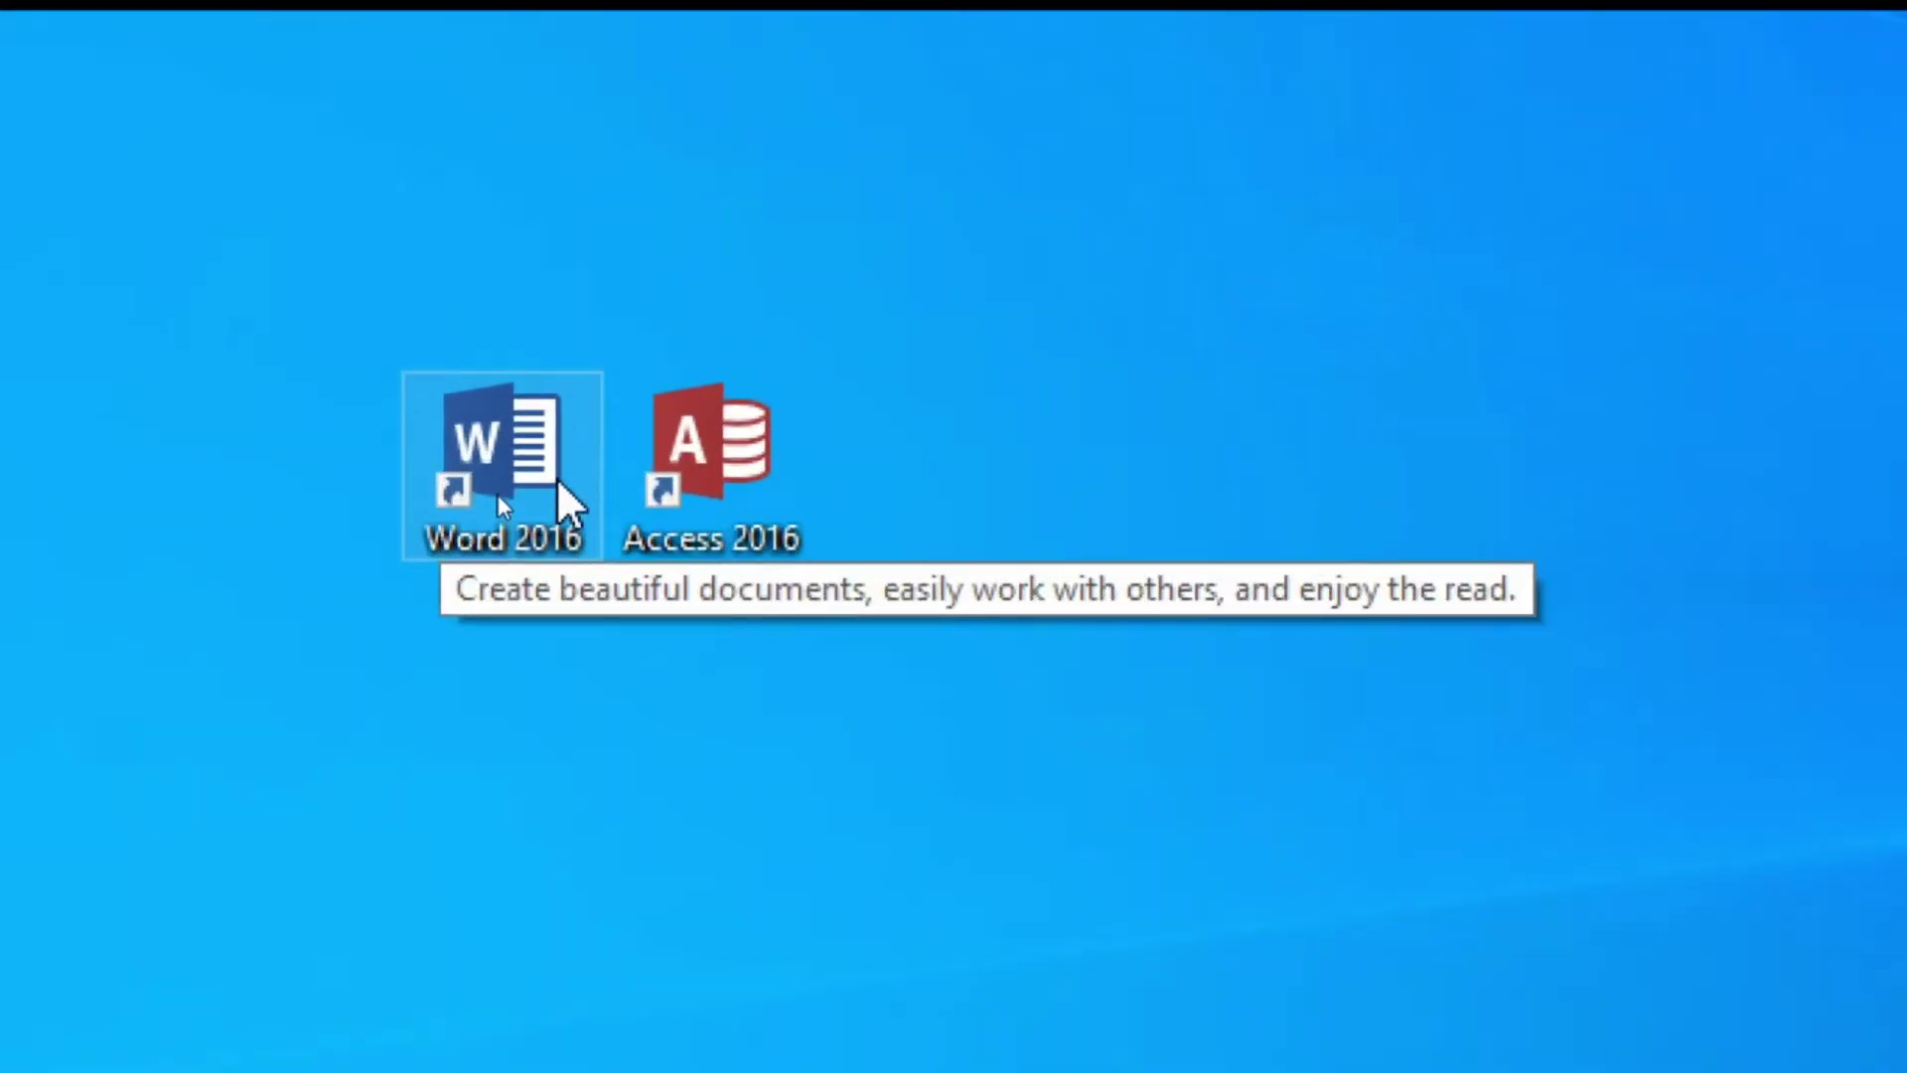
# Launch Word 2016 and start a new blank document
pyautogui.doubleClick(497, 494)
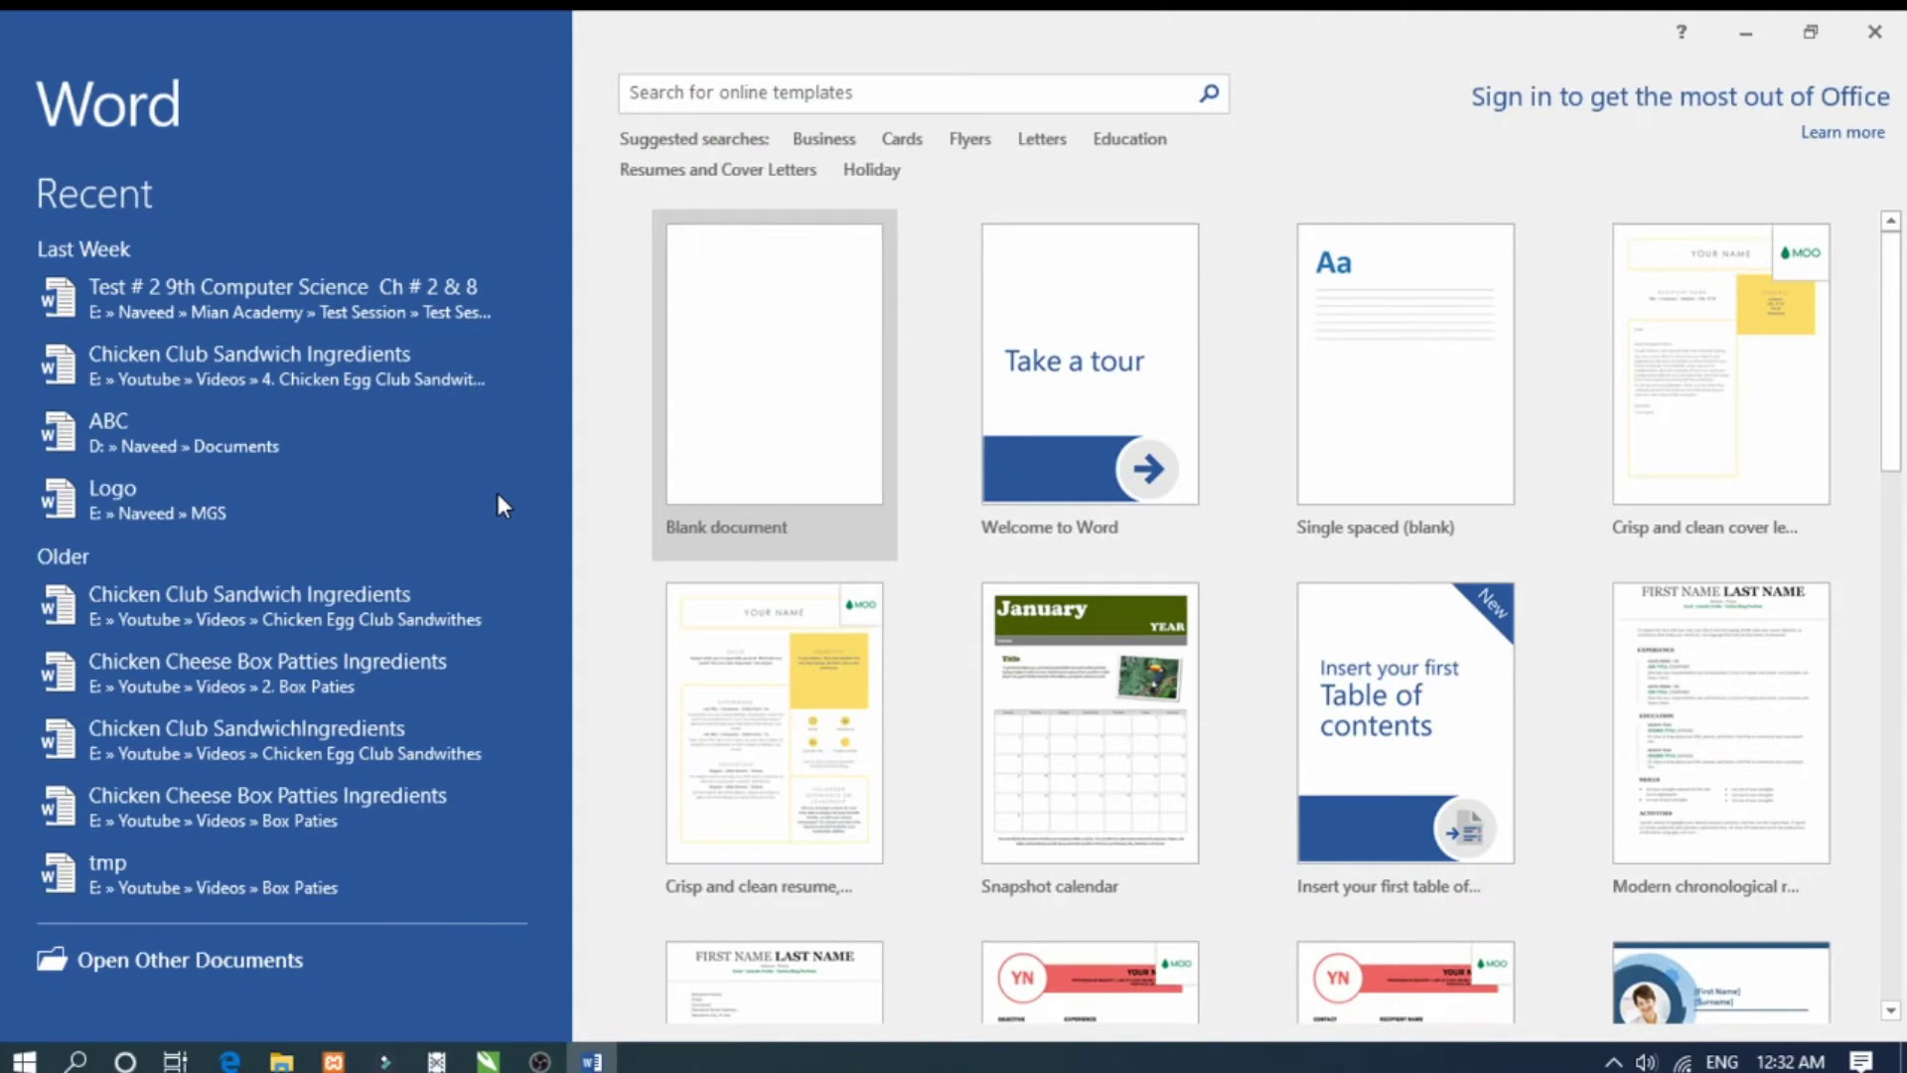
pyautogui.click(752, 377)
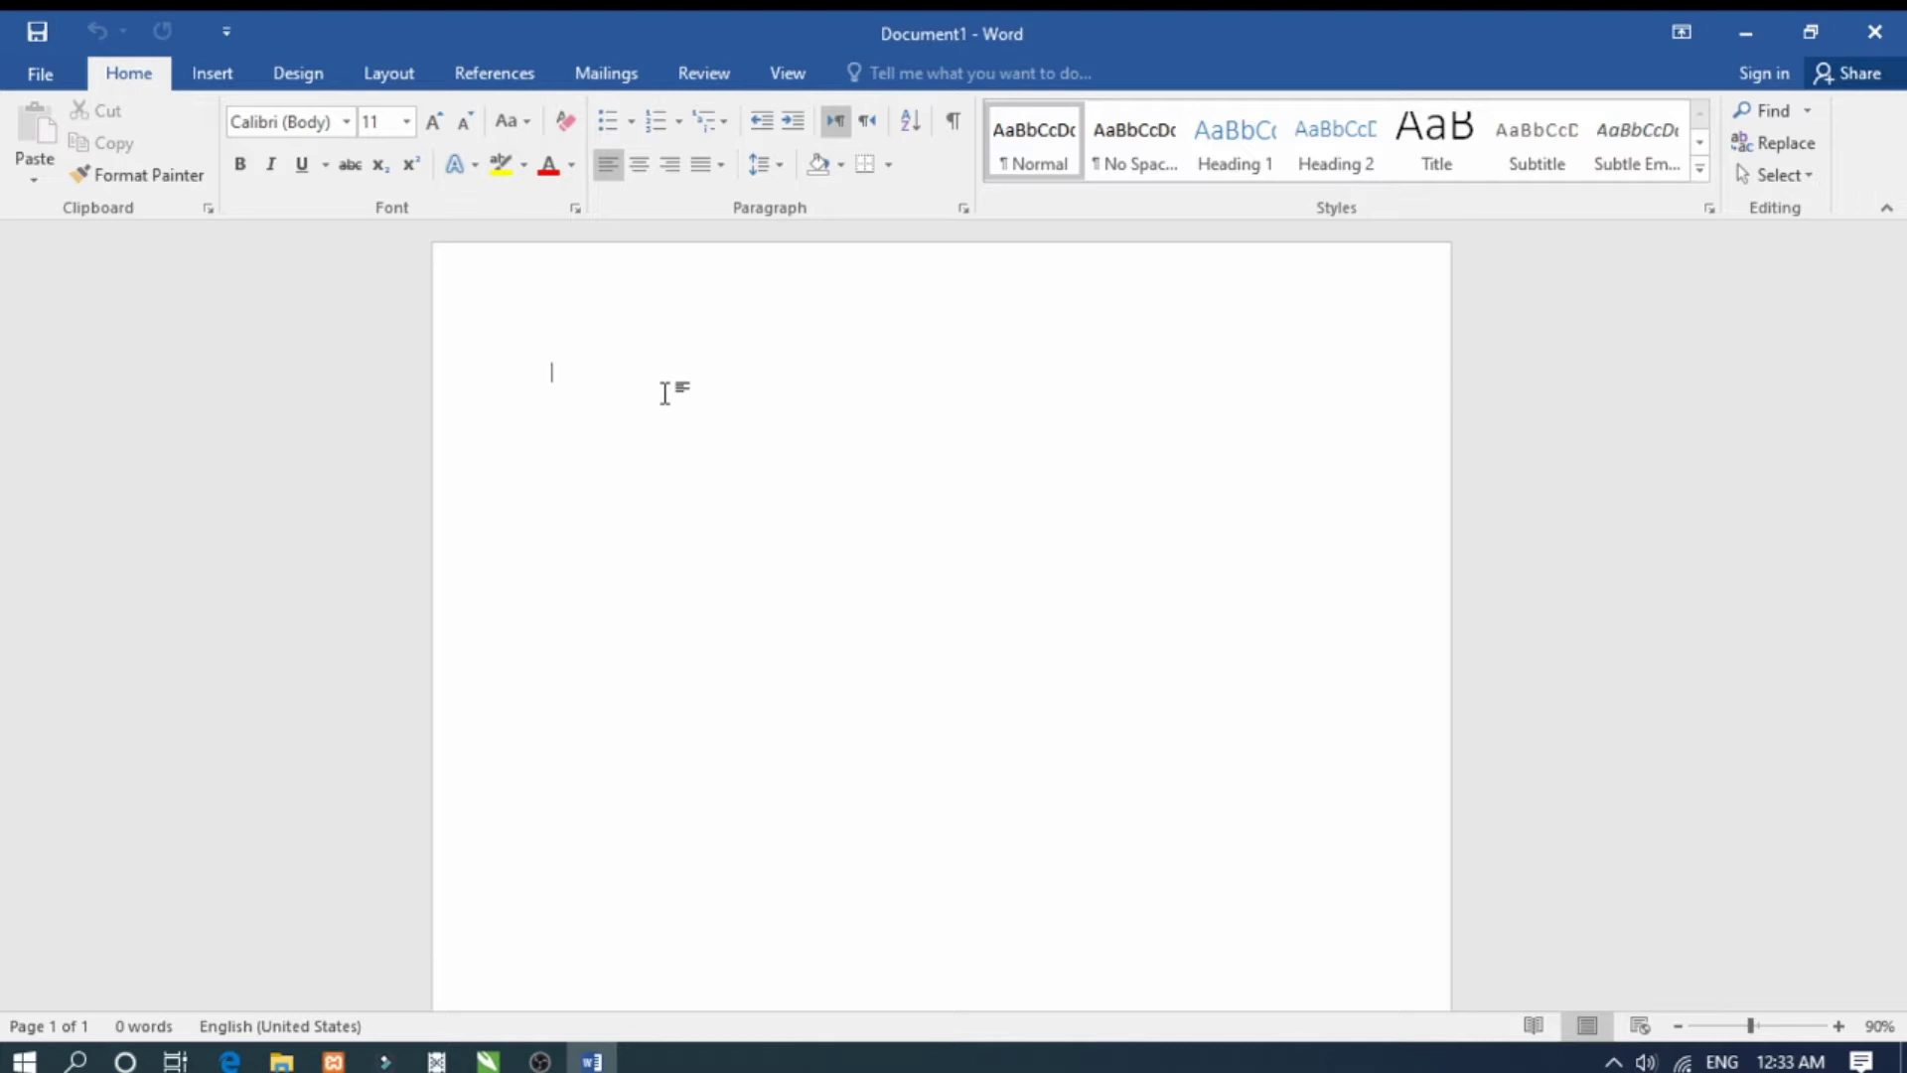
# Type 'Roll Number:', 'Name:' and 'Class:' on three lines and enlarge all text to 12 pt
pyautogui.write('Roll ')
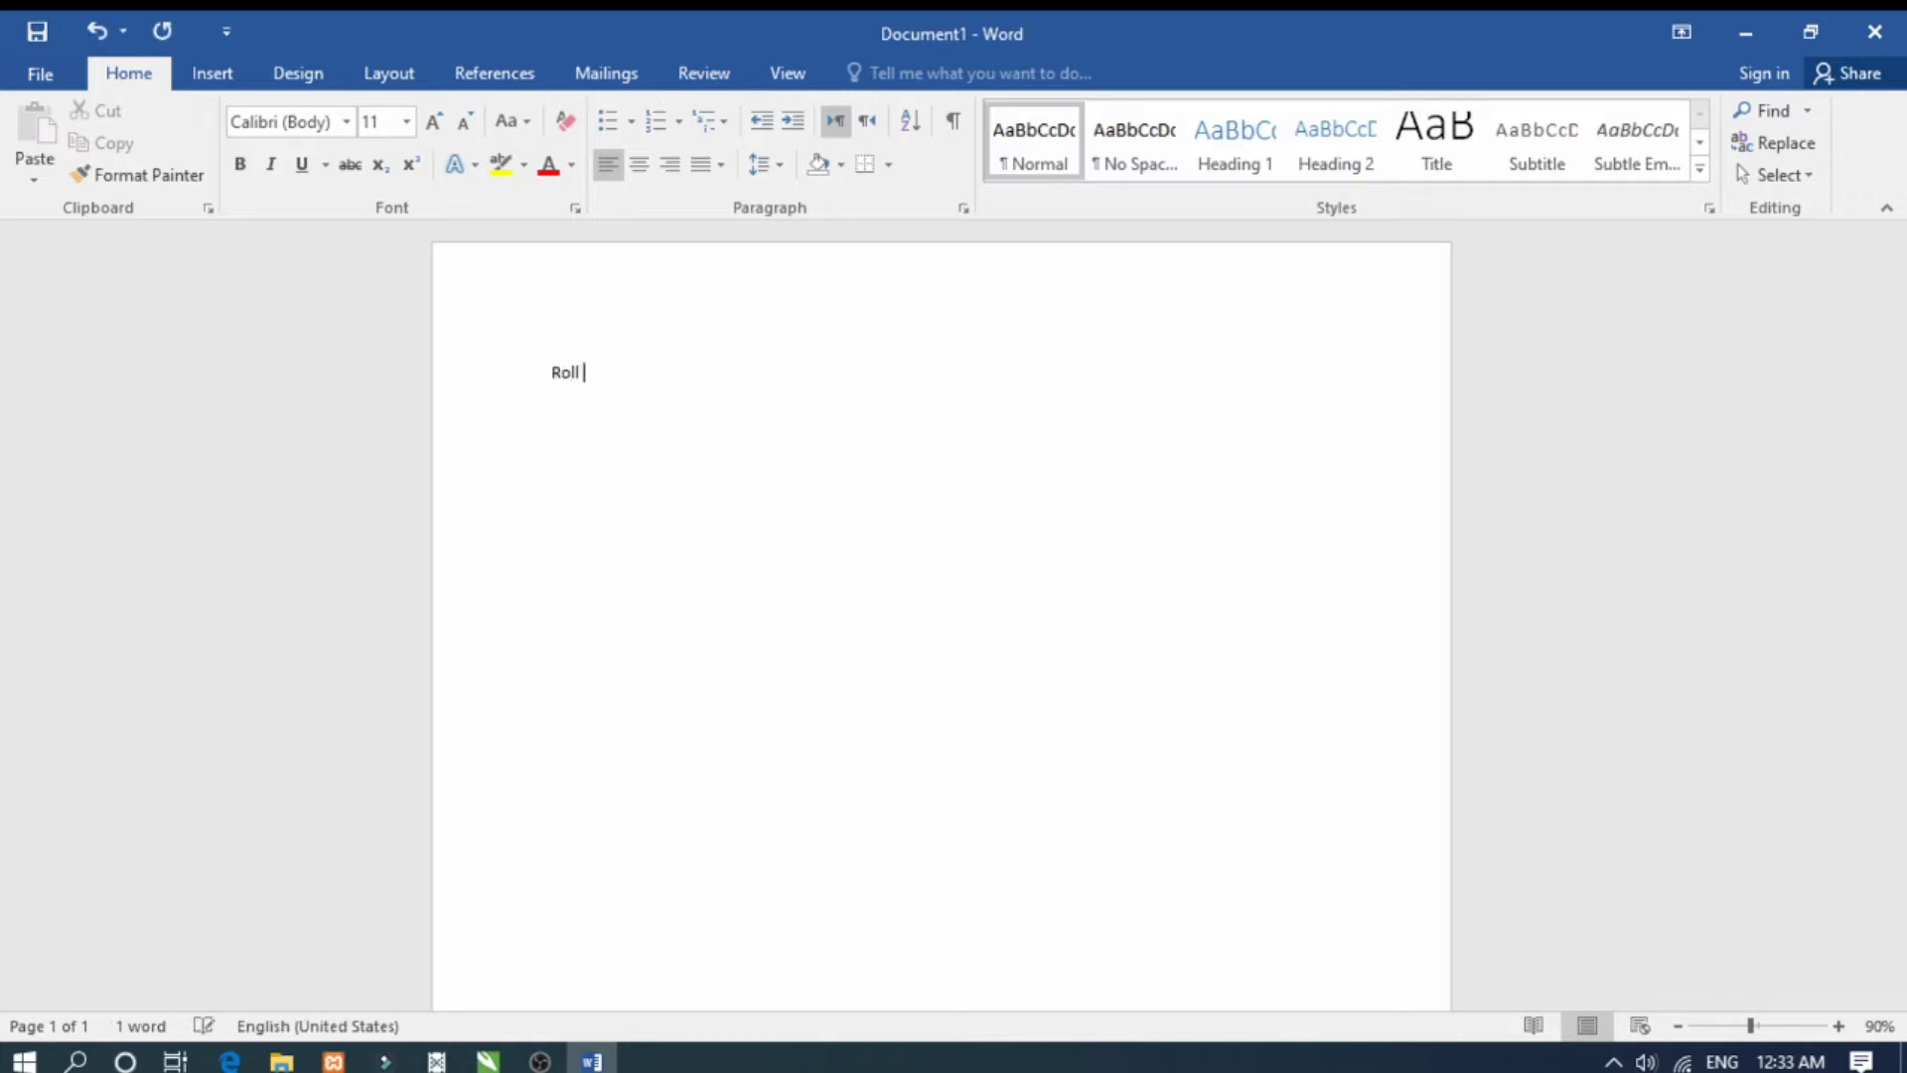
pyautogui.write('N')
pyautogui.write('umber')
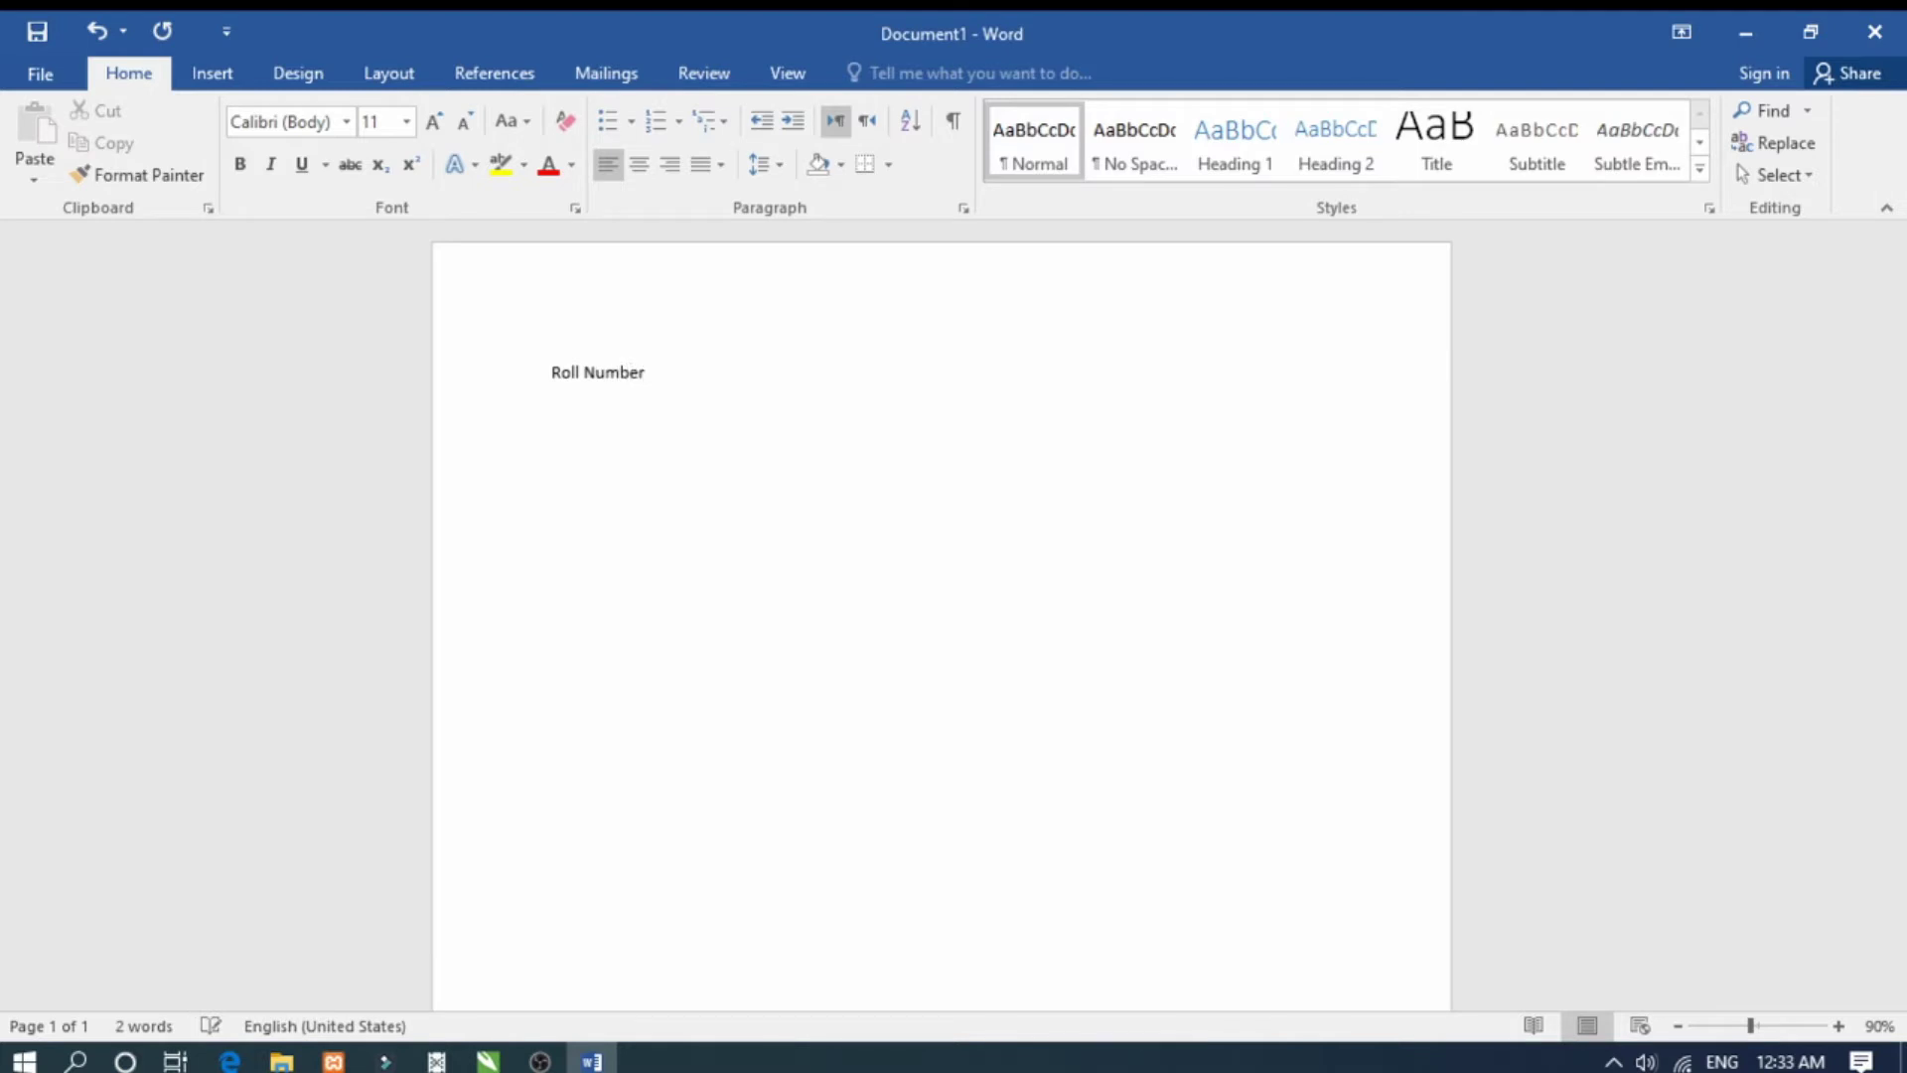
pyautogui.write(':')
pyautogui.press('Return')
pyautogui.write('Name')
pyautogui.write(':')
pyautogui.press('Return')
pyautogui.write('Clas')
pyautogui.write('s:')
pyautogui.hotkey('ctrl', 'a')
pyautogui.hotkey('ctrl', 'shift', '.')
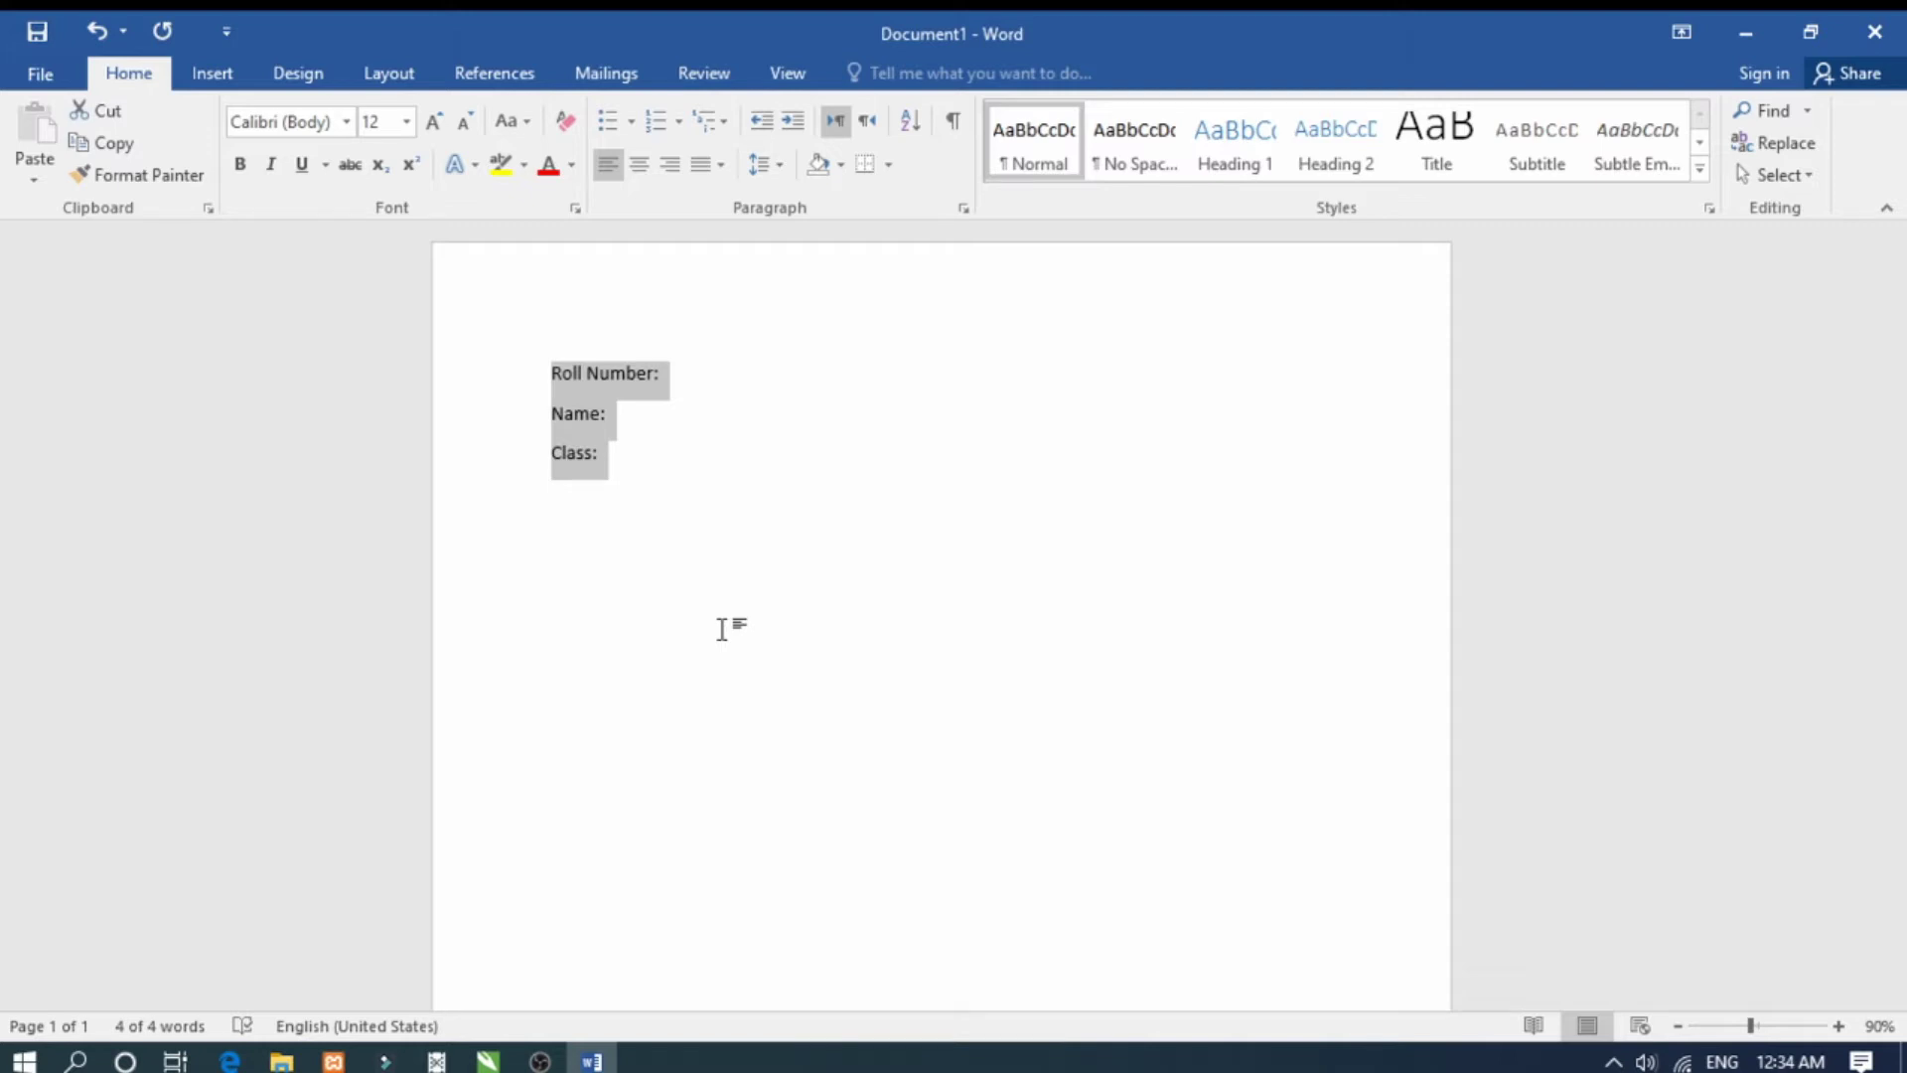
# Make the three label lines bold in the Bookman Old Style font
pyautogui.press('Up')
pyautogui.hotkey('shift', 'Down')
pyautogui.hotkey('shift', 'Down')
pyautogui.hotkey('shift', 'Down')
pyautogui.hotkey('ctrl', 'b')
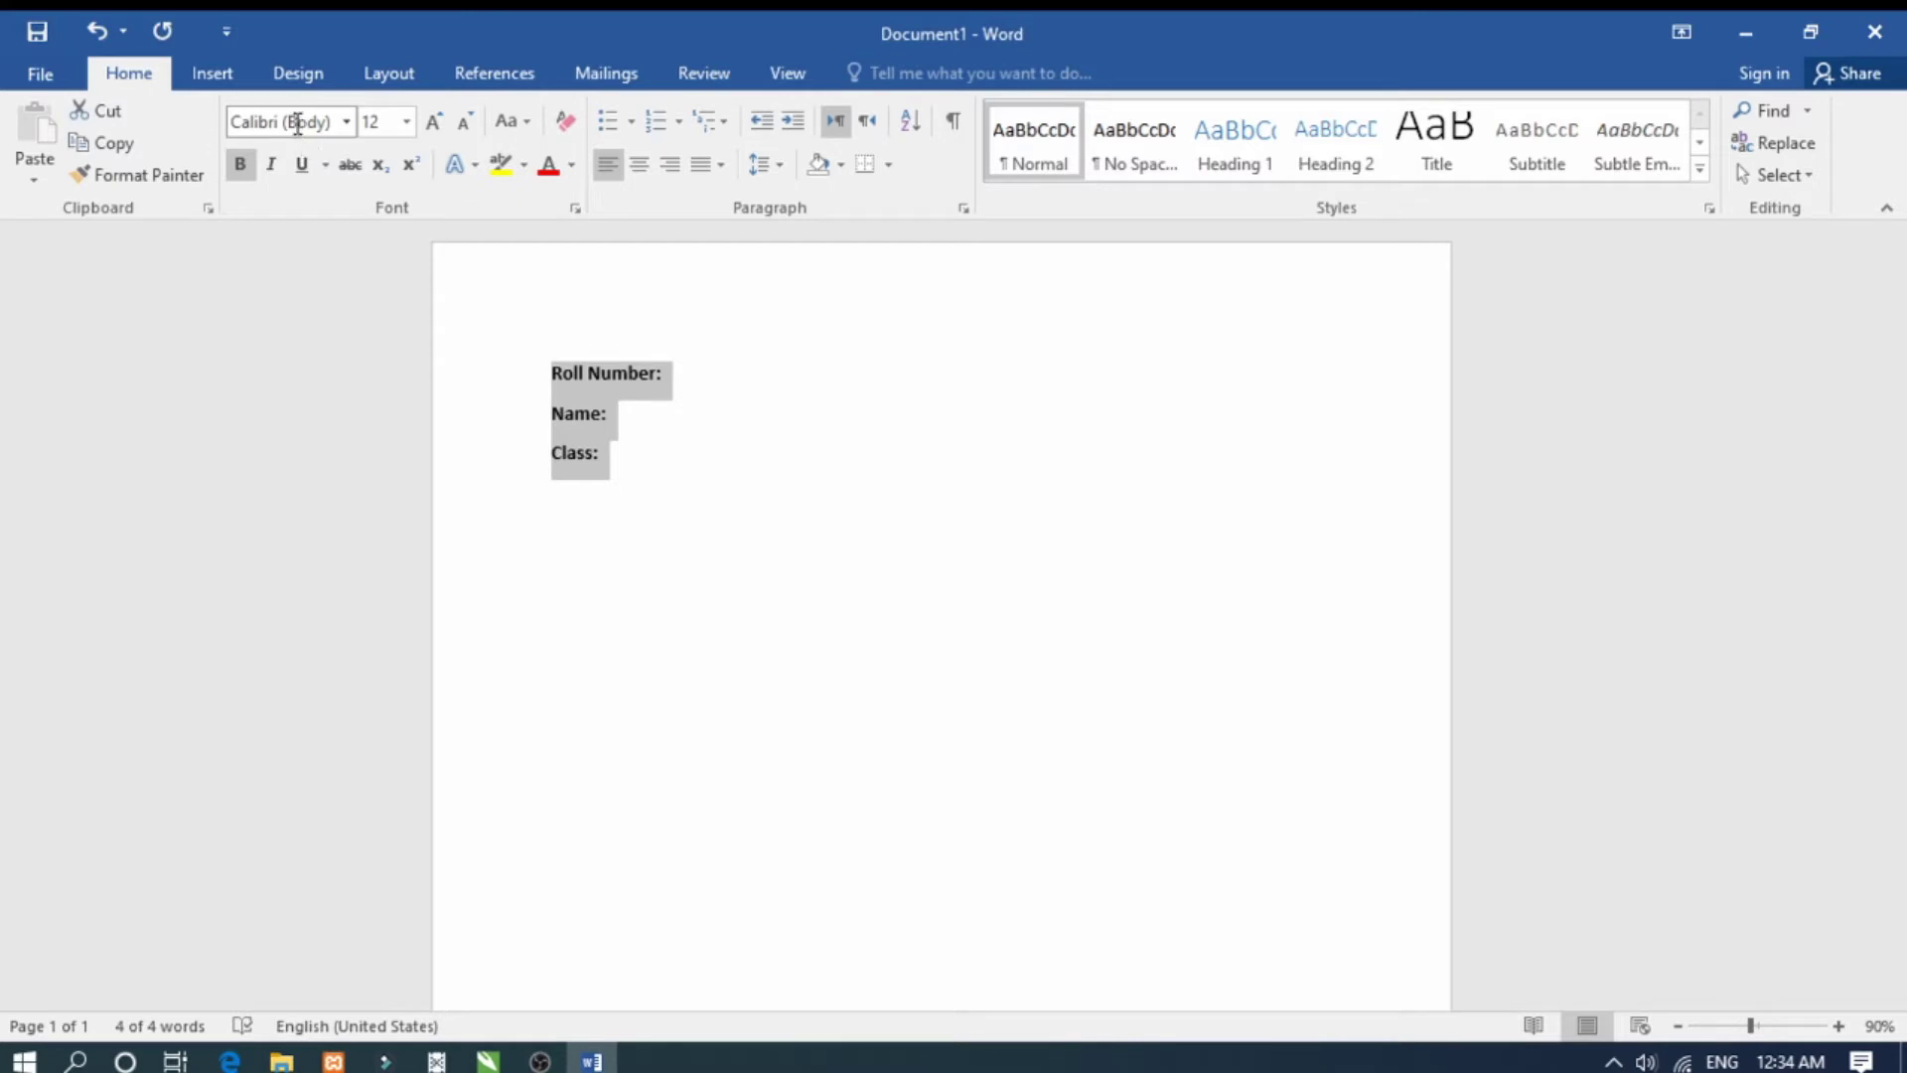
pyautogui.click(298, 123)
pyautogui.write('Boo')
pyautogui.write('kman Old')
pyautogui.press('Return')
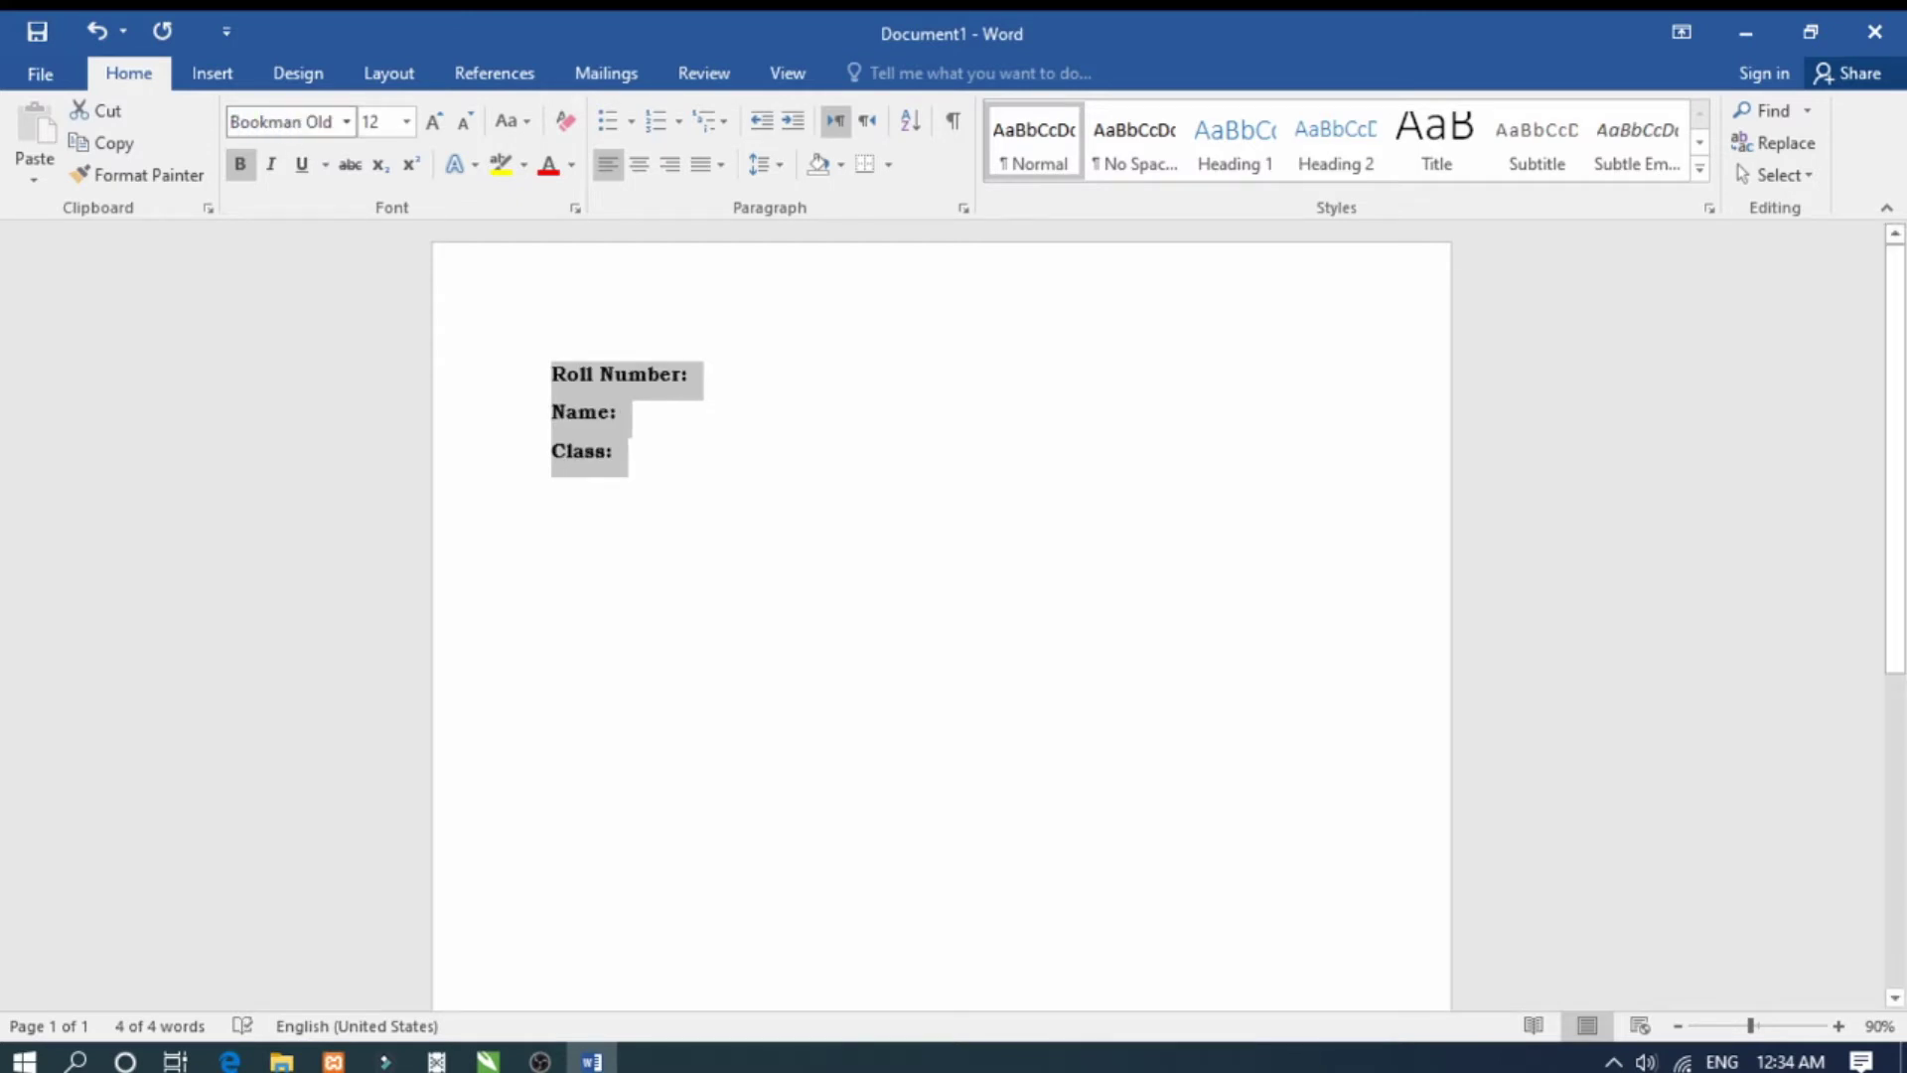
# Enlarge the labels to 14 pt
pyautogui.hotkey('ctrl', 'shift', '.')
pyautogui.press('Right')
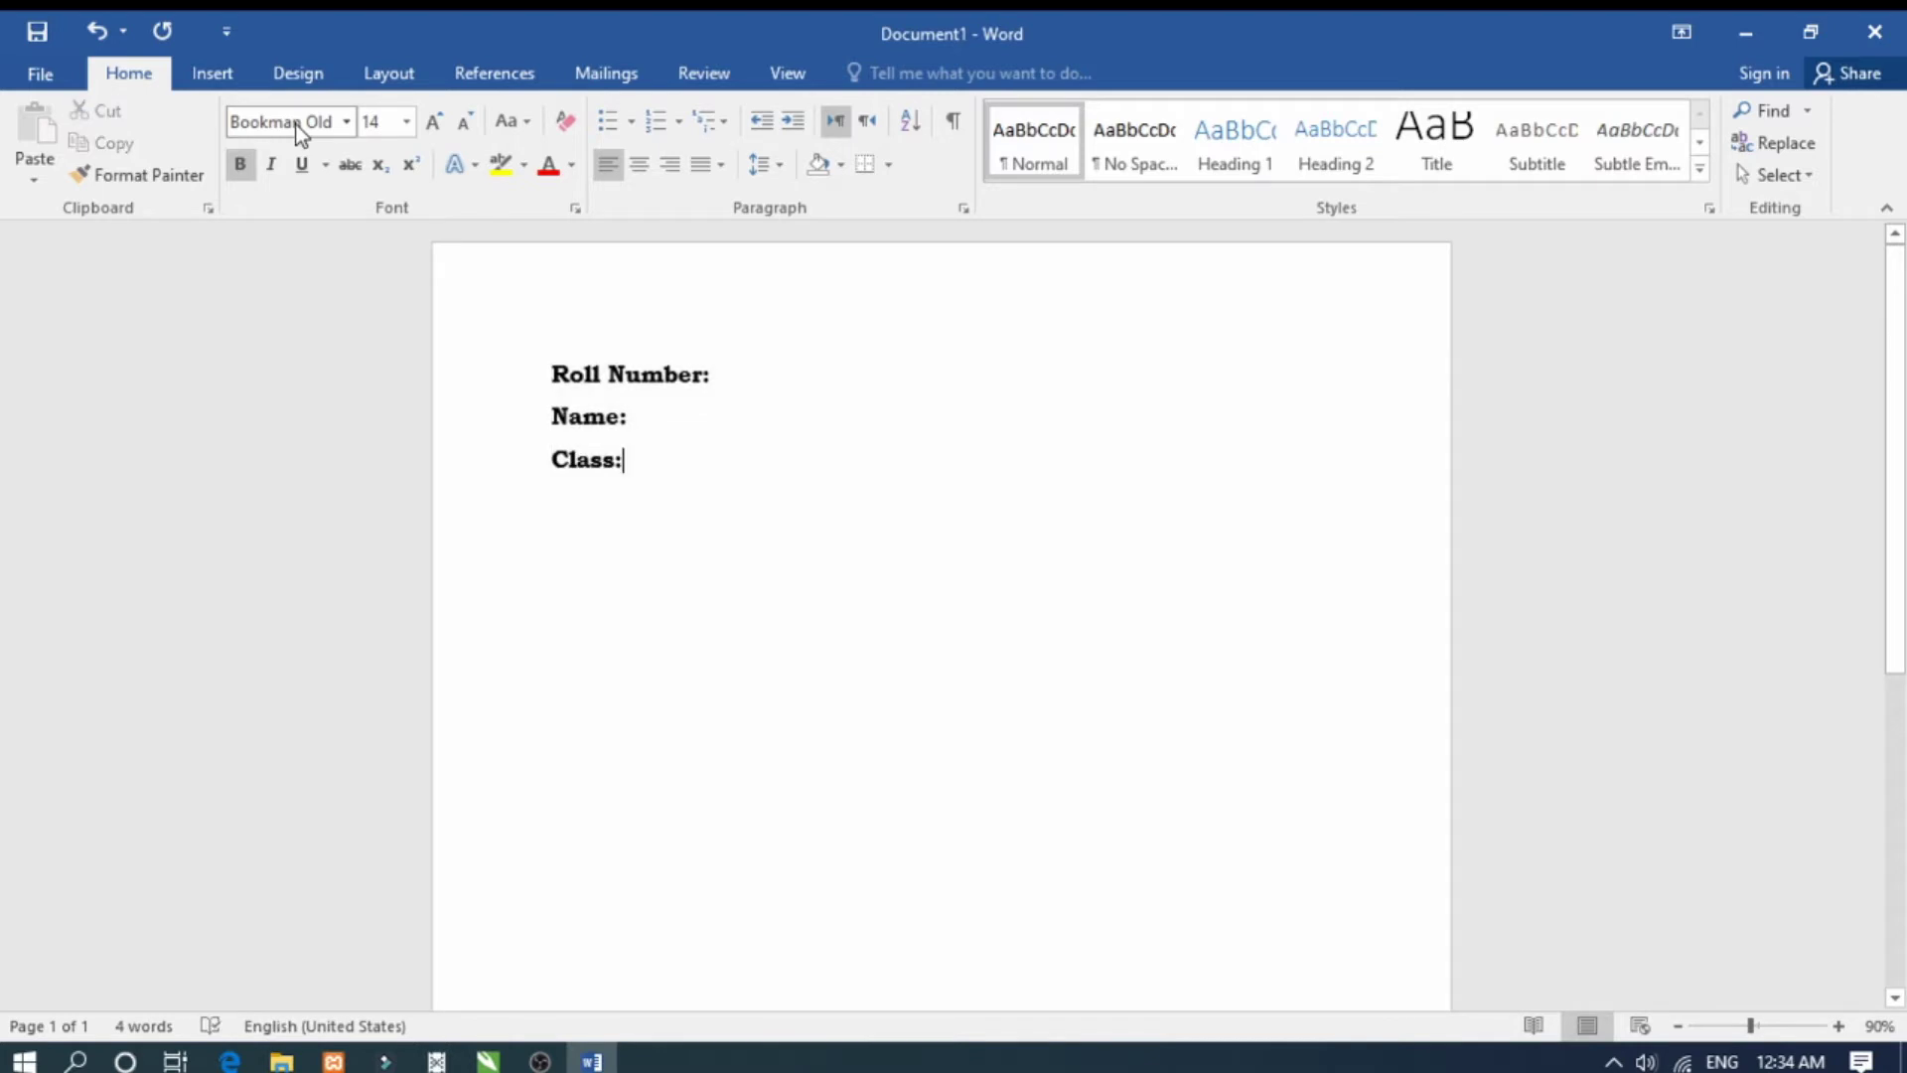
pyautogui.press('Up')
pyautogui.press('End')
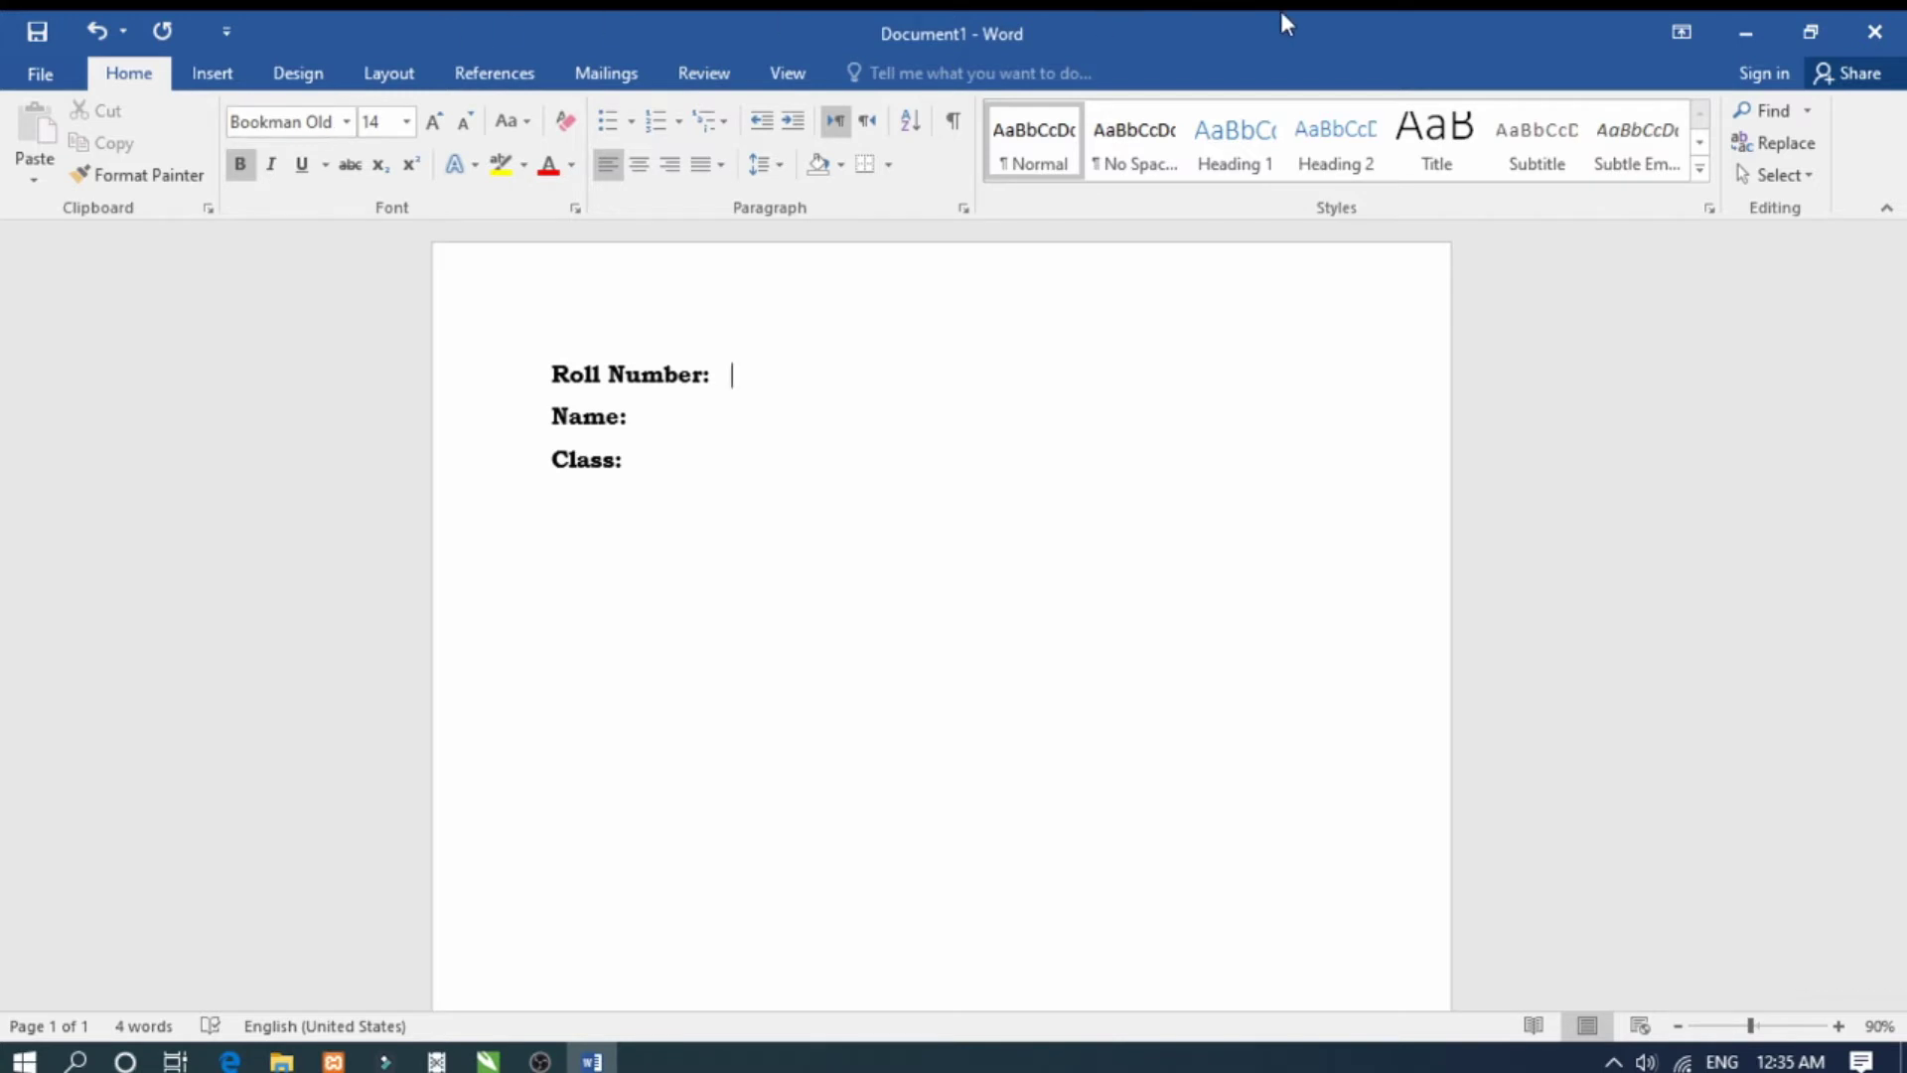
# Minimize Word and launch Access 2016 from the desktop
pyautogui.click(1732, 25)
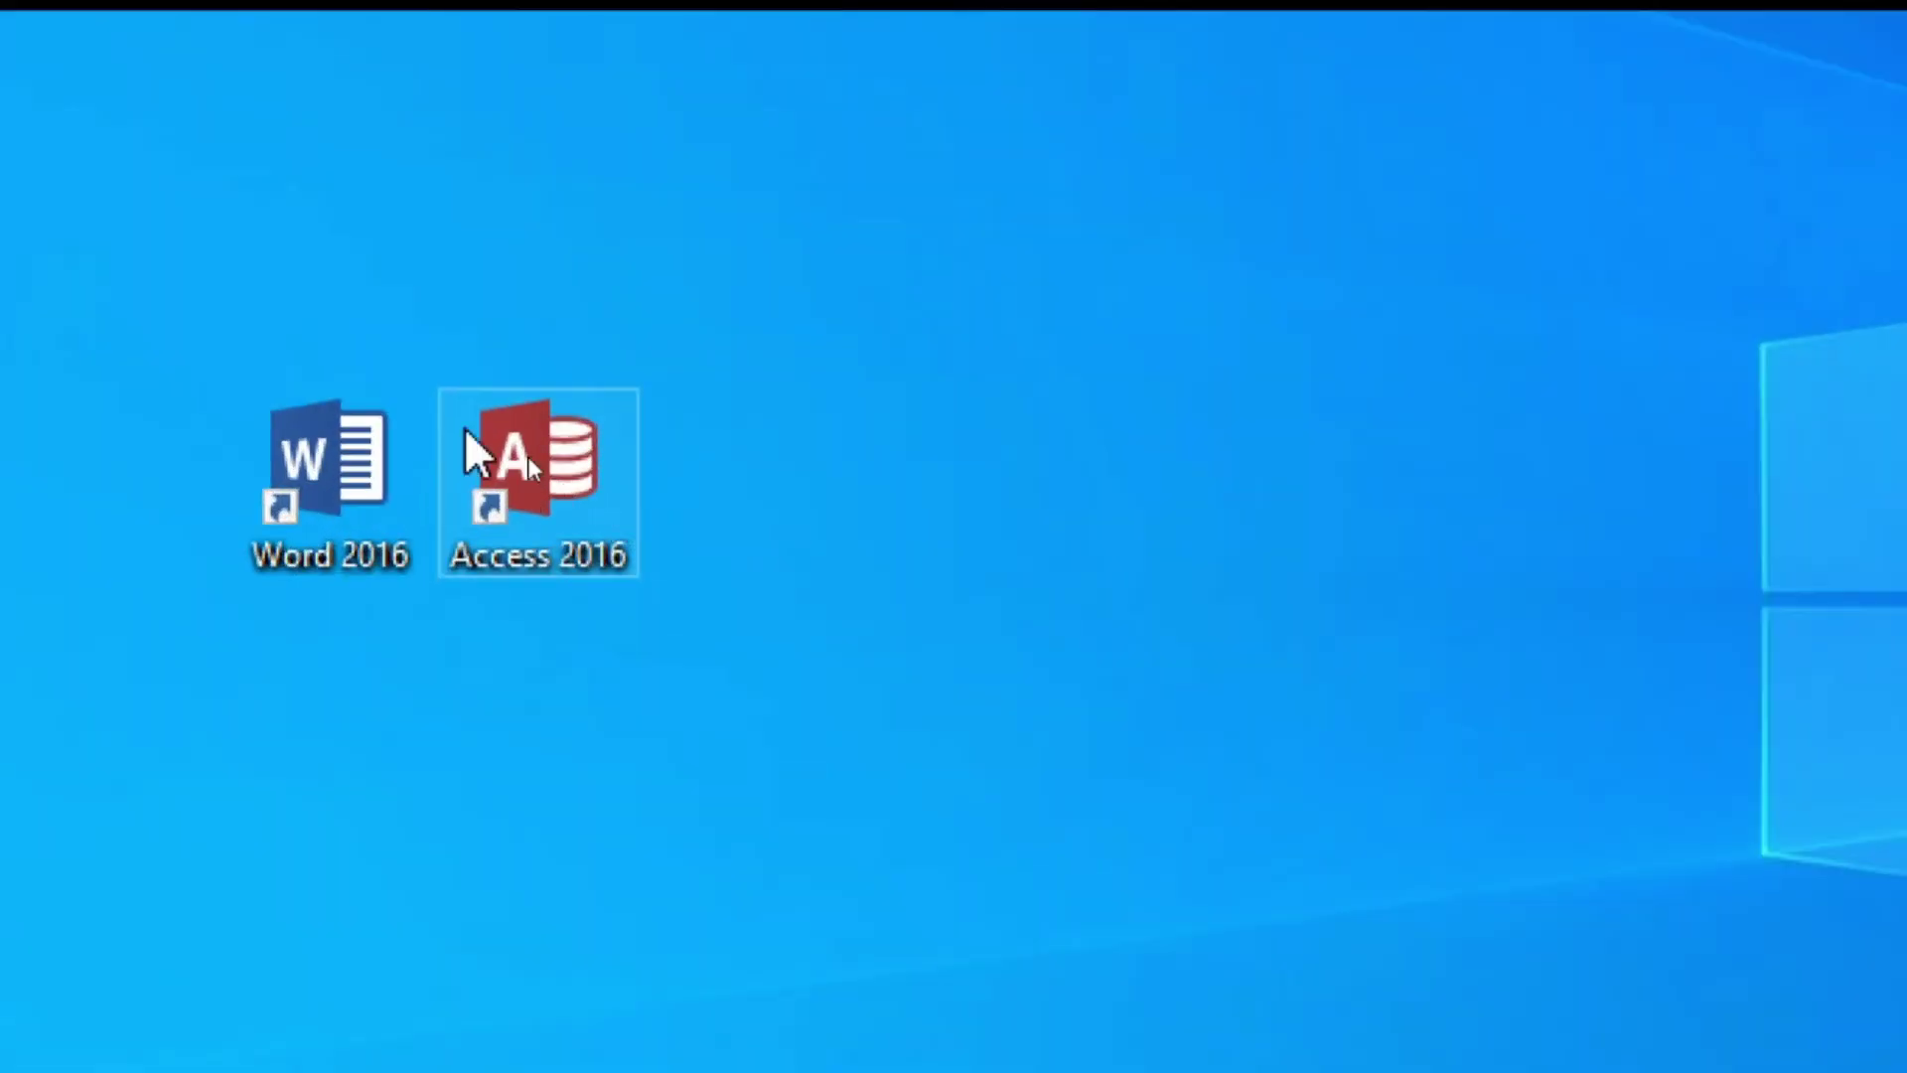
pyautogui.doubleClick(578, 489)
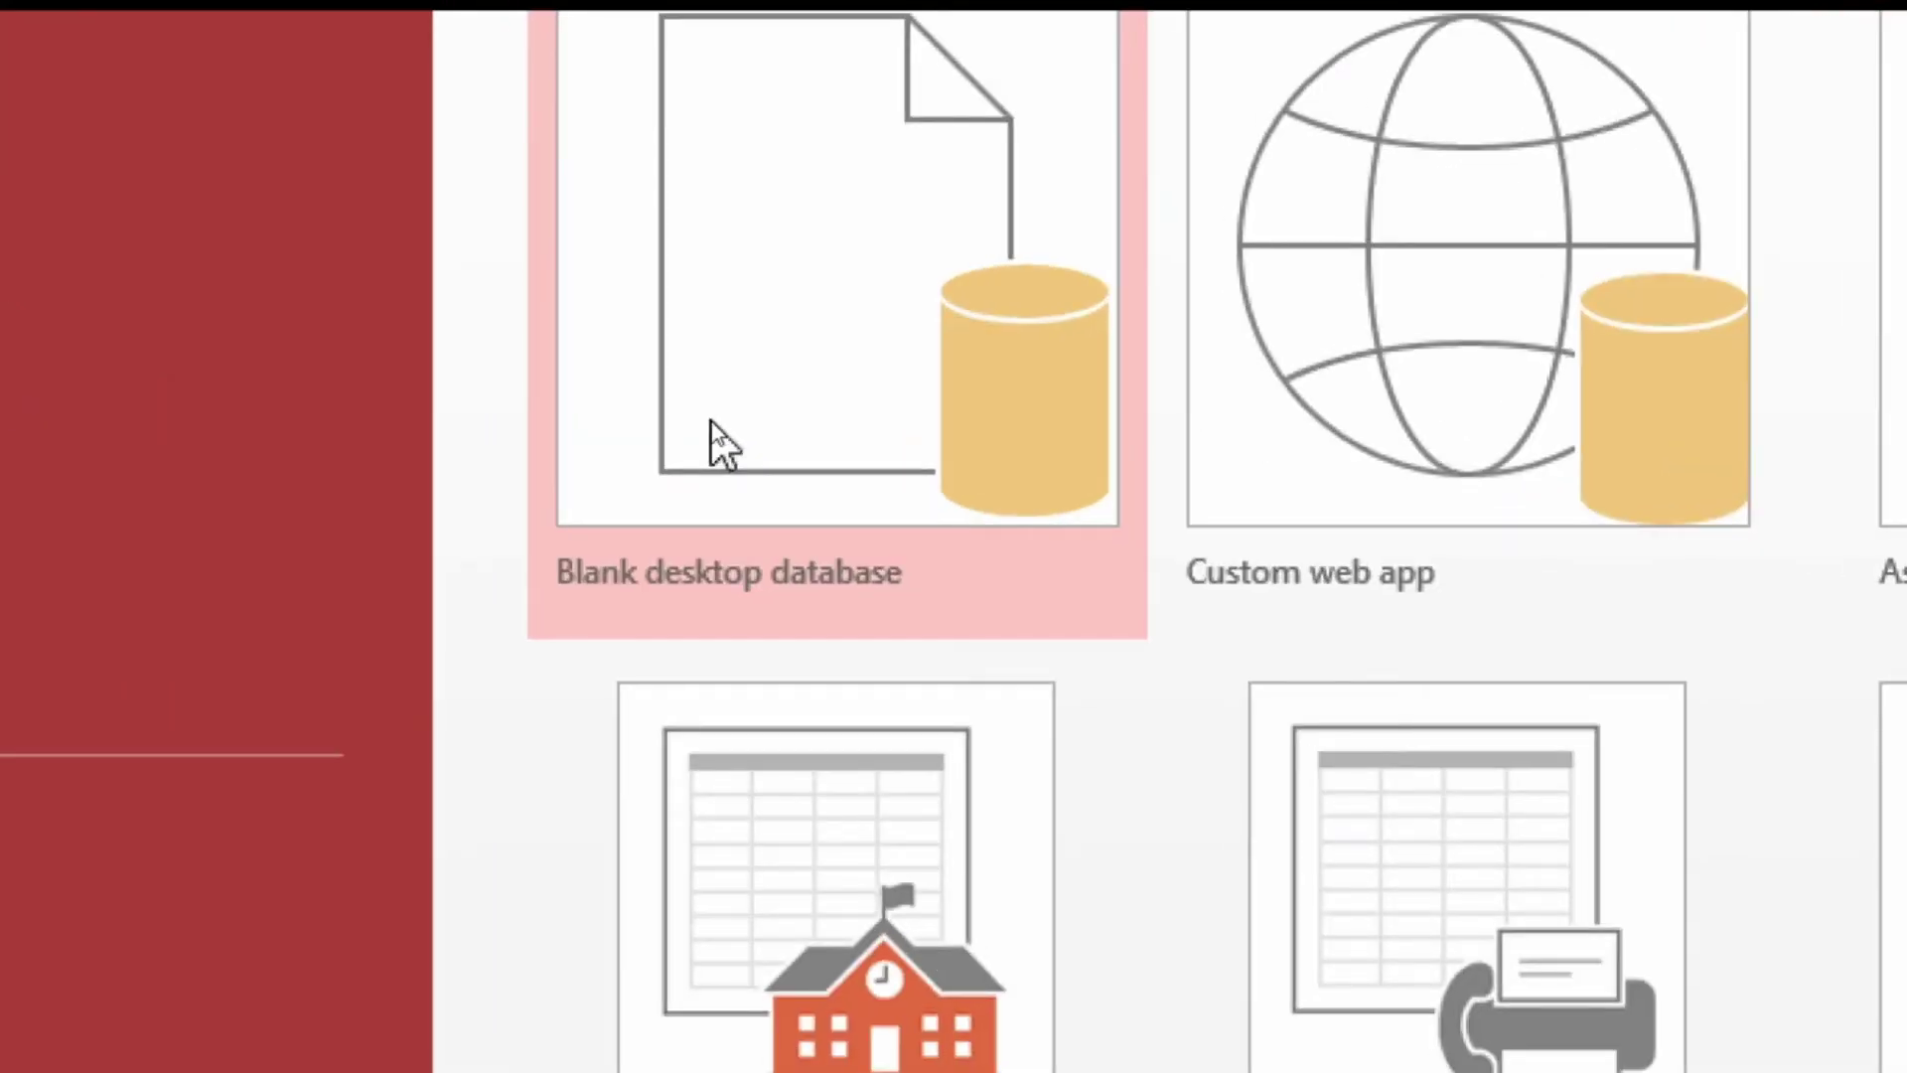
# Create a blank desktop database, Database1, saved in the Desktop folder
pyautogui.click(723, 444)
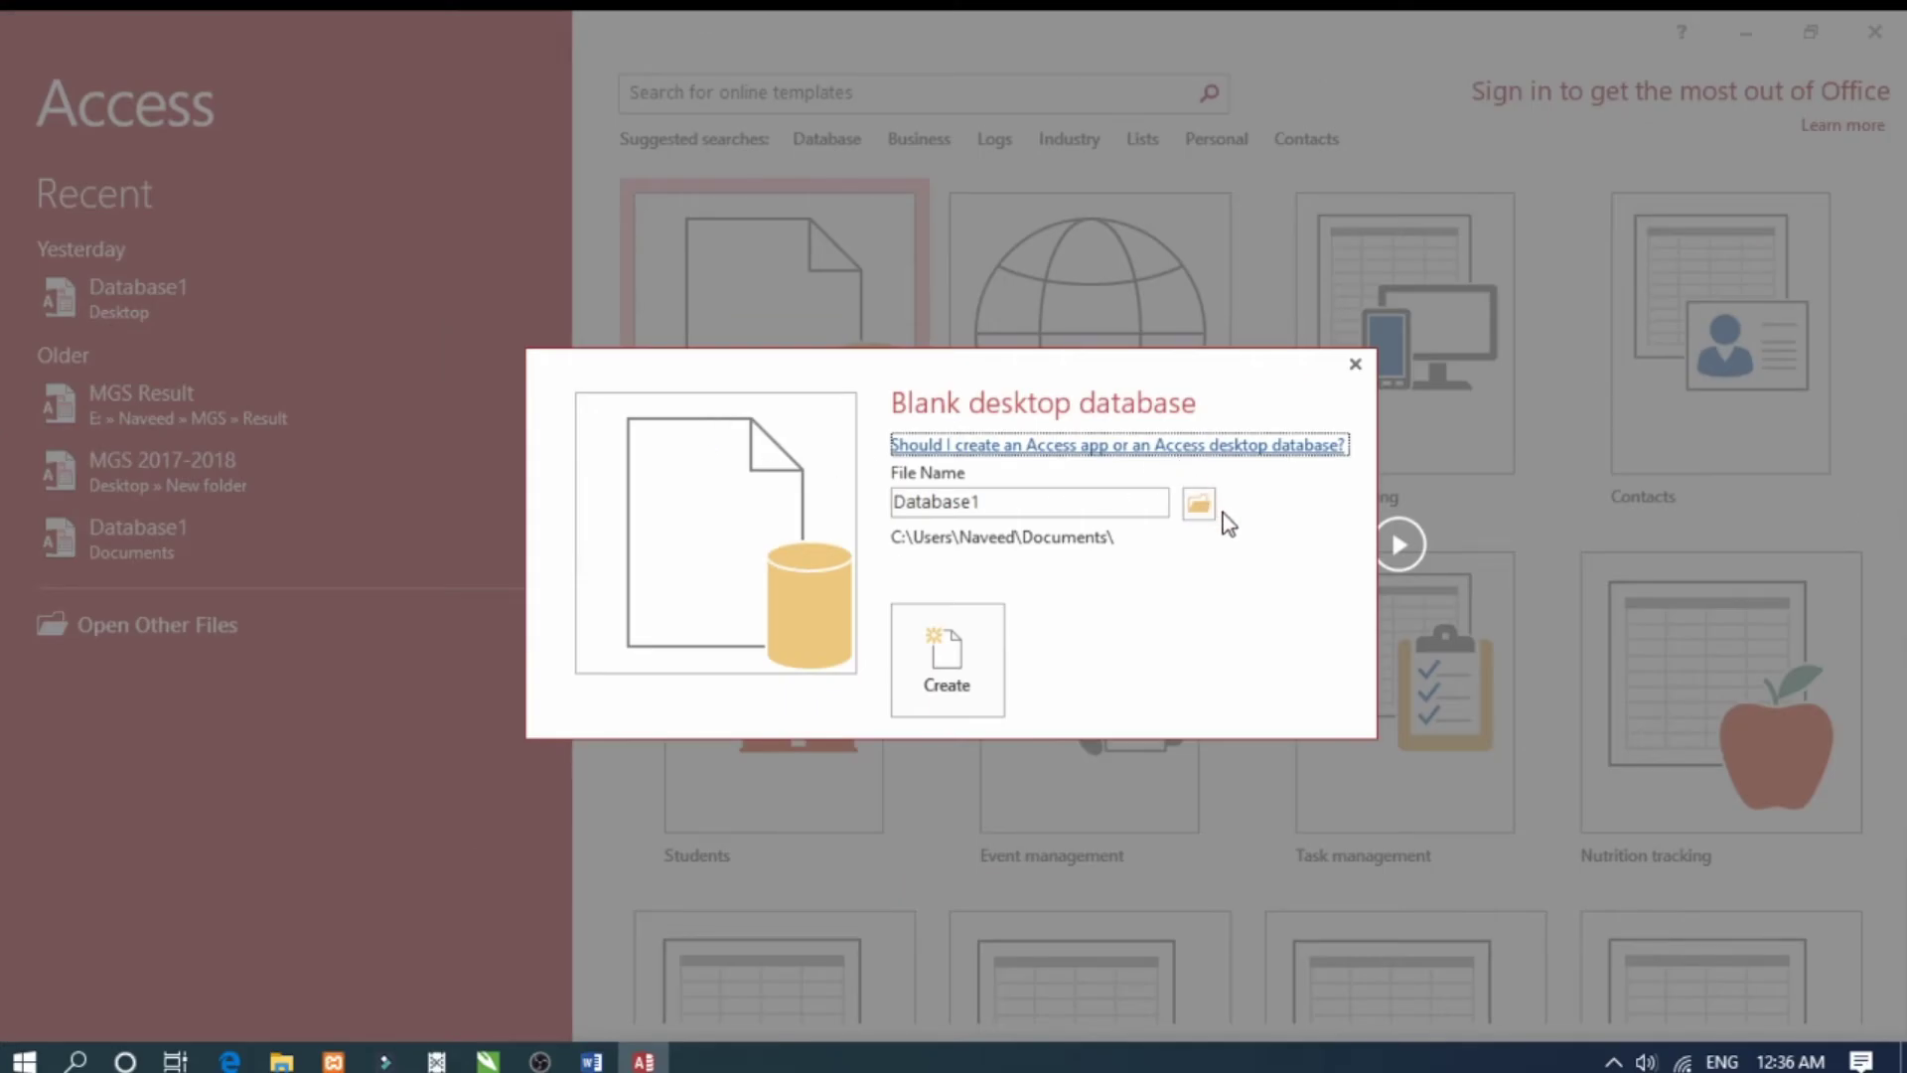
pyautogui.click(1200, 509)
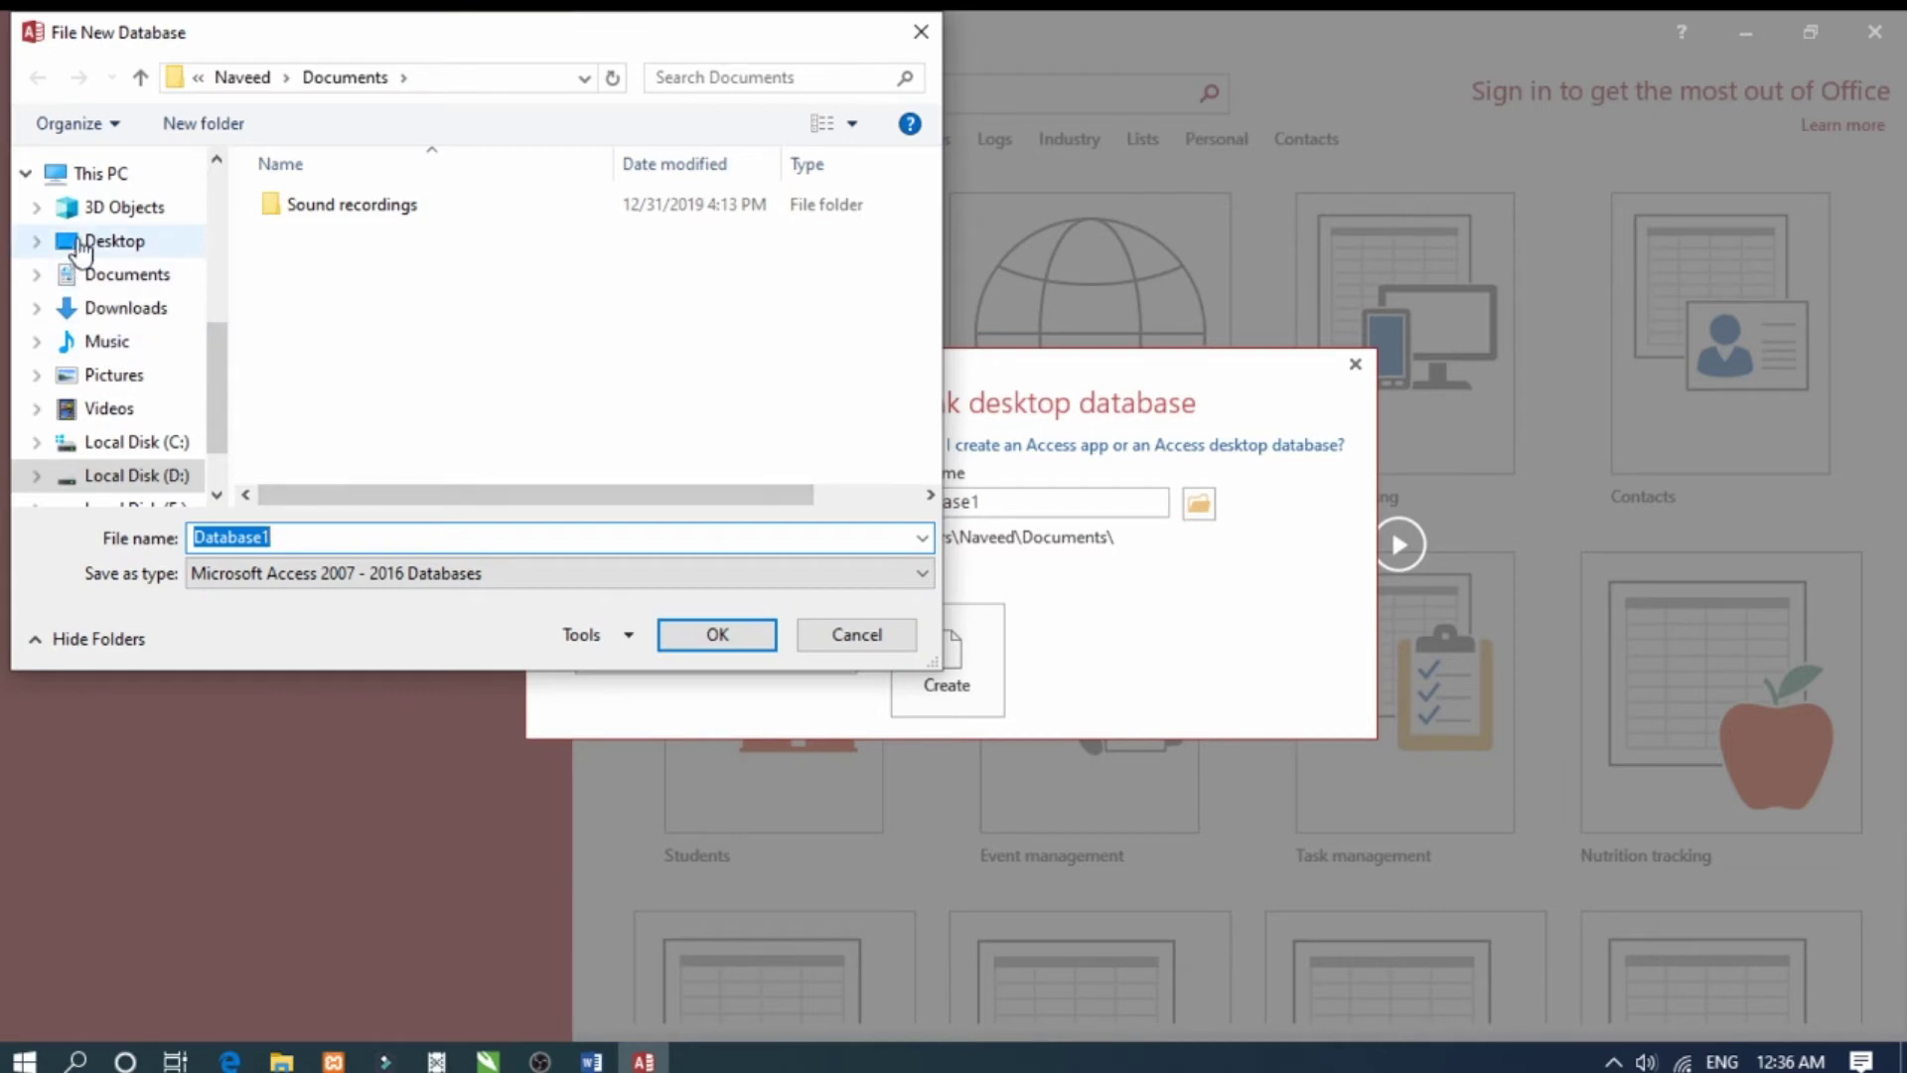
pyautogui.click(81, 243)
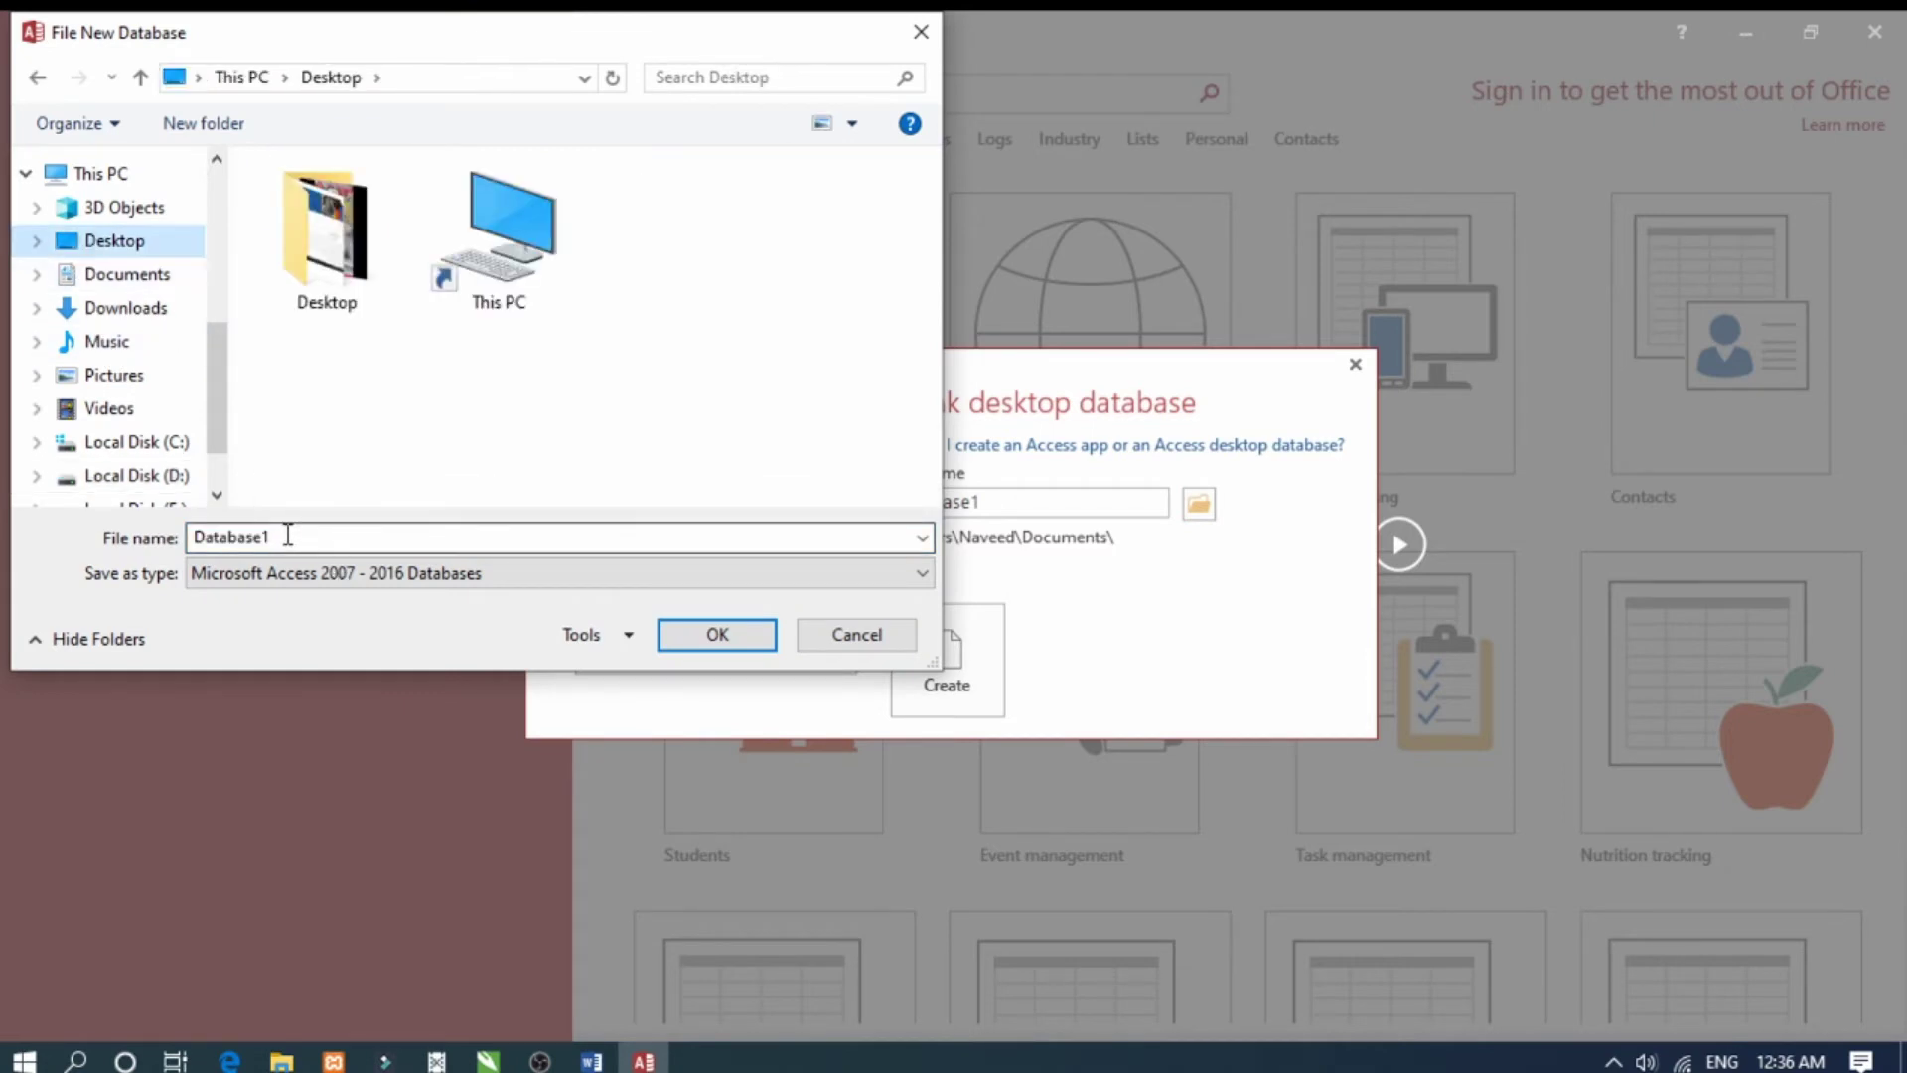
pyautogui.click(683, 633)
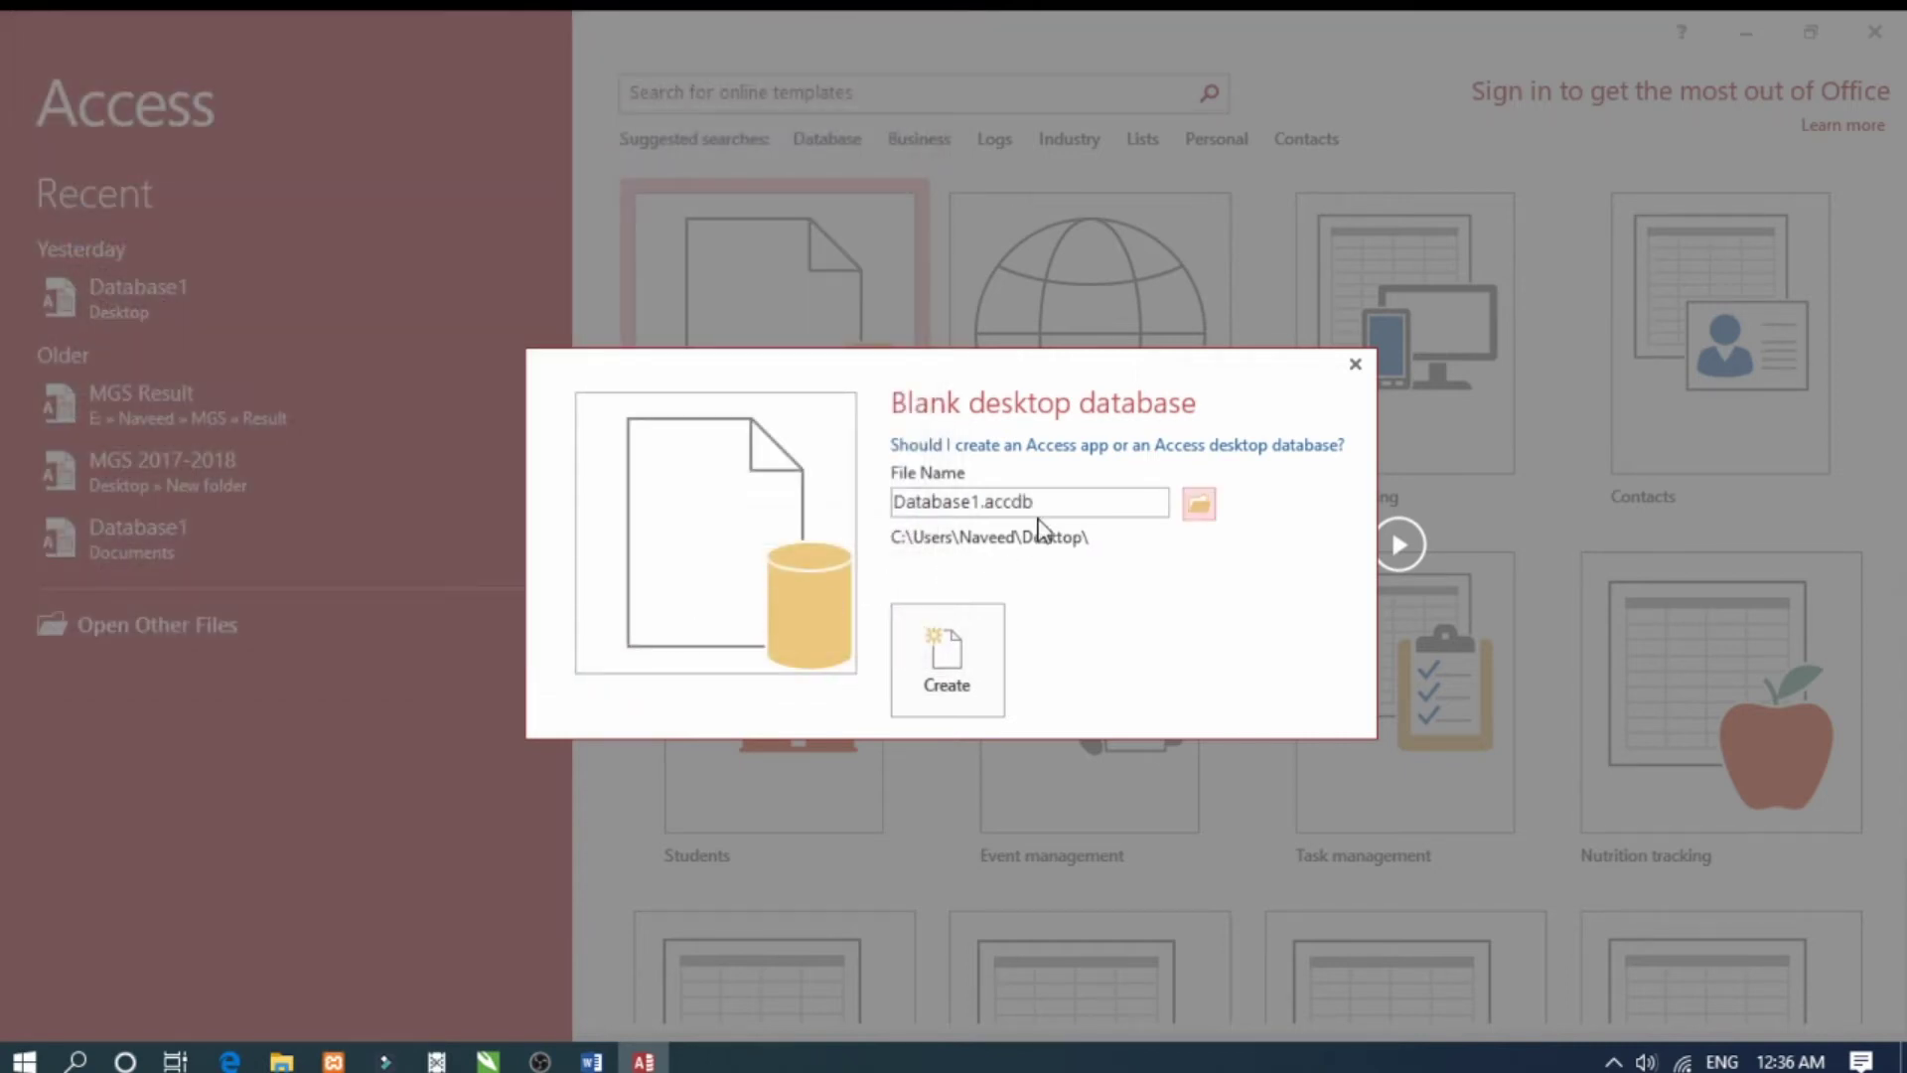
pyautogui.click(934, 666)
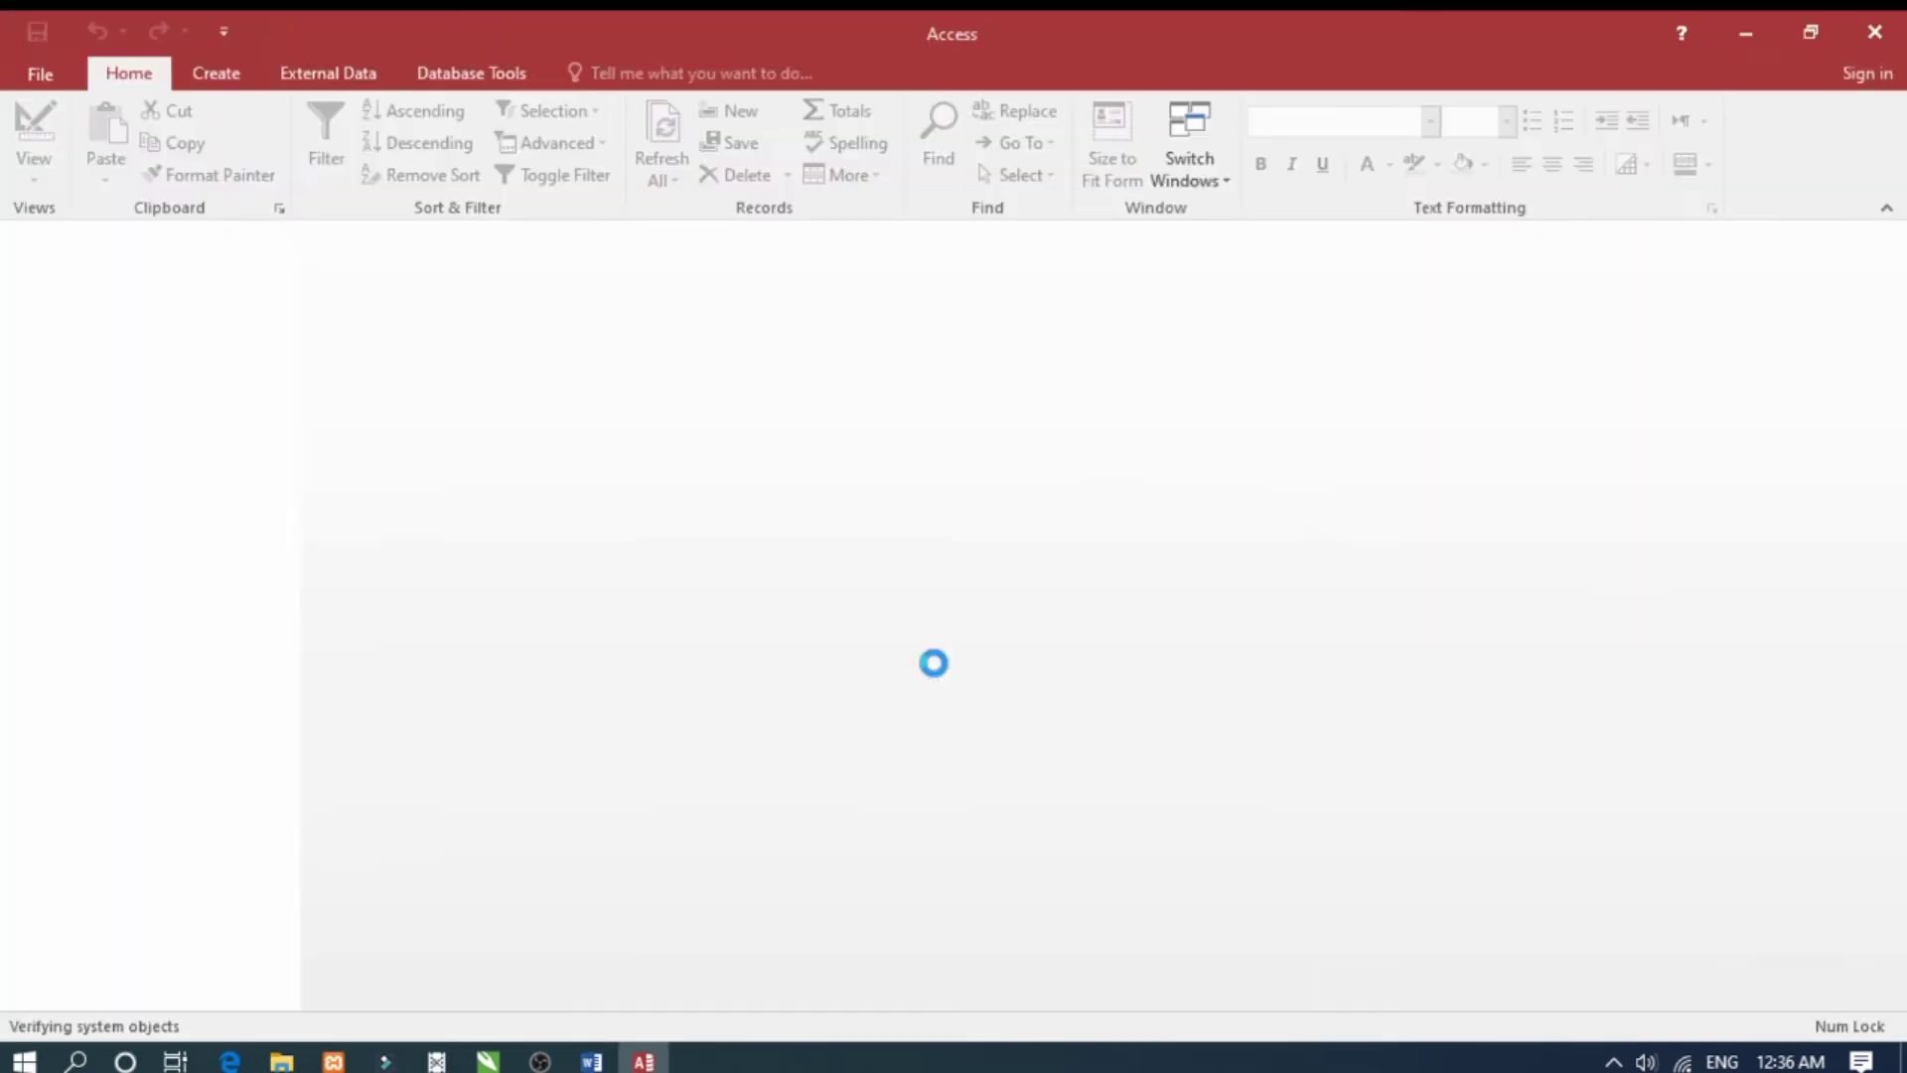
pyautogui.moveTo(528, 267)
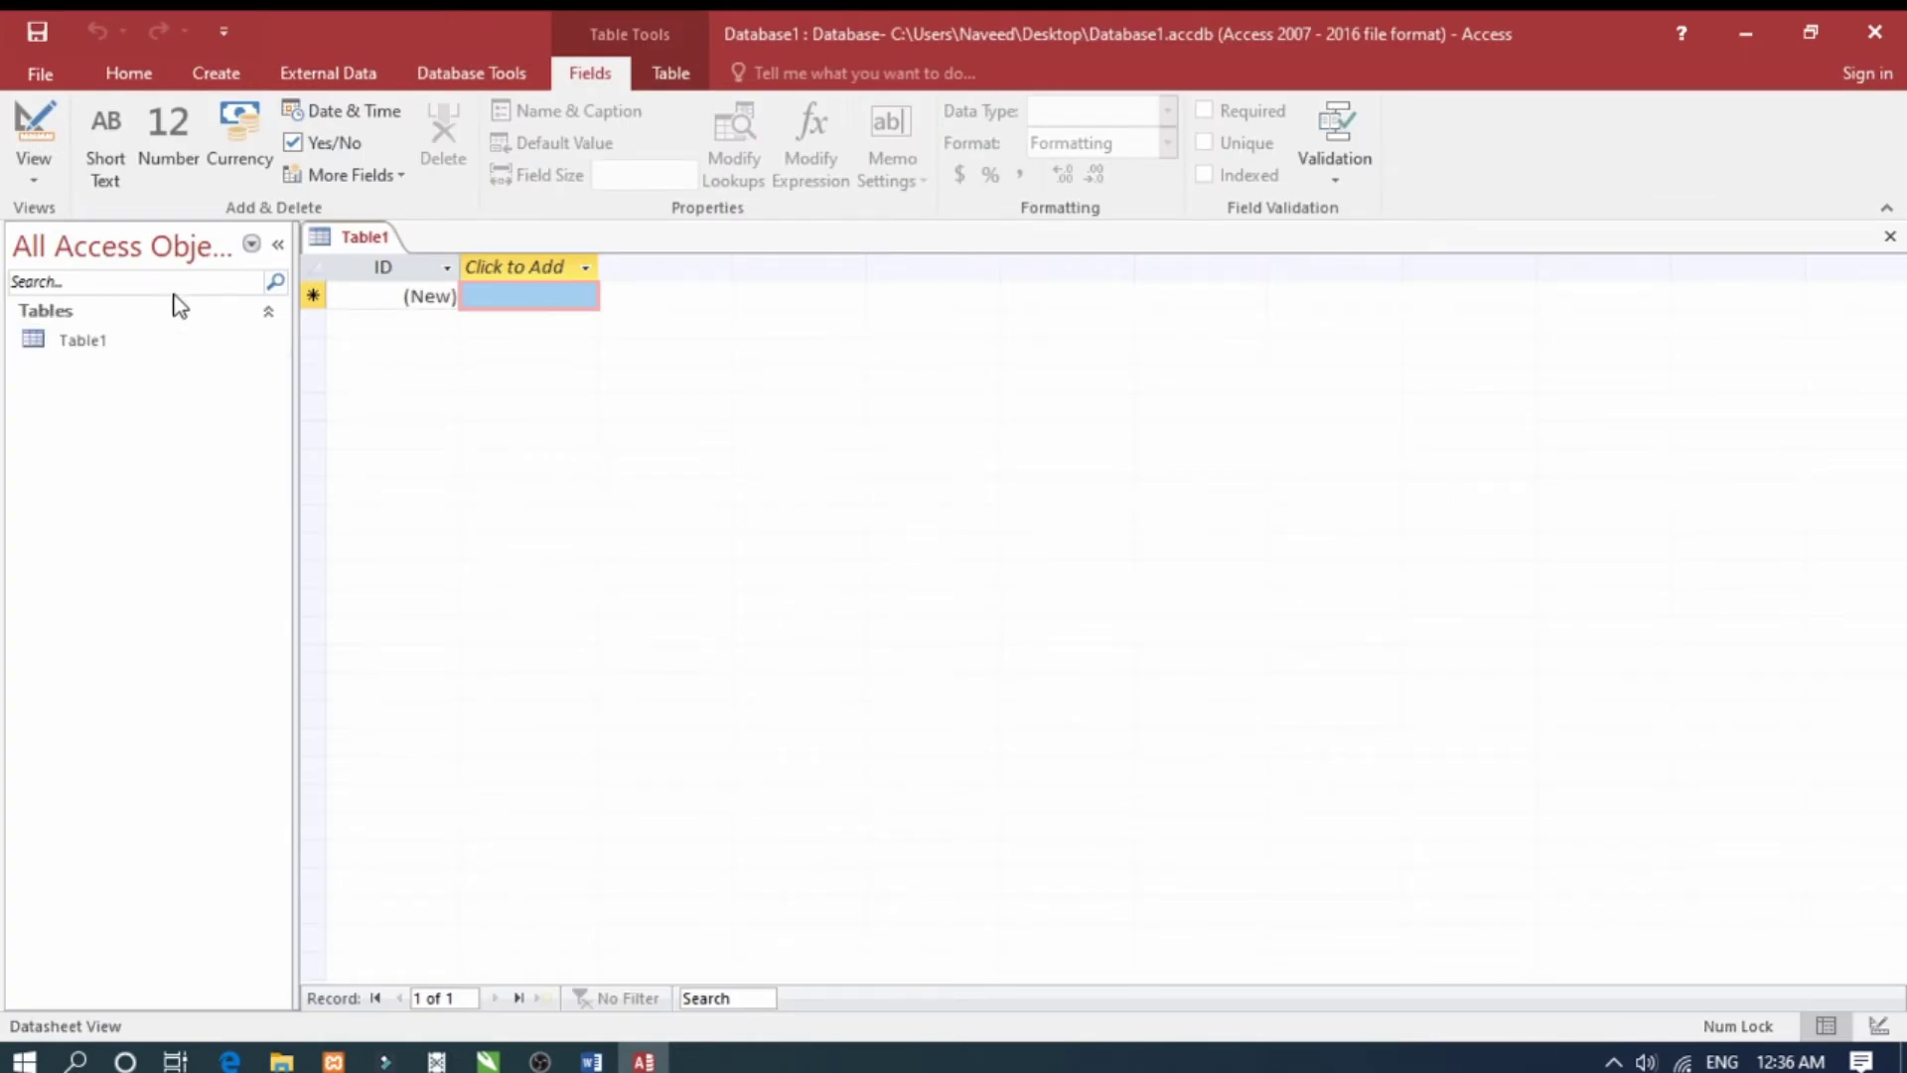
# Switch Table1 to Design View, saving it under the name Student
pyautogui.click(41, 185)
pyautogui.click(41, 181)
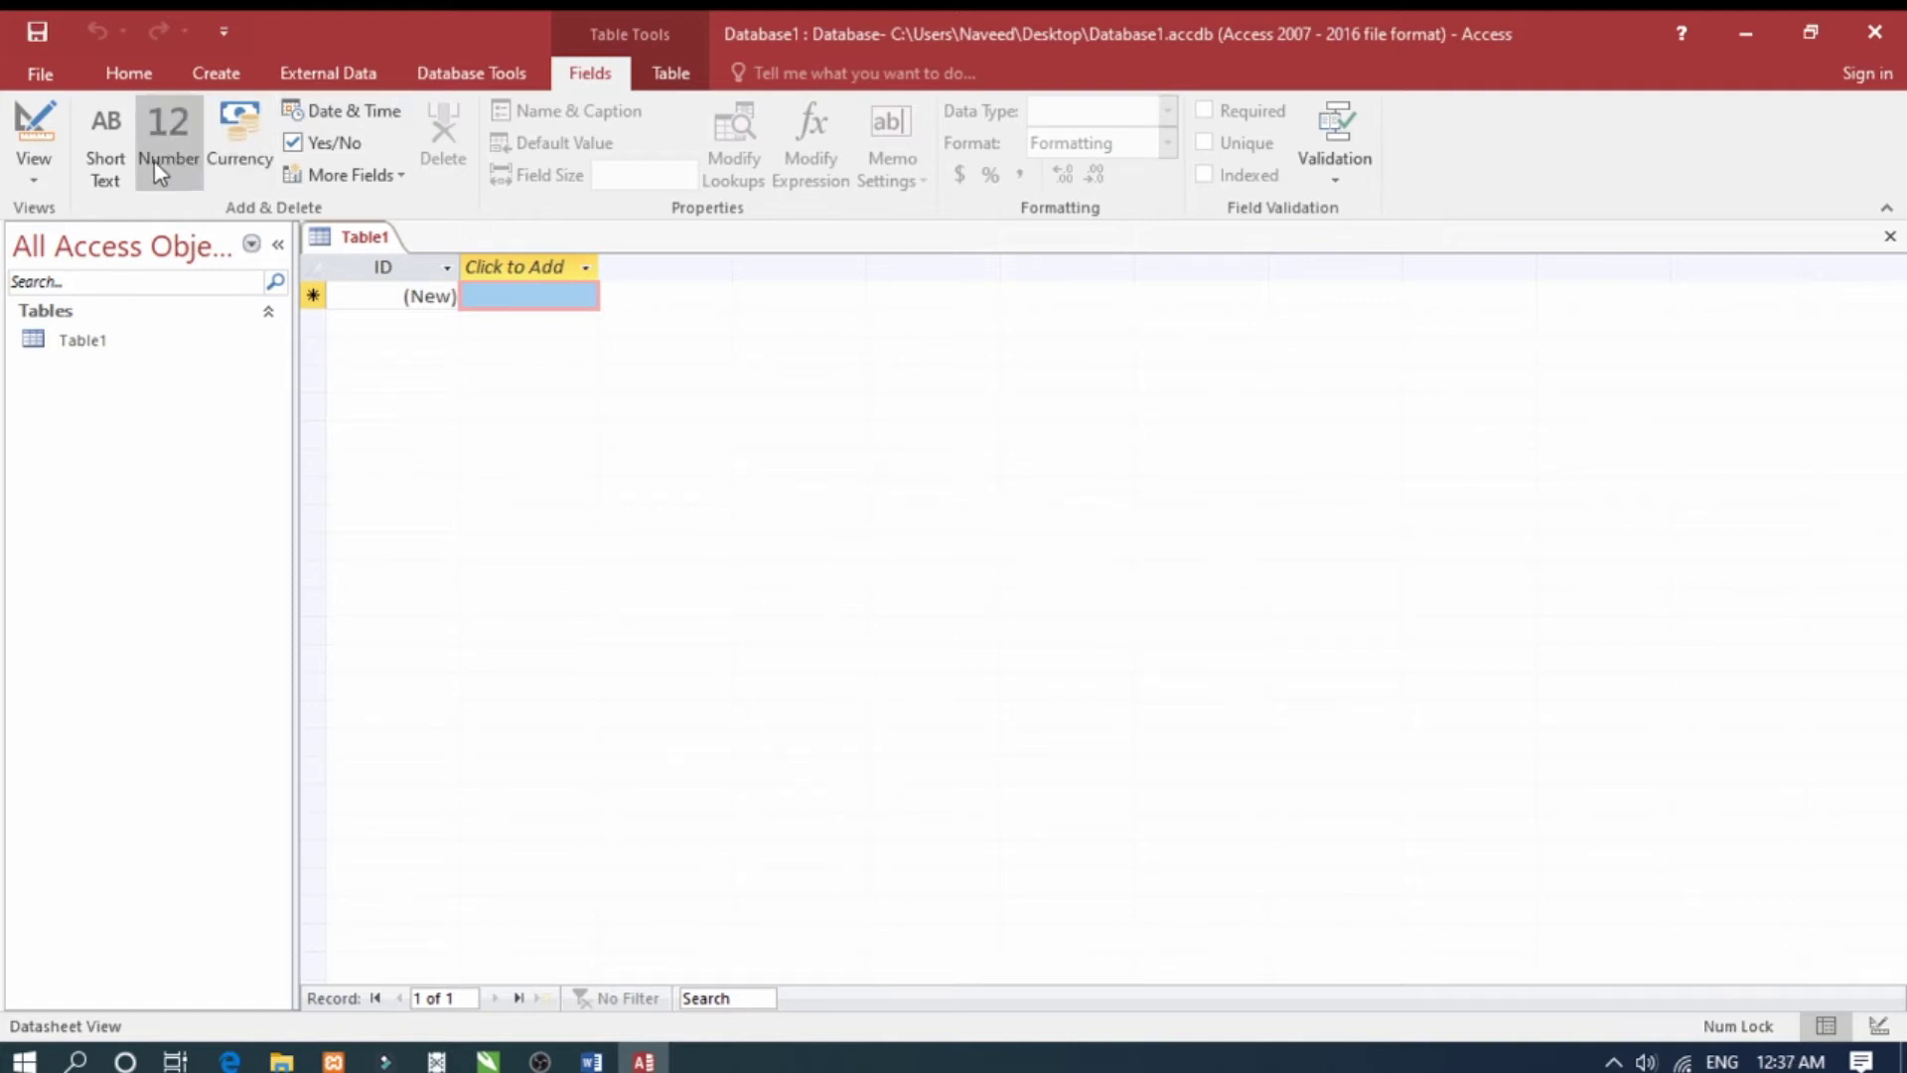
pyautogui.click(55, 183)
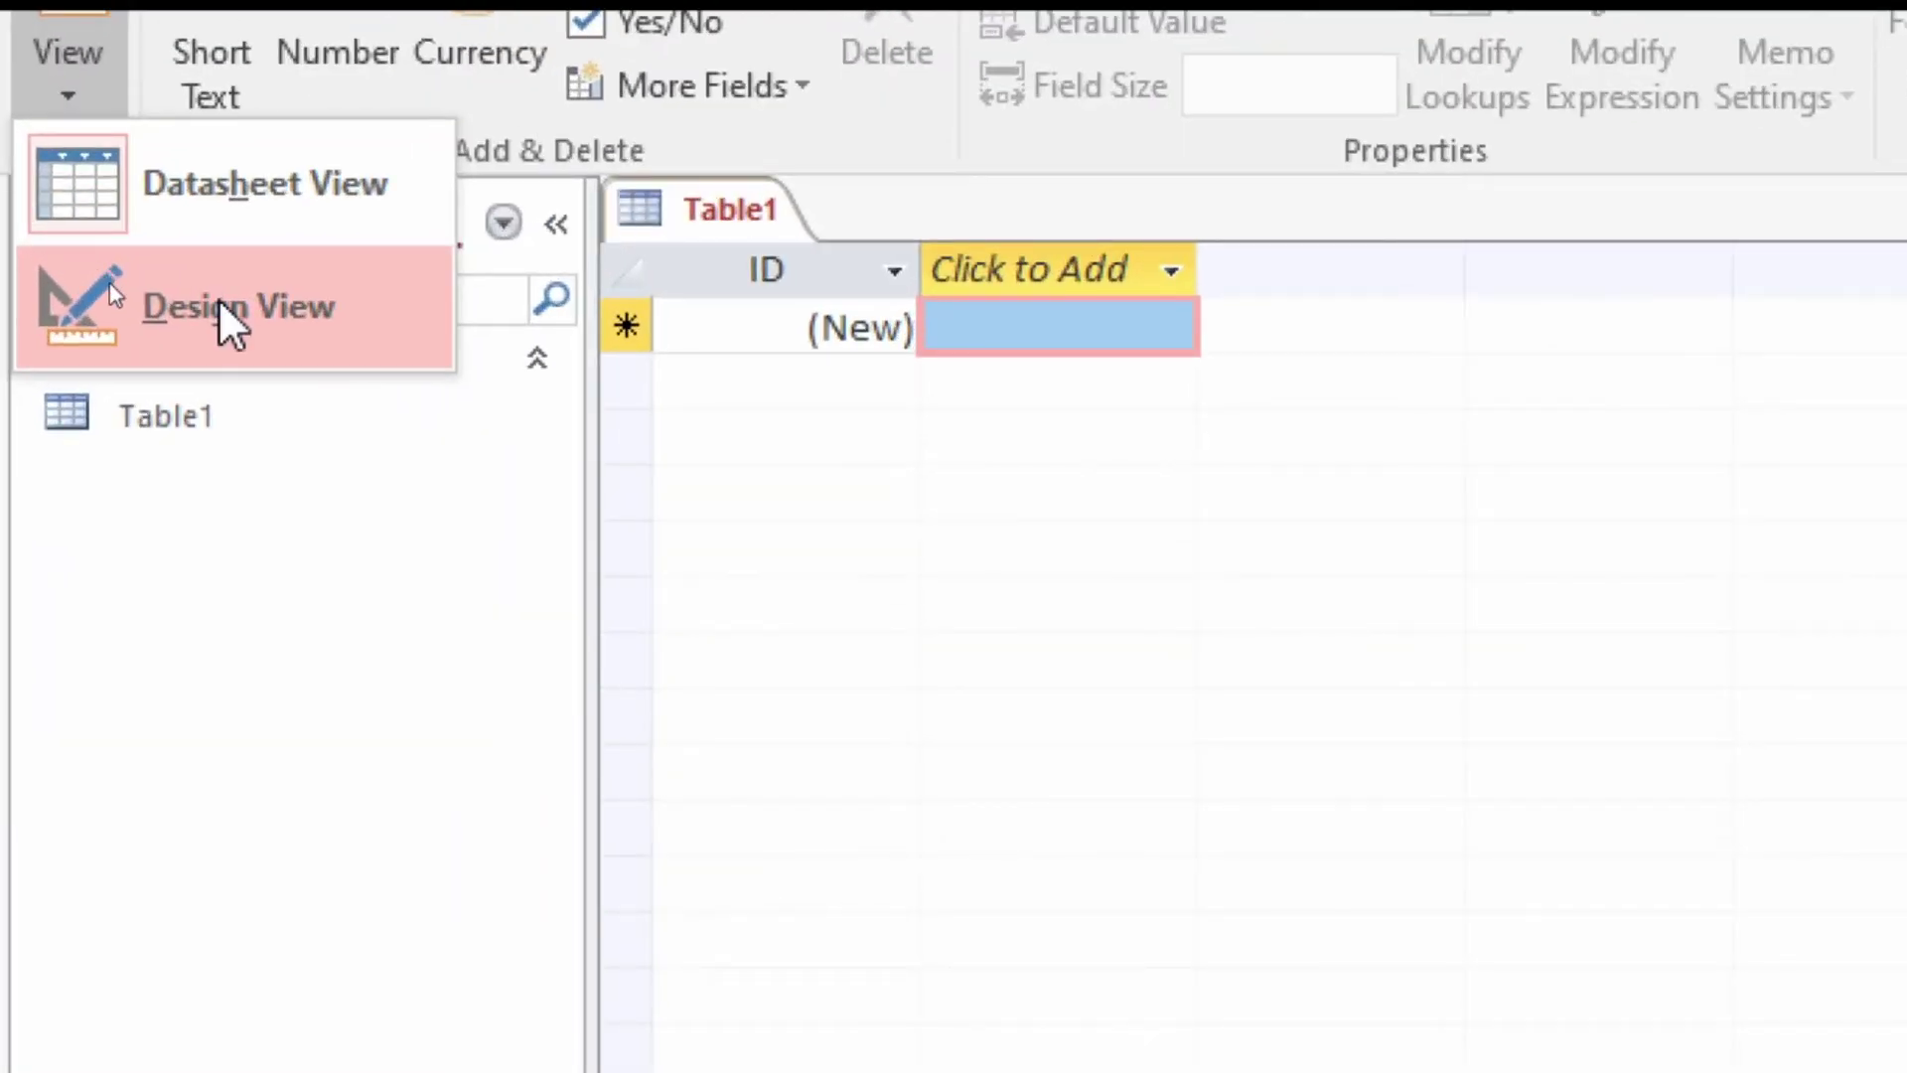
pyautogui.click(231, 322)
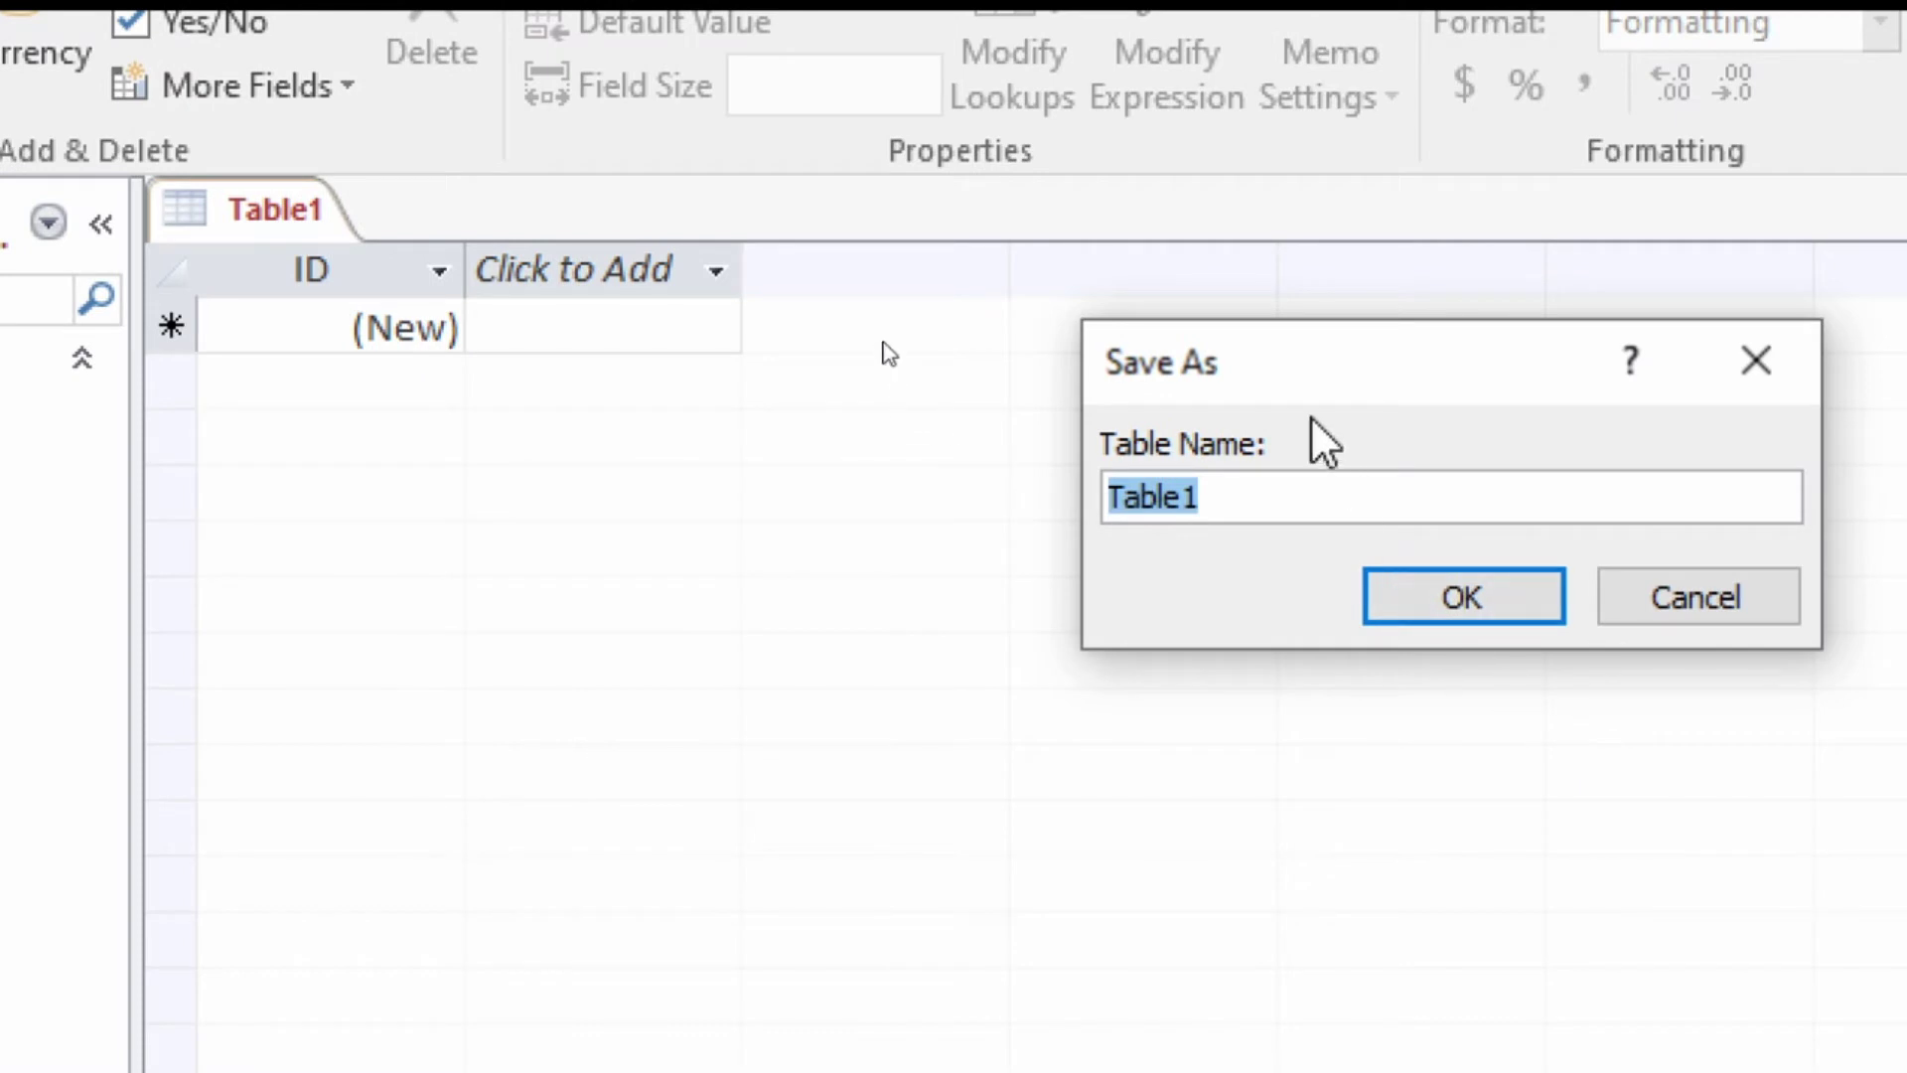
pyautogui.click(1347, 493)
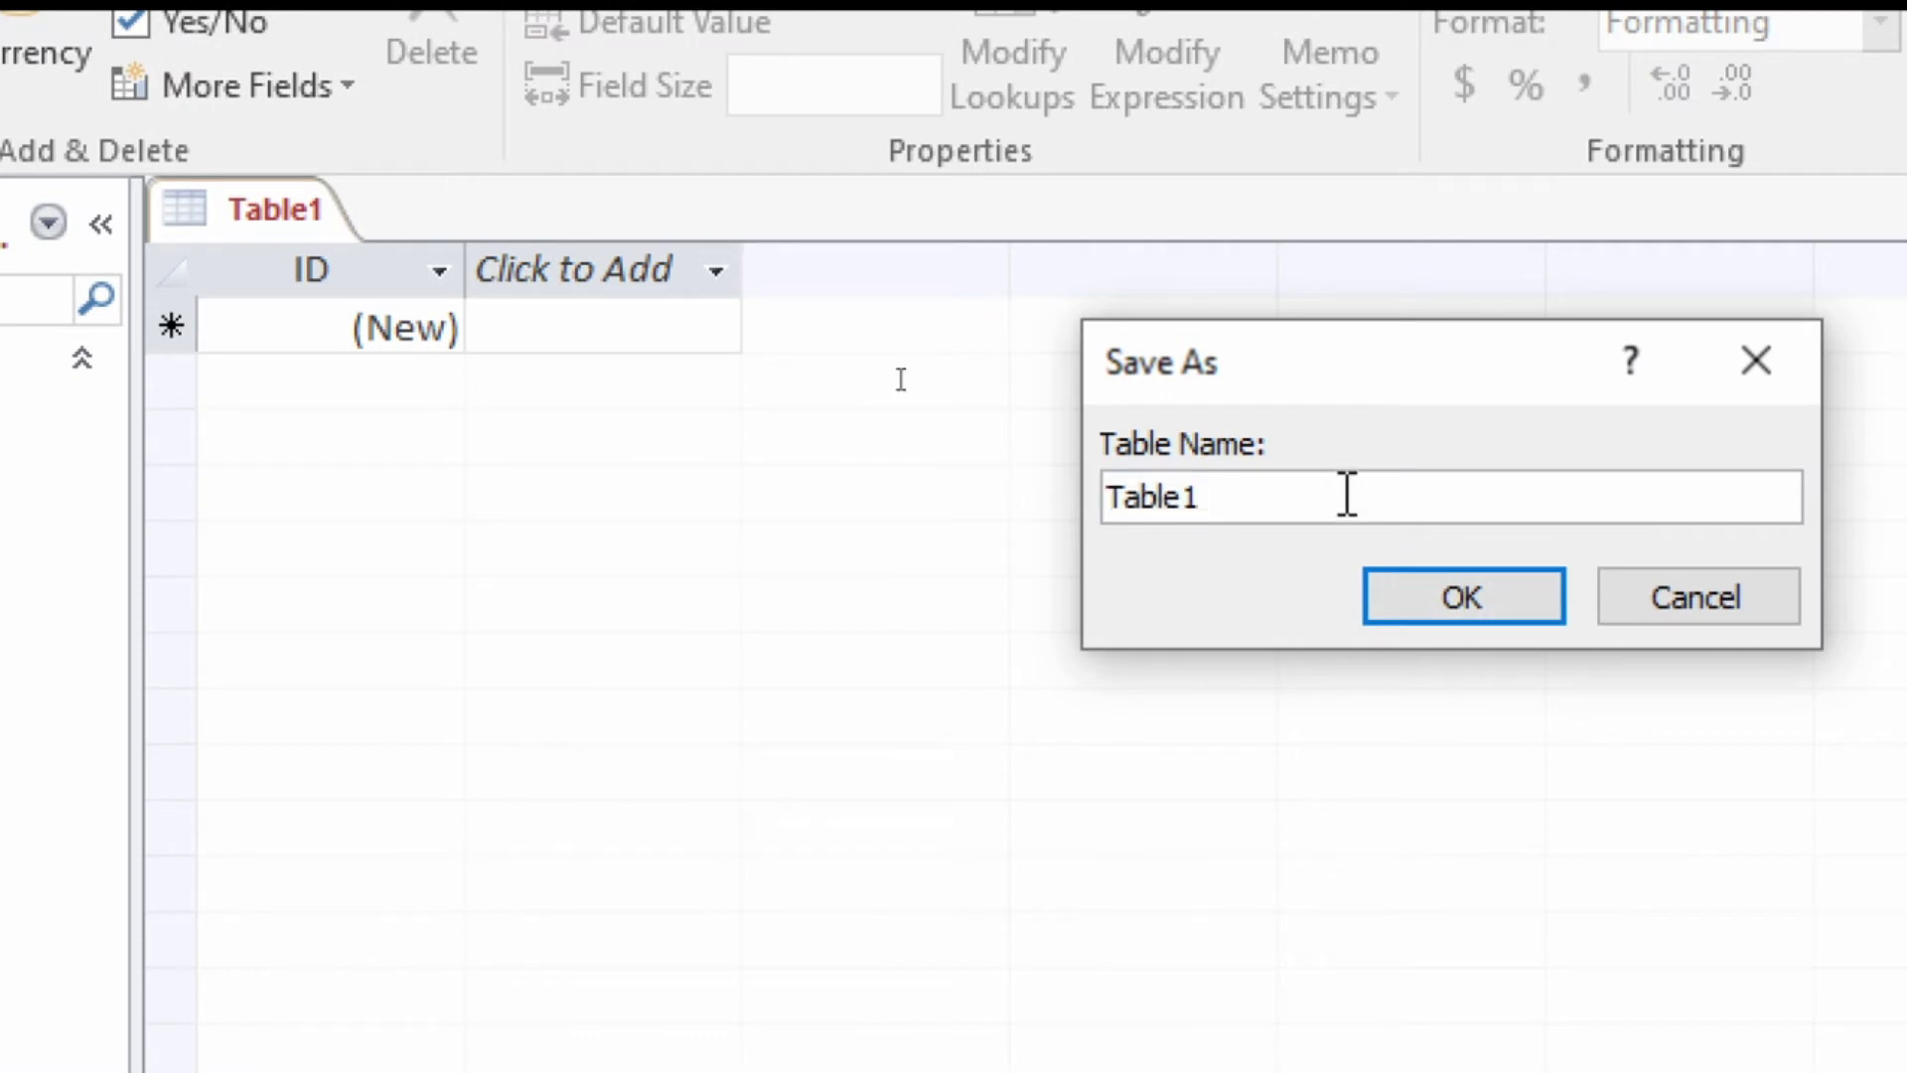
pyautogui.press('BackSpace')
pyautogui.press('BackSpace')
pyautogui.press('BackSpace')
pyautogui.press('BackSpace')
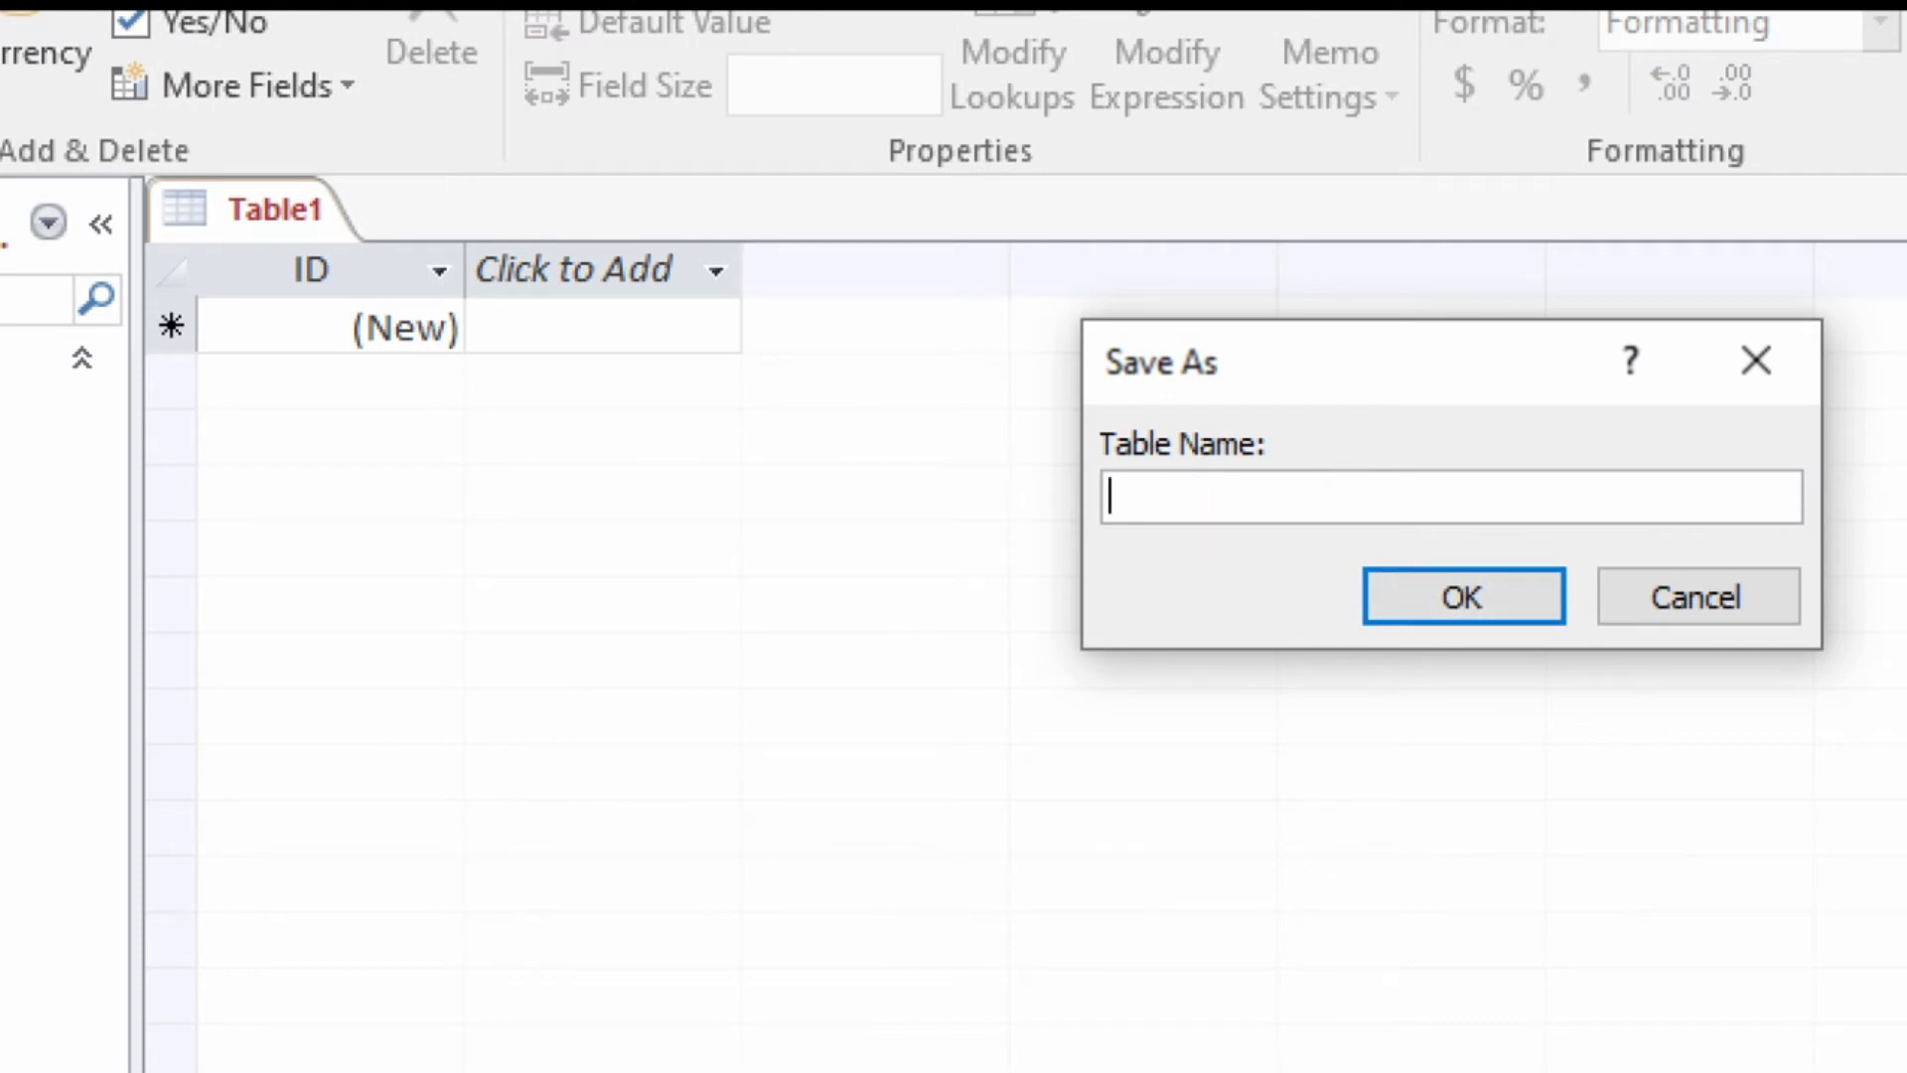
pyautogui.write('Stud')
pyautogui.write('ent')
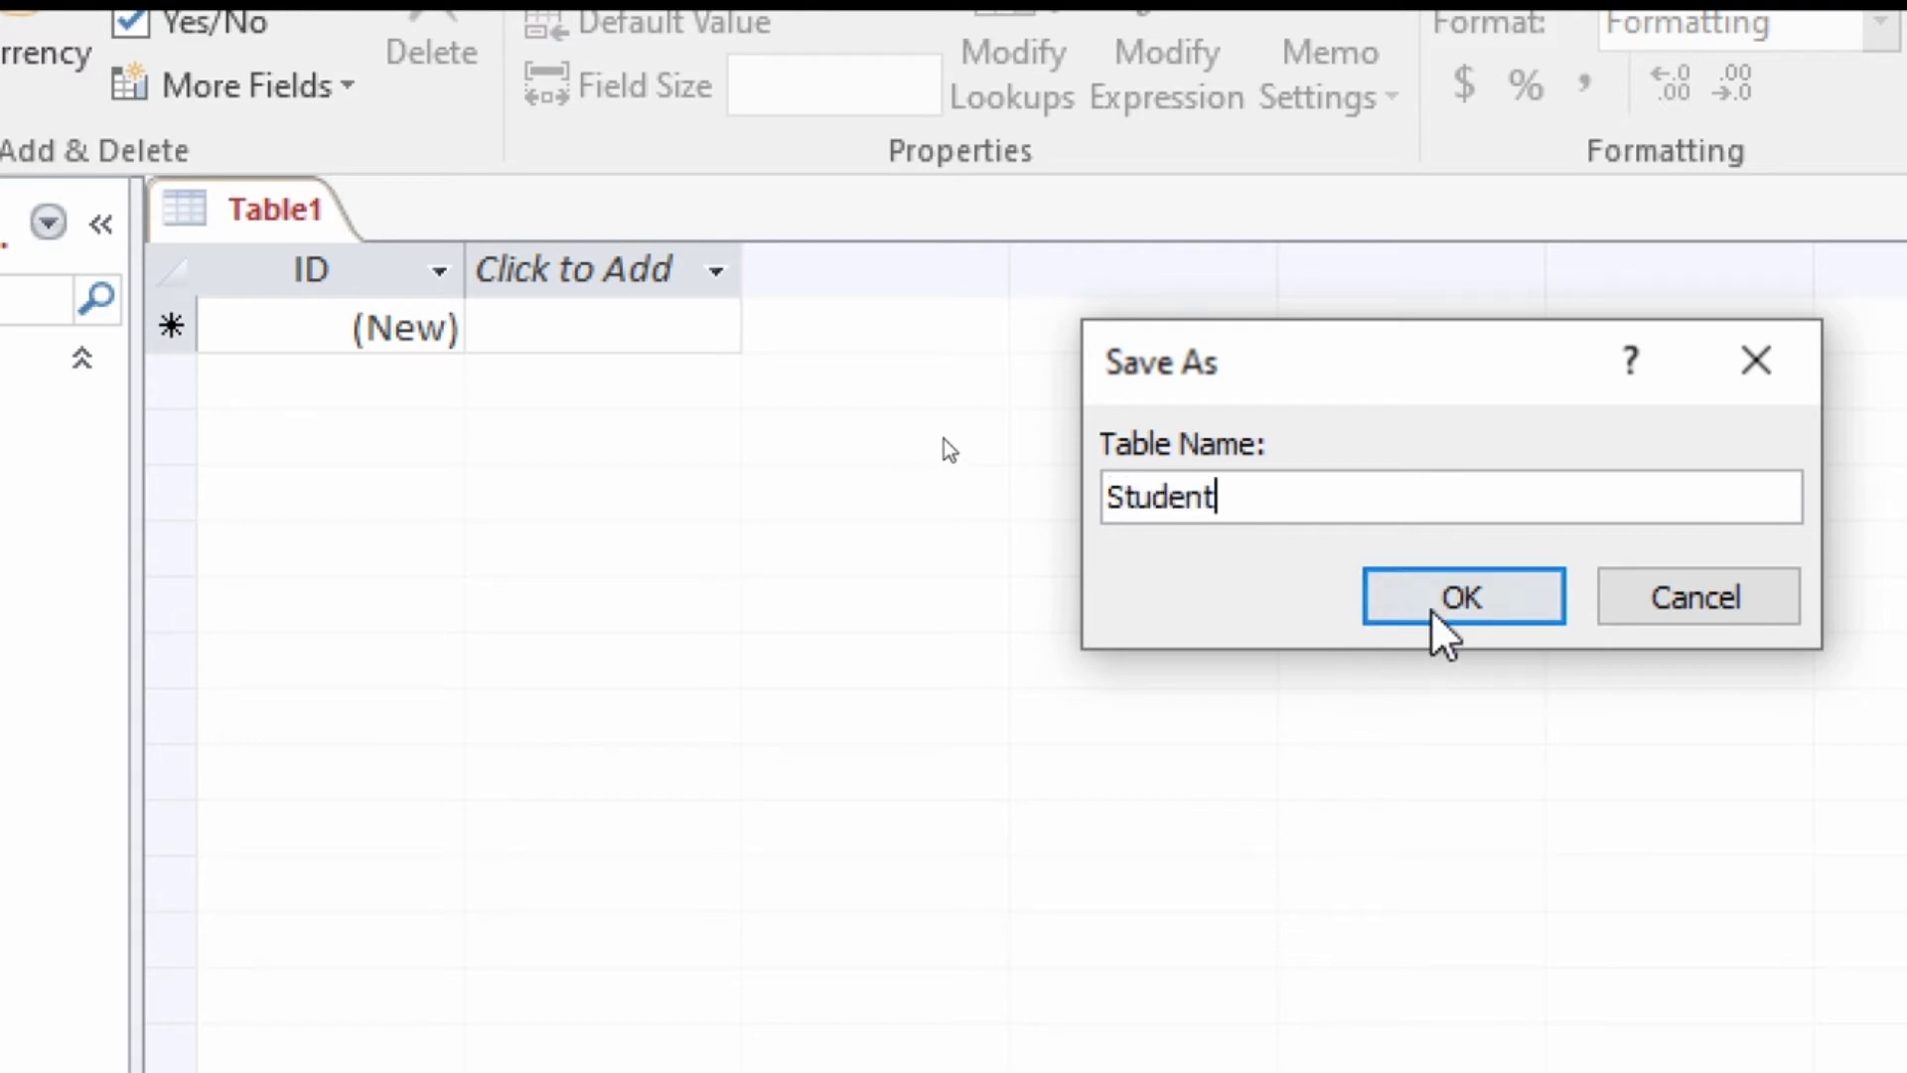
pyautogui.click(1429, 624)
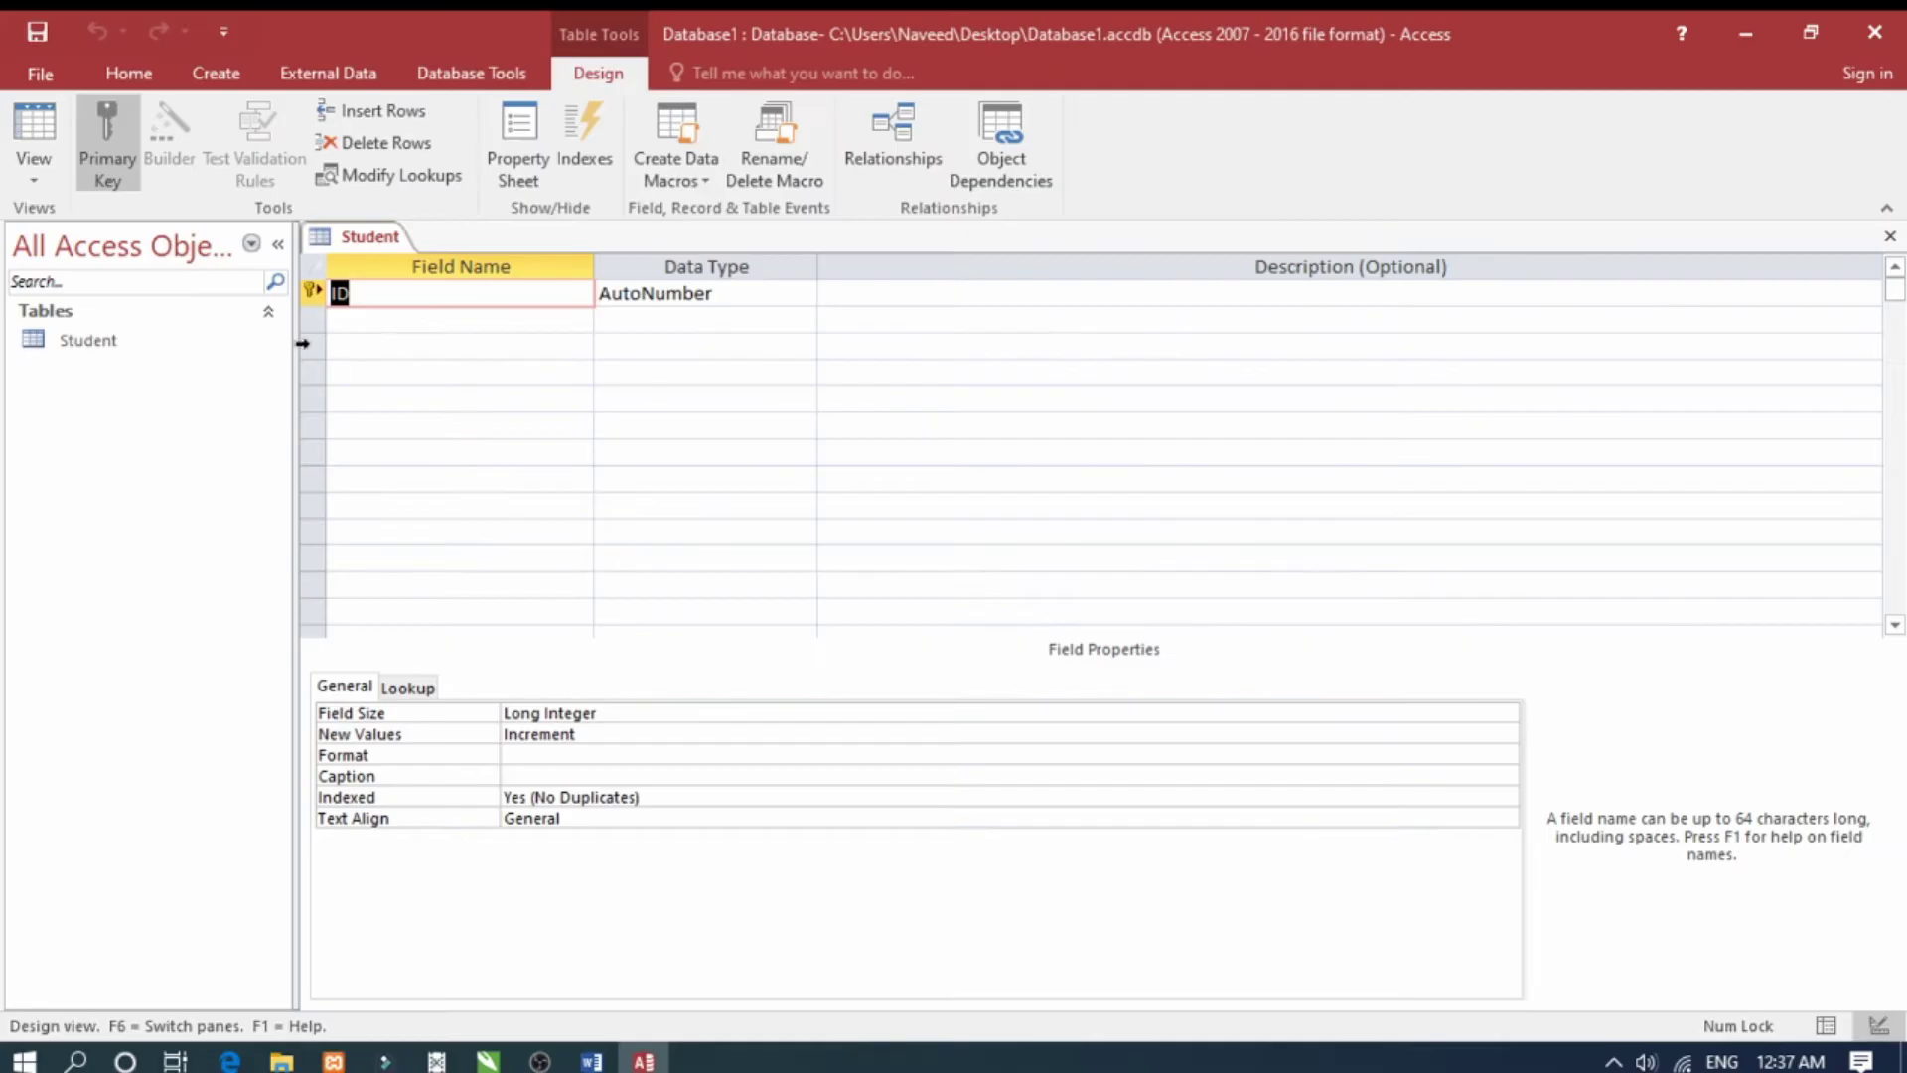
# Remove the primary key and delete the default ID field row
pyautogui.click(313, 294)
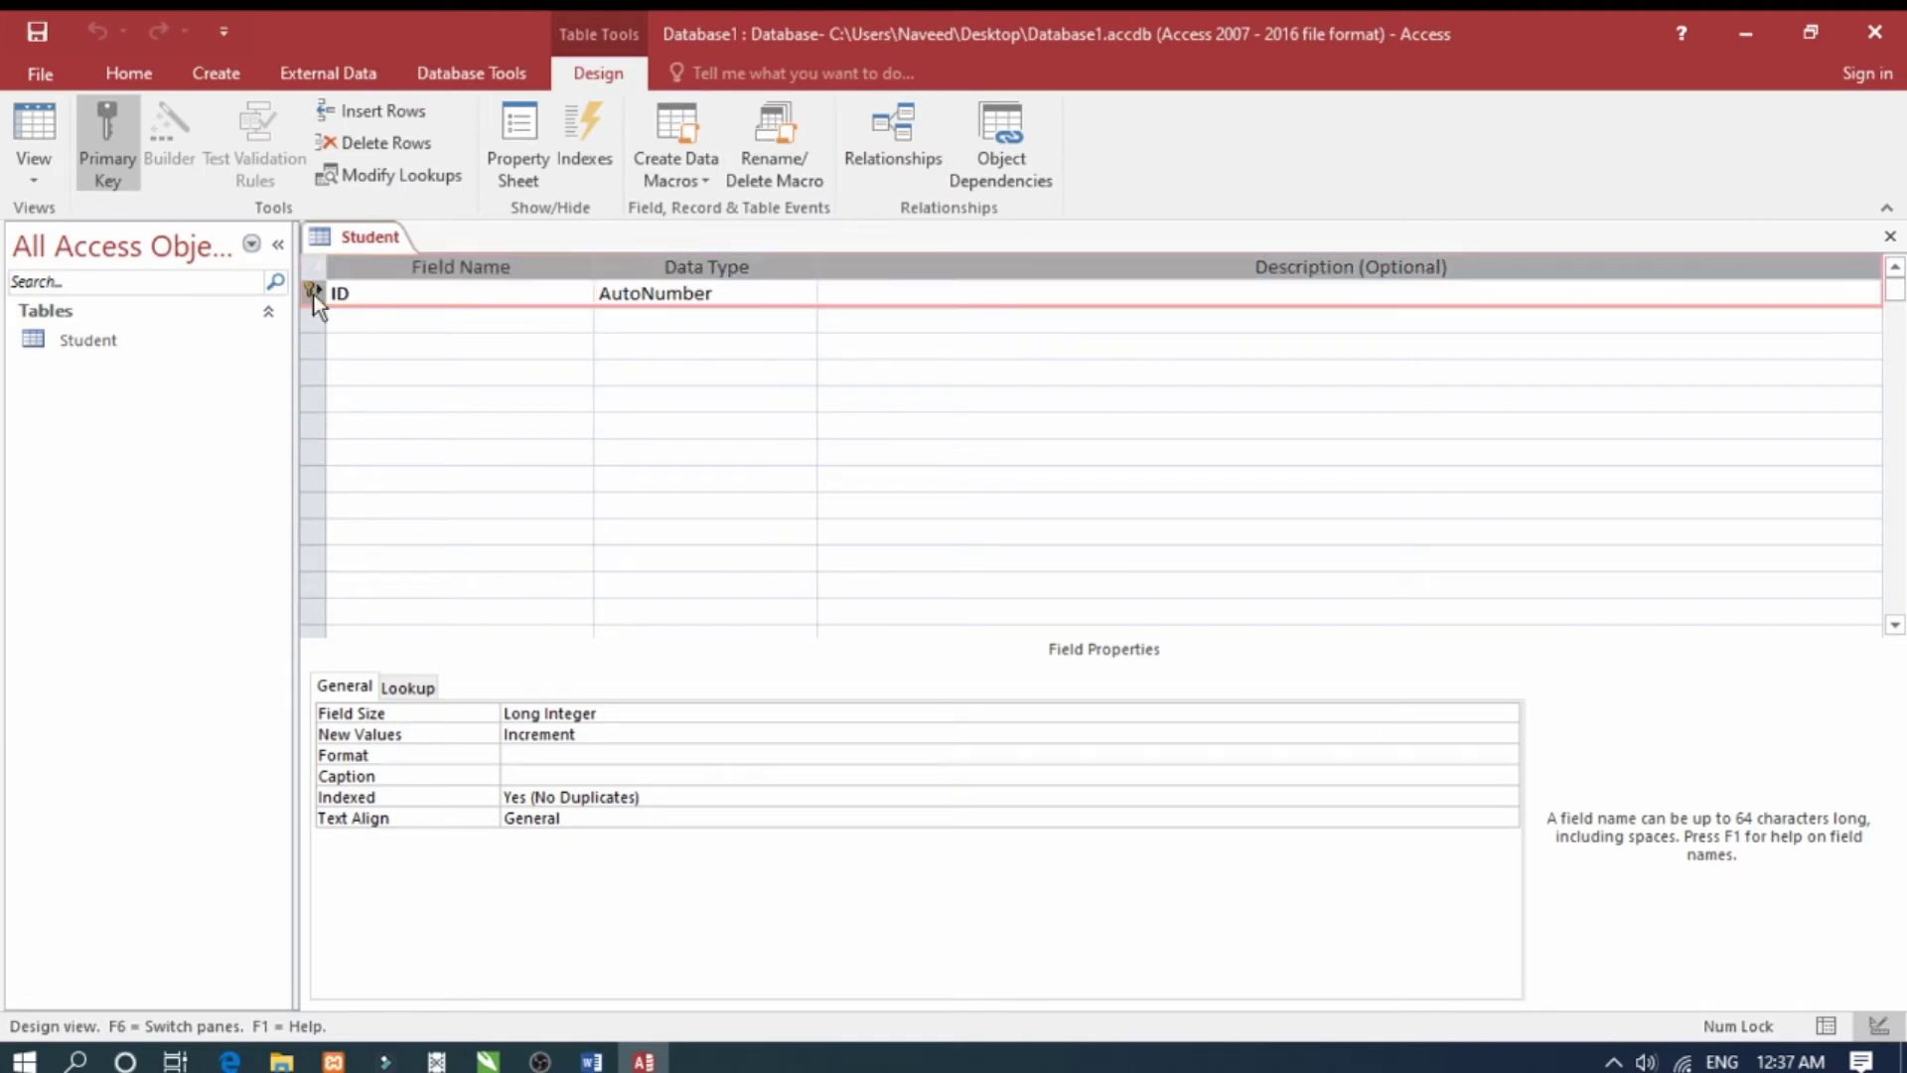
pyautogui.click(127, 165)
pyautogui.press('Delete')
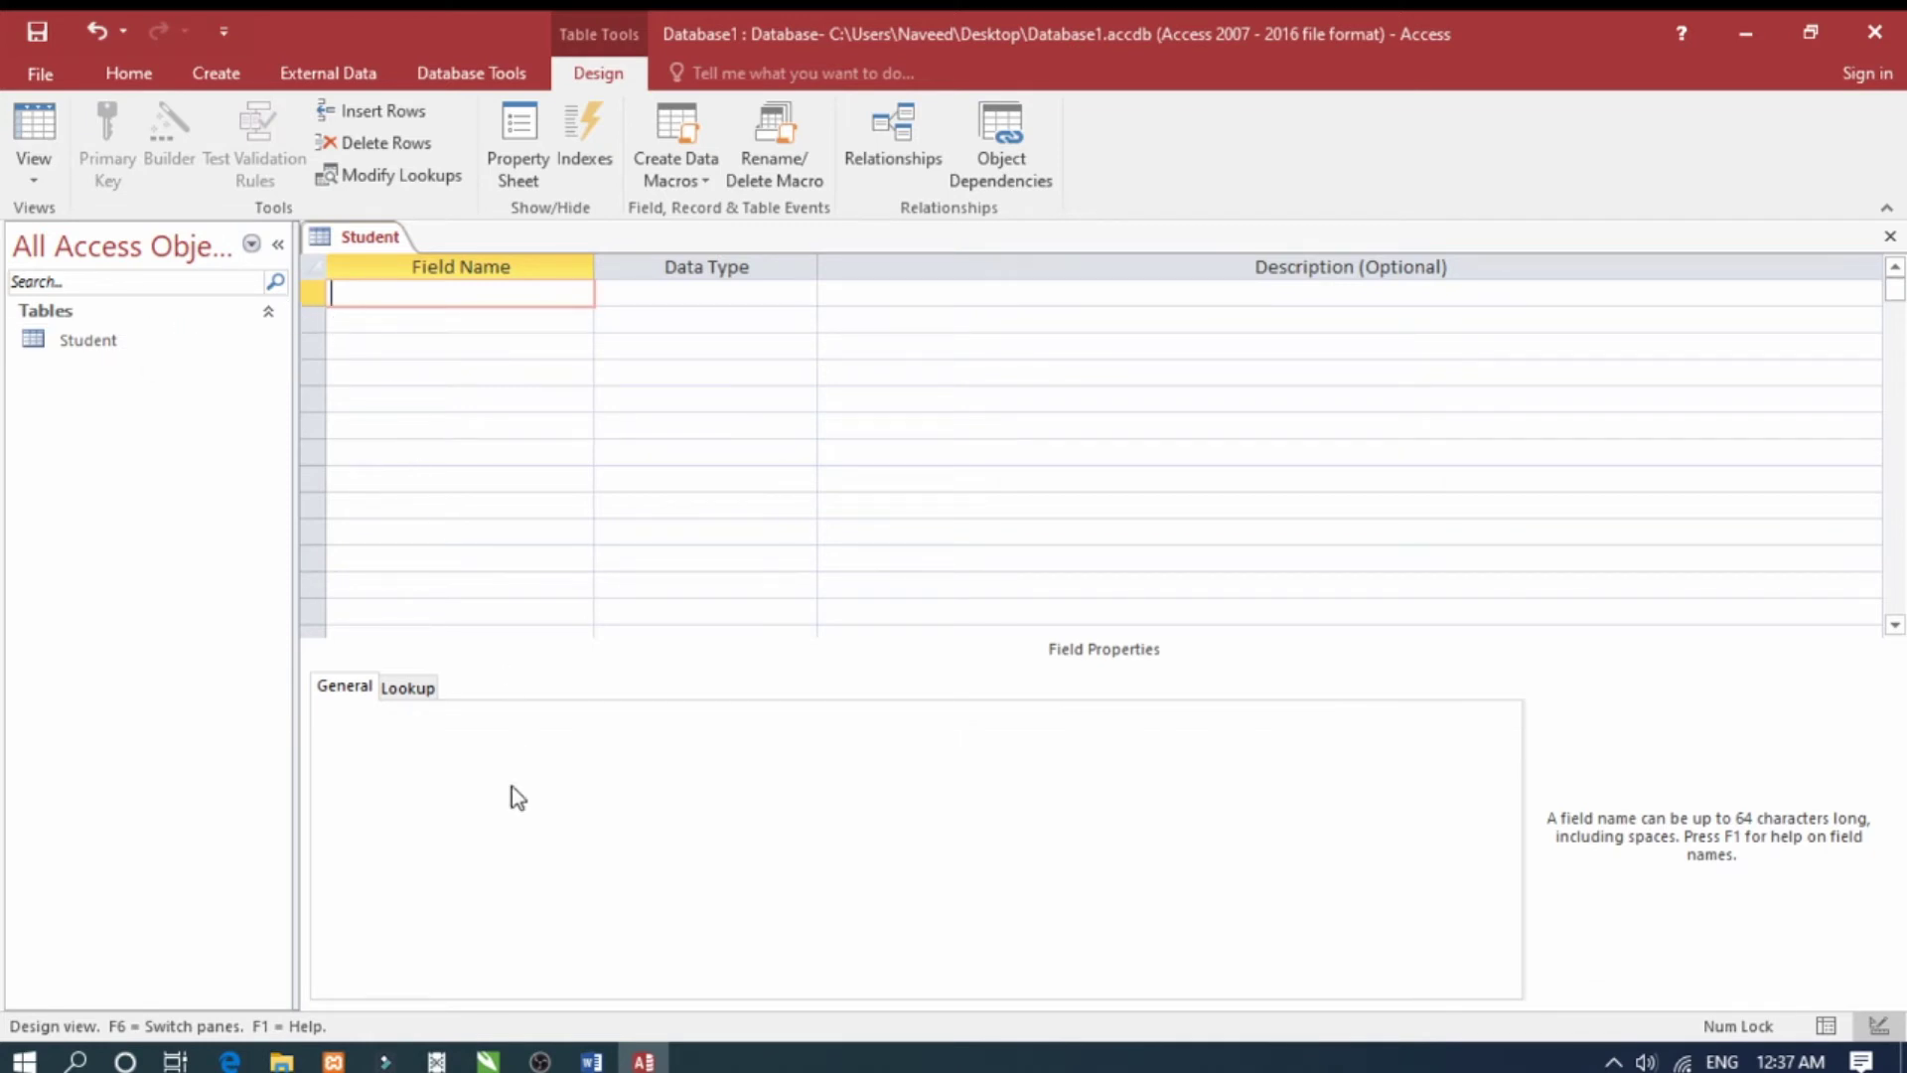
pyautogui.click(605, 1063)
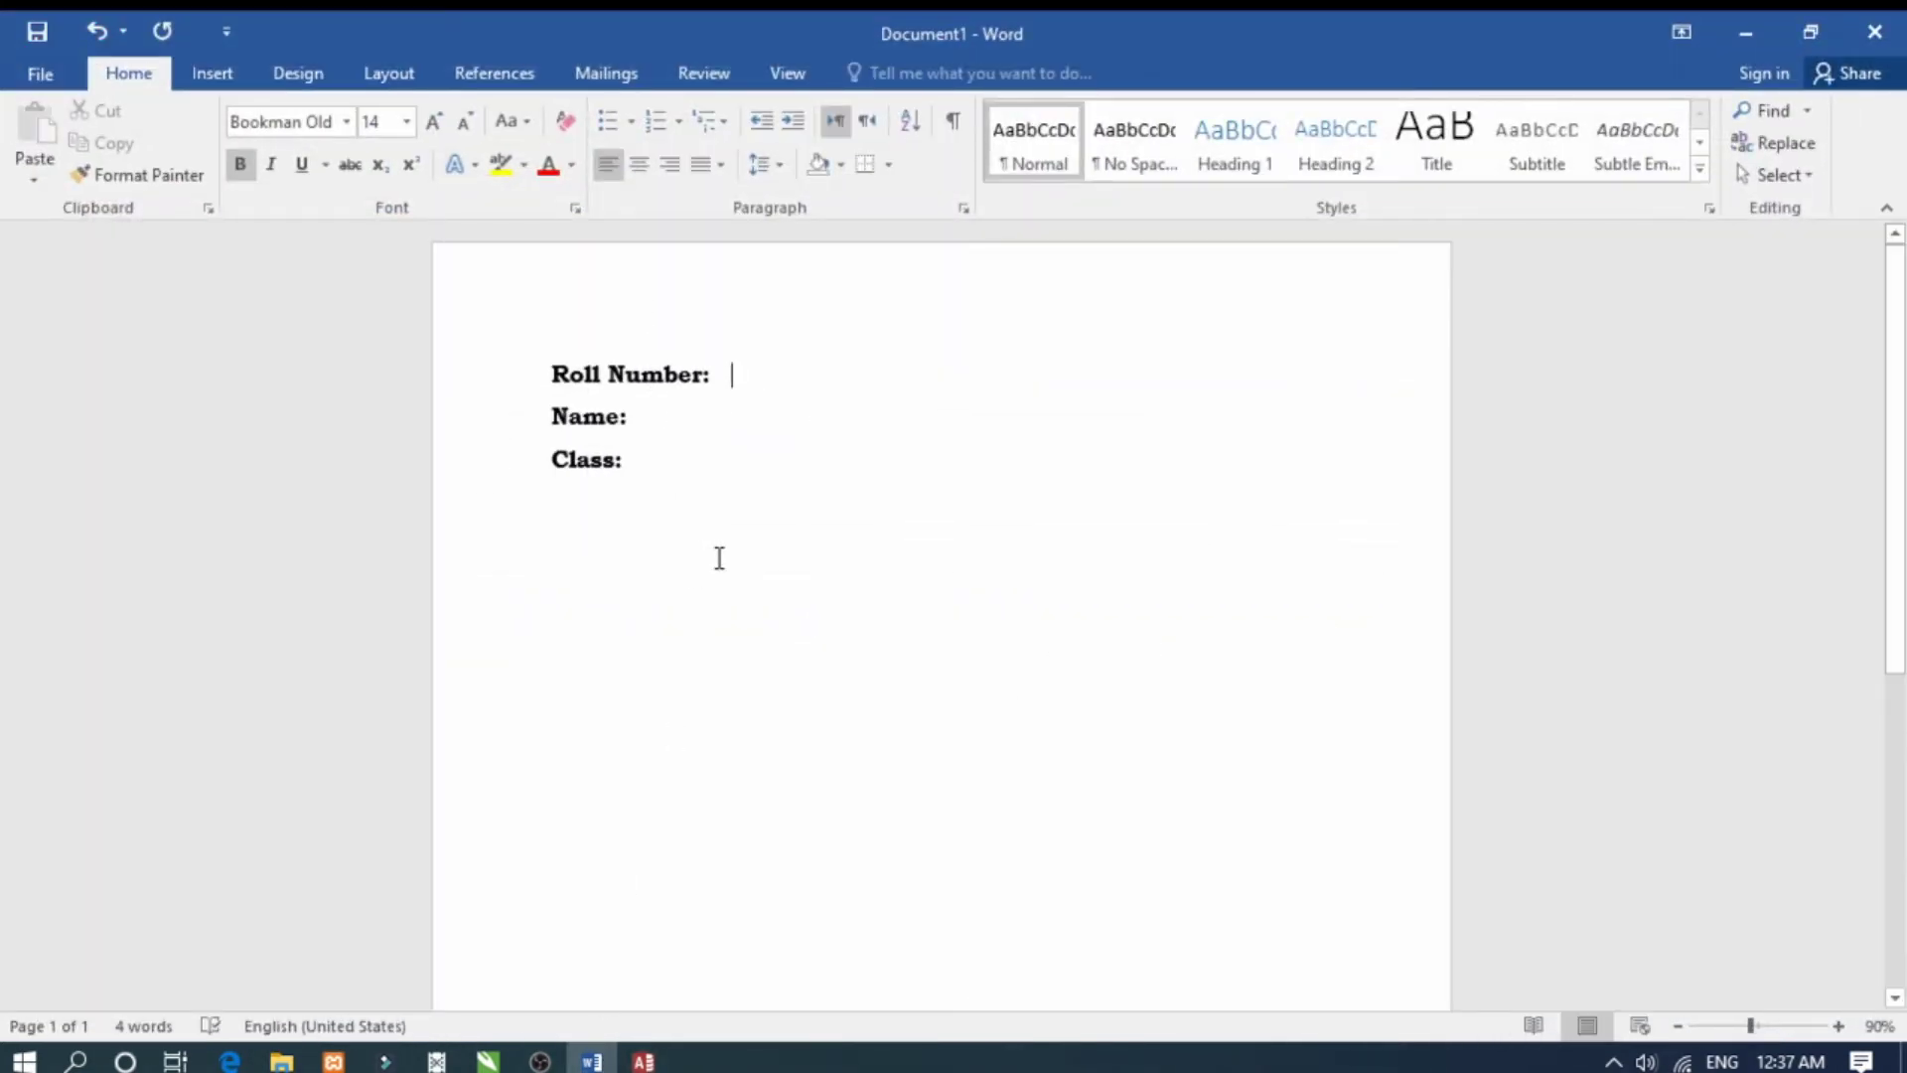
pyautogui.hotkey('alt', 'Tab')
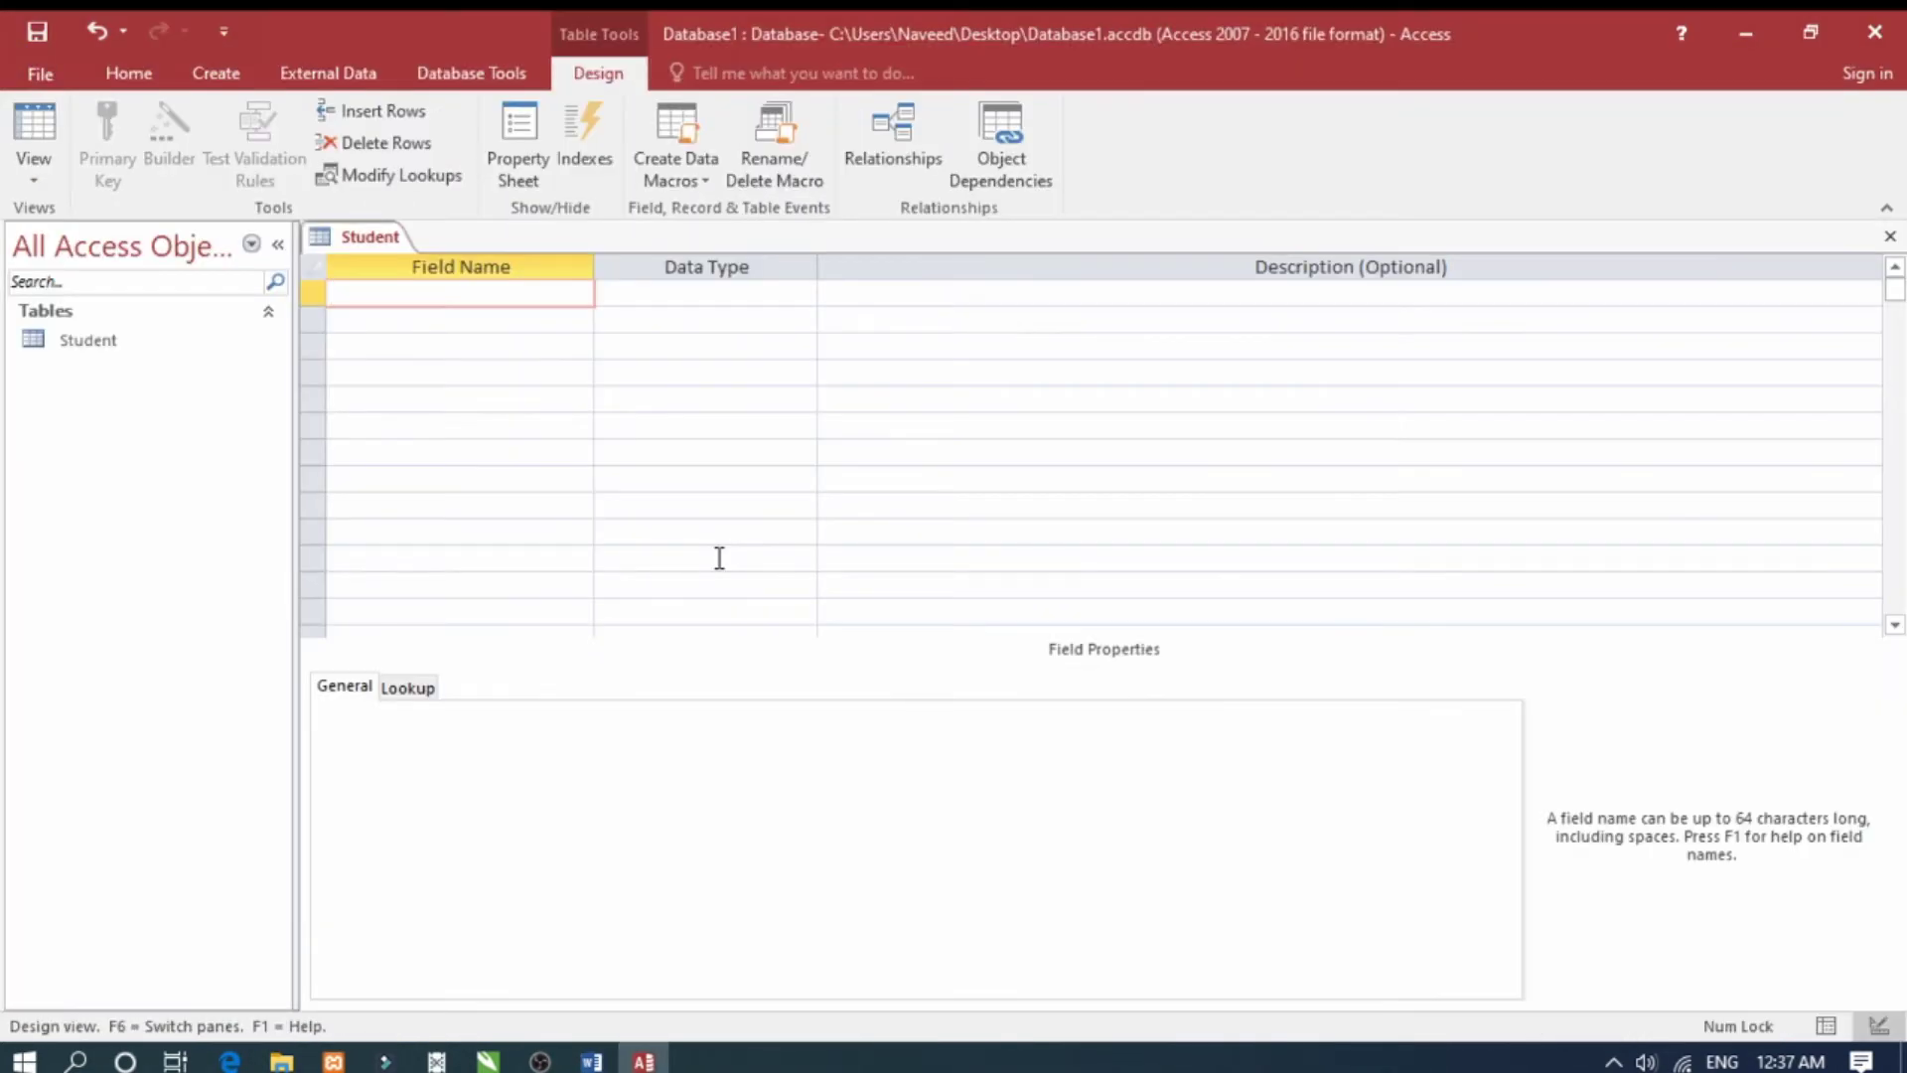
# Add a Roll_NO field with the Number data type
pyautogui.write('Roll')
pyautogui.write('_NO')
pyautogui.press('Tab')
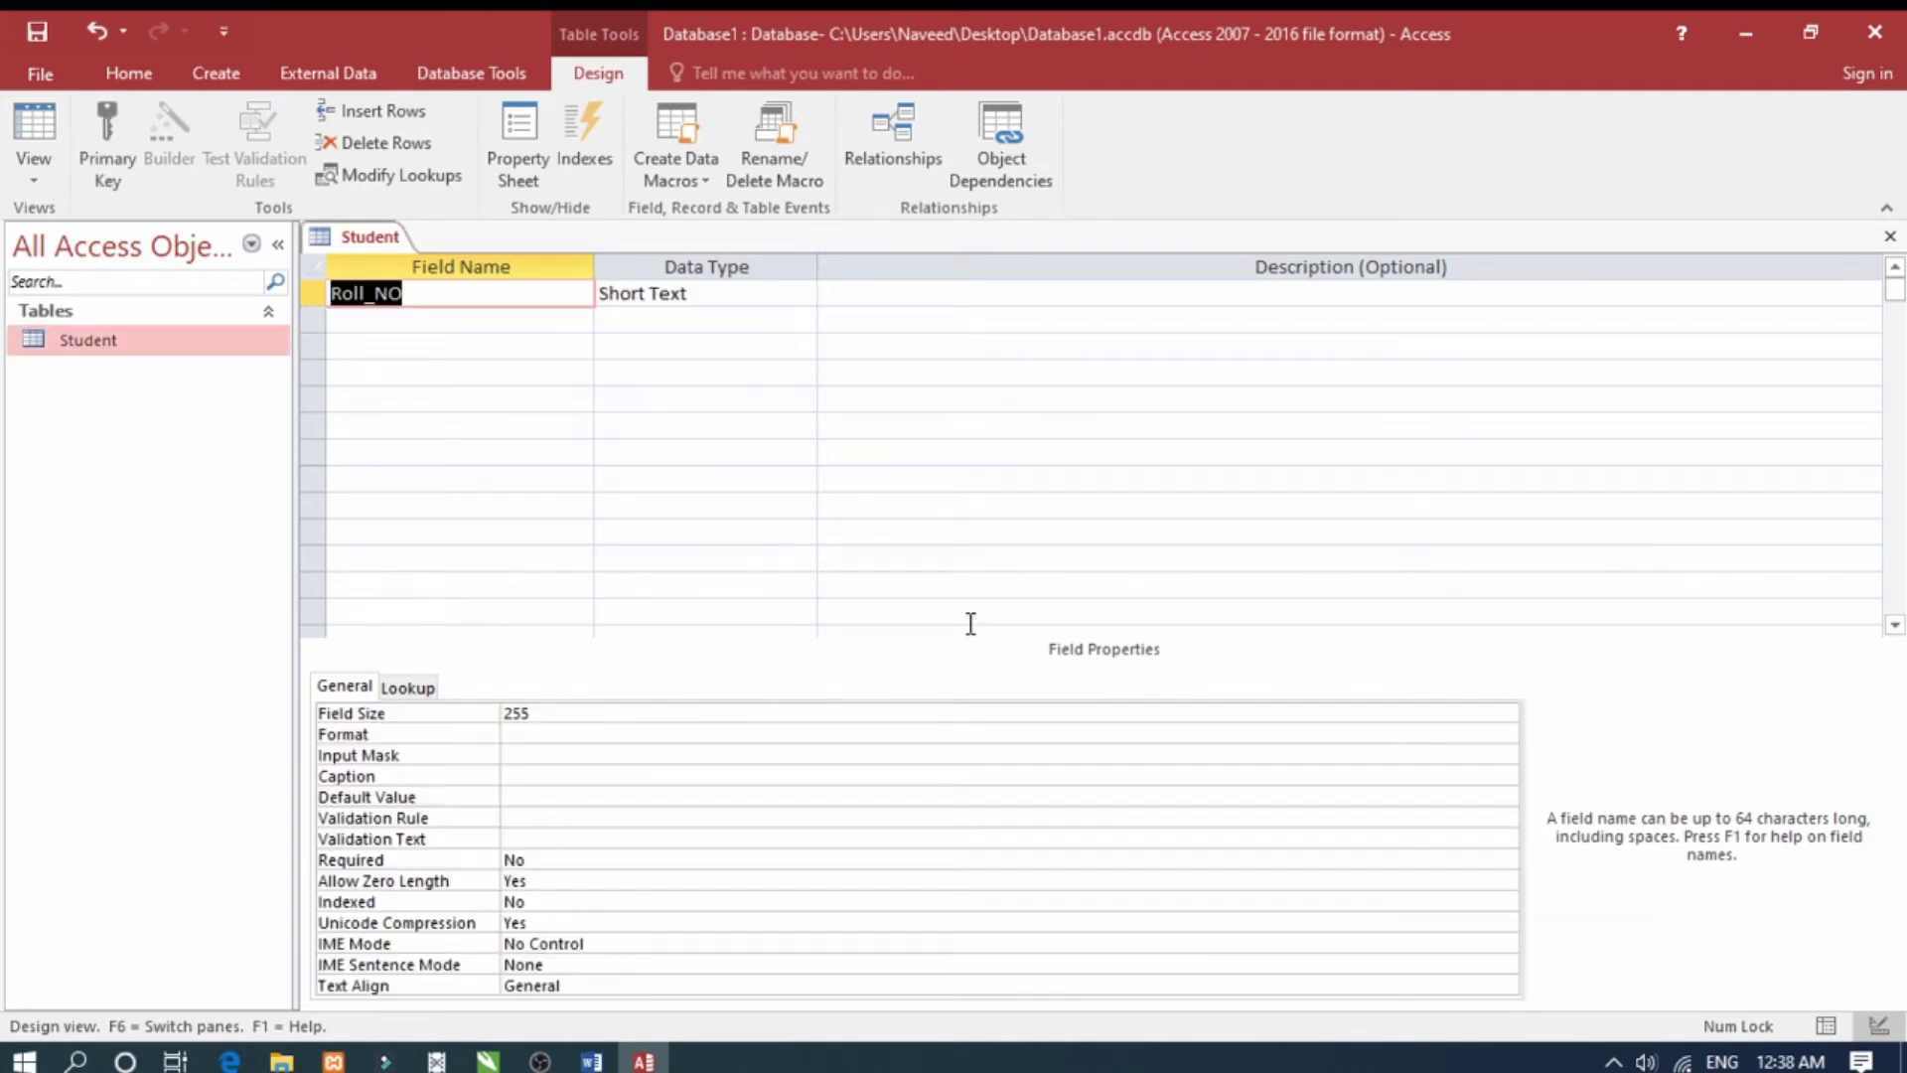
pyautogui.press('Tab')
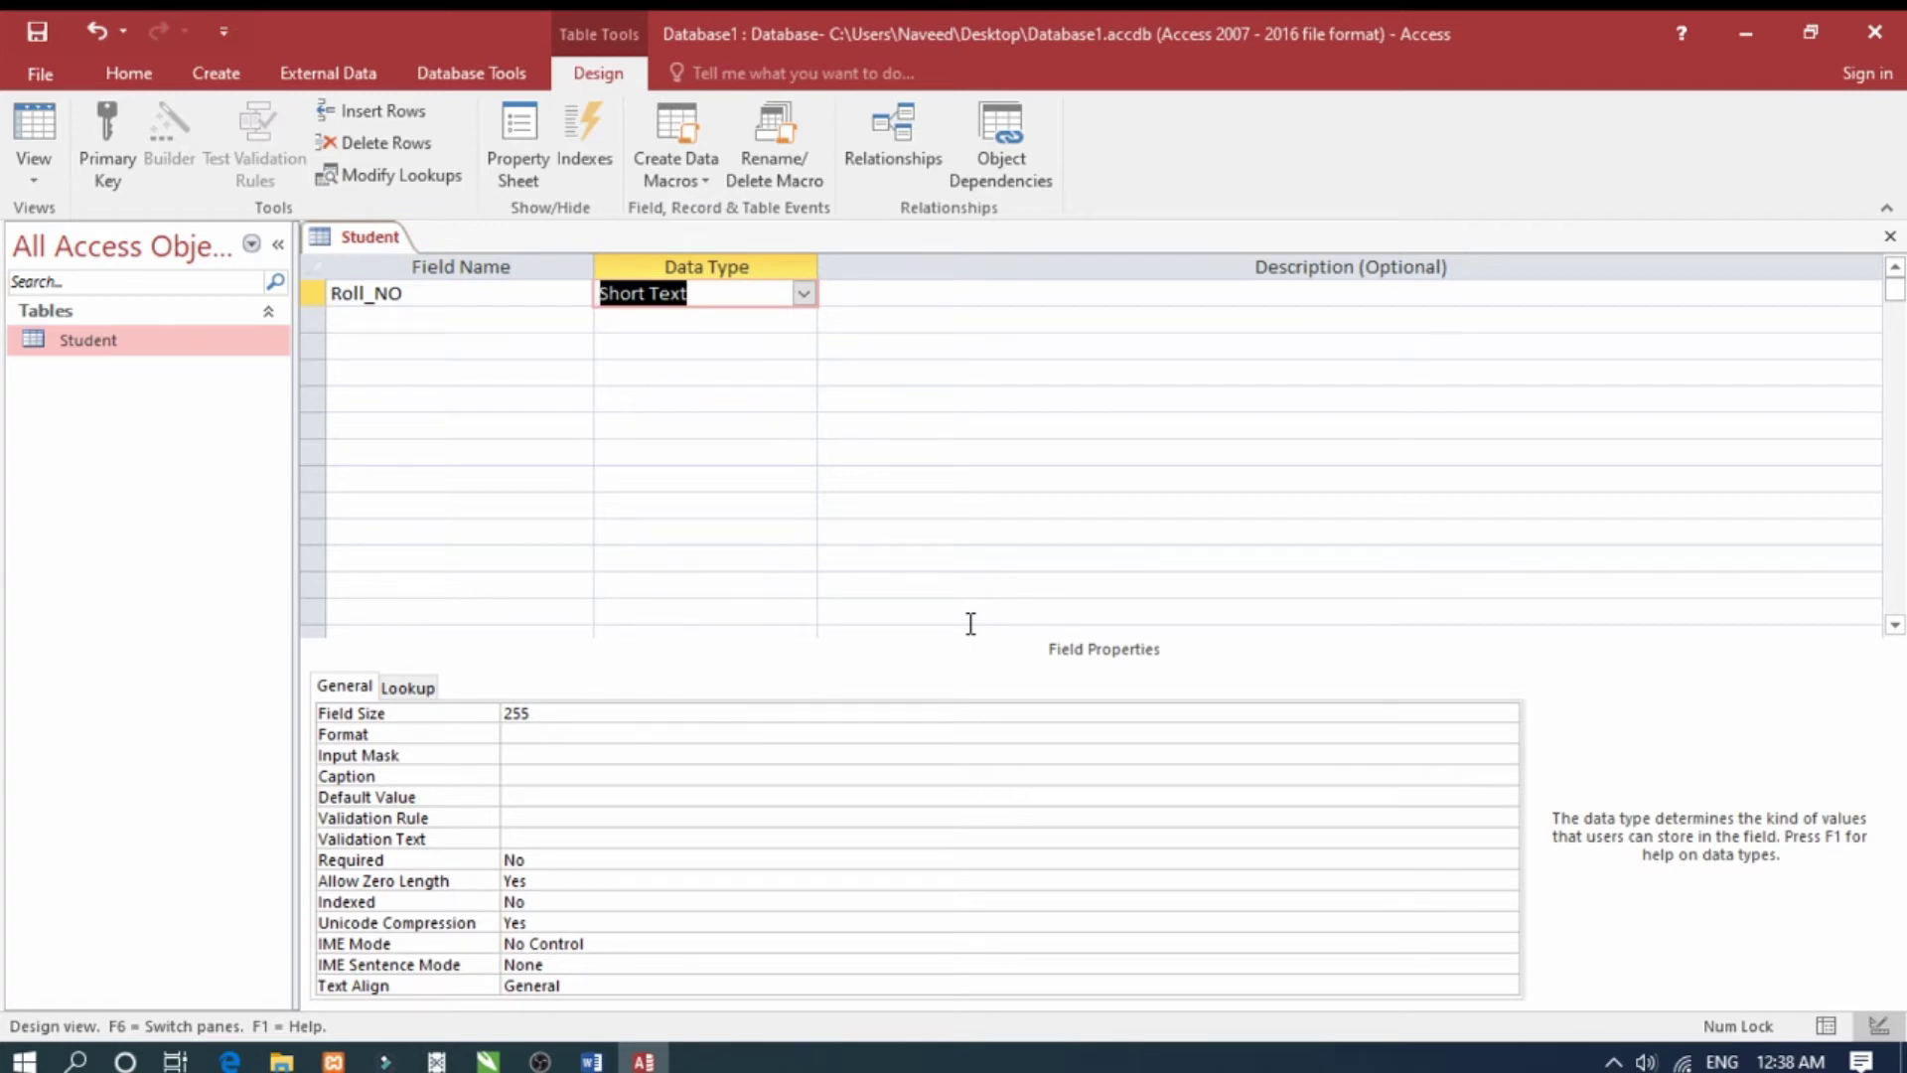
pyautogui.write('long')
pyautogui.hotkey('alt', 'Down')
pyautogui.press('Down')
pyautogui.press('Down')
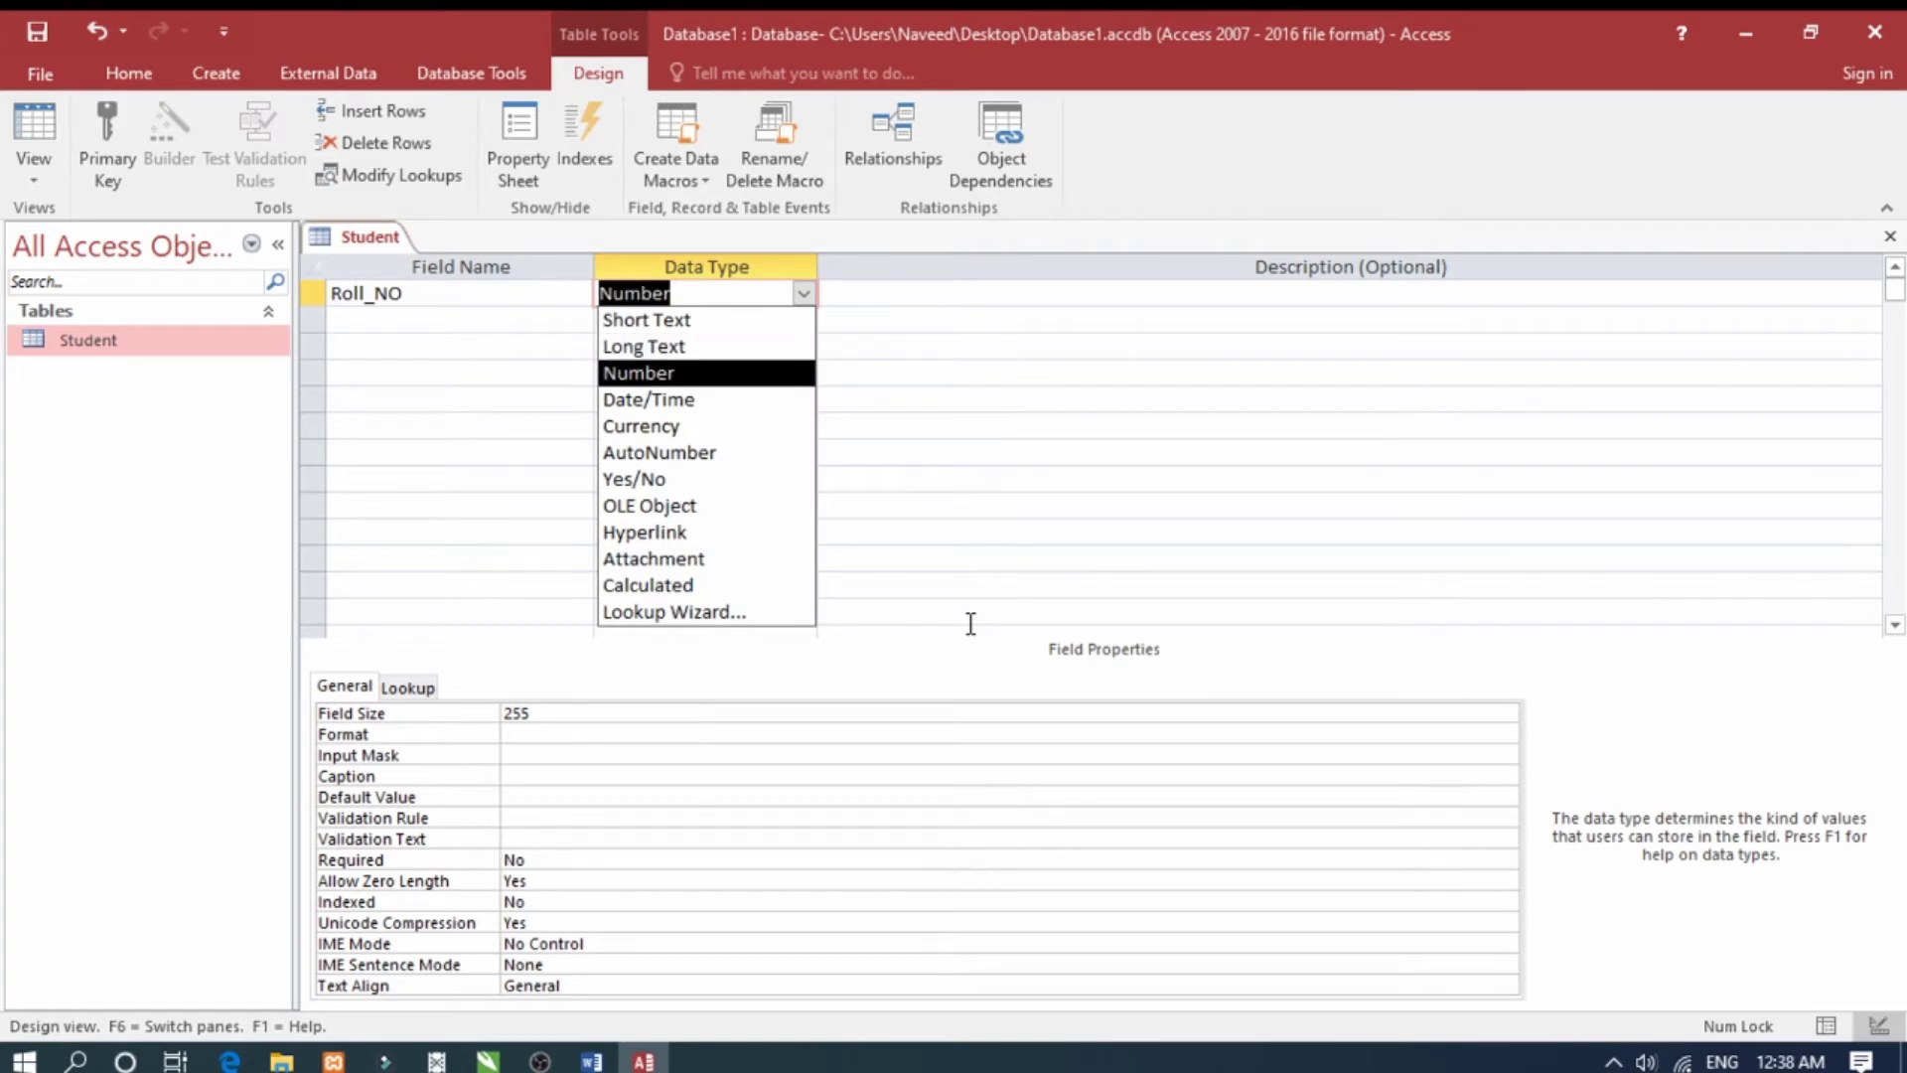
pyautogui.press('Tab')
pyautogui.press('Tab')
# Add S_name and S_Class as Short Text fields, then save and switch to Datasheet View
pyautogui.write('Name')
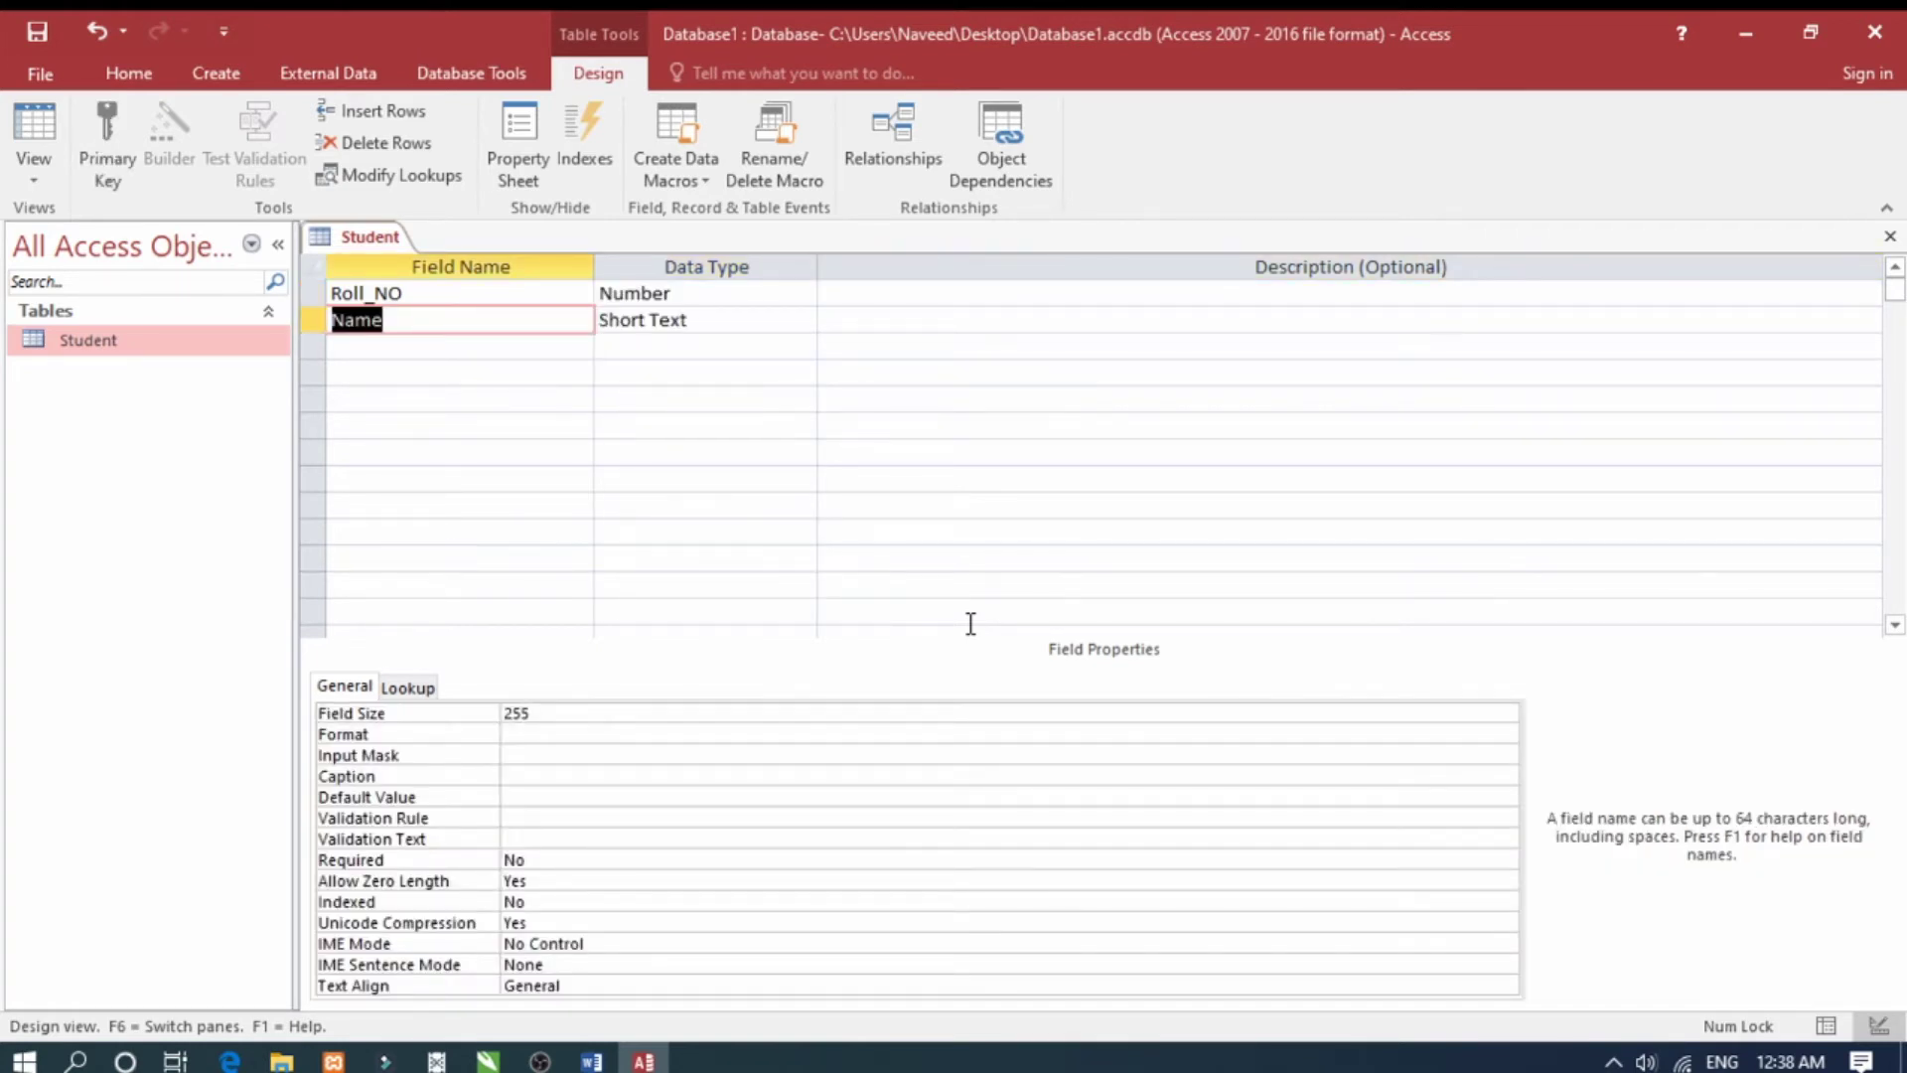
pyautogui.write('S')
pyautogui.write('_')
pyautogui.write('name')
pyautogui.press('Tab')
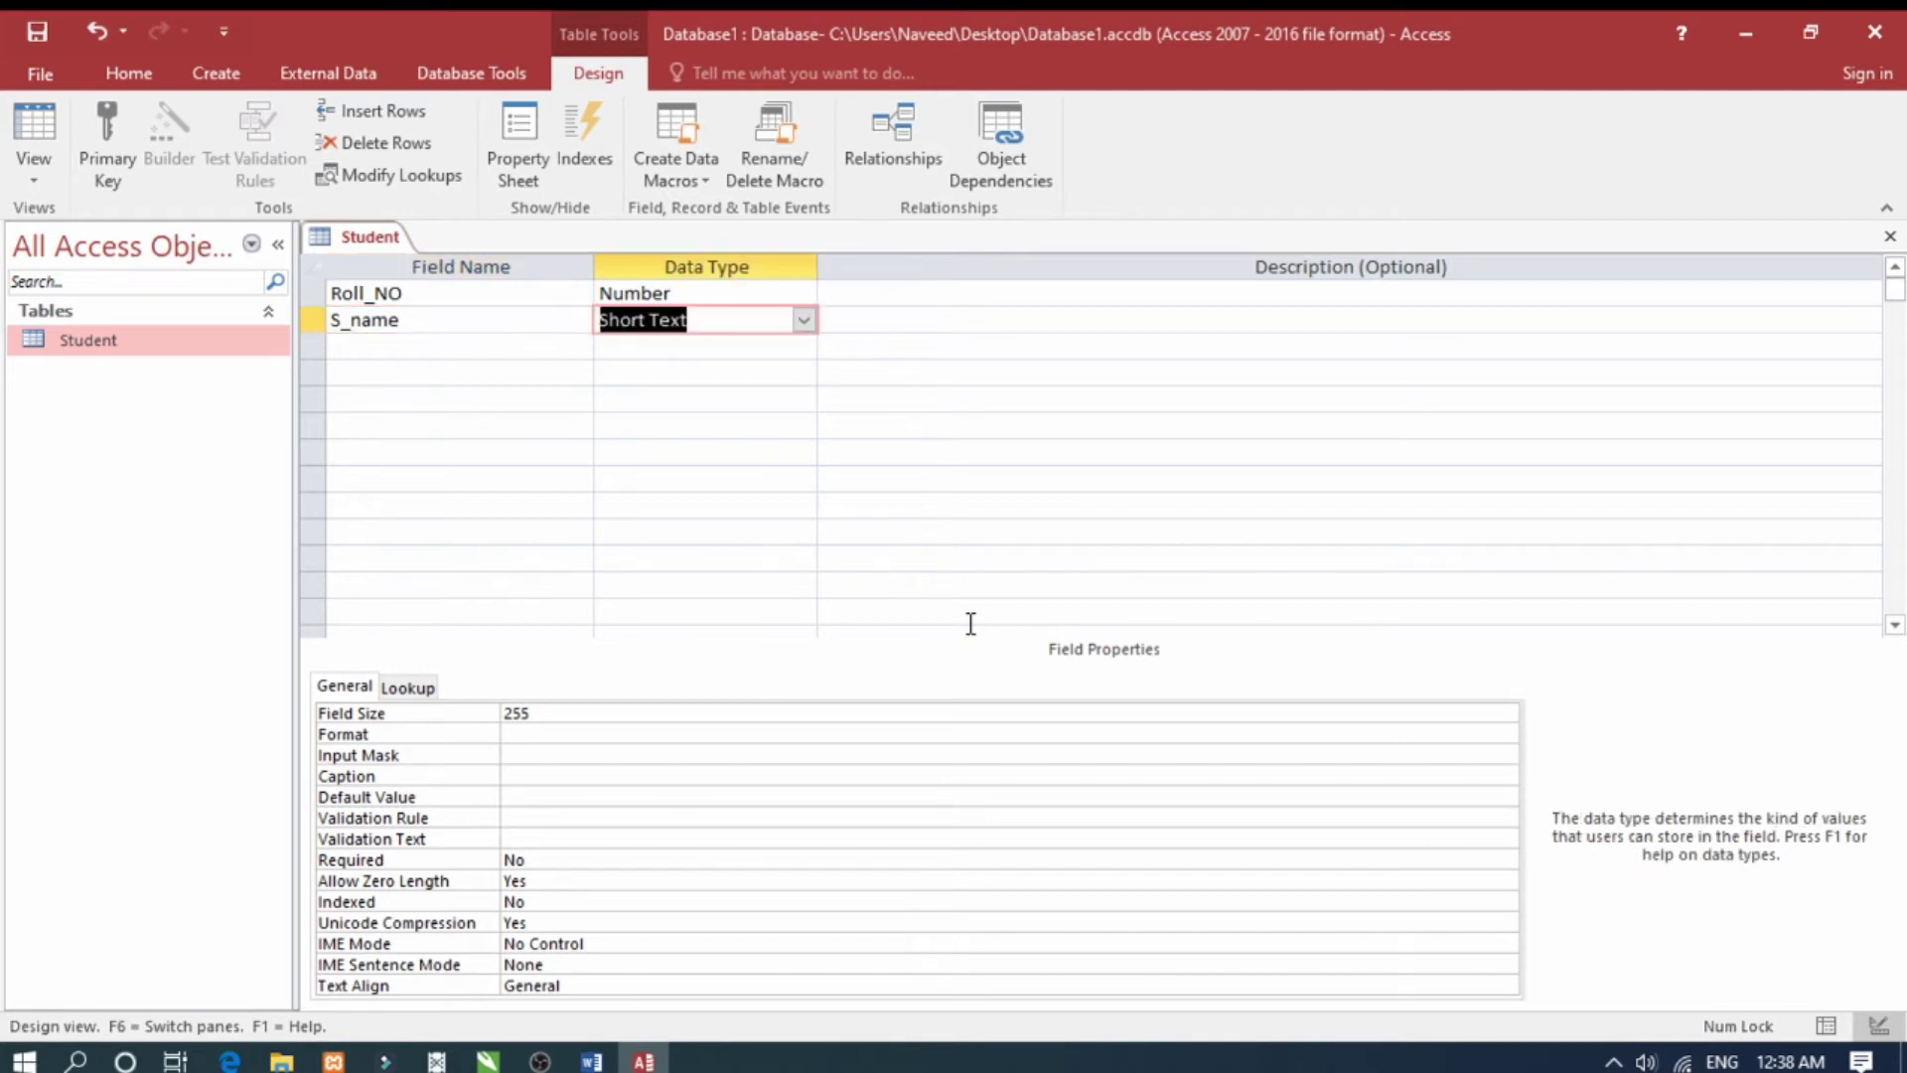
pyautogui.press('Tab')
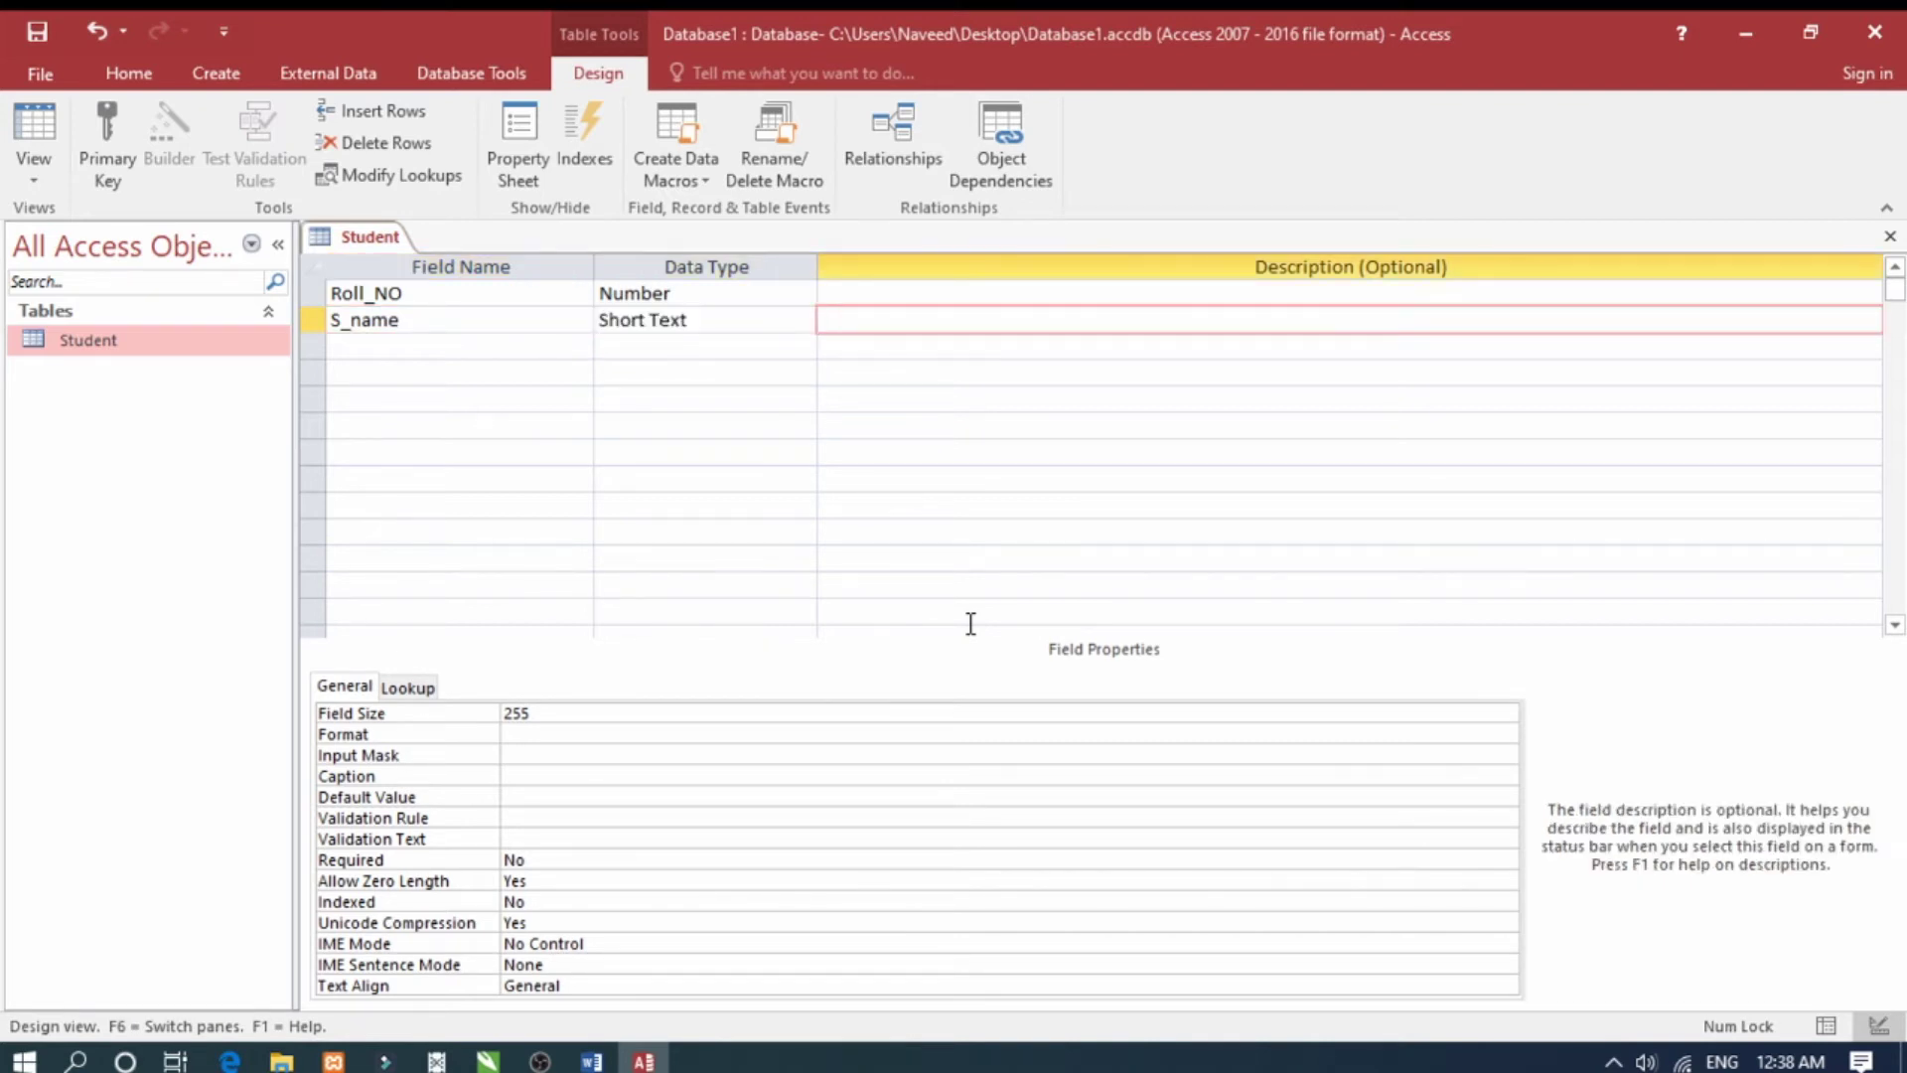
pyautogui.press('Tab')
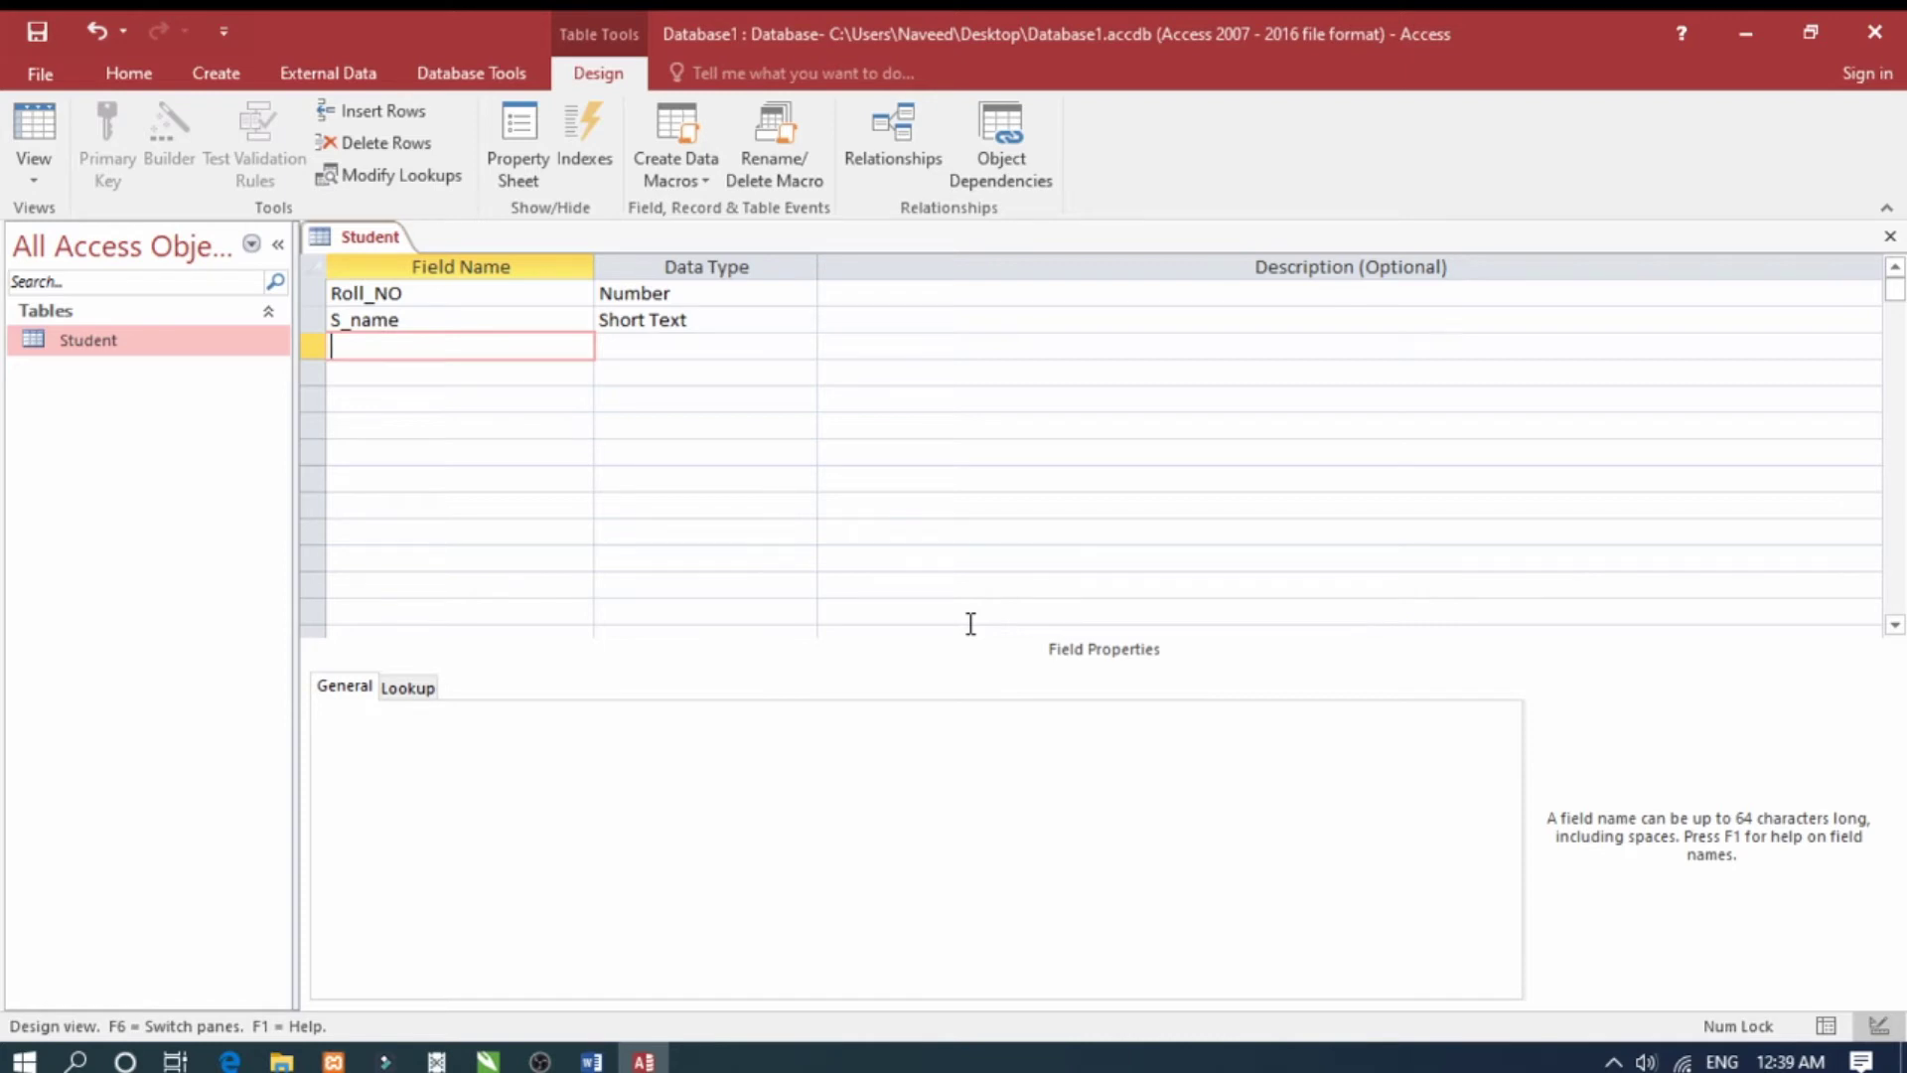
pyautogui.hotkey('alt', 'Tab')
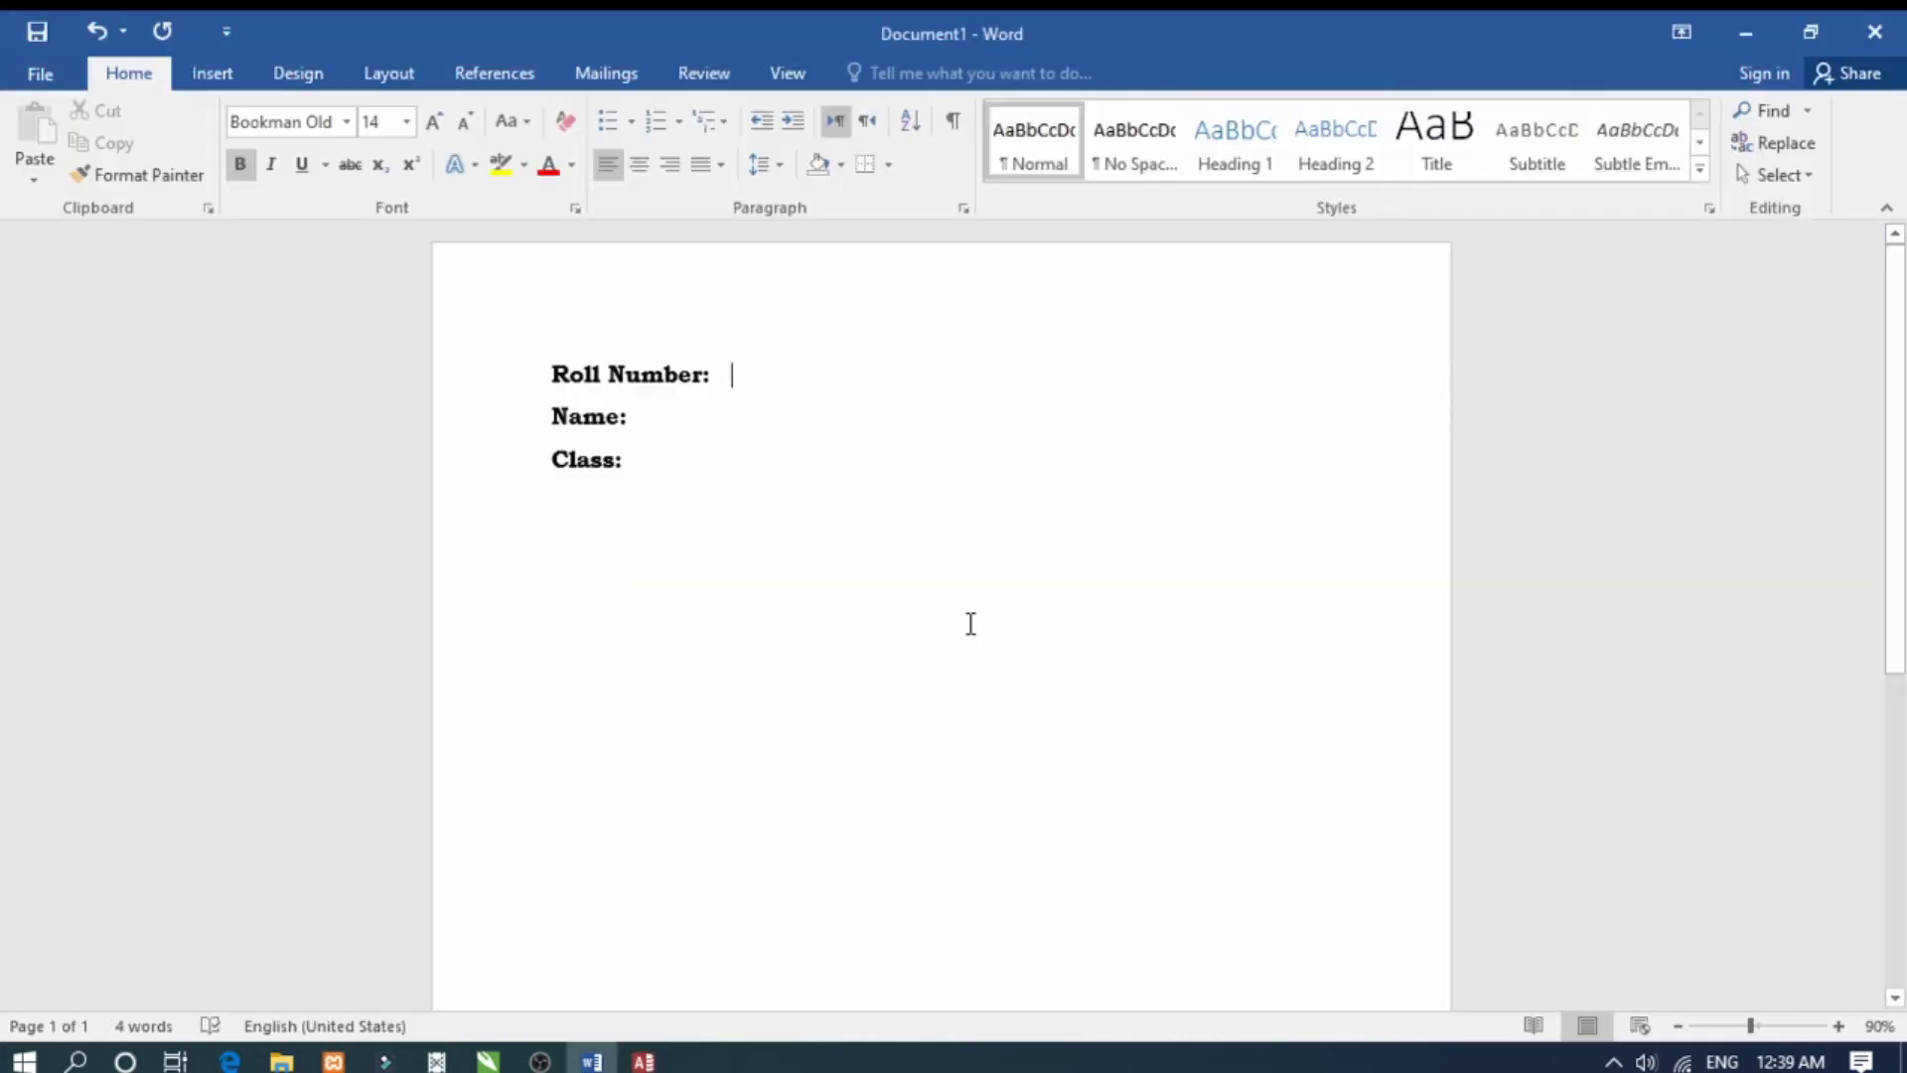
pyautogui.hotkey('alt', 'Tab')
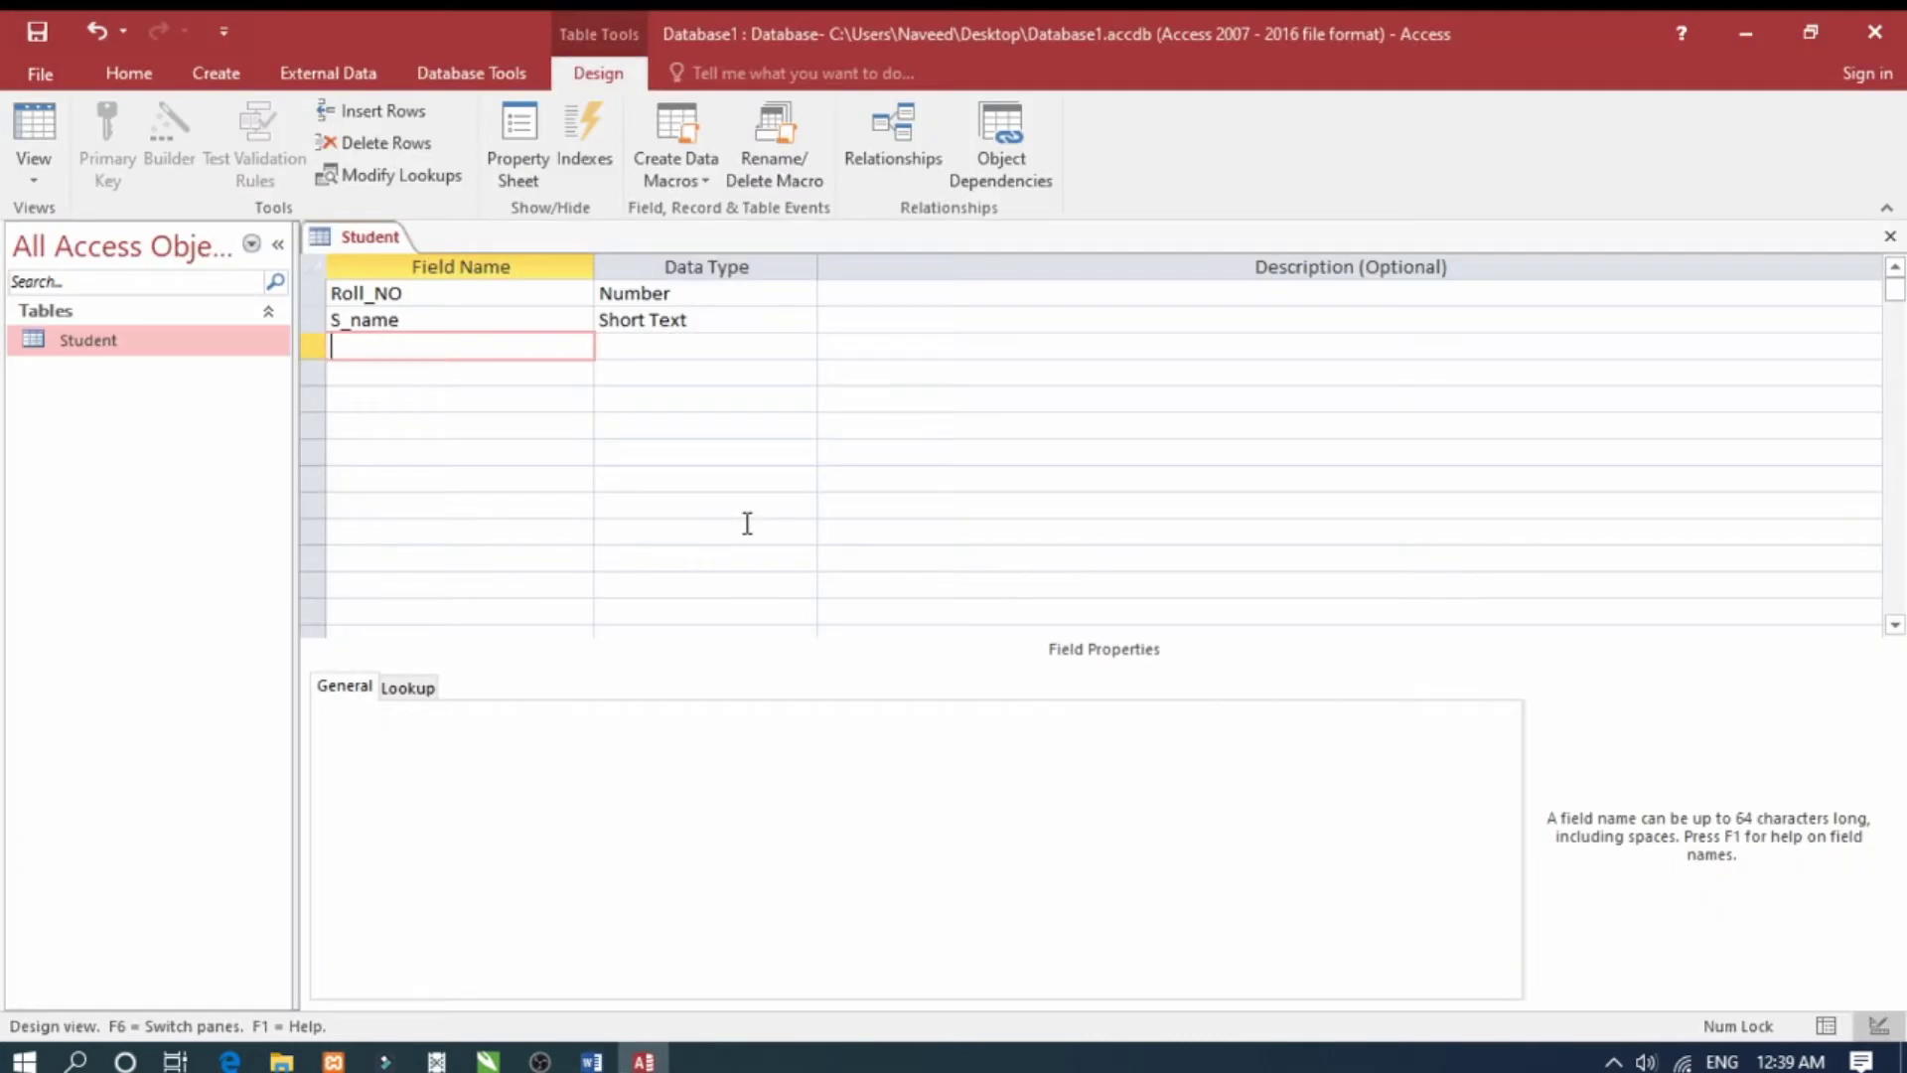
pyautogui.write('S_Cl')
pyautogui.write('ass')
pyautogui.press('Tab')
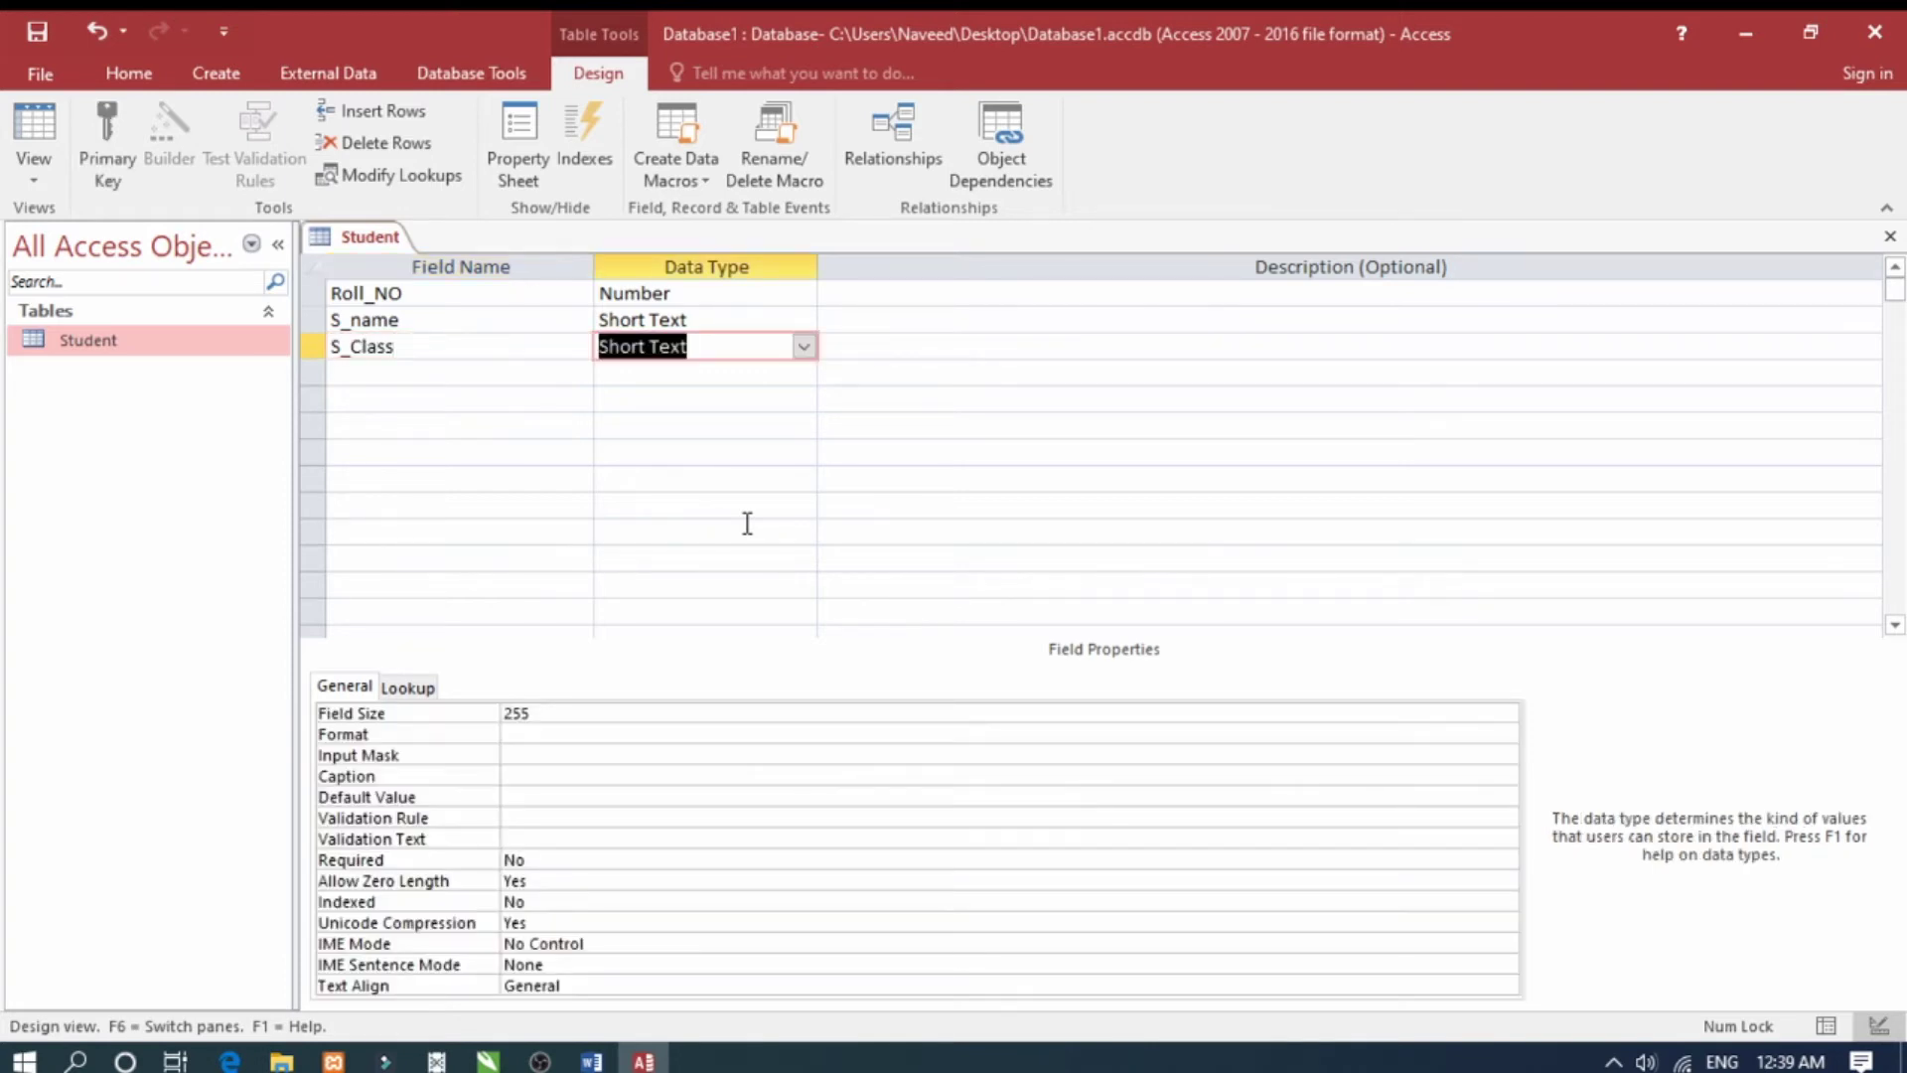
pyautogui.press('Tab')
pyautogui.press('Tab')
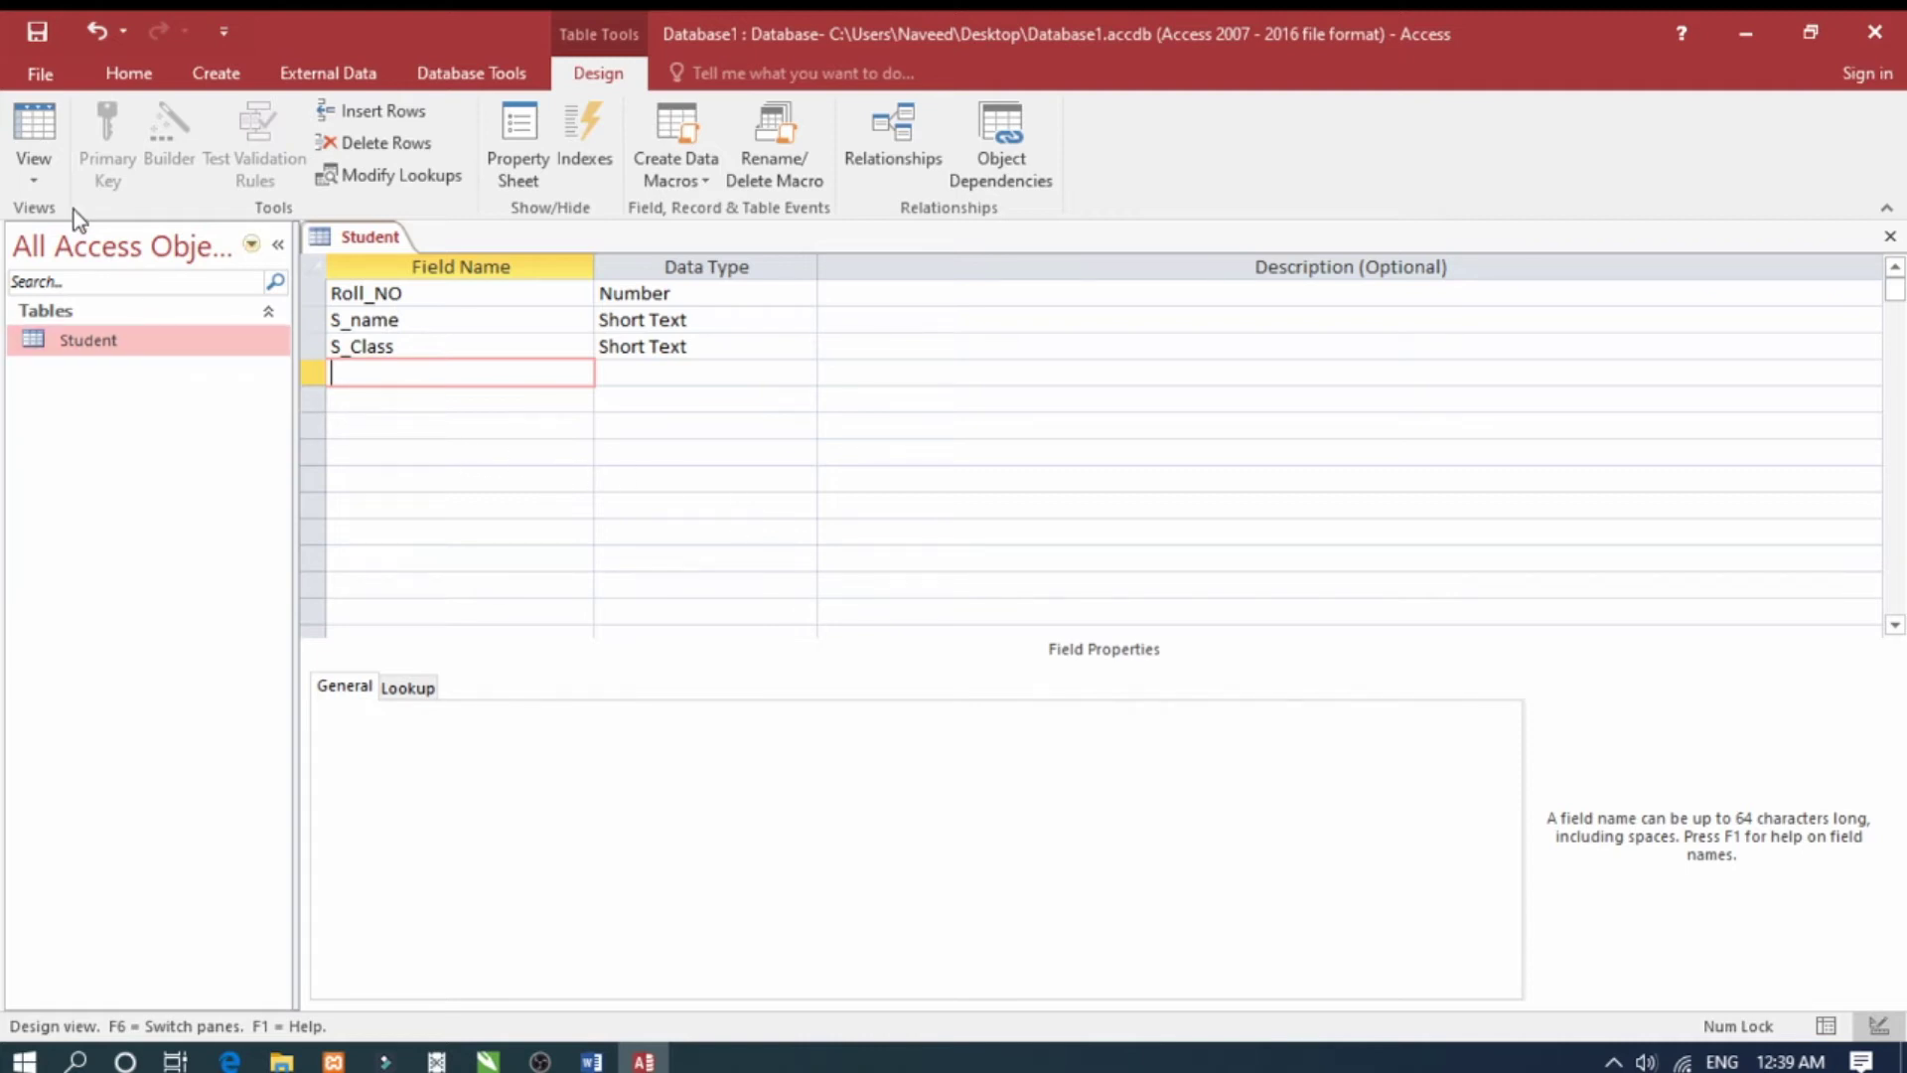
pyautogui.click(33, 127)
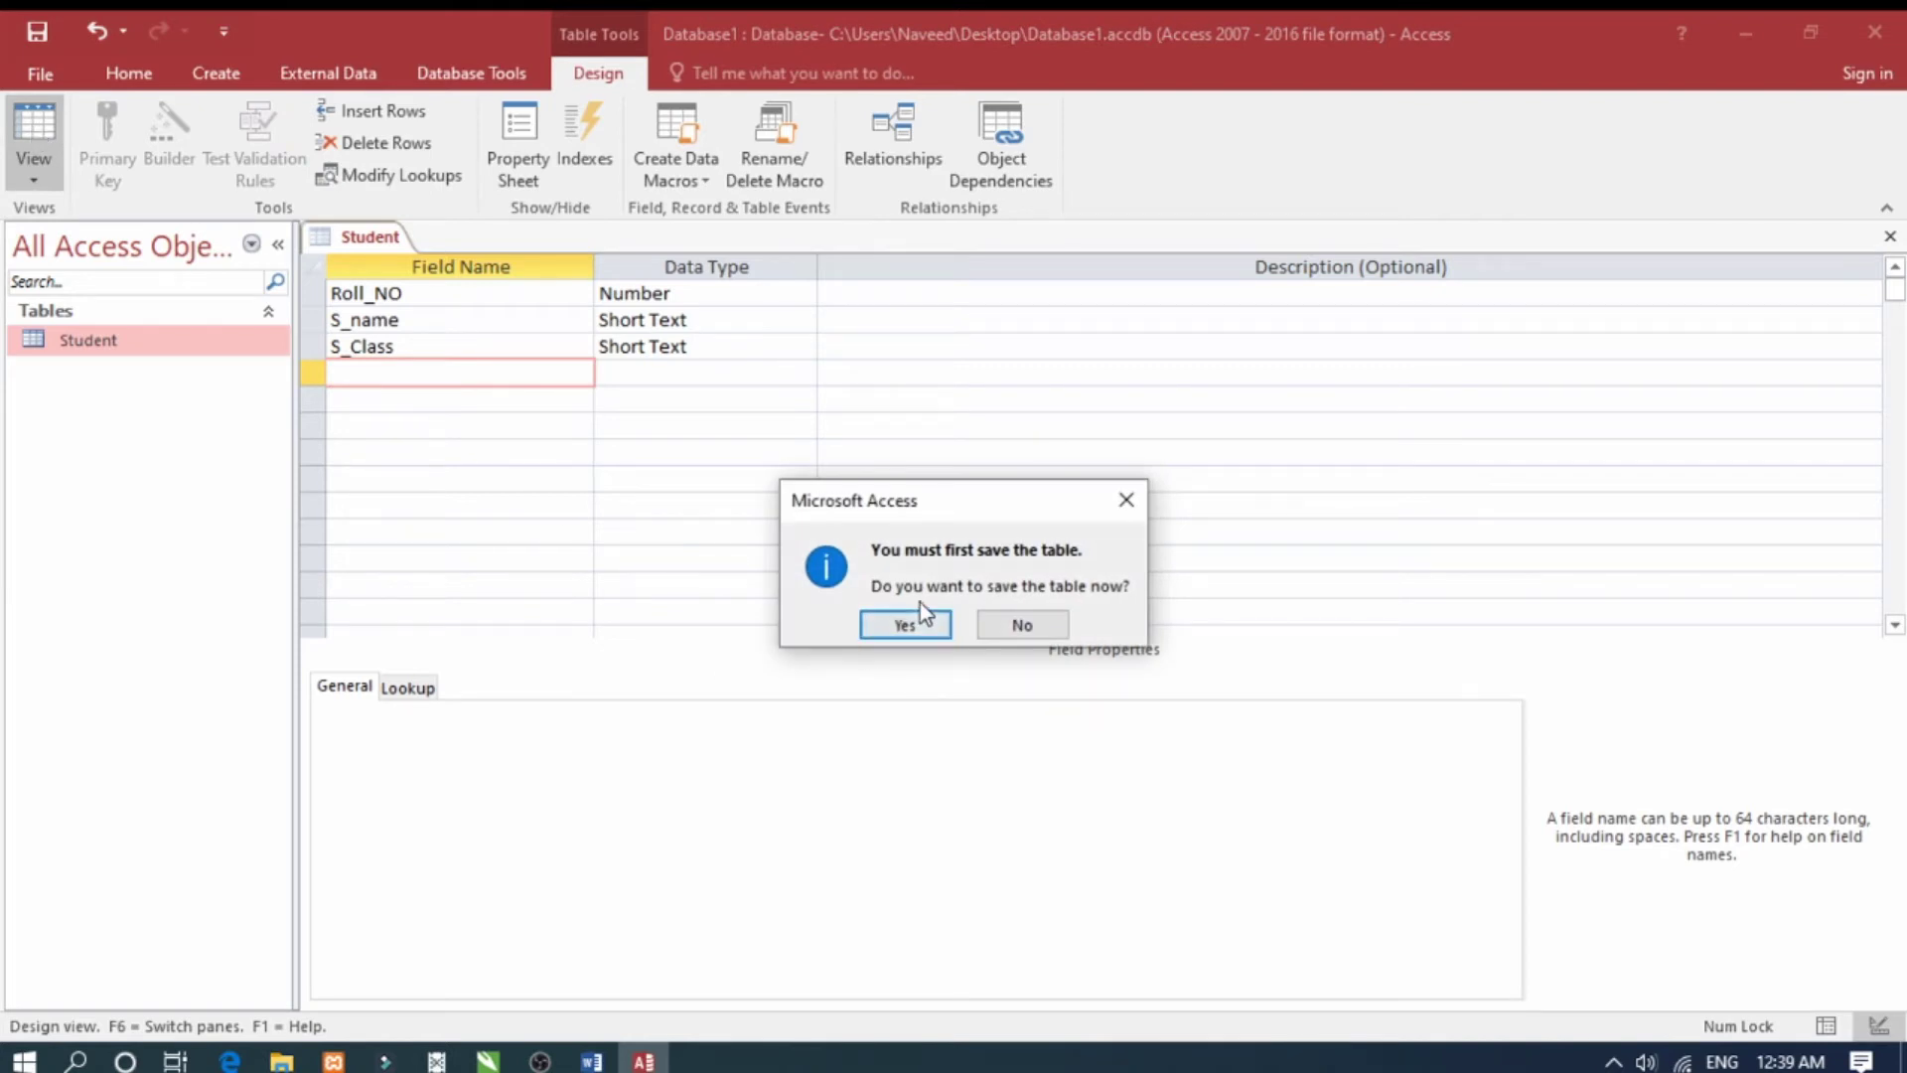
pyautogui.click(905, 625)
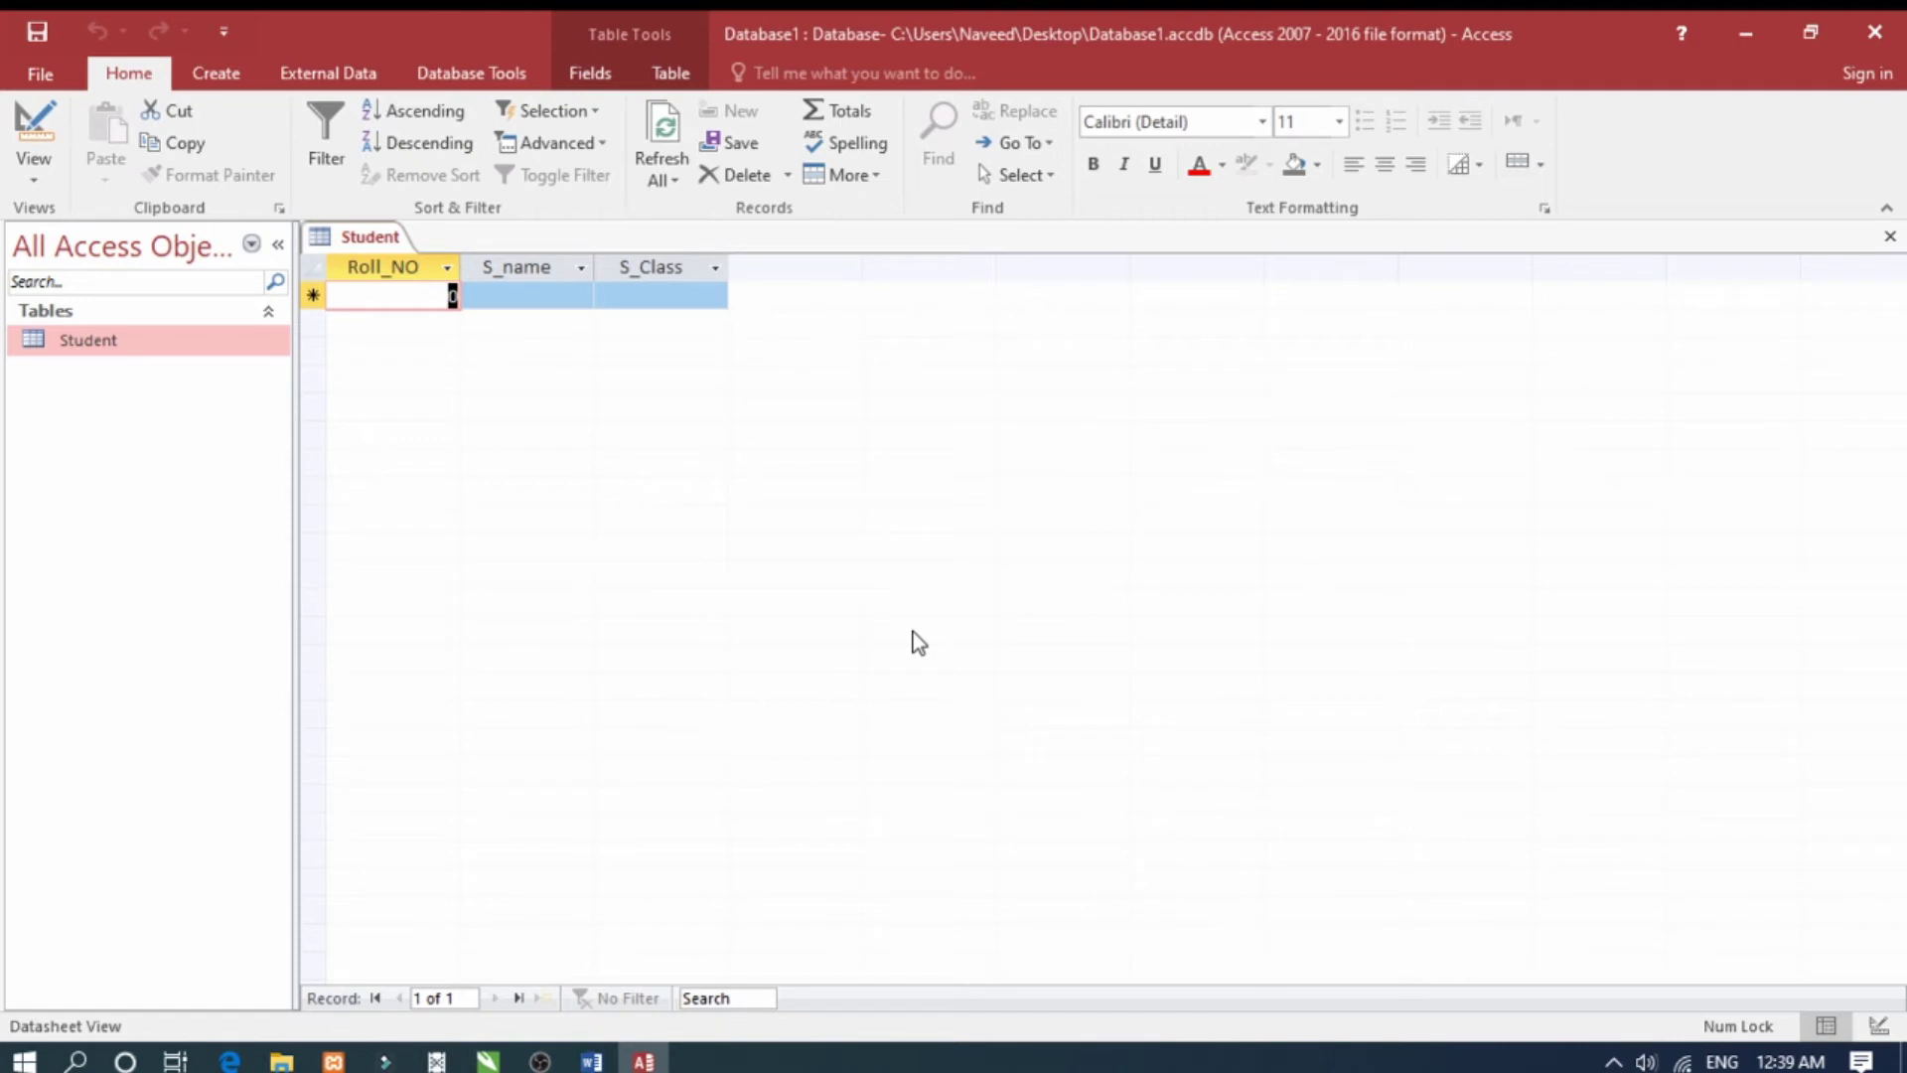
# Enter record 1 (a student name, class One) and record 2 (a student name, class Two)
pyautogui.write('1')
pyautogui.press('Tab')
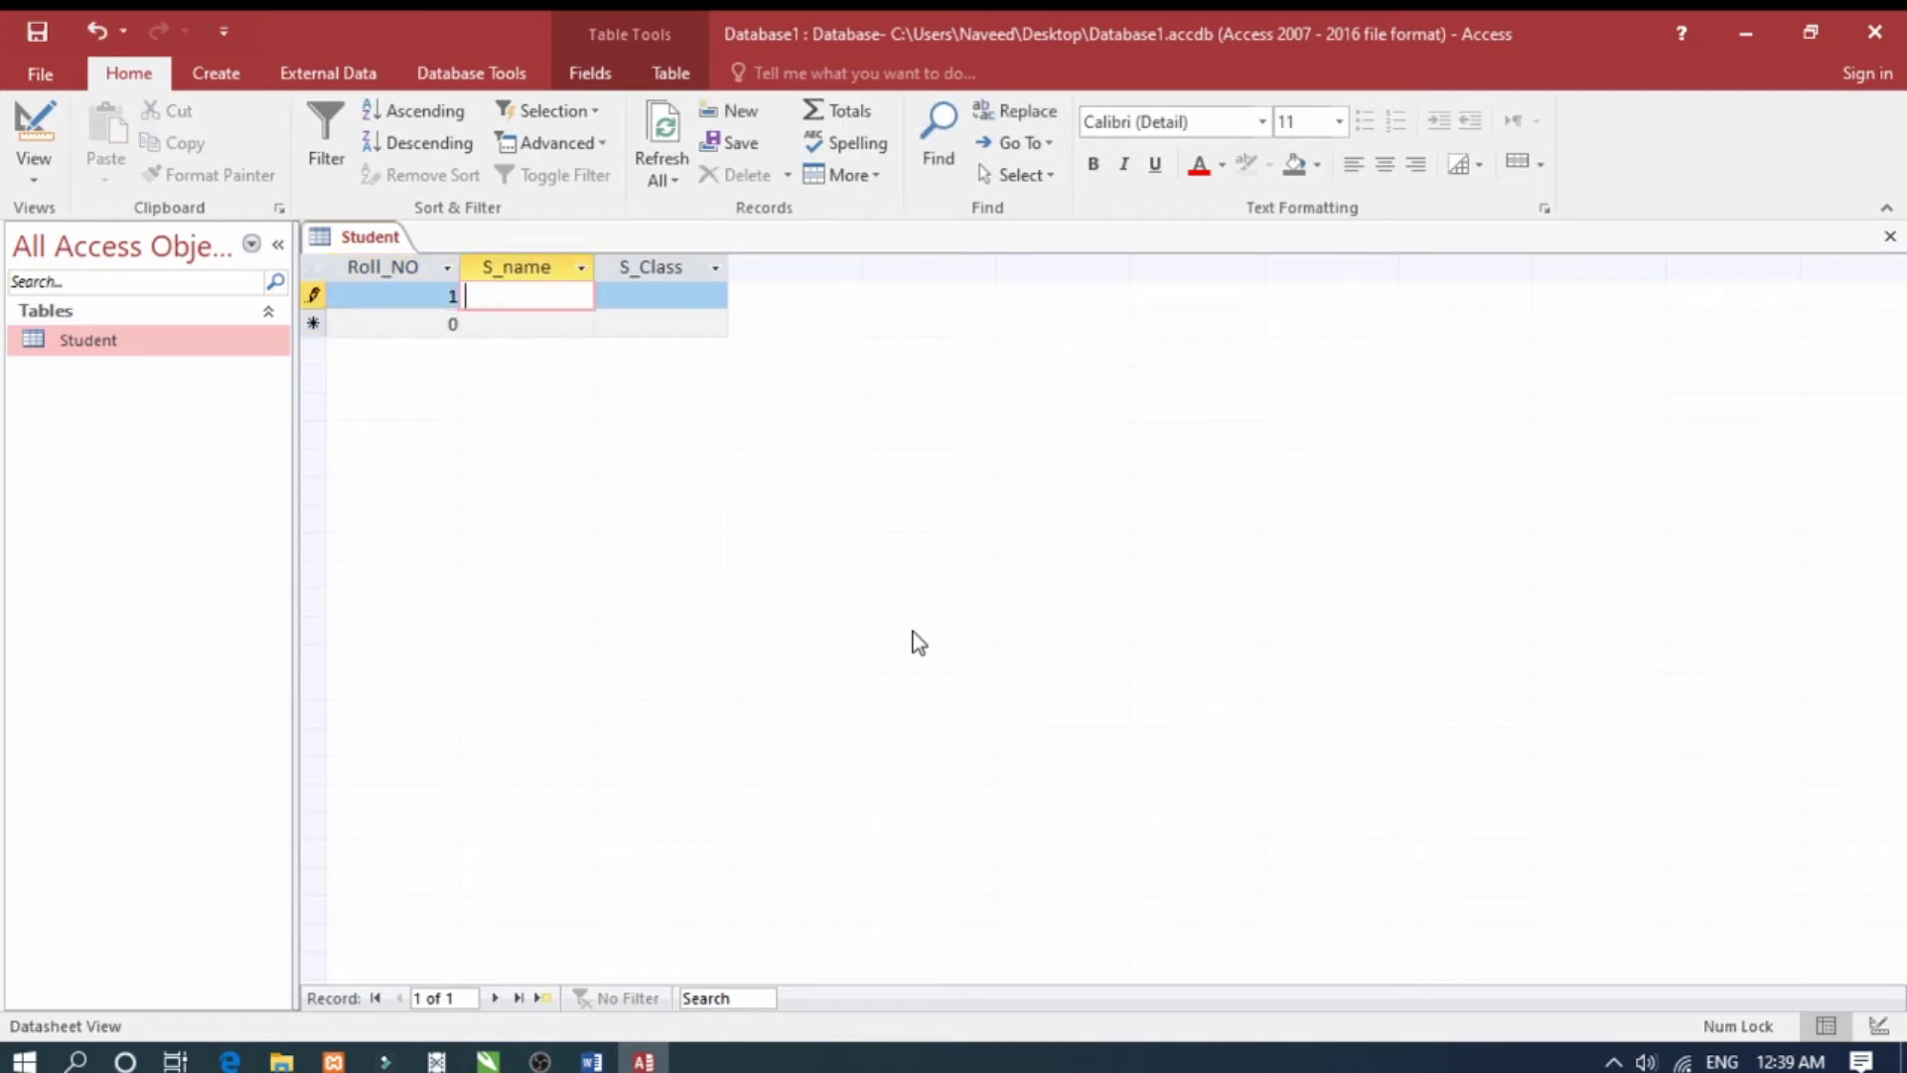
pyautogui.write('nave')
pyautogui.write('ed')
pyautogui.press('Tab')
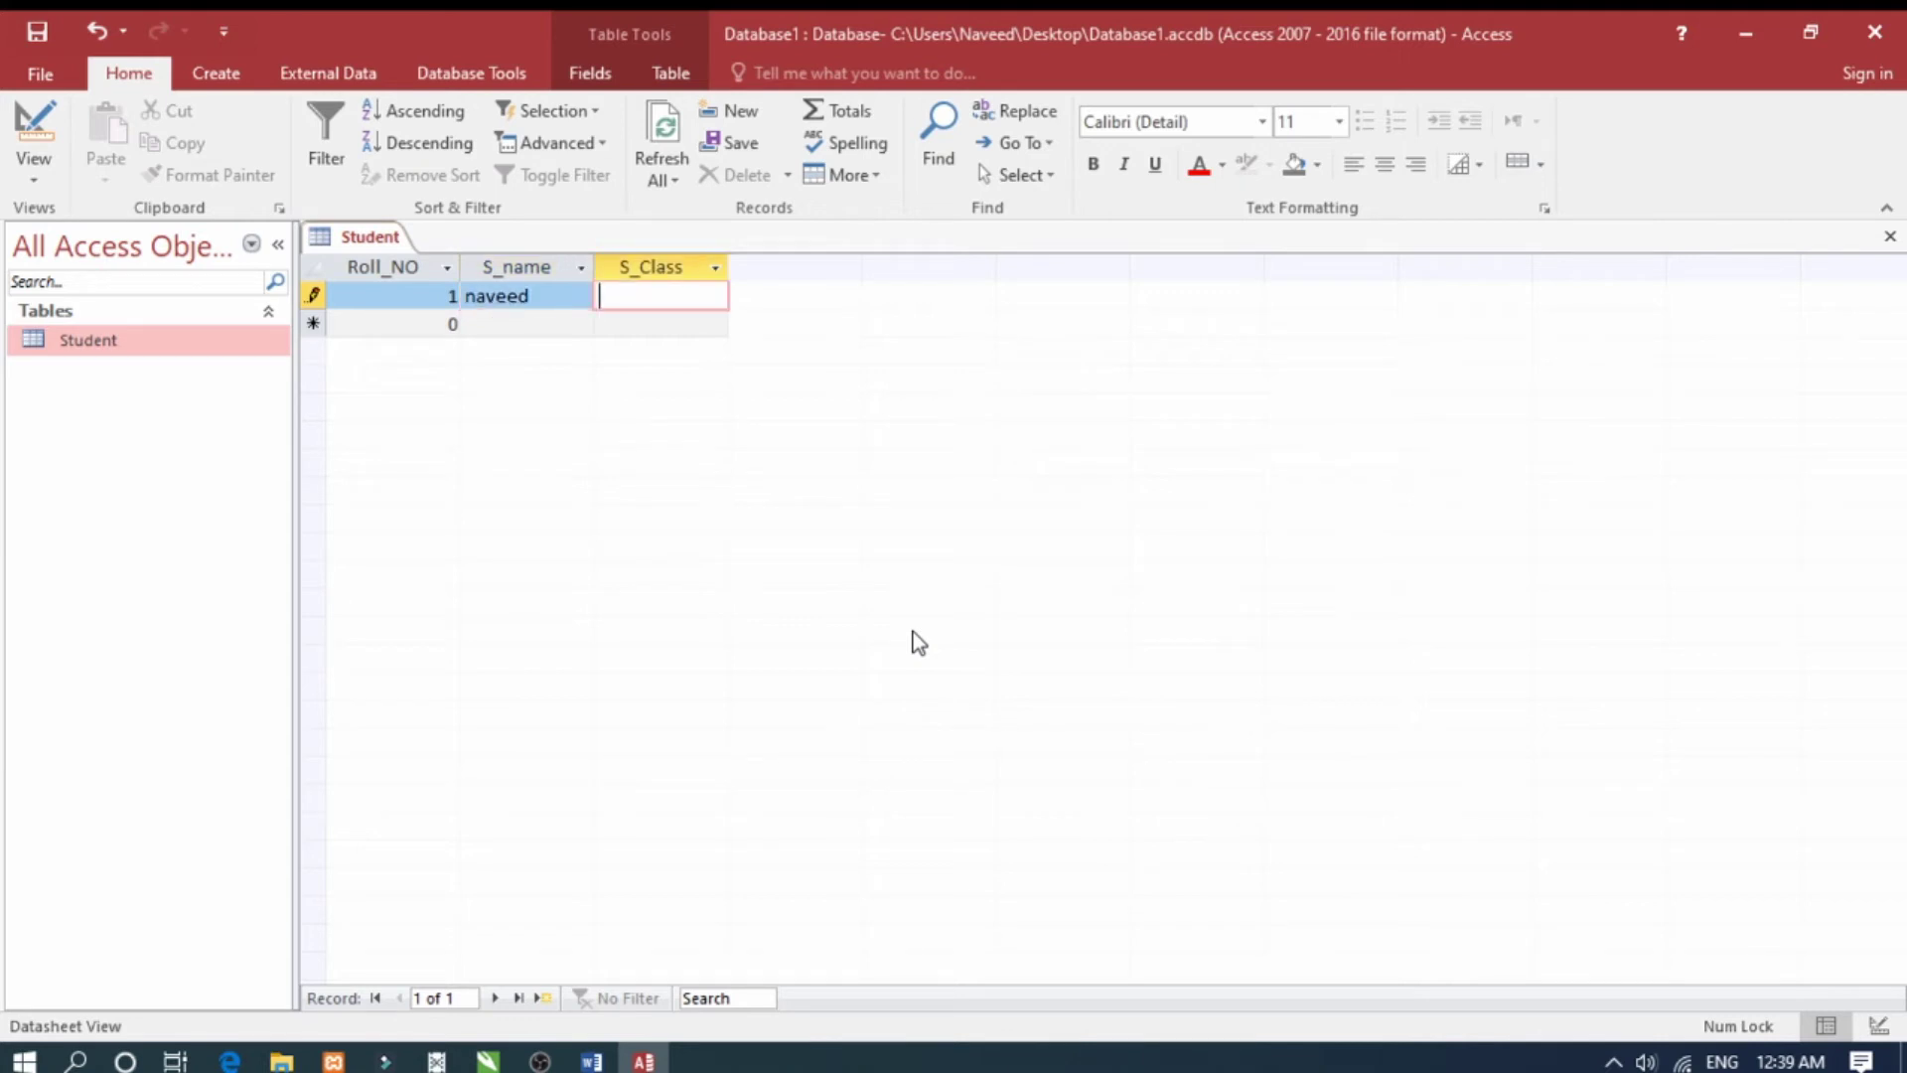
pyautogui.write('One')
pyautogui.press('Tab')
pyautogui.write('2')
pyautogui.press('Tab')
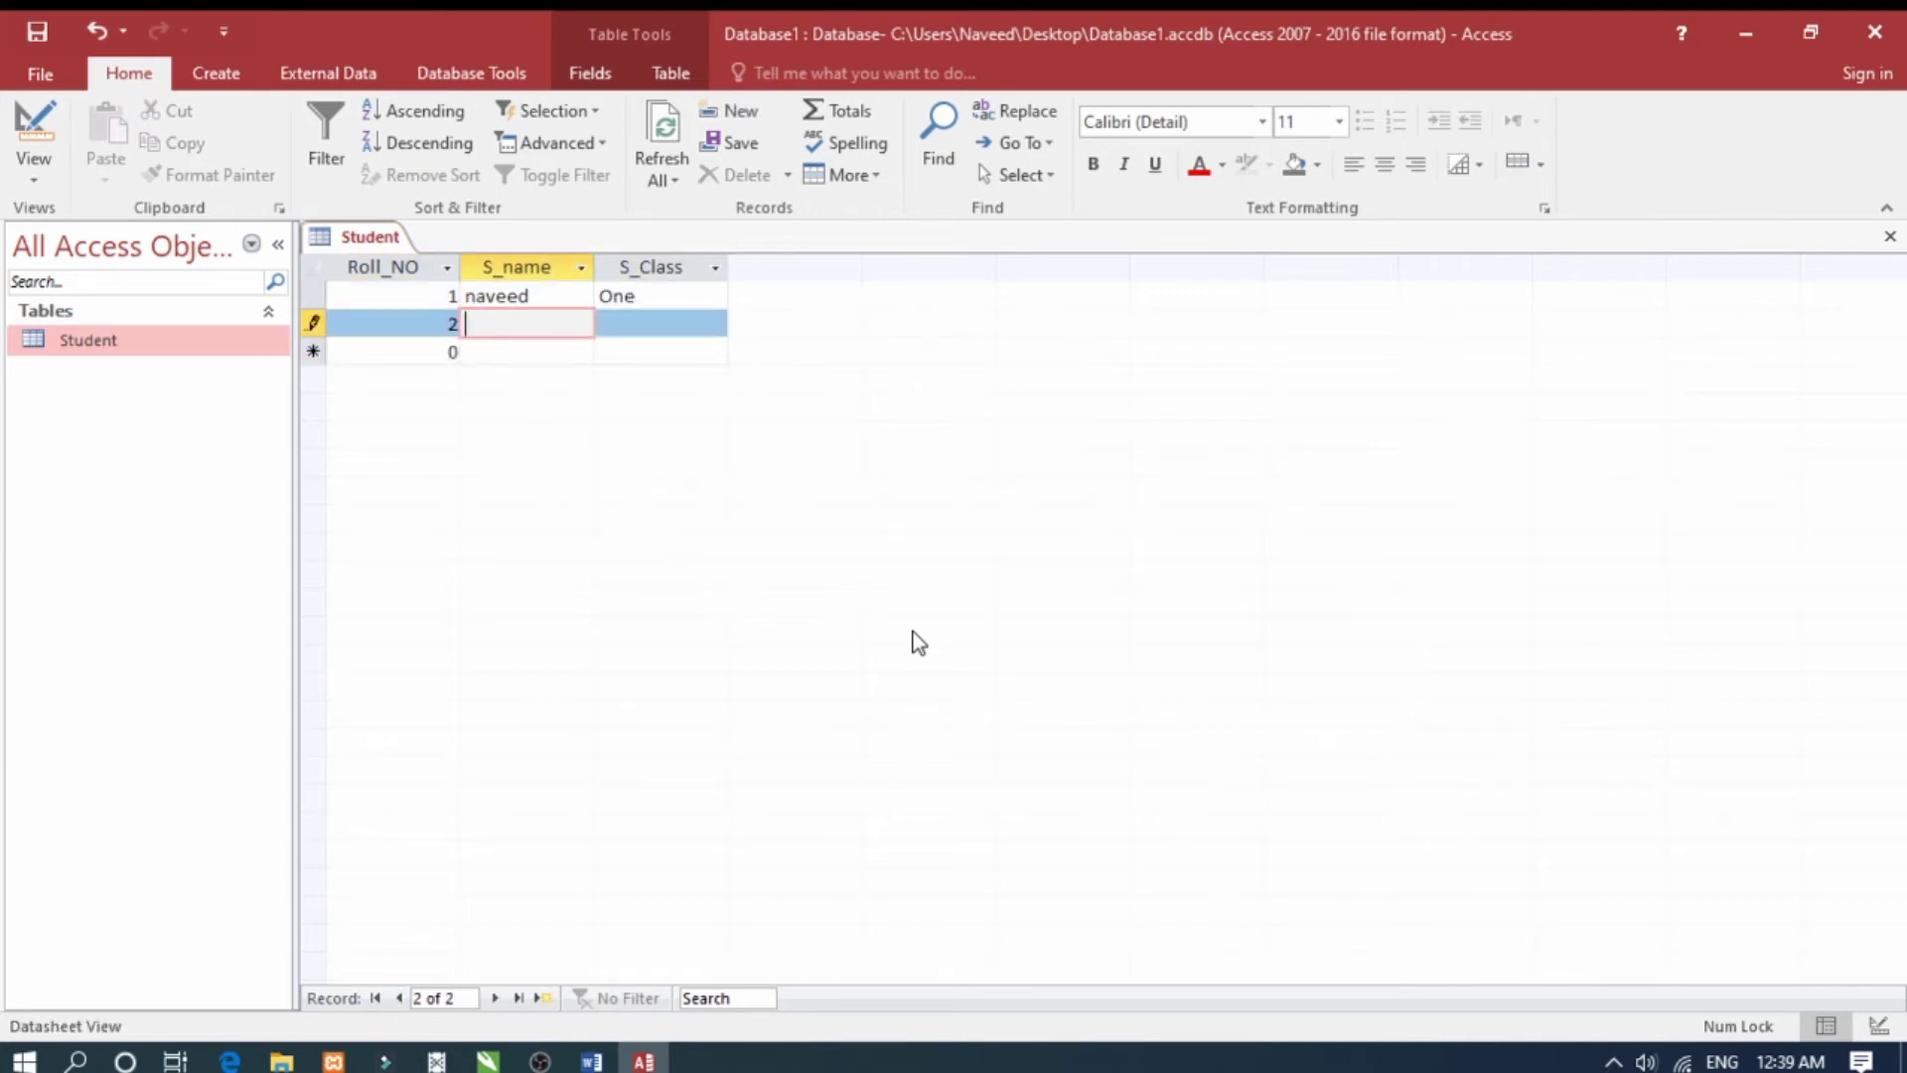
pyautogui.write('Ade')
pyautogui.write('el')
pyautogui.press('Tab')
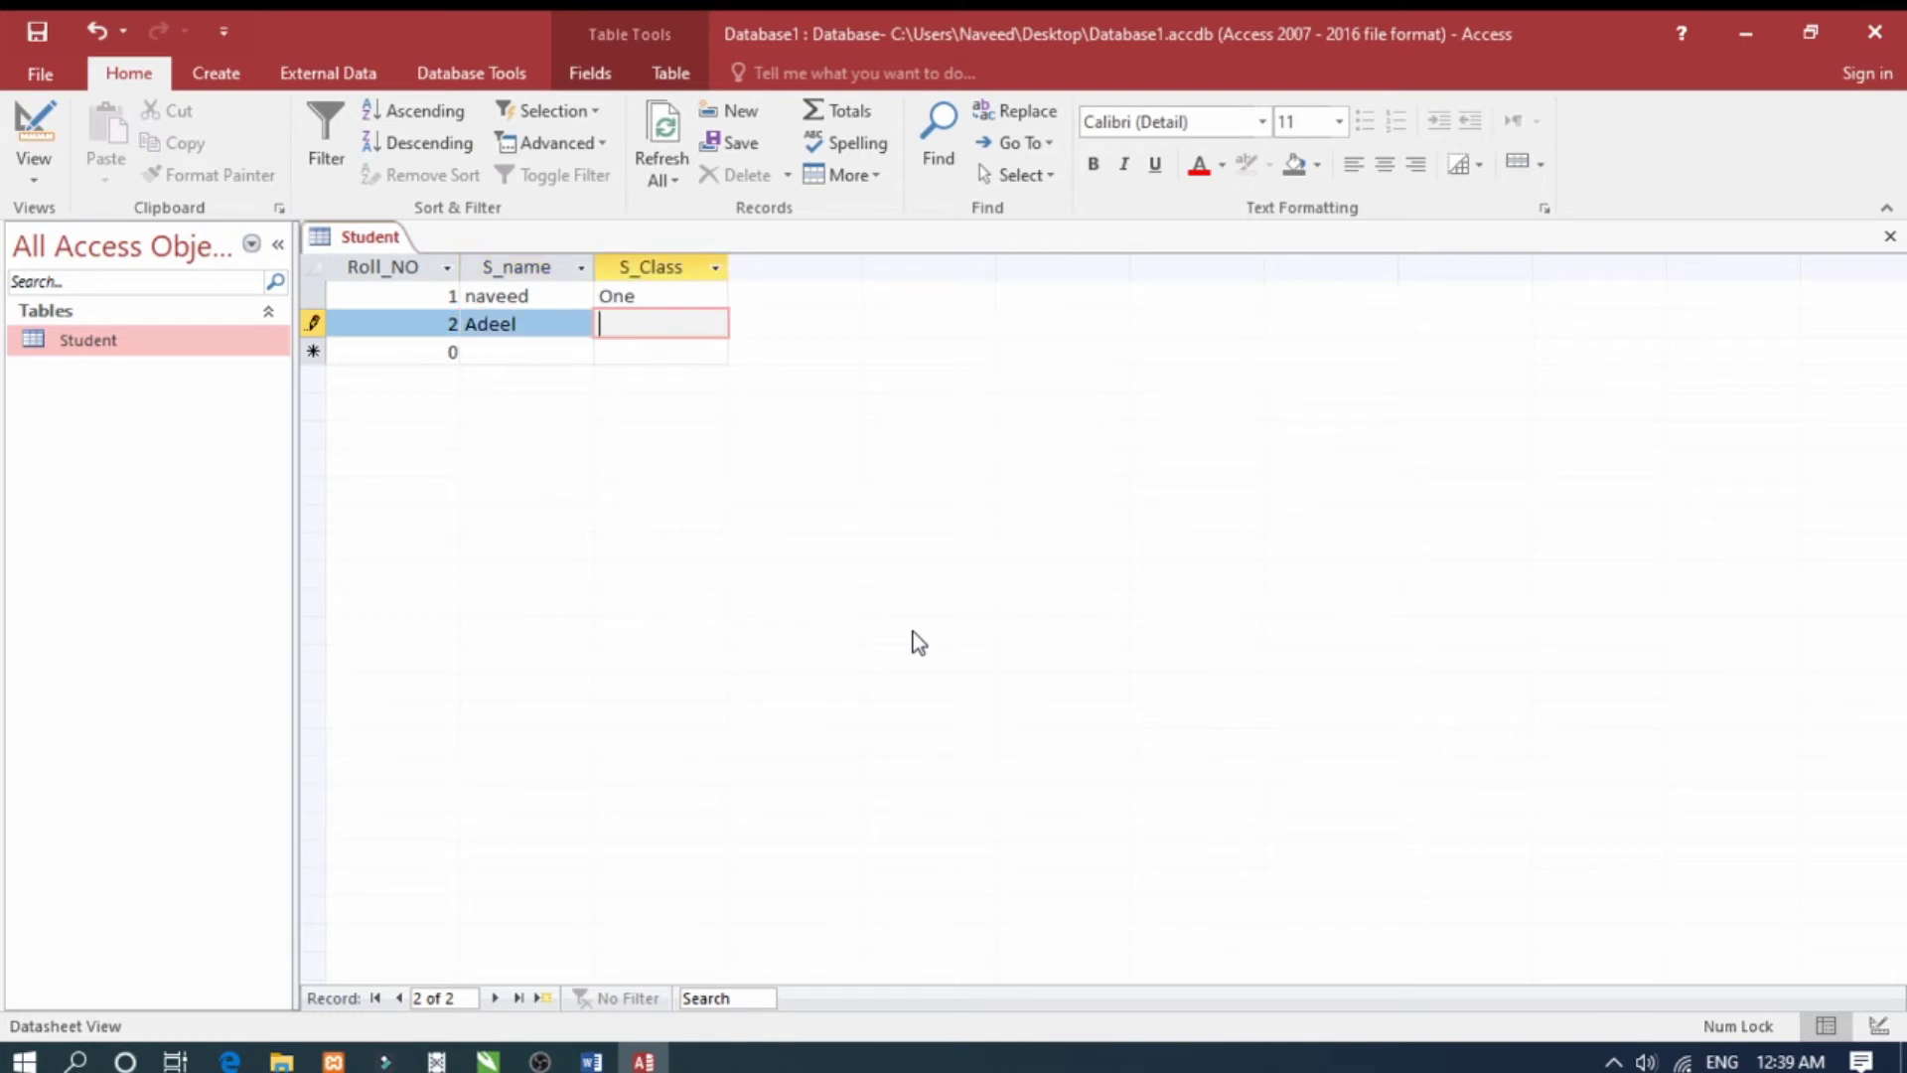
pyautogui.write('Two')
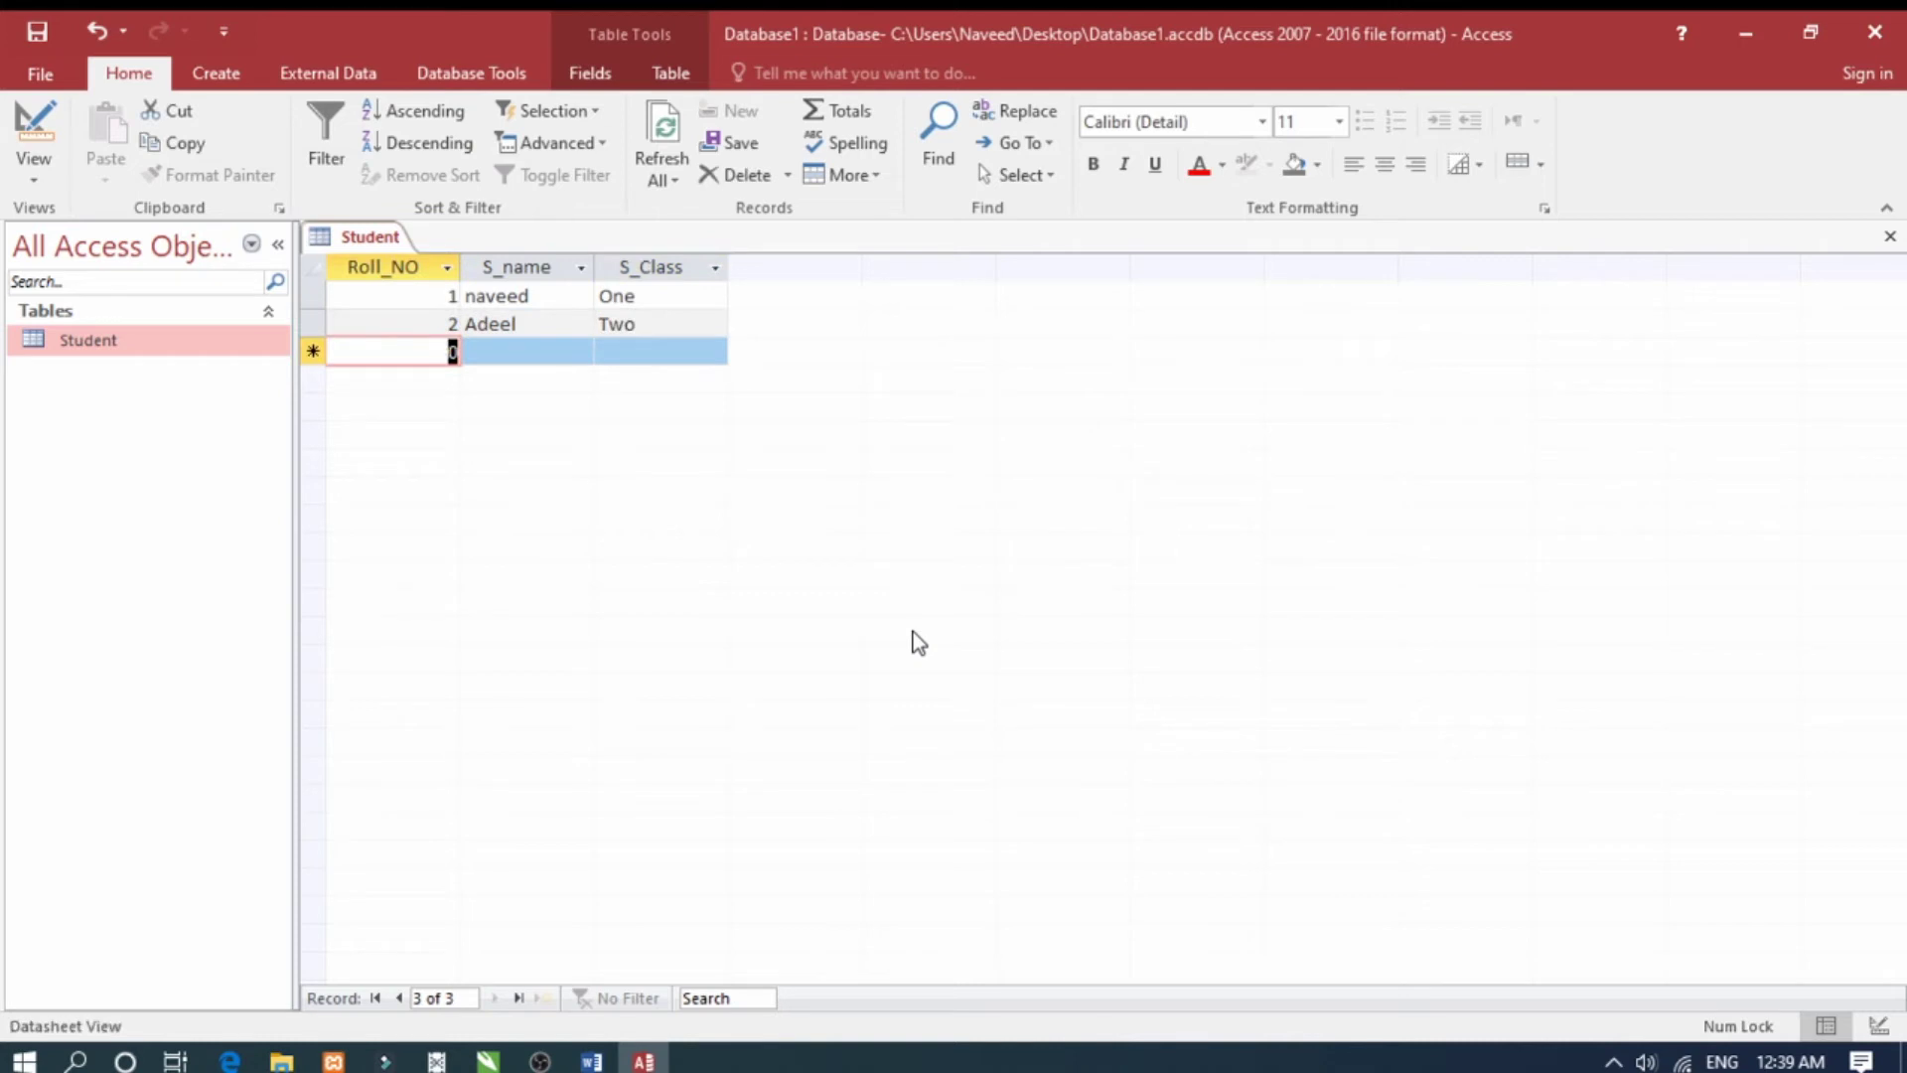
# Enter record 3 with a student name and class Three, then start record 4
pyautogui.write('3')
pyautogui.press('Tab')
pyautogui.write('Nad')
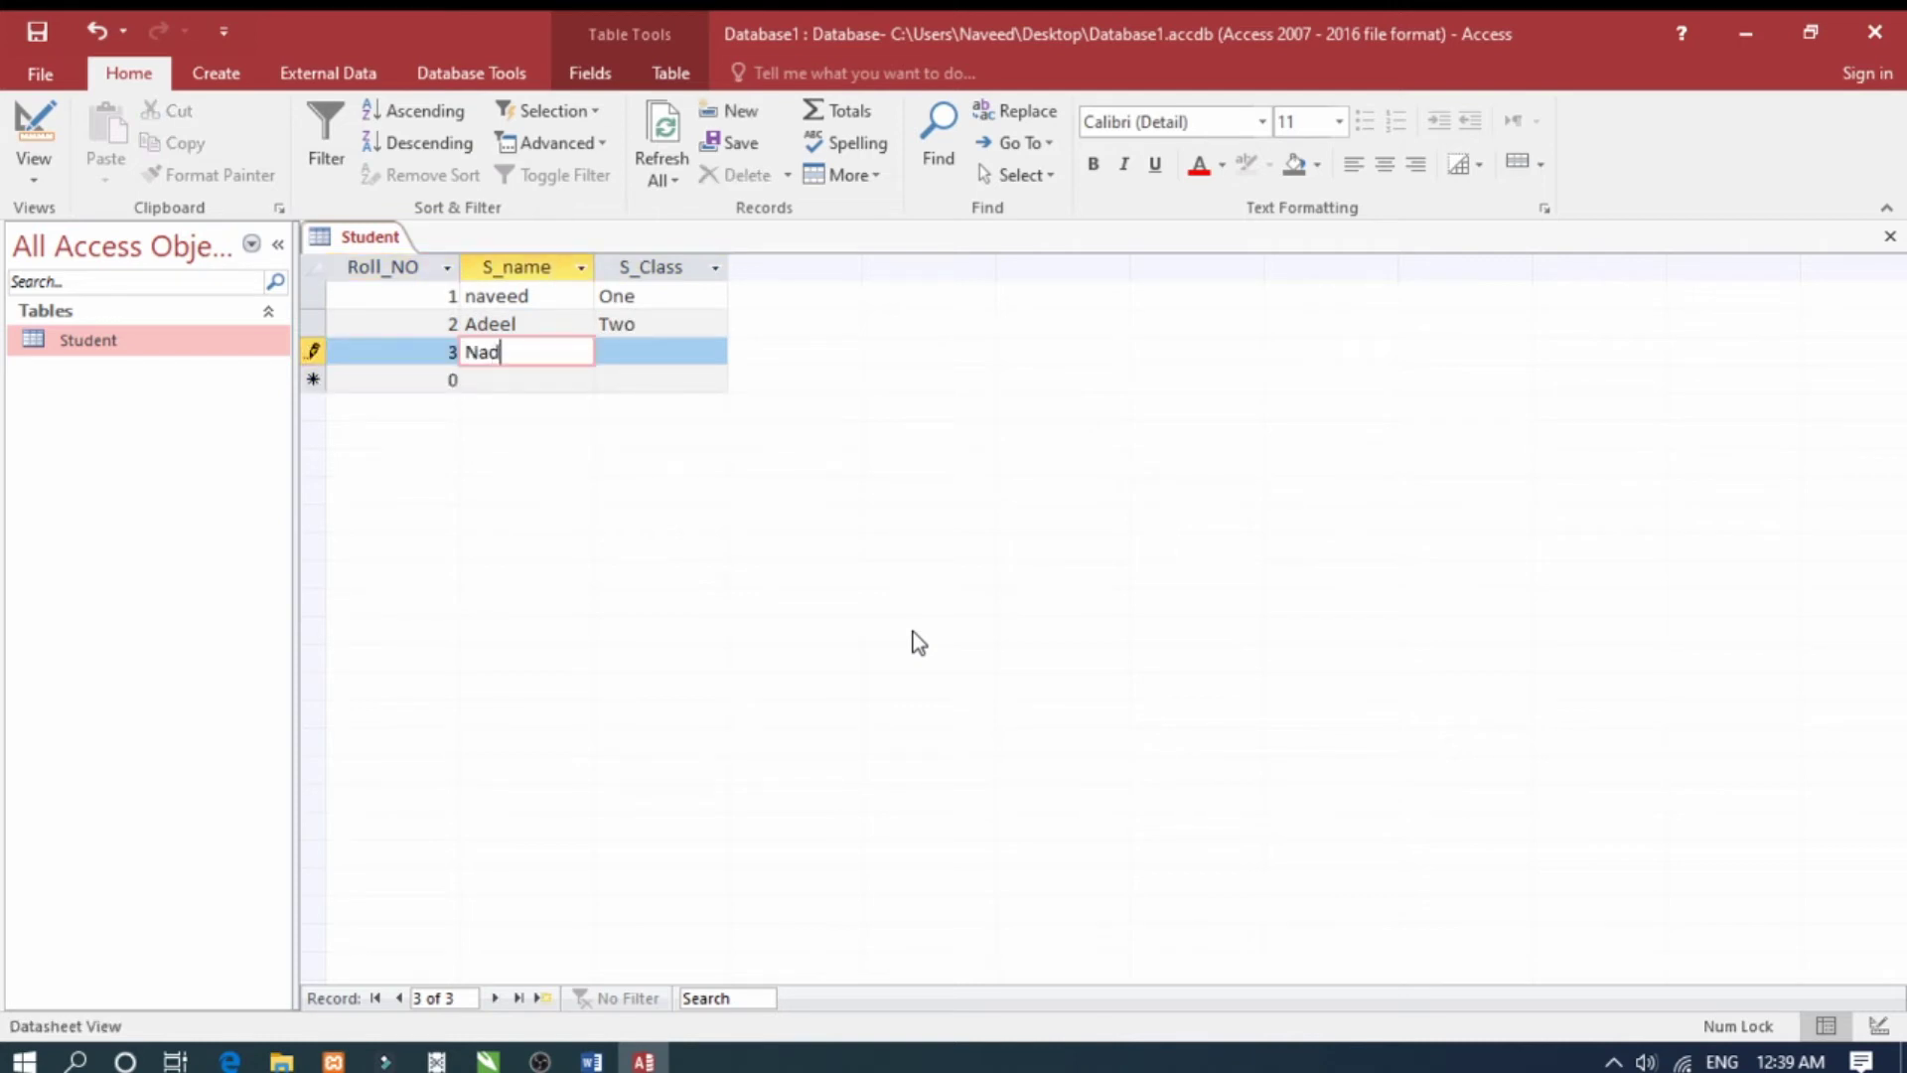
pyautogui.write('eem')
pyautogui.press('Tab')
pyautogui.write('Thr')
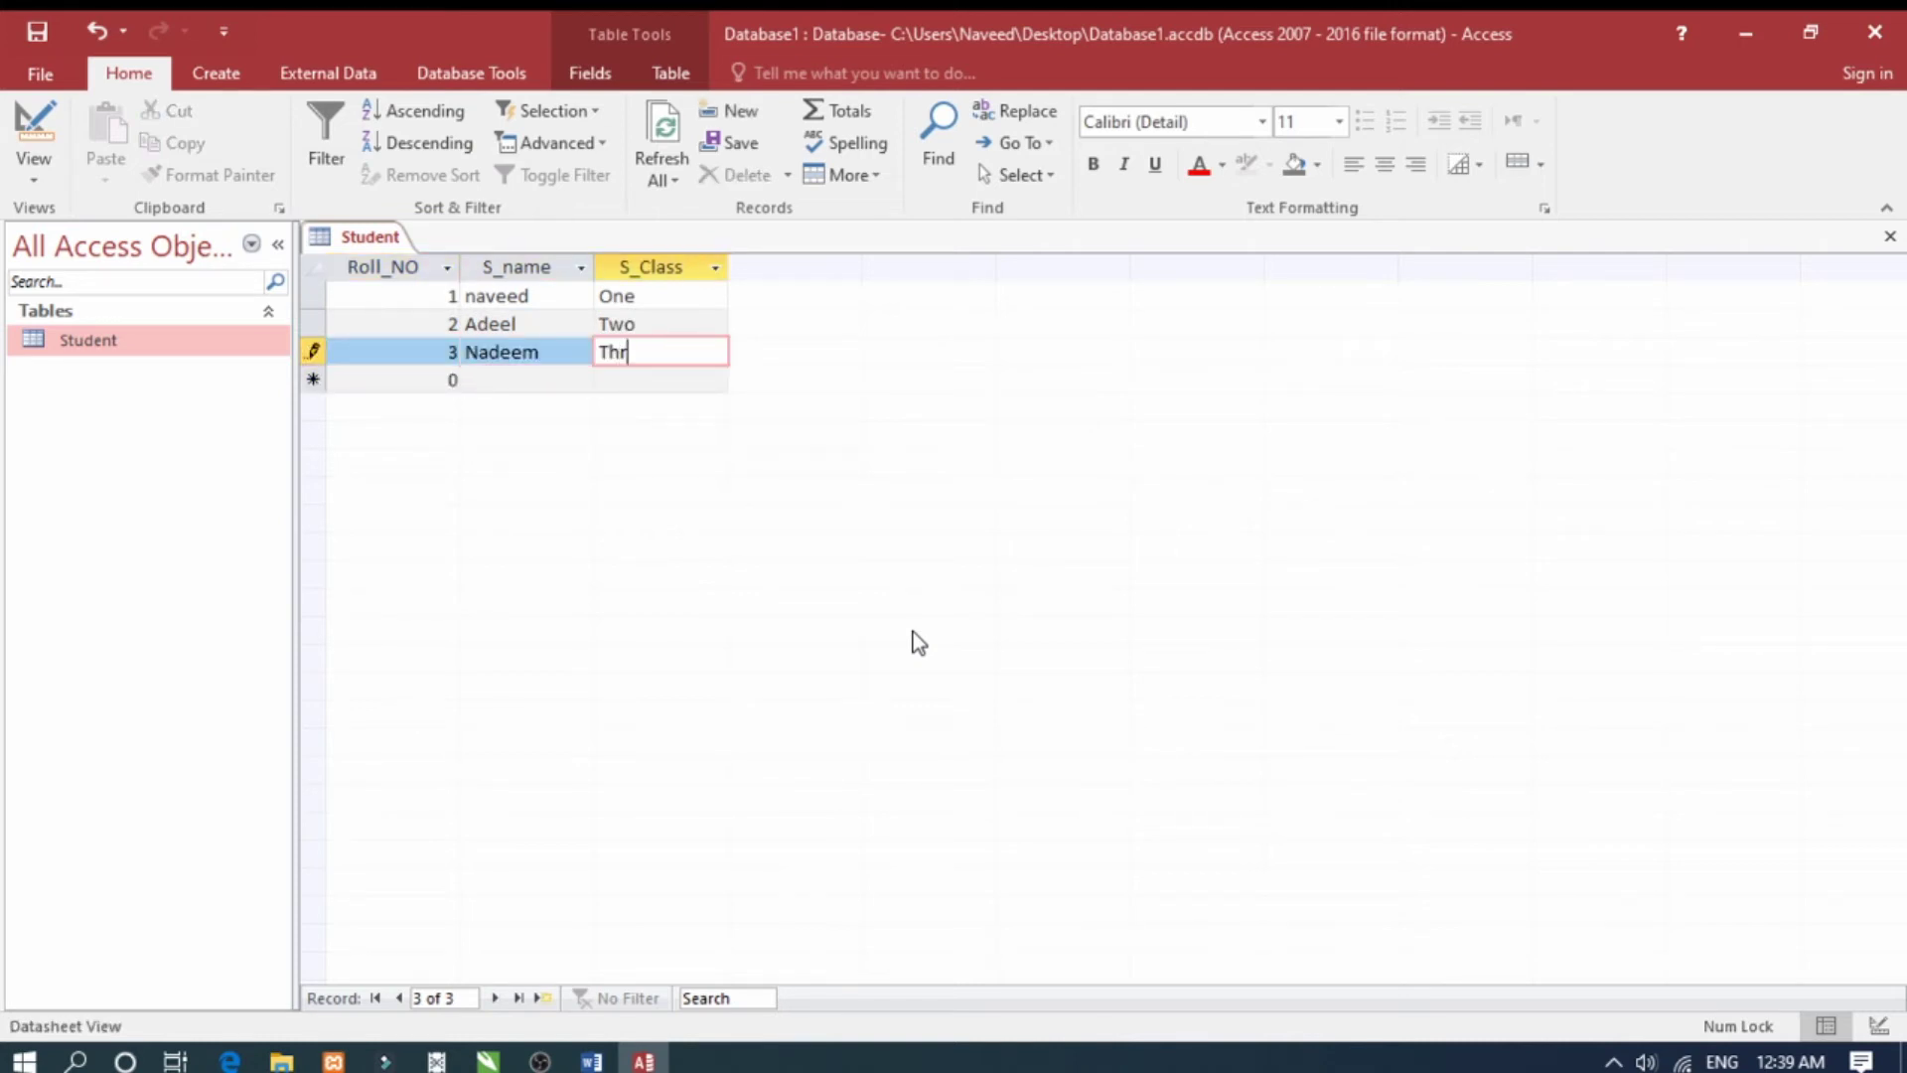
pyautogui.write('eee')
pyautogui.press('BackSpace')
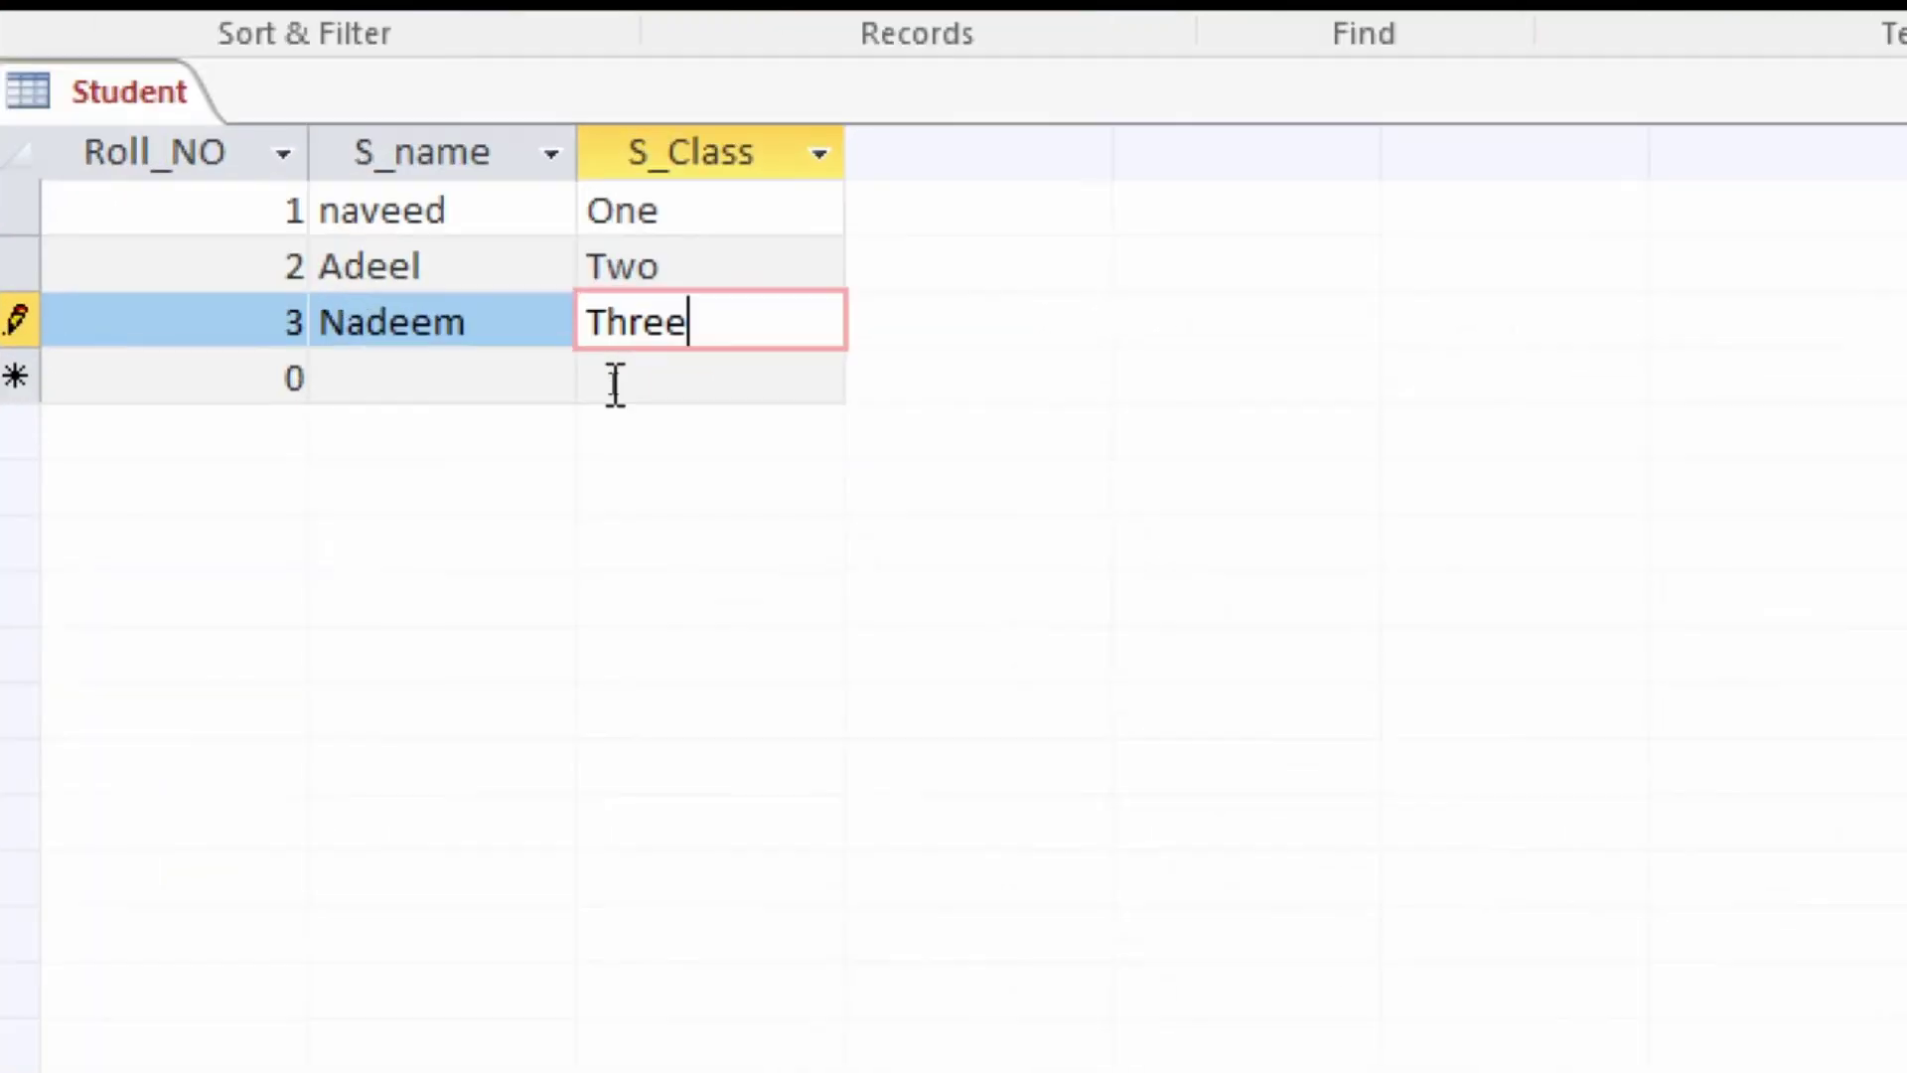
pyautogui.press('Tab')
pyautogui.write('4')
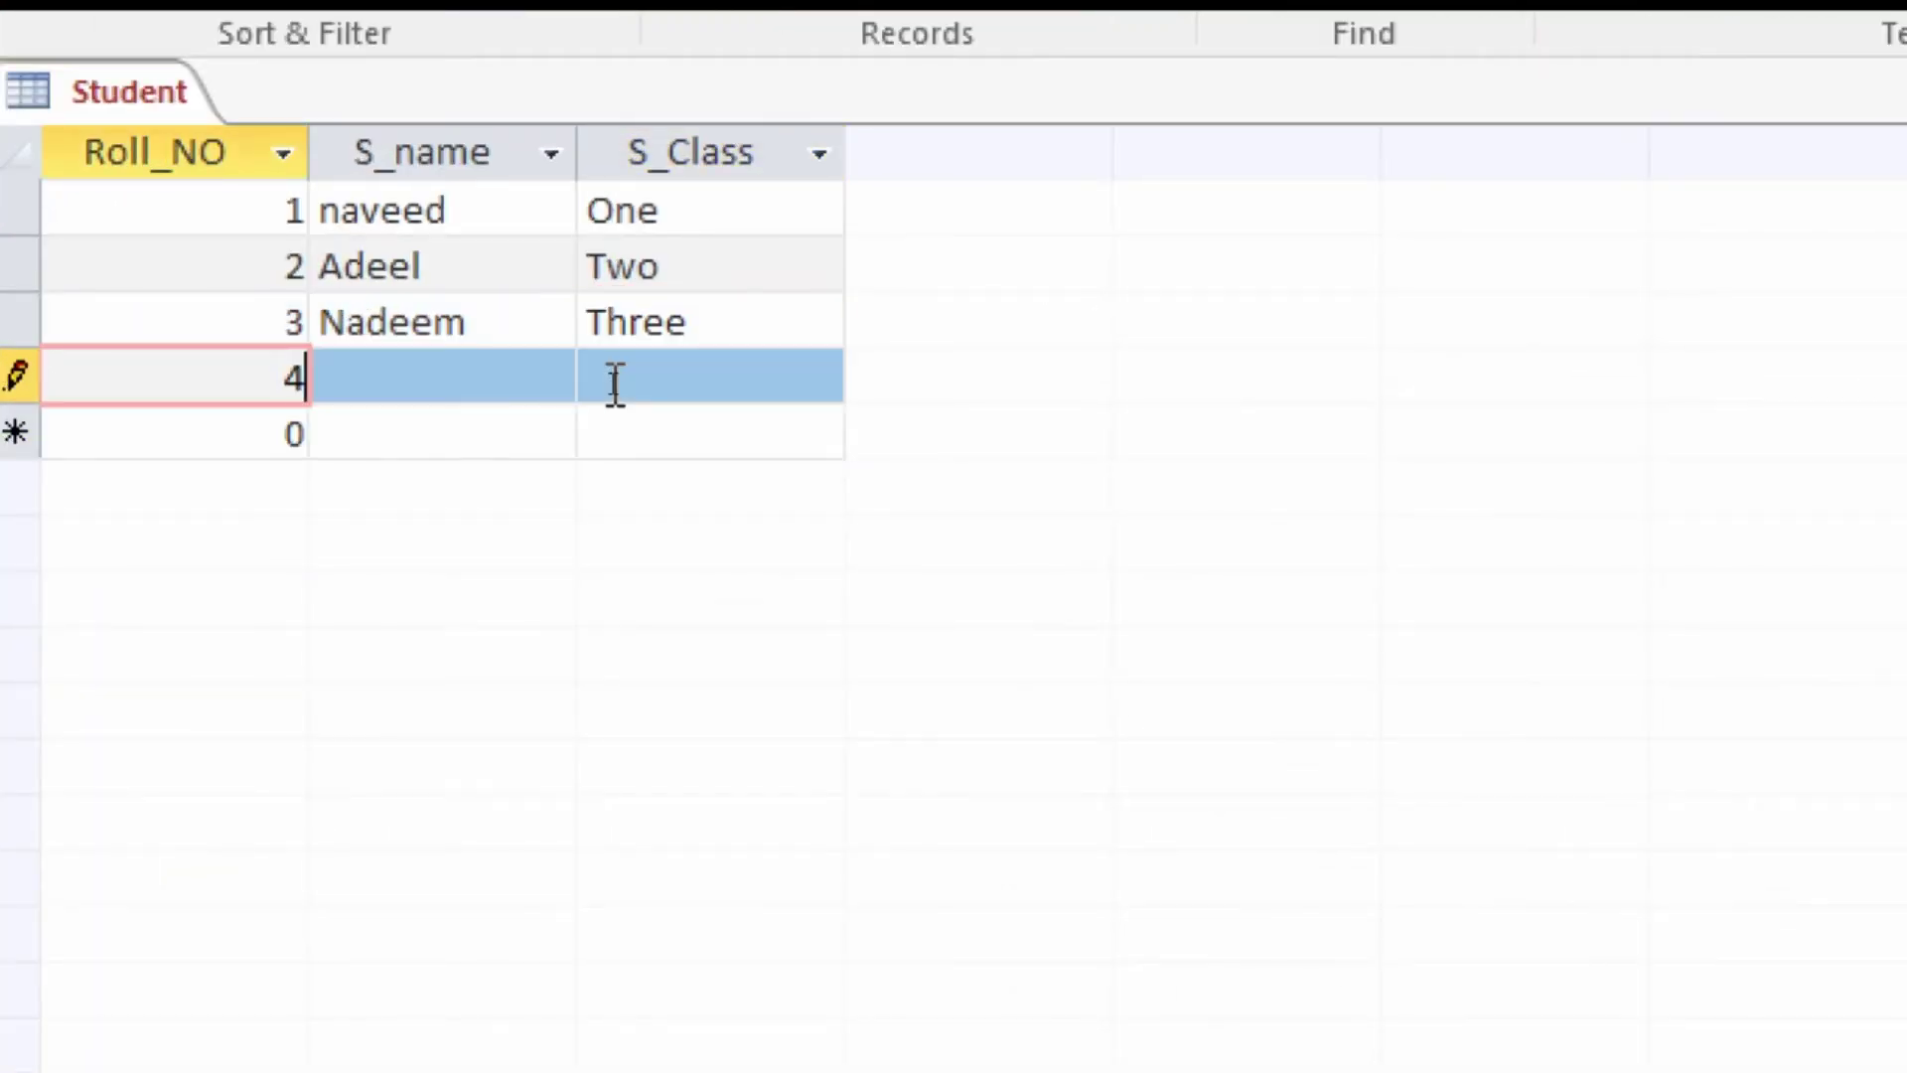
pyautogui.press('Tab')
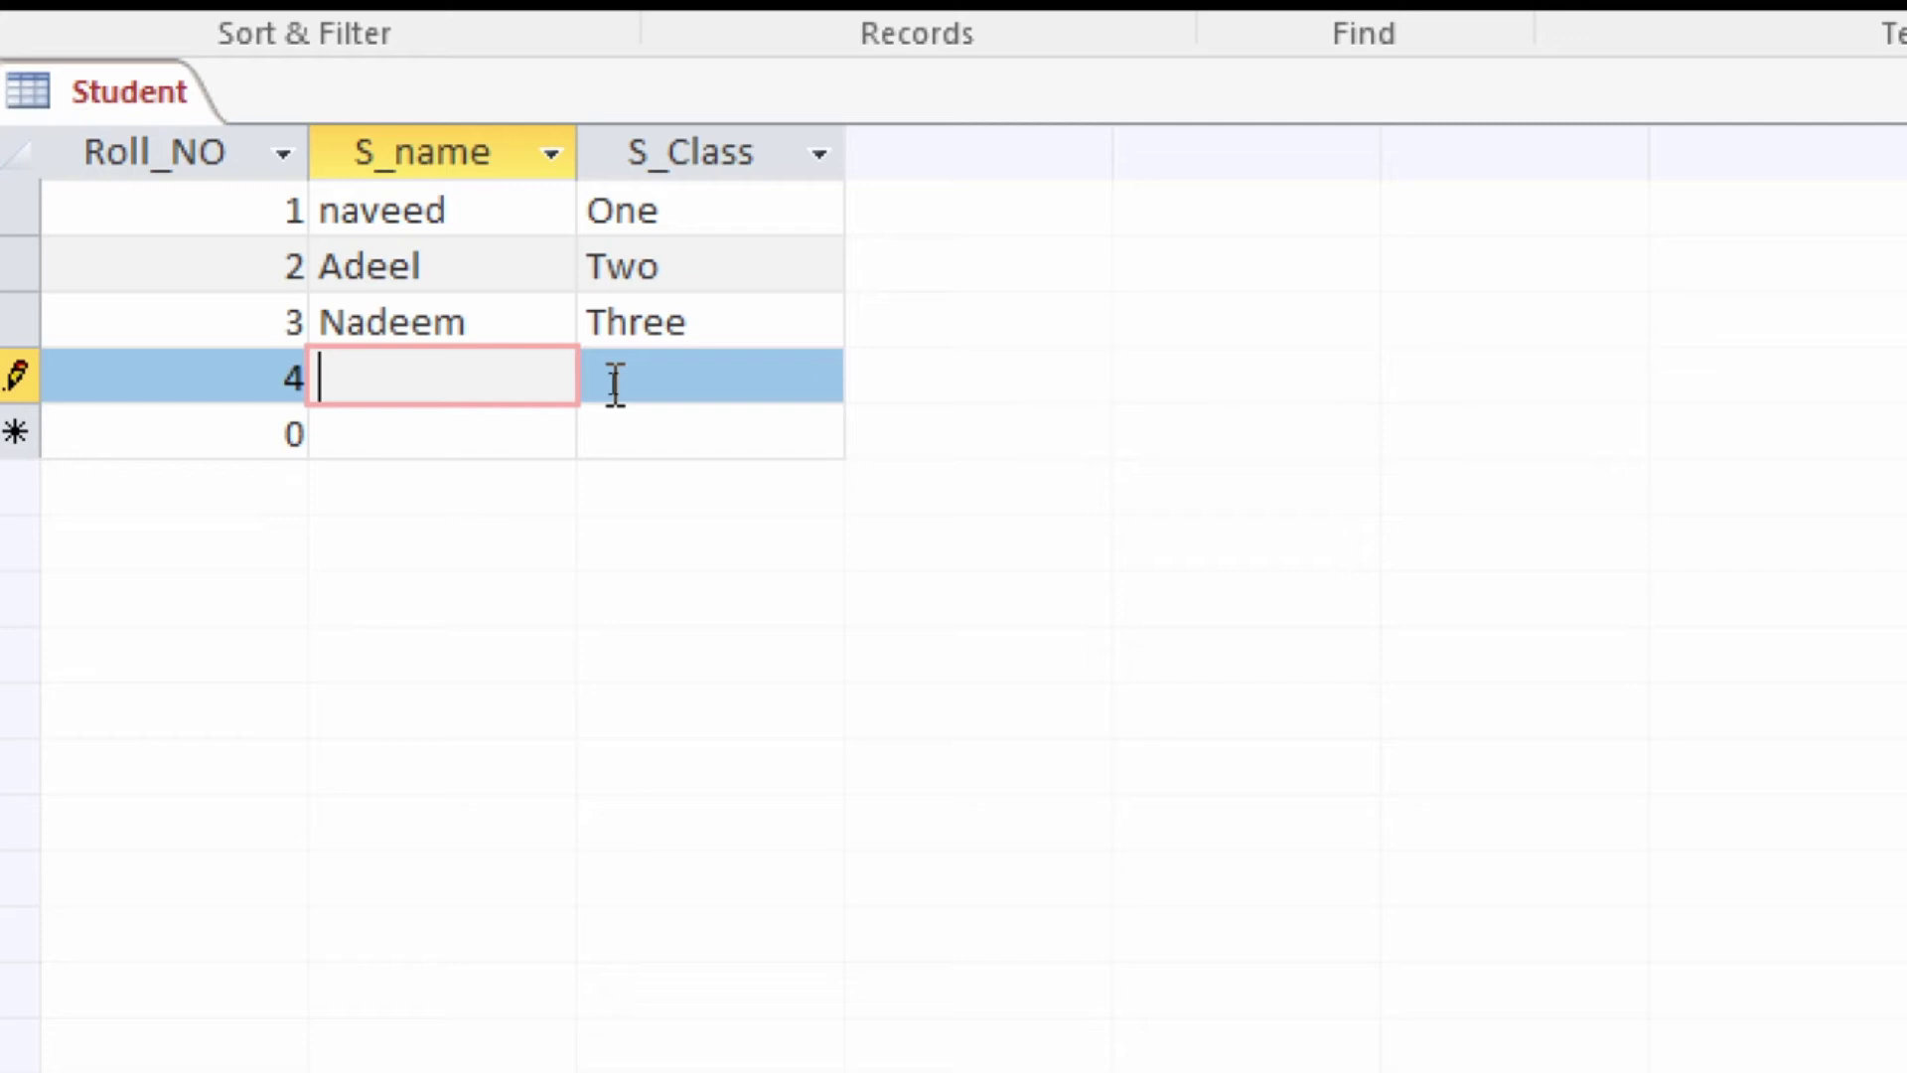
# Finish record 4 with class Four and add record 5 with class Five
pyautogui.write('Anas')
pyautogui.press('Tab')
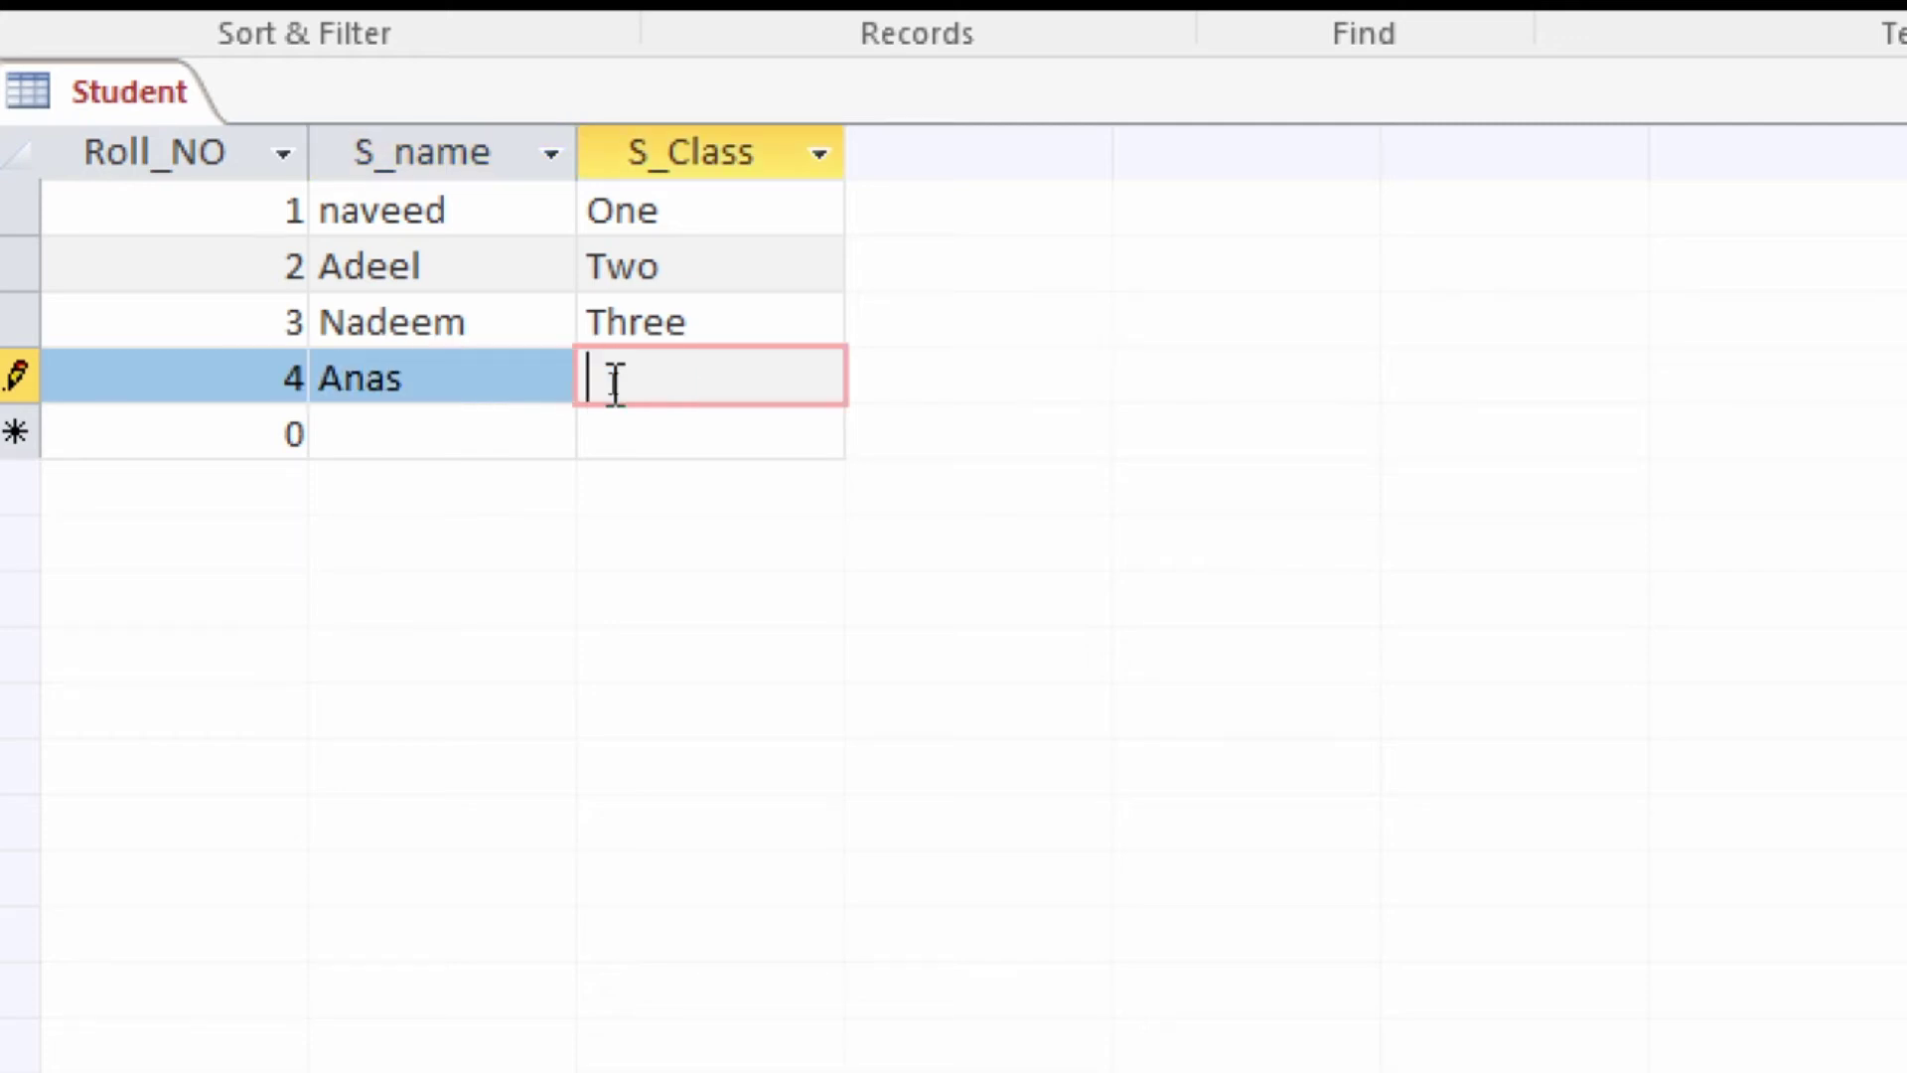
pyautogui.write('Four')
pyautogui.press('Tab')
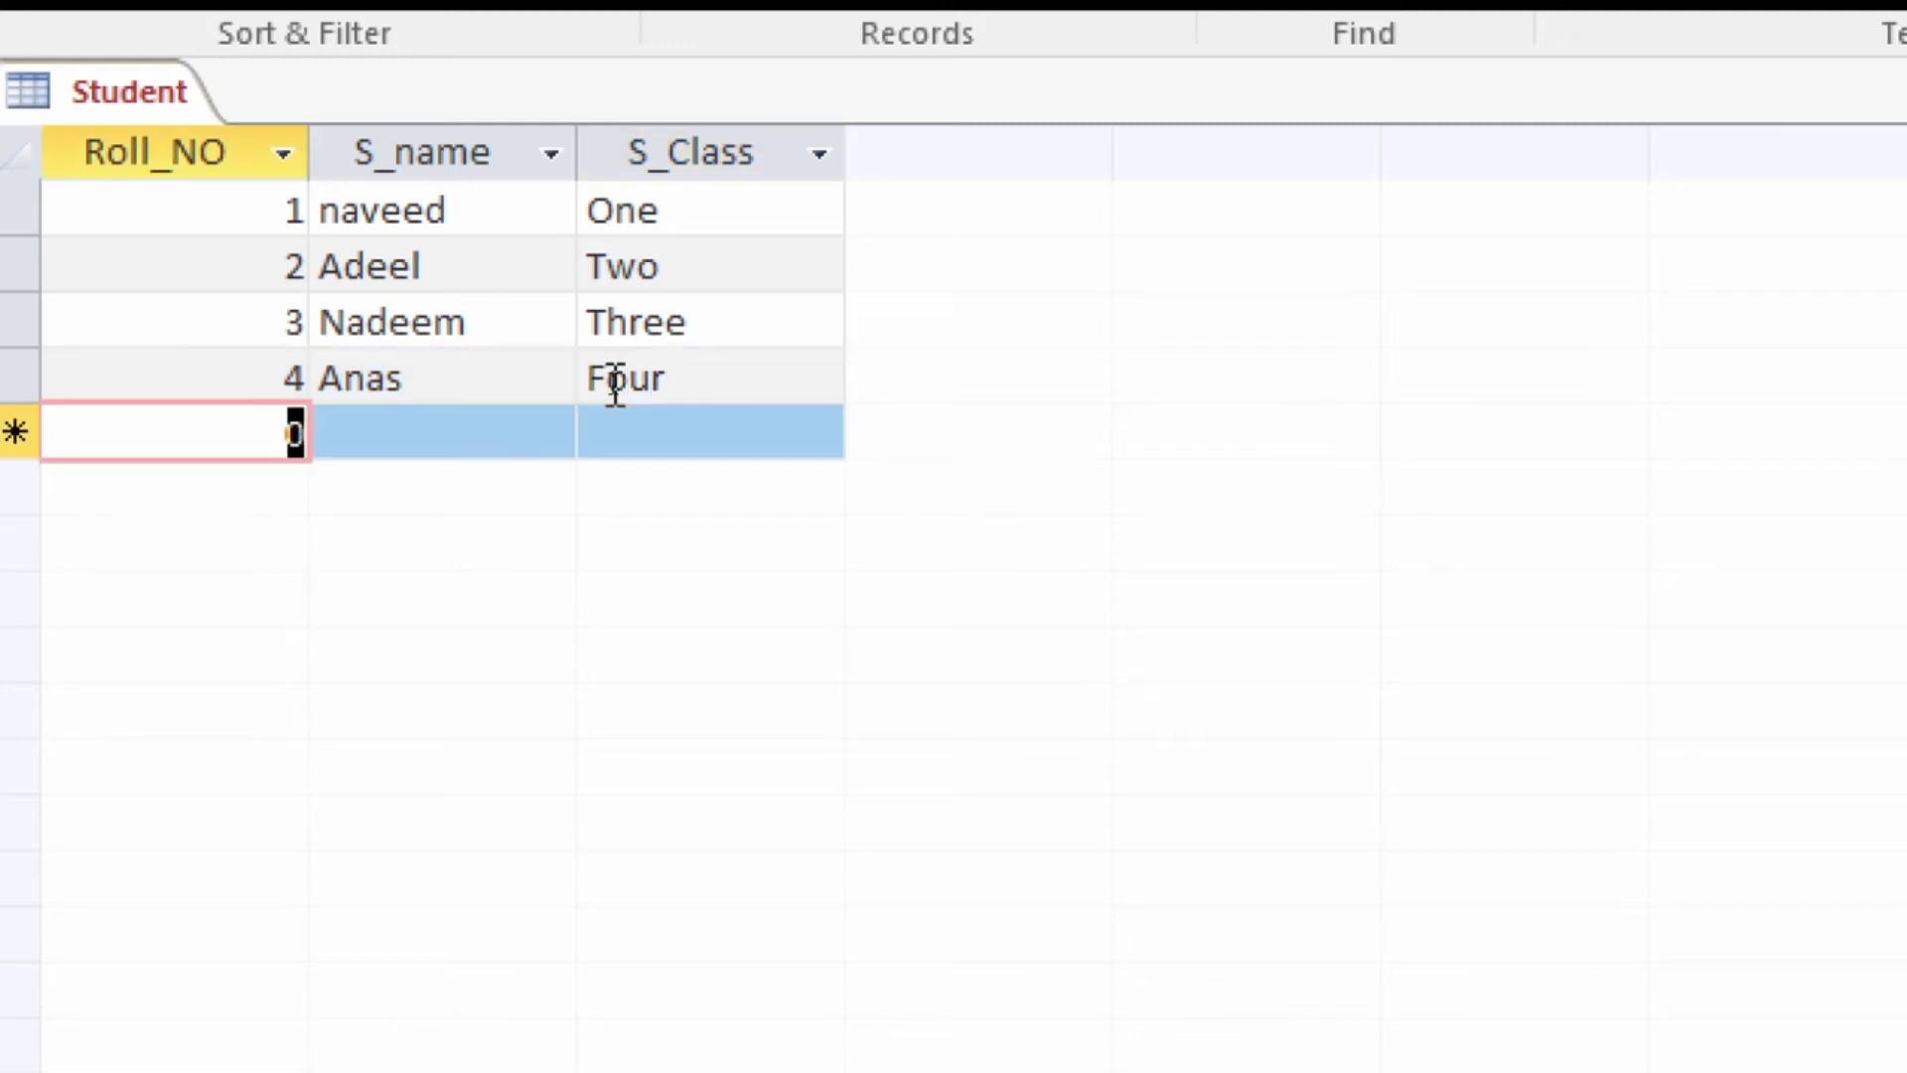
pyautogui.write('5')
pyautogui.press('Tab')
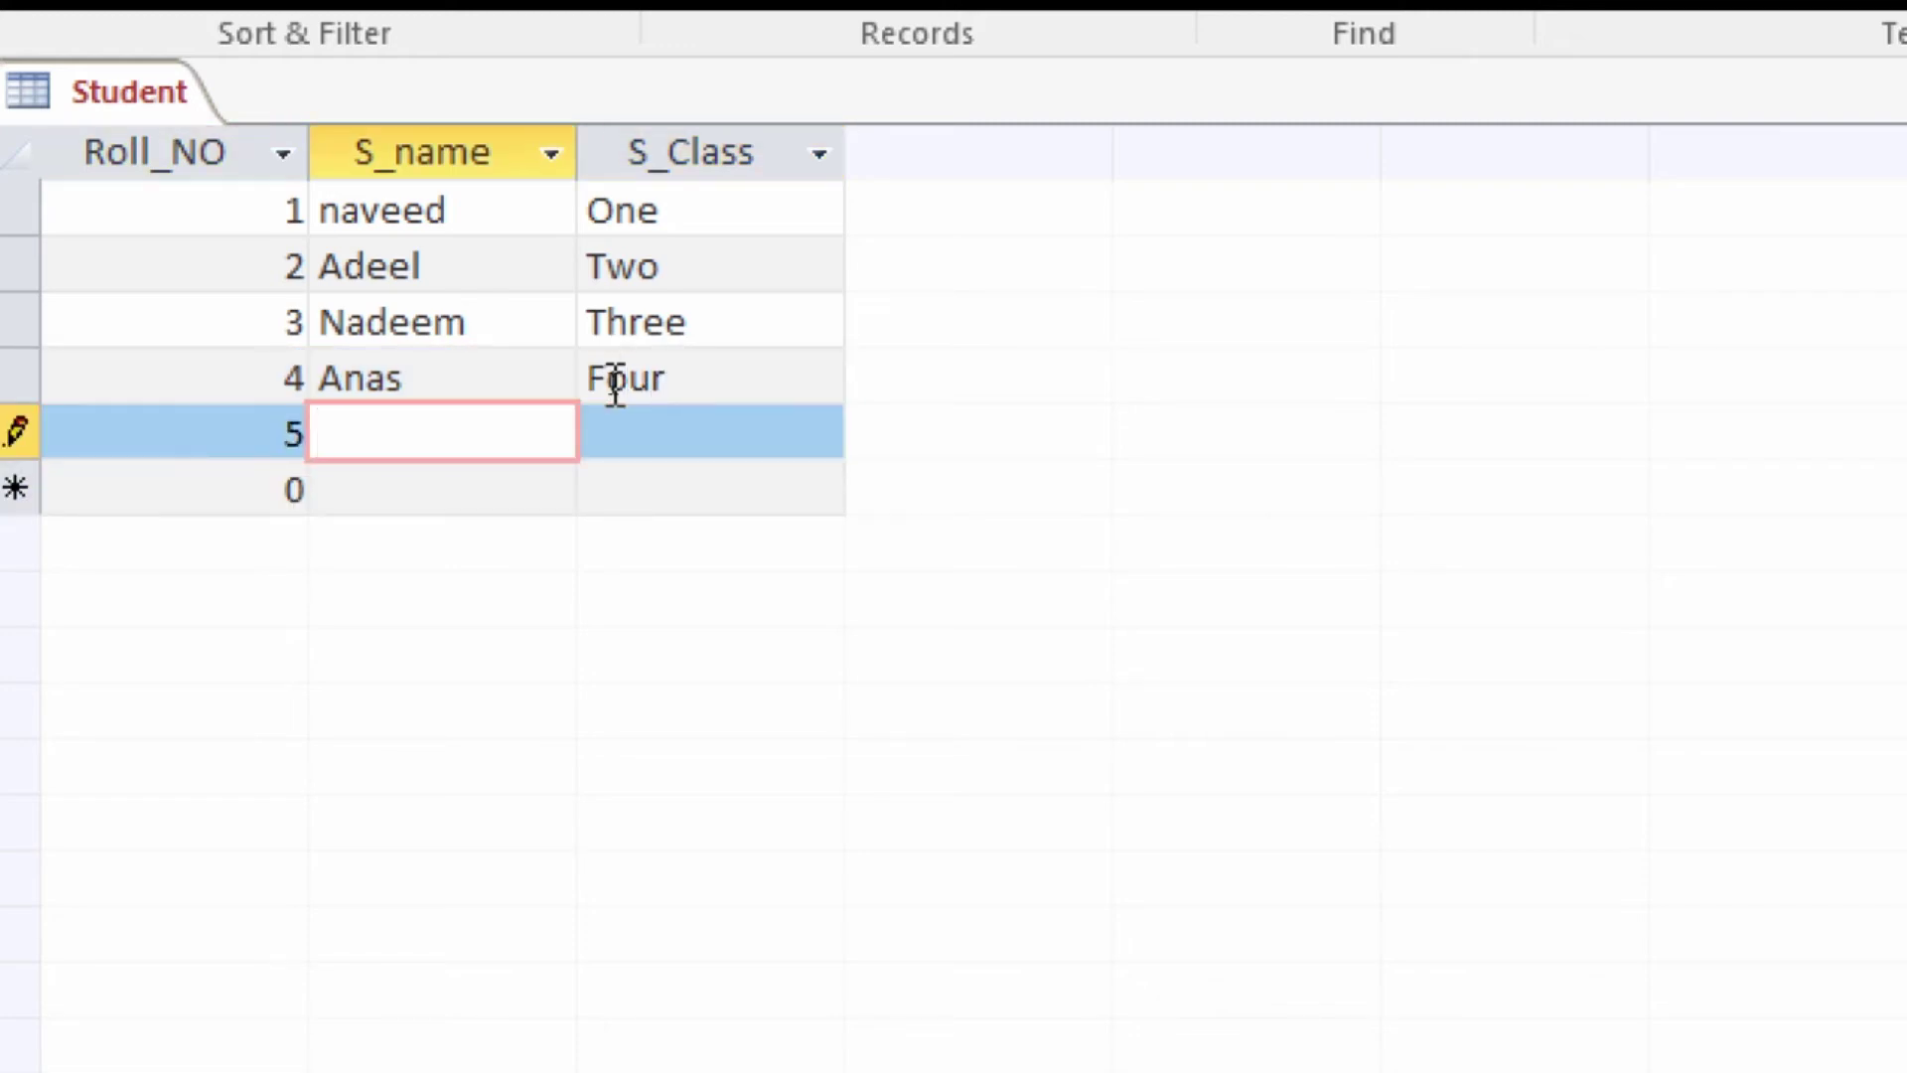
pyautogui.write('Irtaza')
pyautogui.press('Tab')
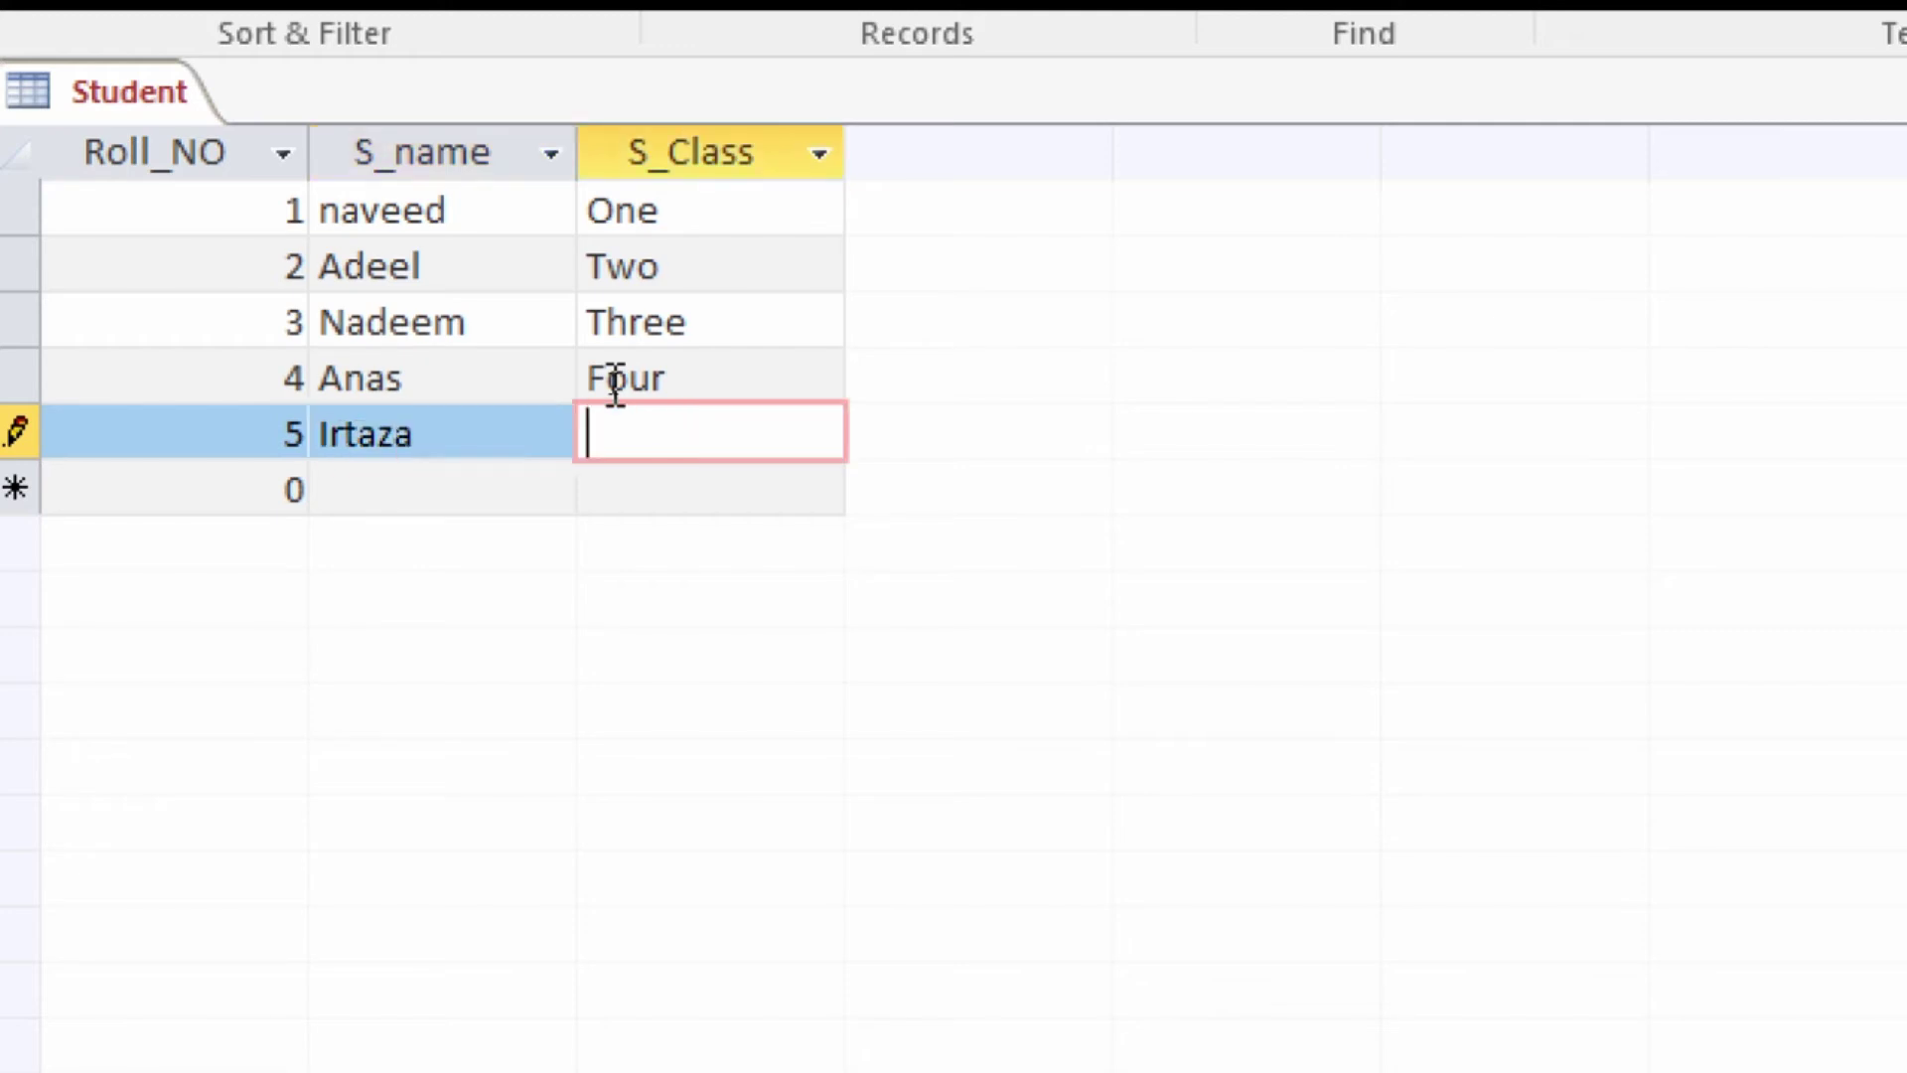
pyautogui.write('Fi')
pyautogui.write('ve')
pyautogui.press('Tab')
# Add records 6 (class Six) and 7 (class Seven) with student names, then close the table
pyautogui.write('6')
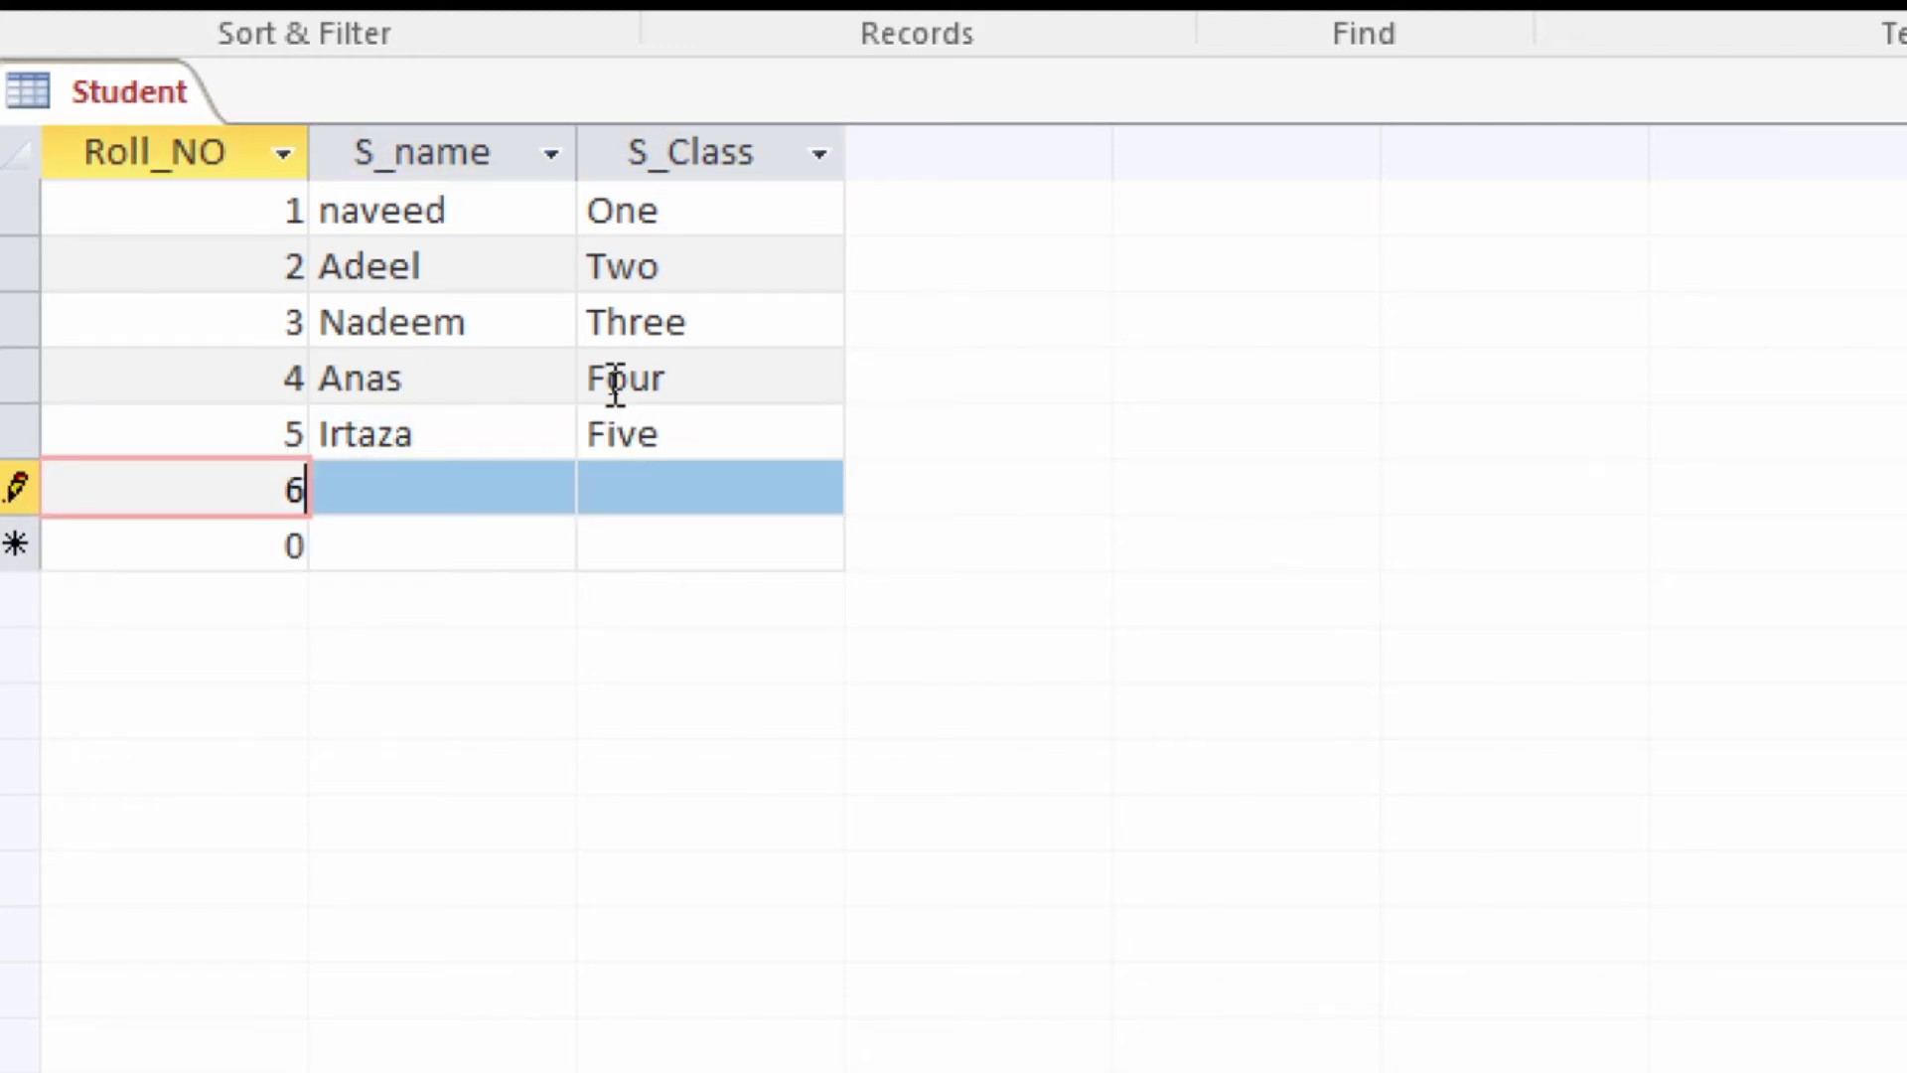
pyautogui.press('Tab')
pyautogui.write('As')
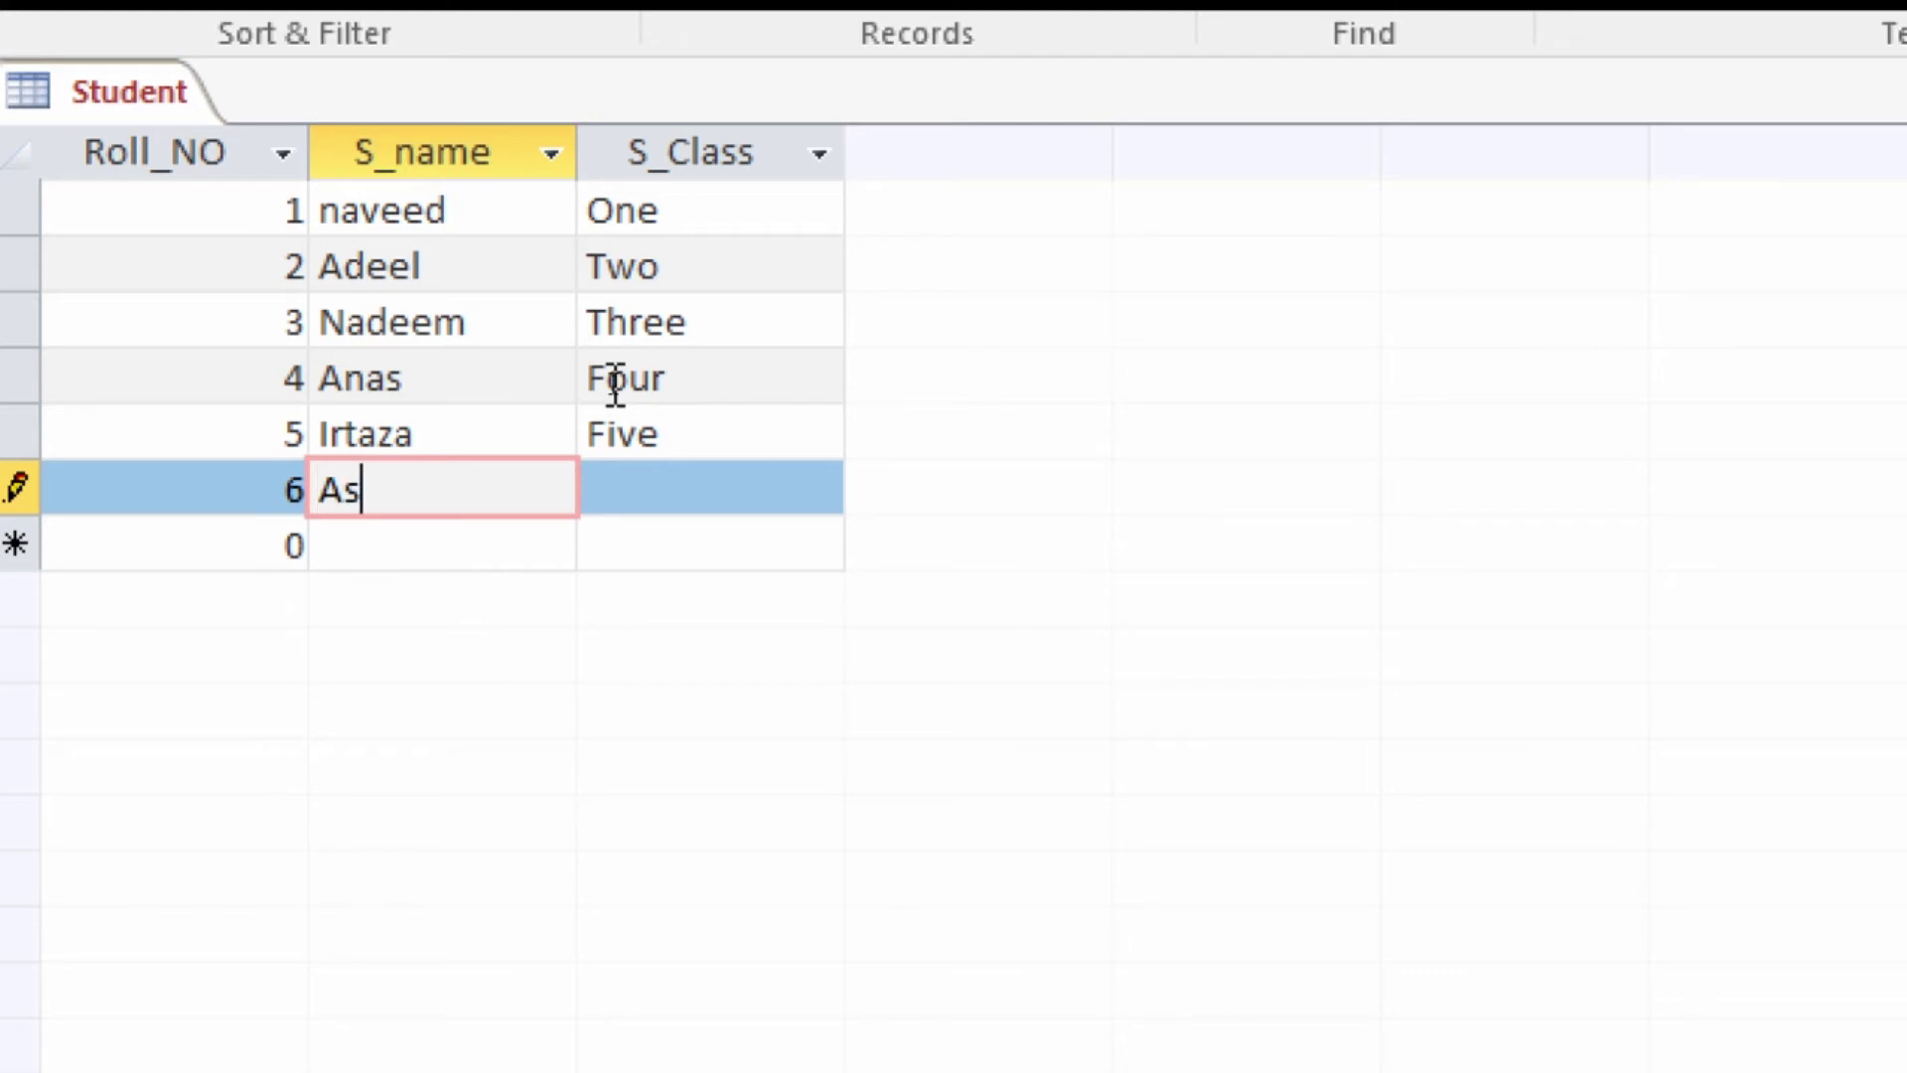
pyautogui.write('har')
pyautogui.press('Tab')
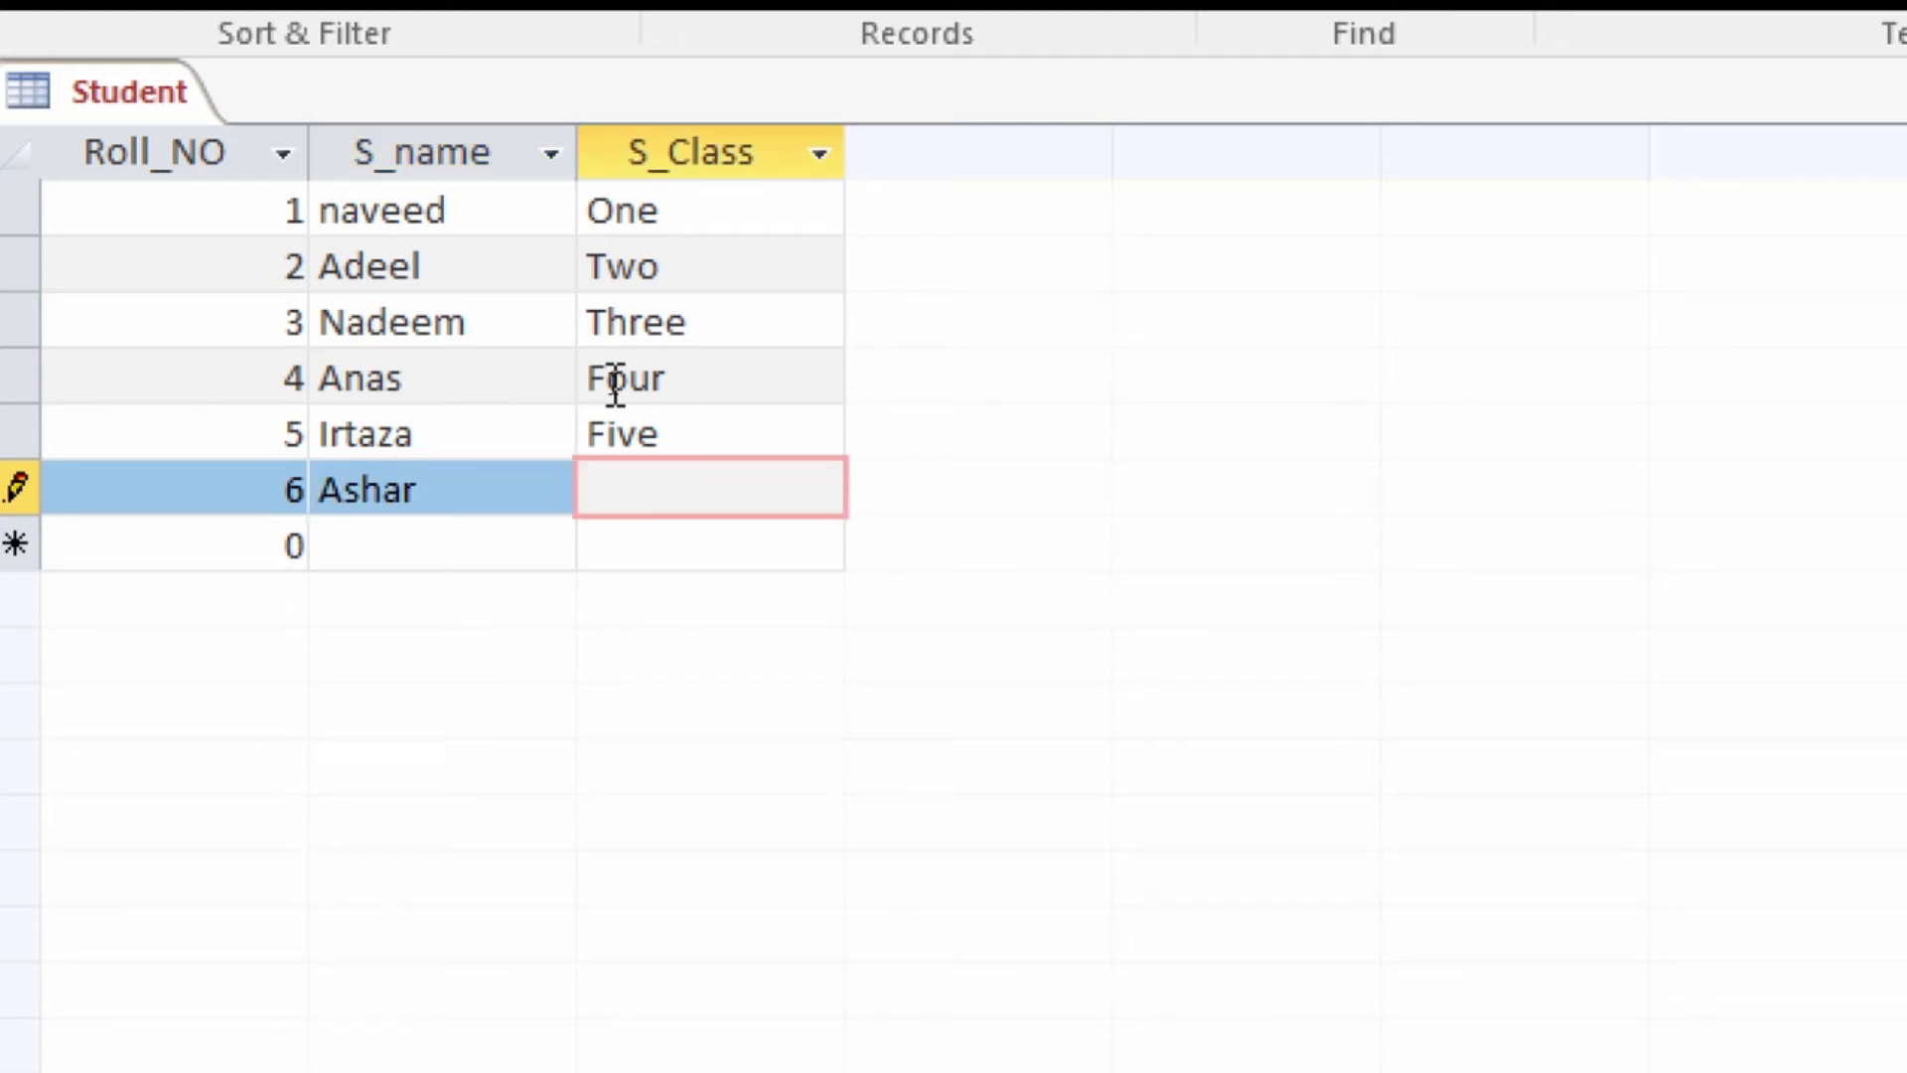
pyautogui.write('Six')
pyautogui.press('Tab')
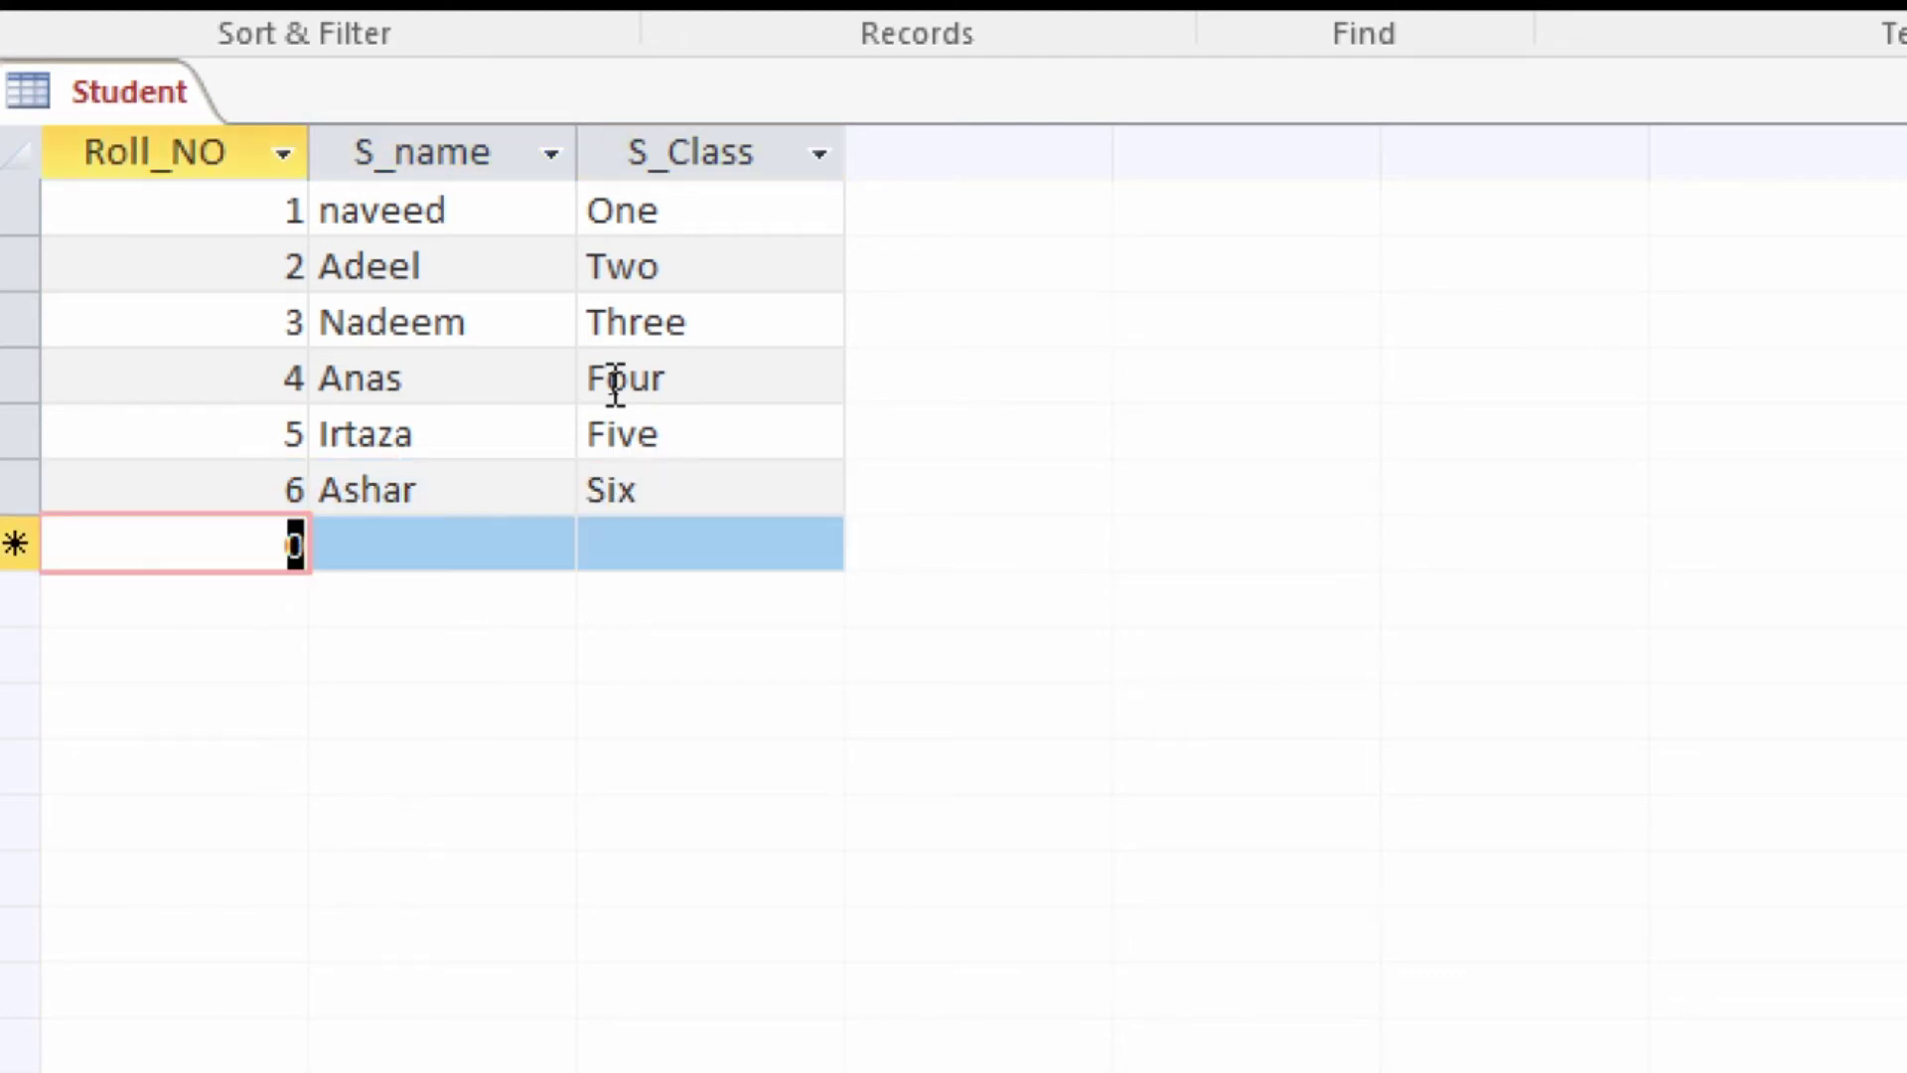
pyautogui.write('7')
pyautogui.press('Tab')
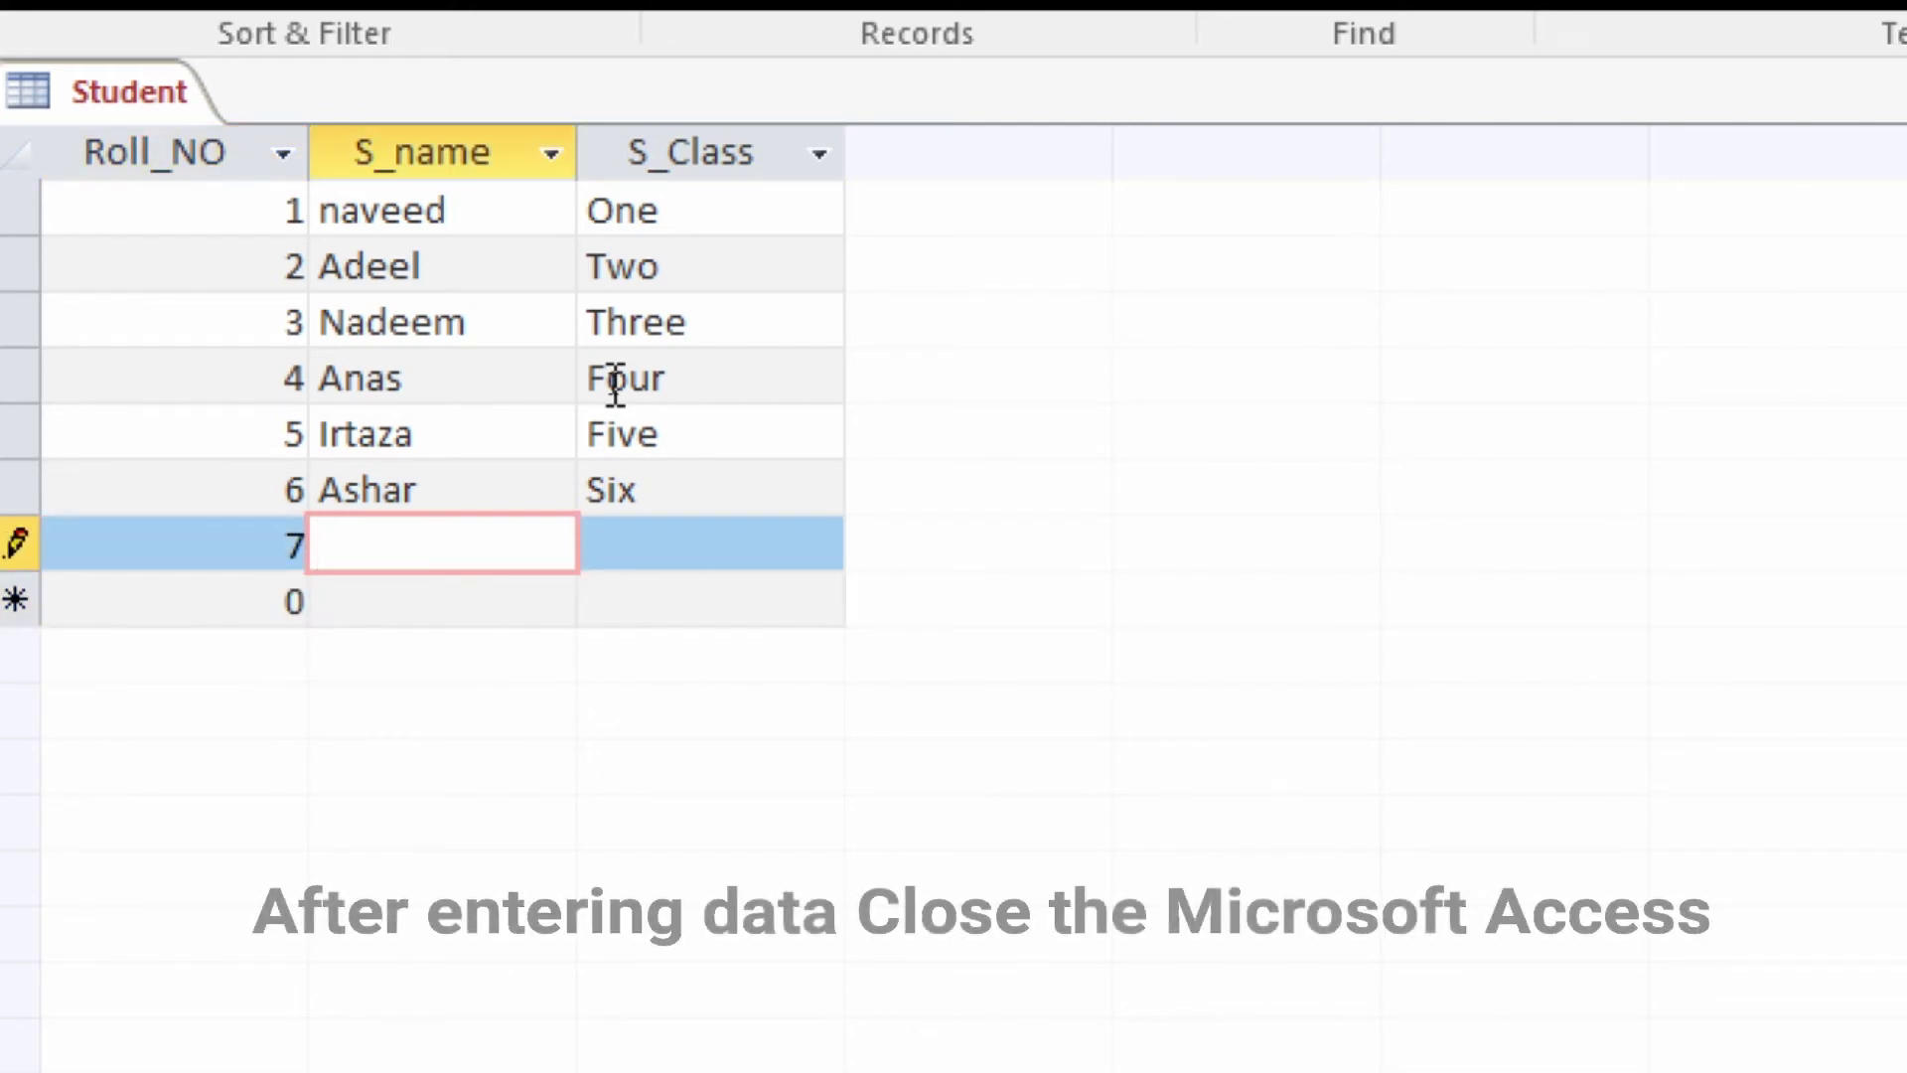
pyautogui.write('Wahaj')
pyautogui.press('Tab')
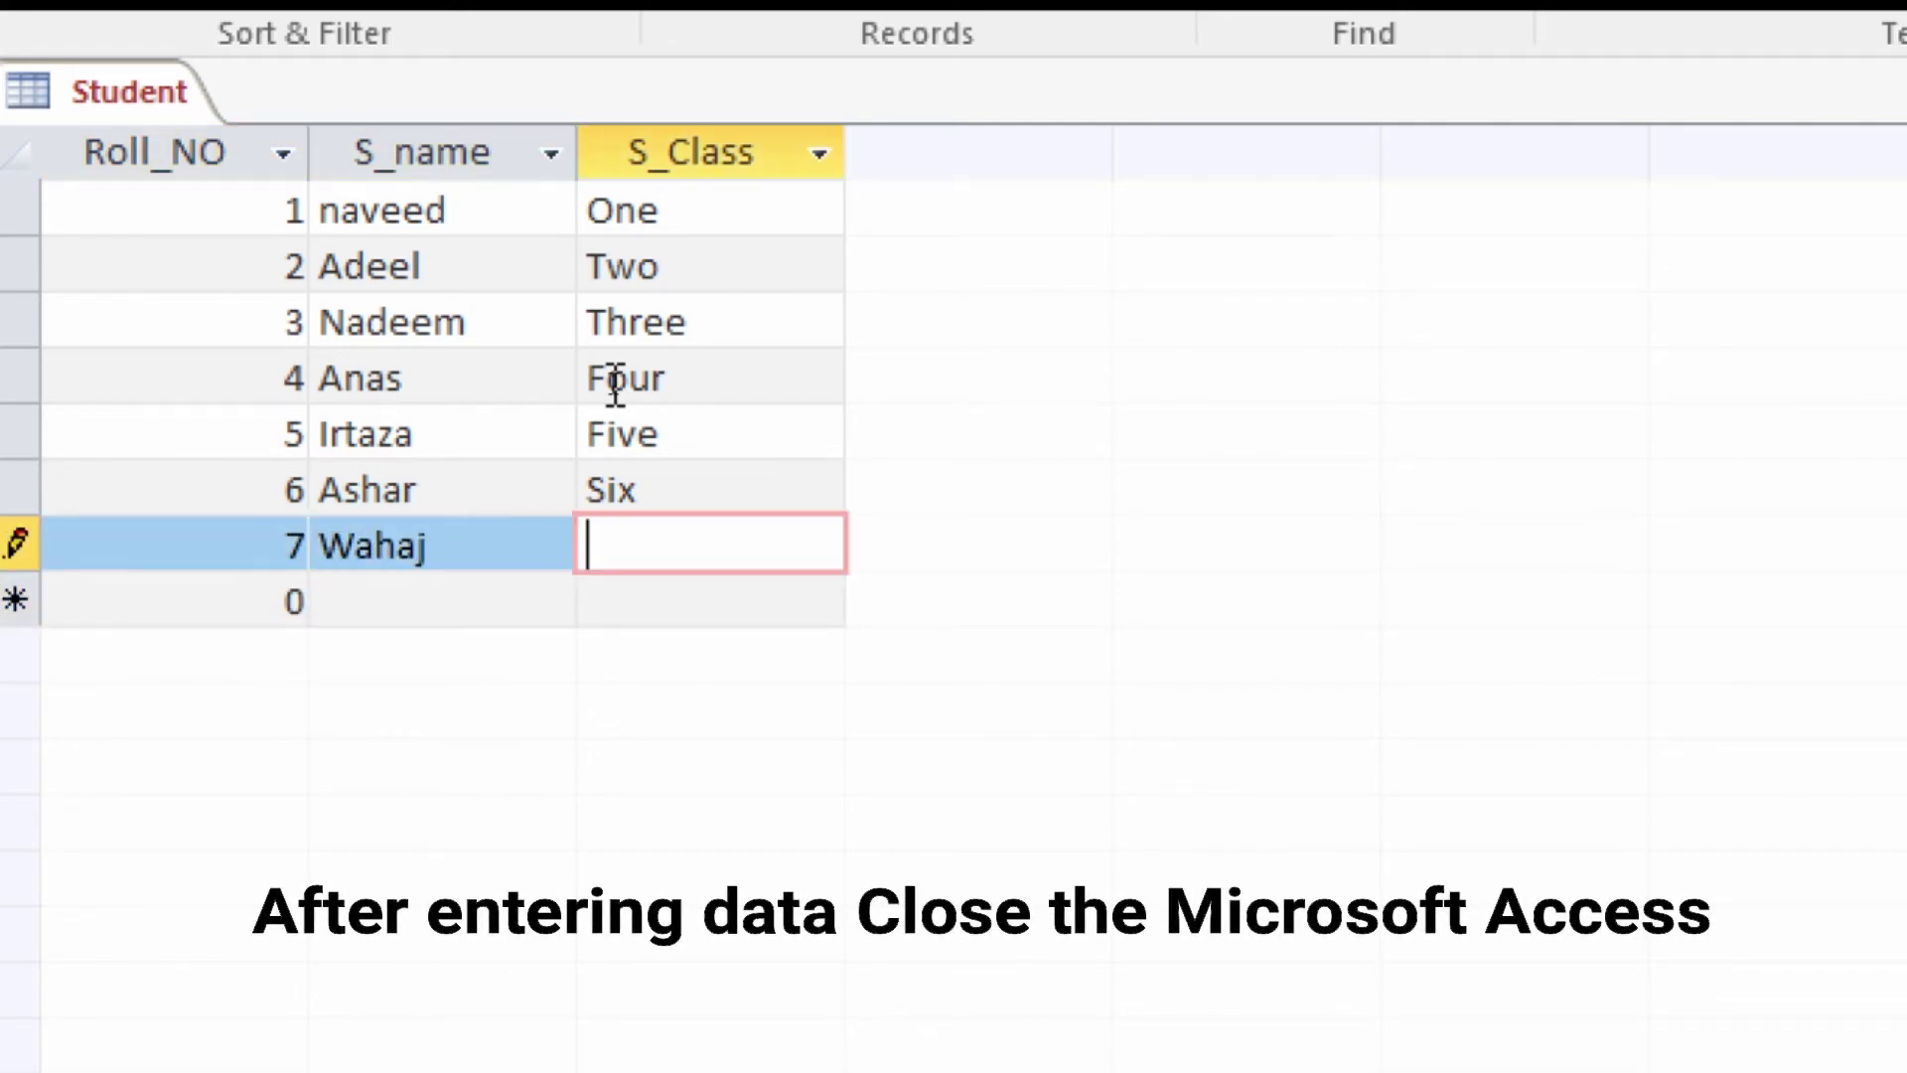
pyautogui.write('Seven')
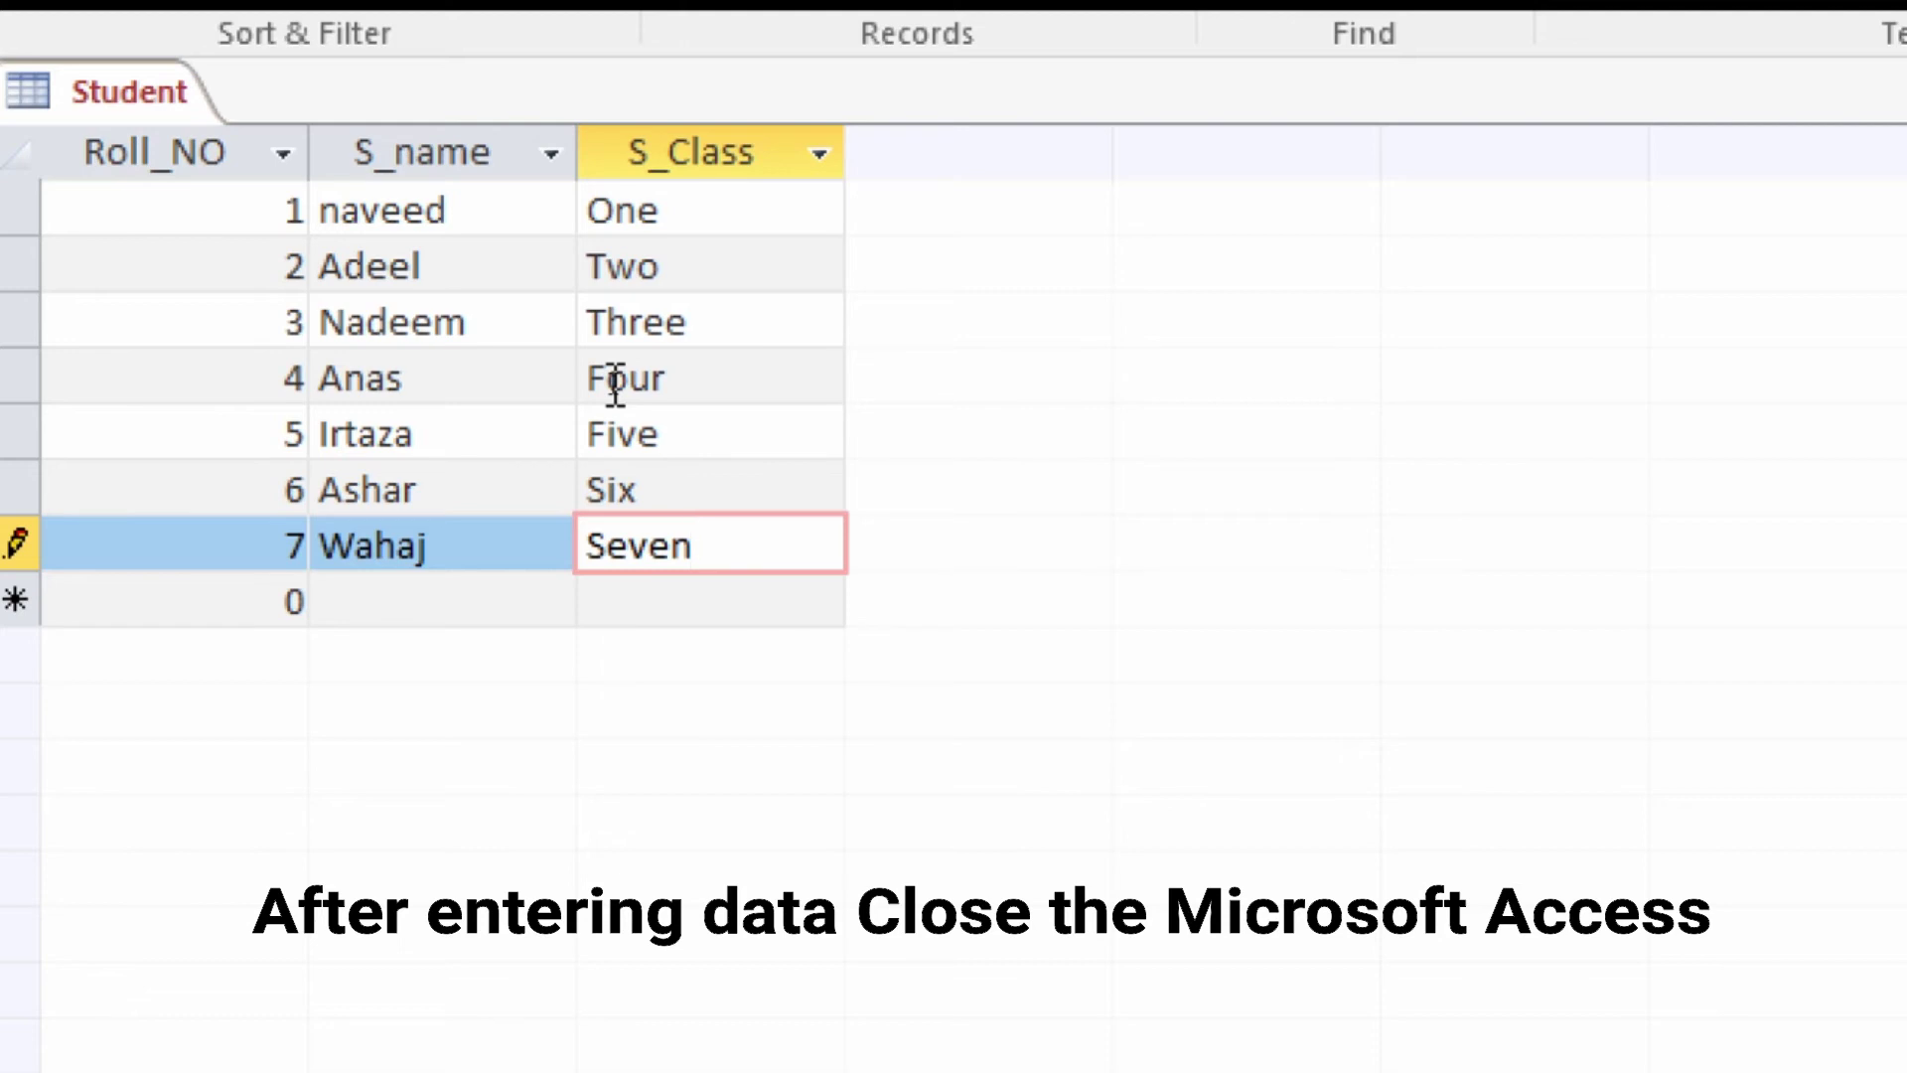
pyautogui.press('Tab')
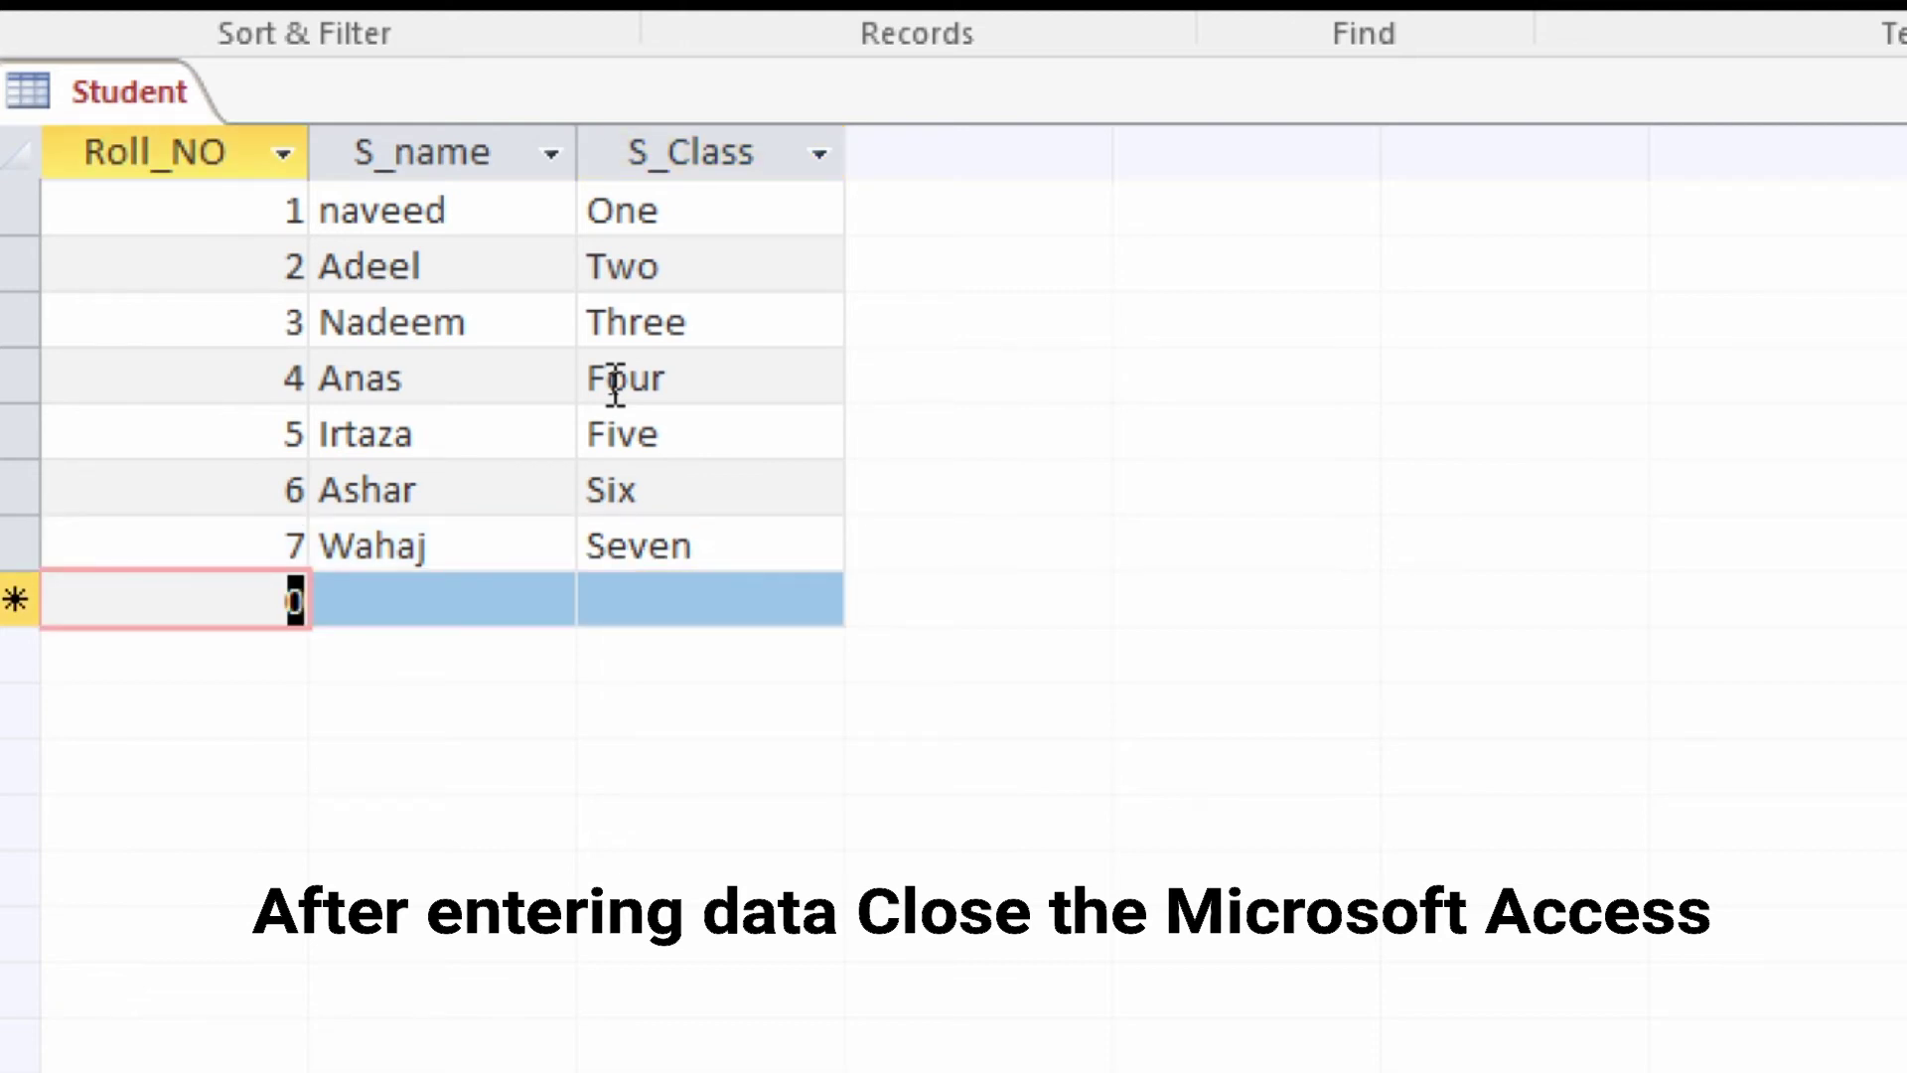
pyautogui.click(613, 381)
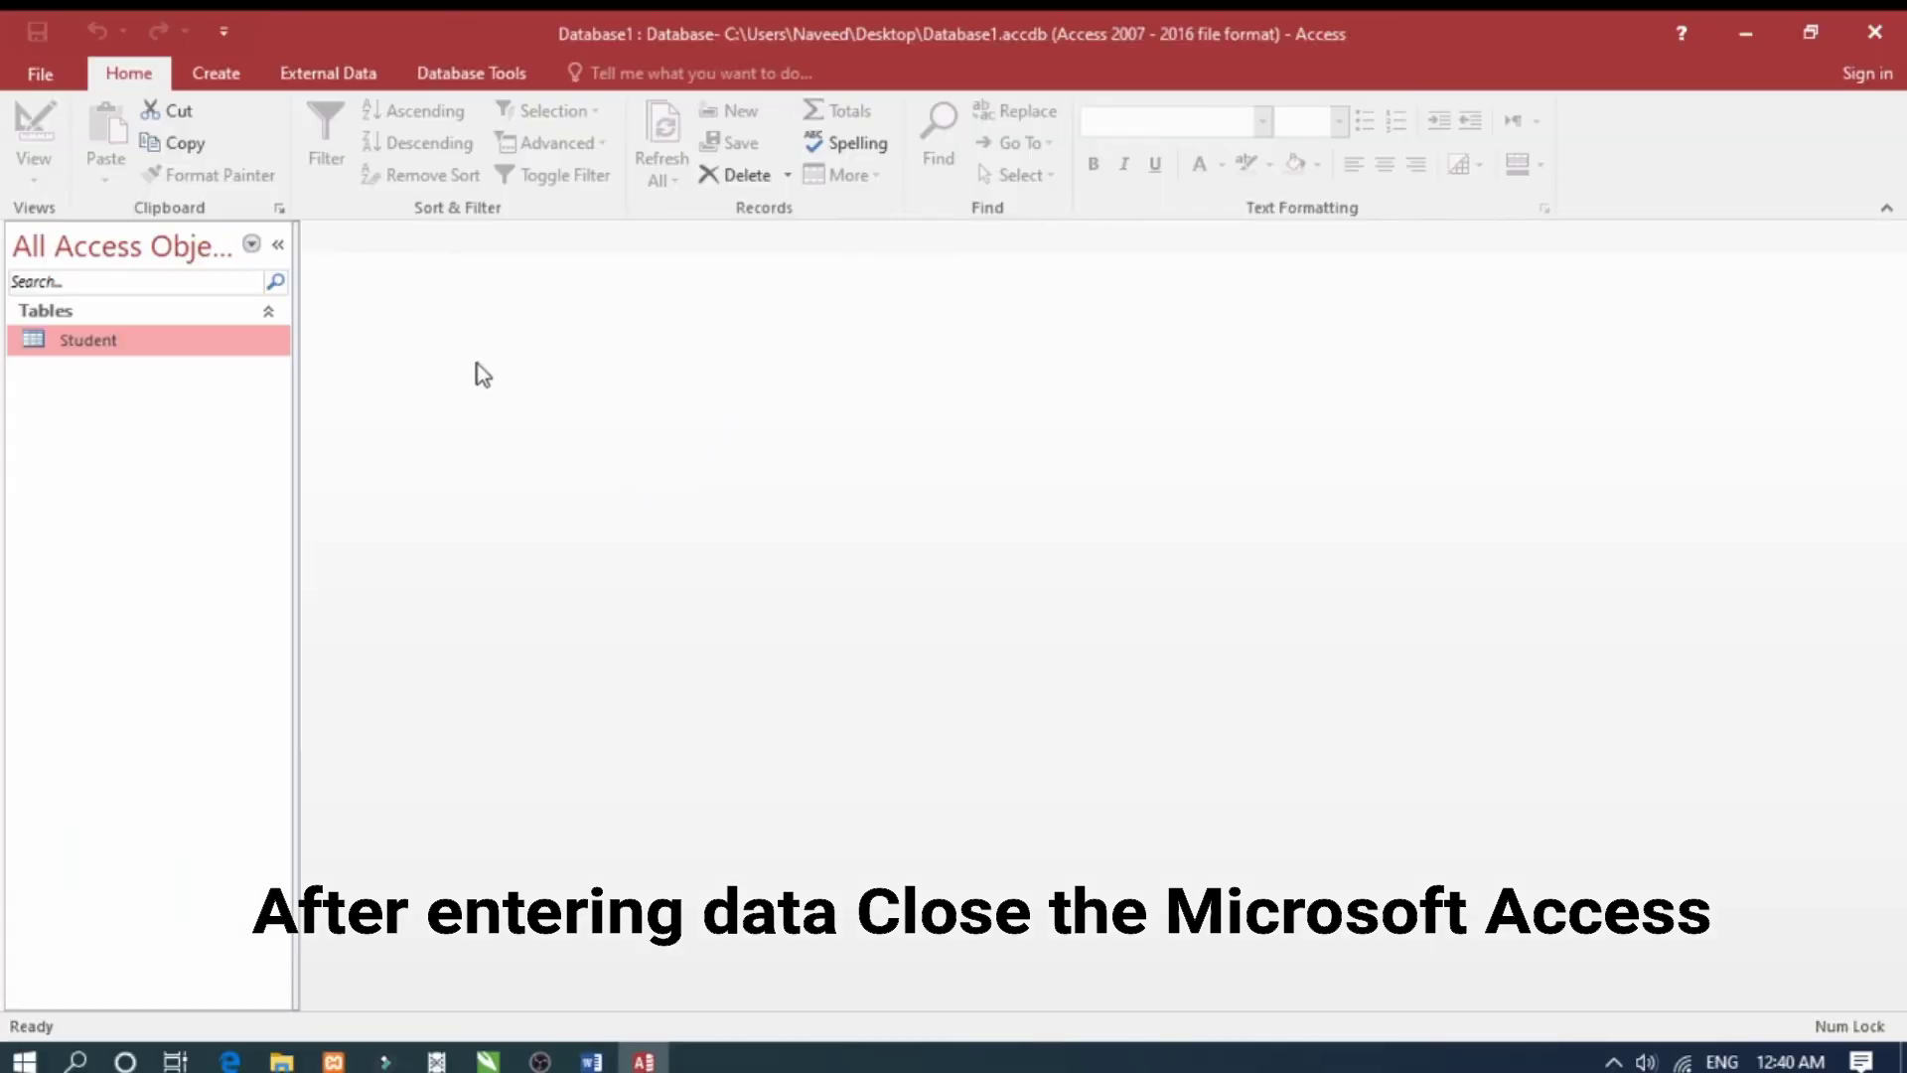
# Exit Access 2016 to return to the Word form
pyautogui.click(1874, 33)
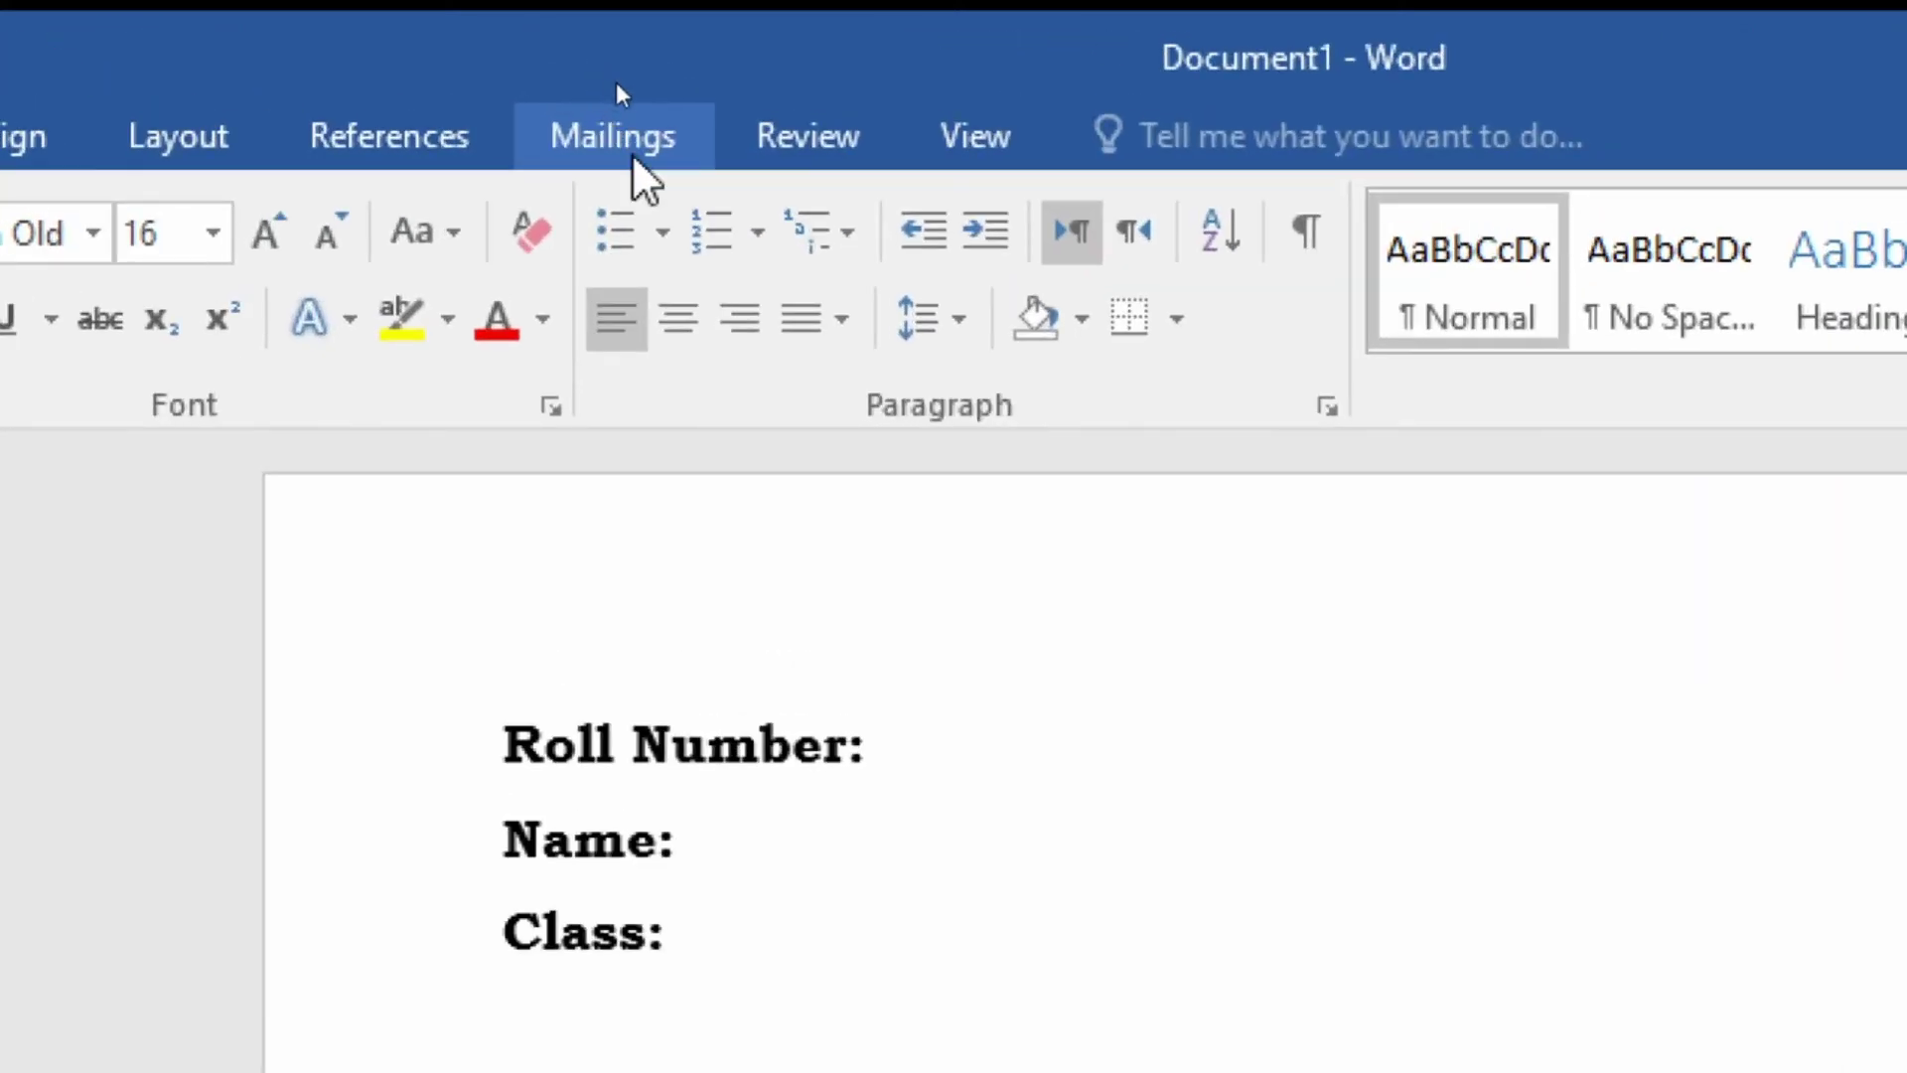
# Launch the Step-by-Step Mail Merge Wizard from Start Mail Merge on the Mailings tab
pyautogui.click(633, 154)
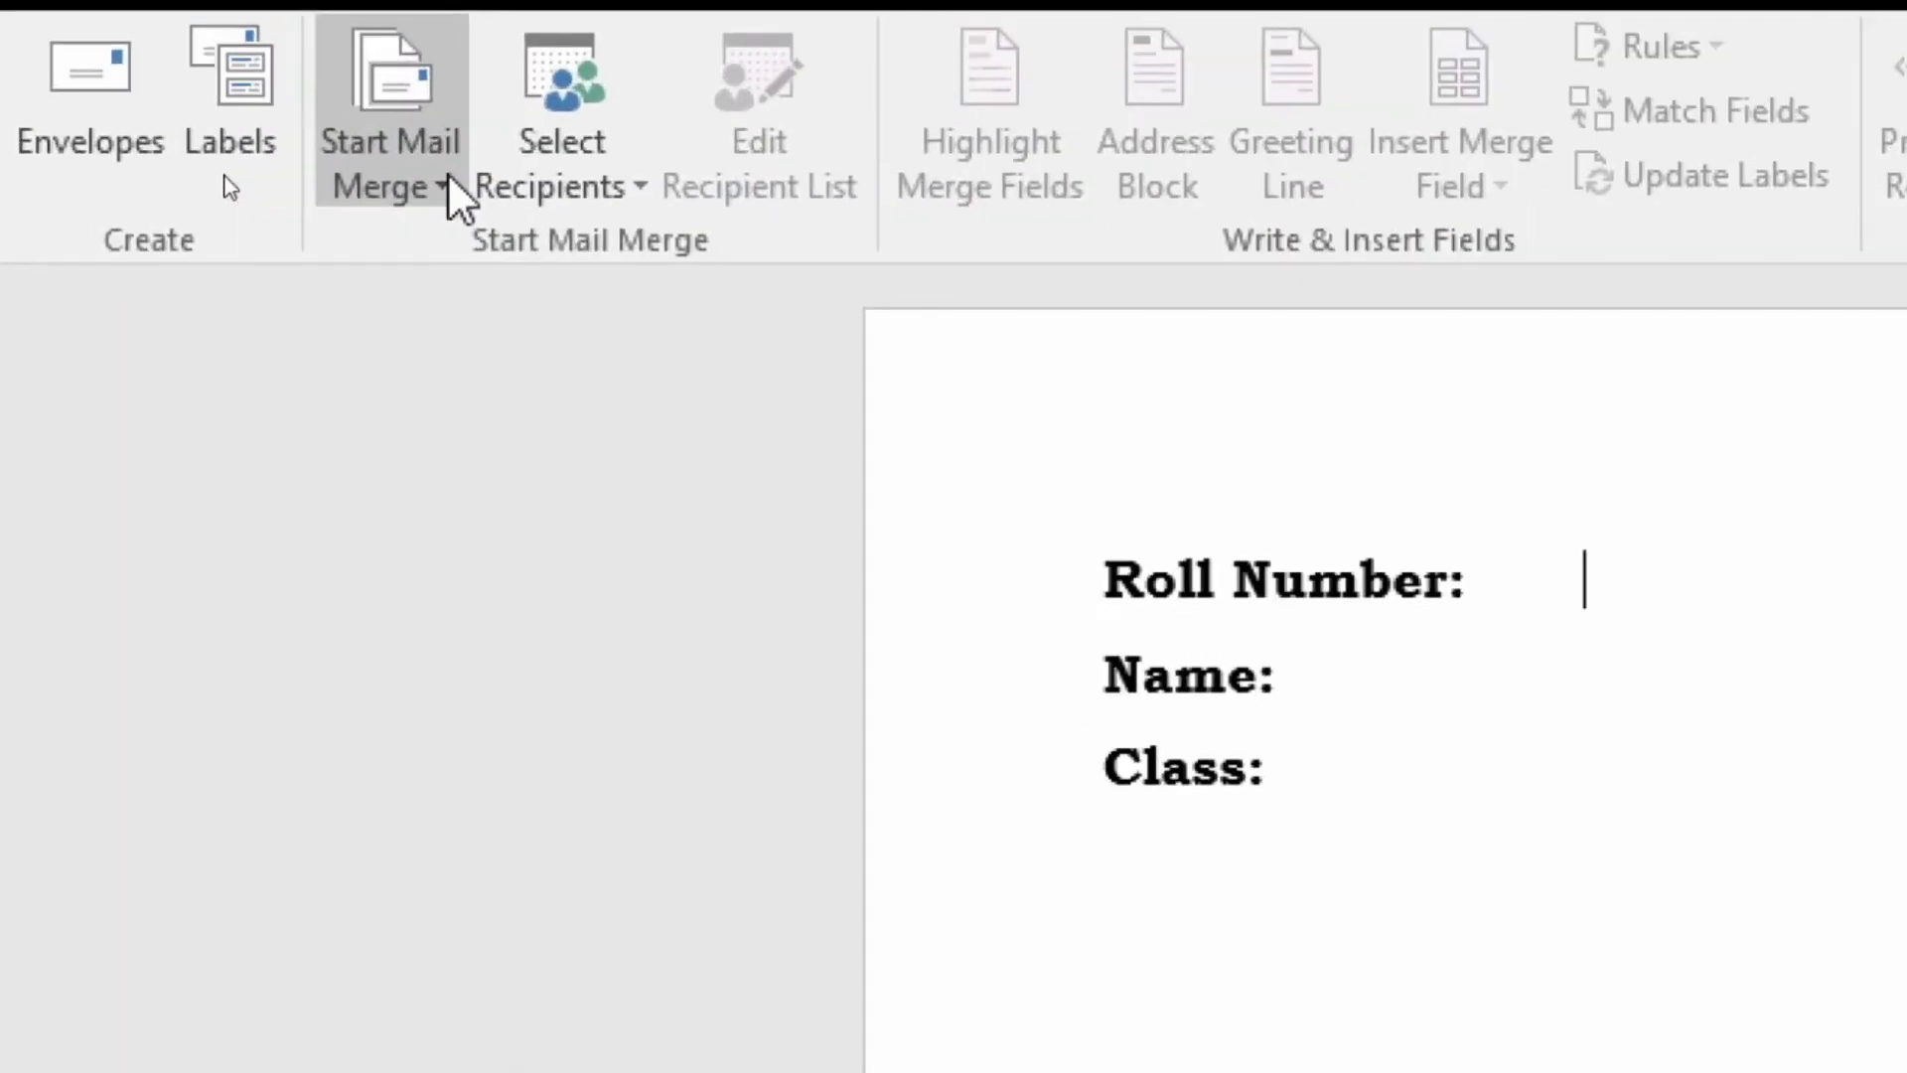
pyautogui.click(223, 183)
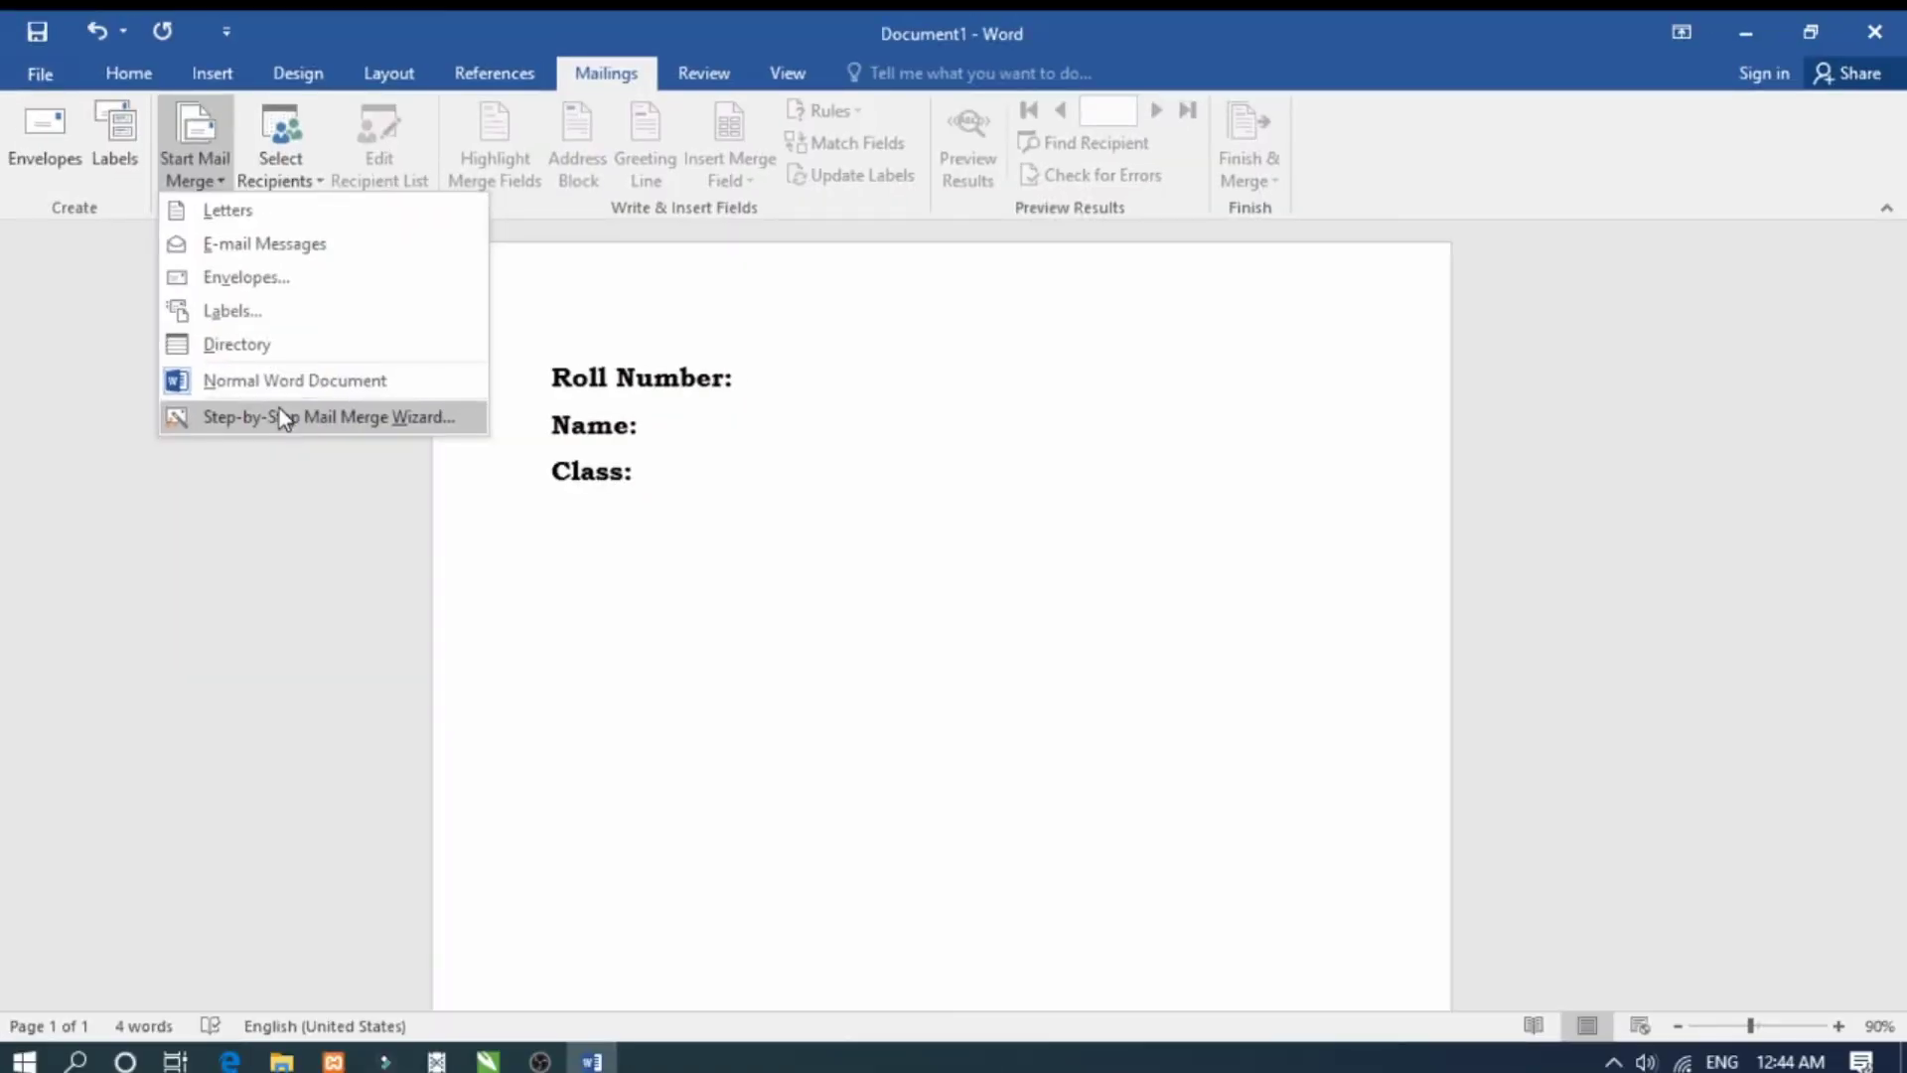
pyautogui.click(280, 424)
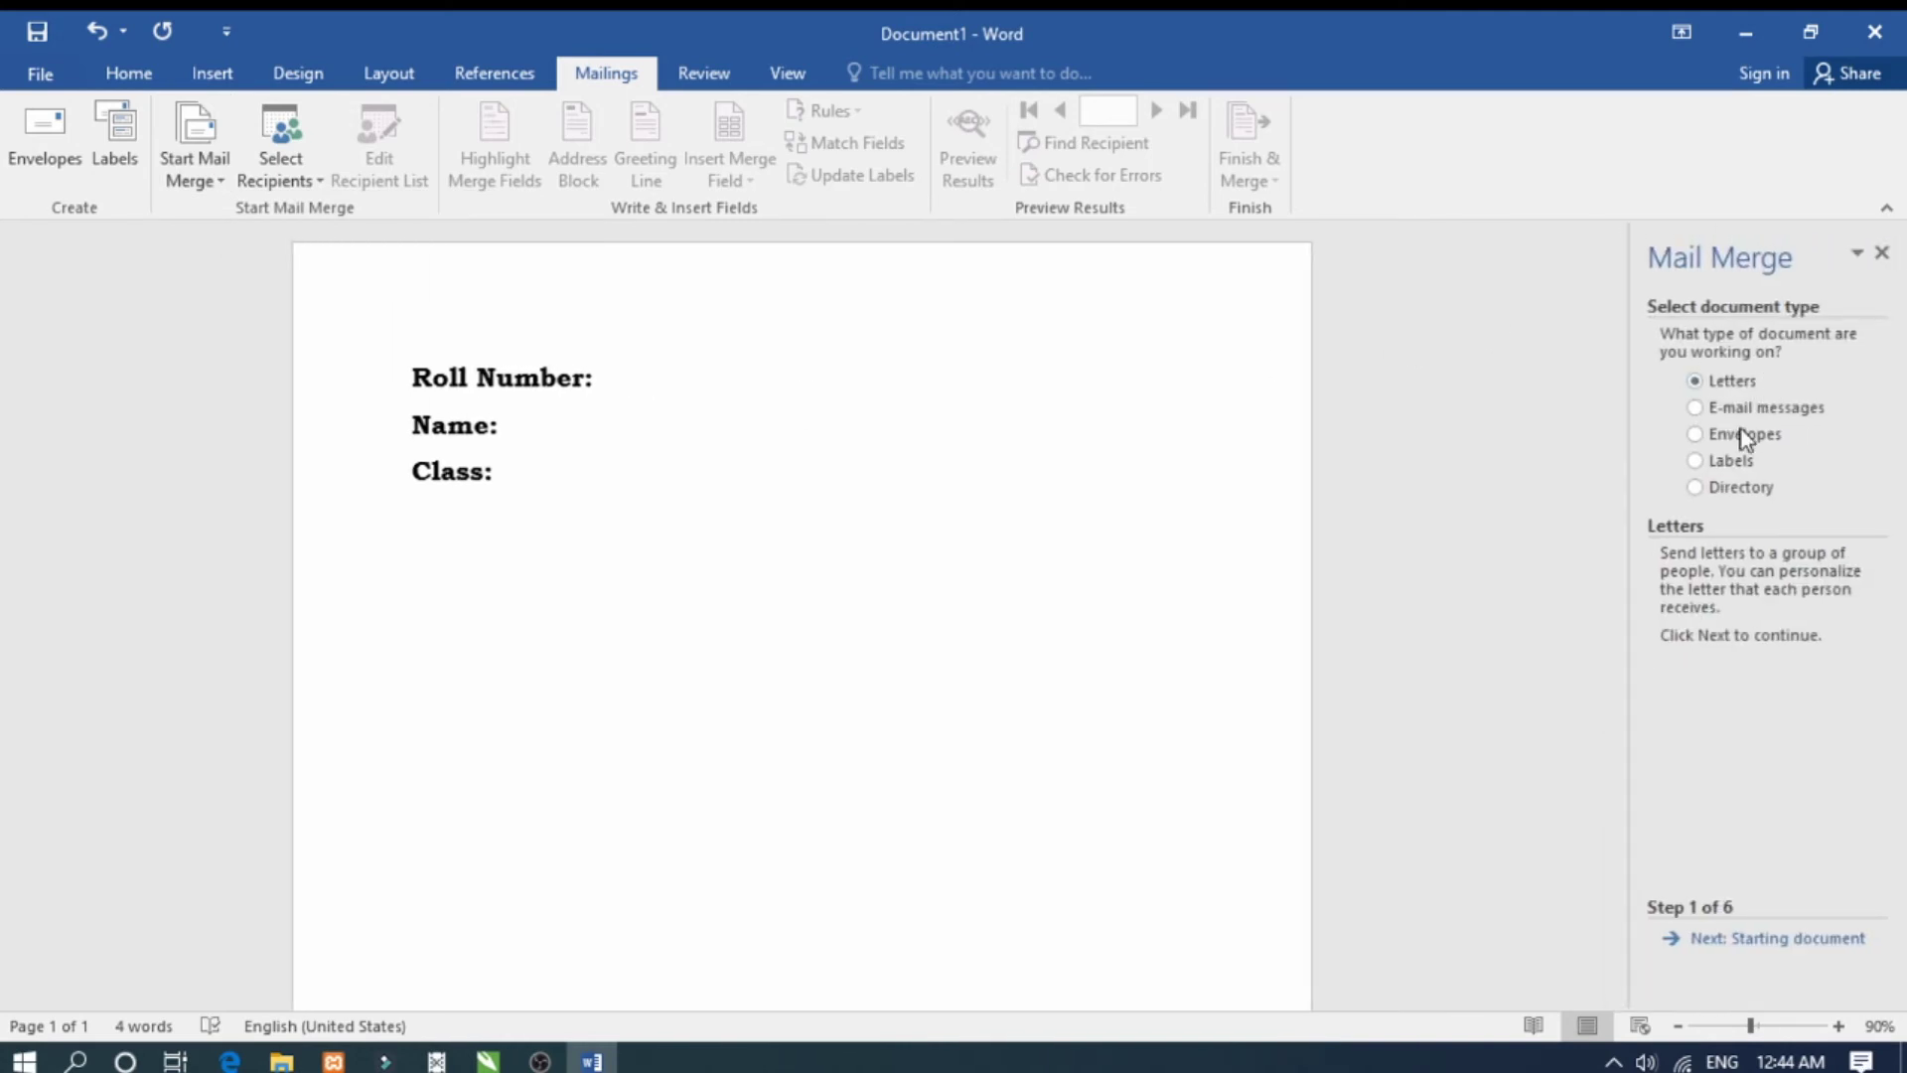
# Keep Letters and the current document, moving the wizard to Step 3, Select recipients
pyautogui.click(1744, 942)
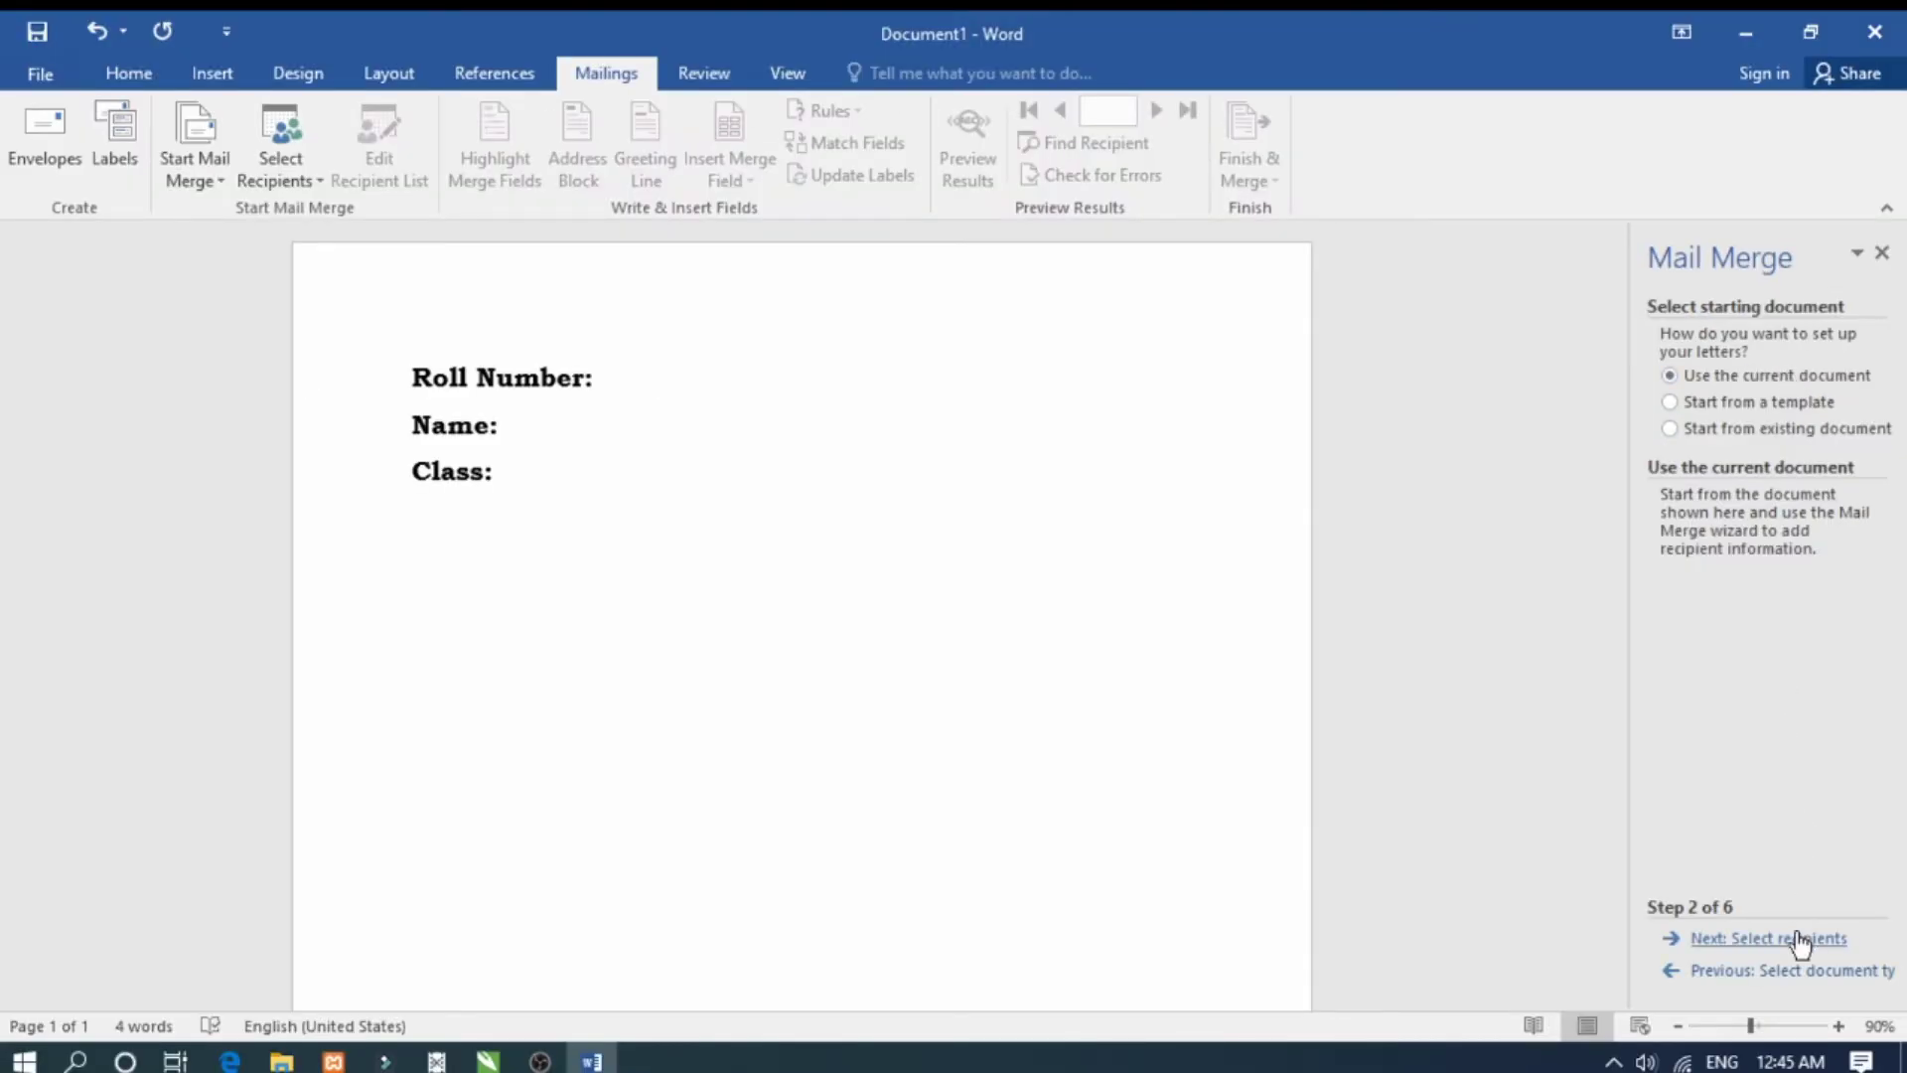
pyautogui.click(1801, 936)
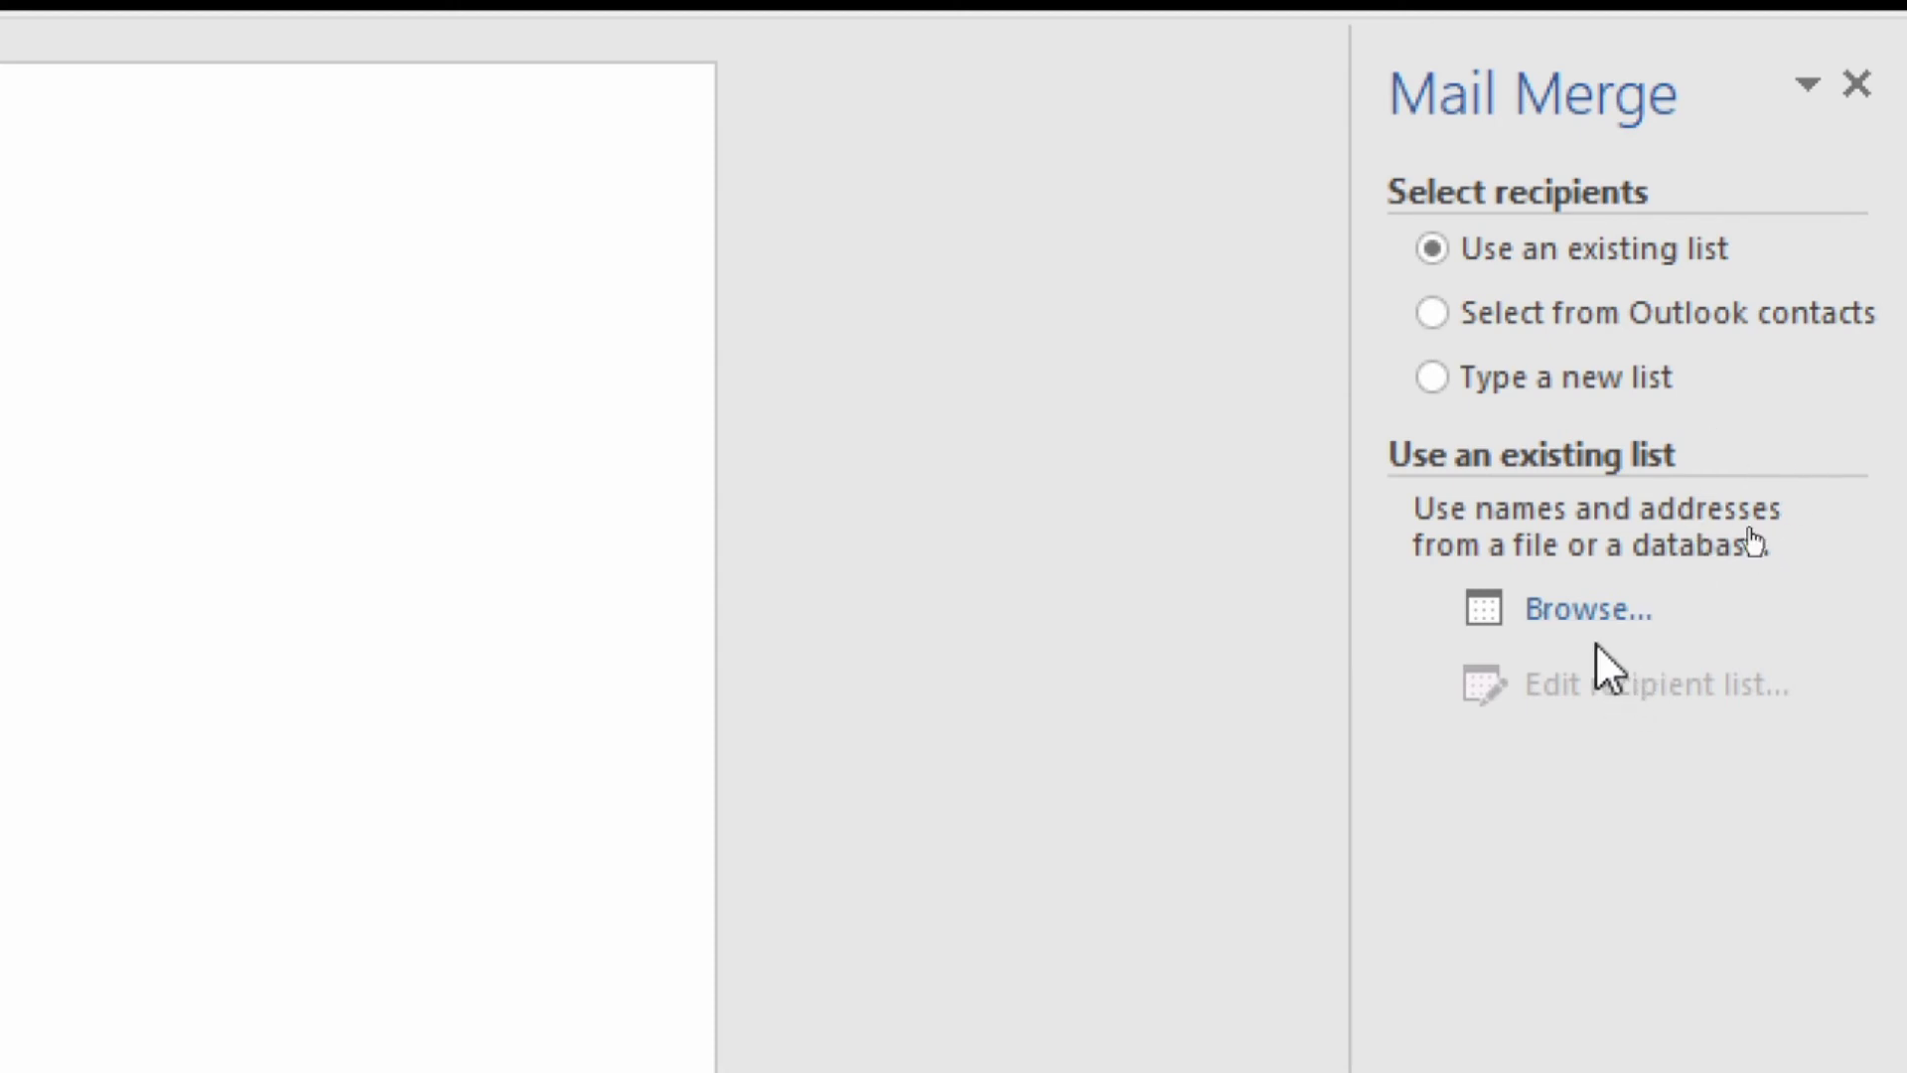
# Pick Database1 on the Desktop as the data source and accept all seven Student records
pyautogui.click(1585, 609)
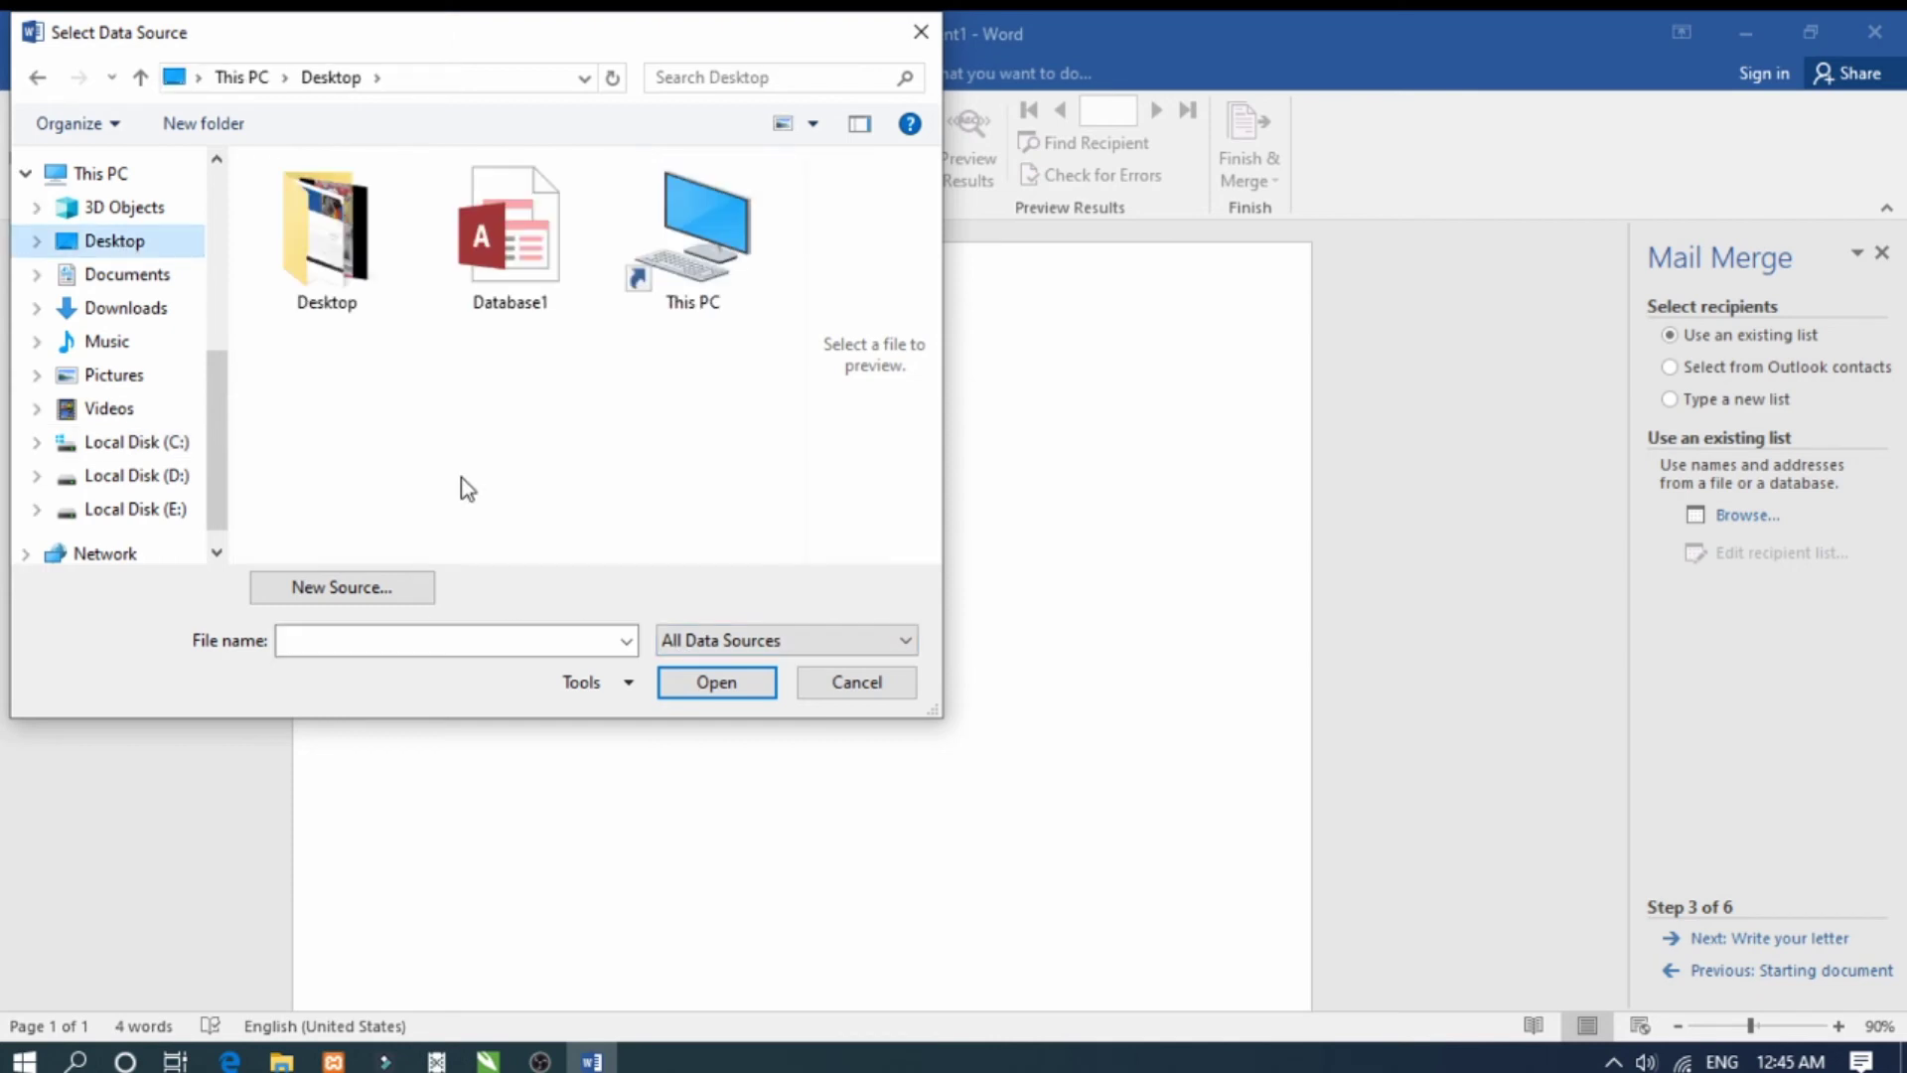
pyautogui.click(509, 279)
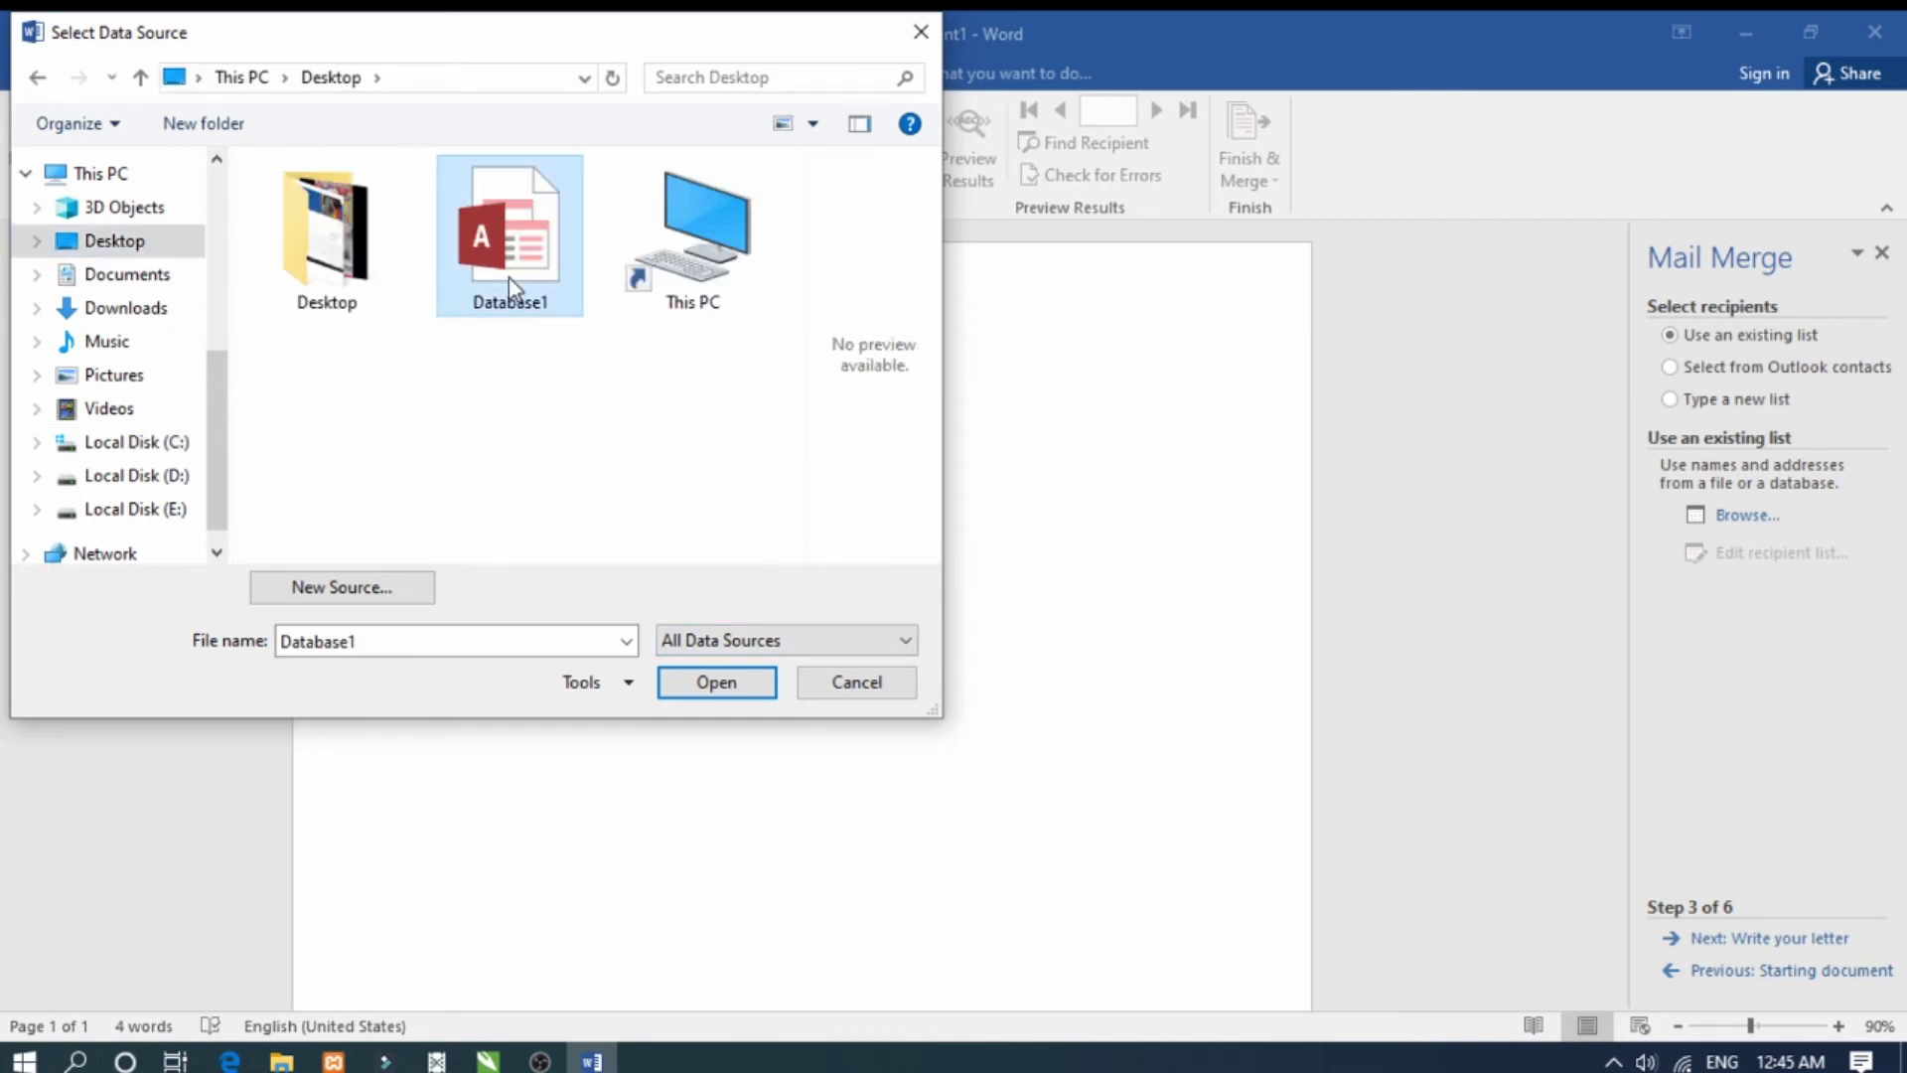
pyautogui.click(716, 683)
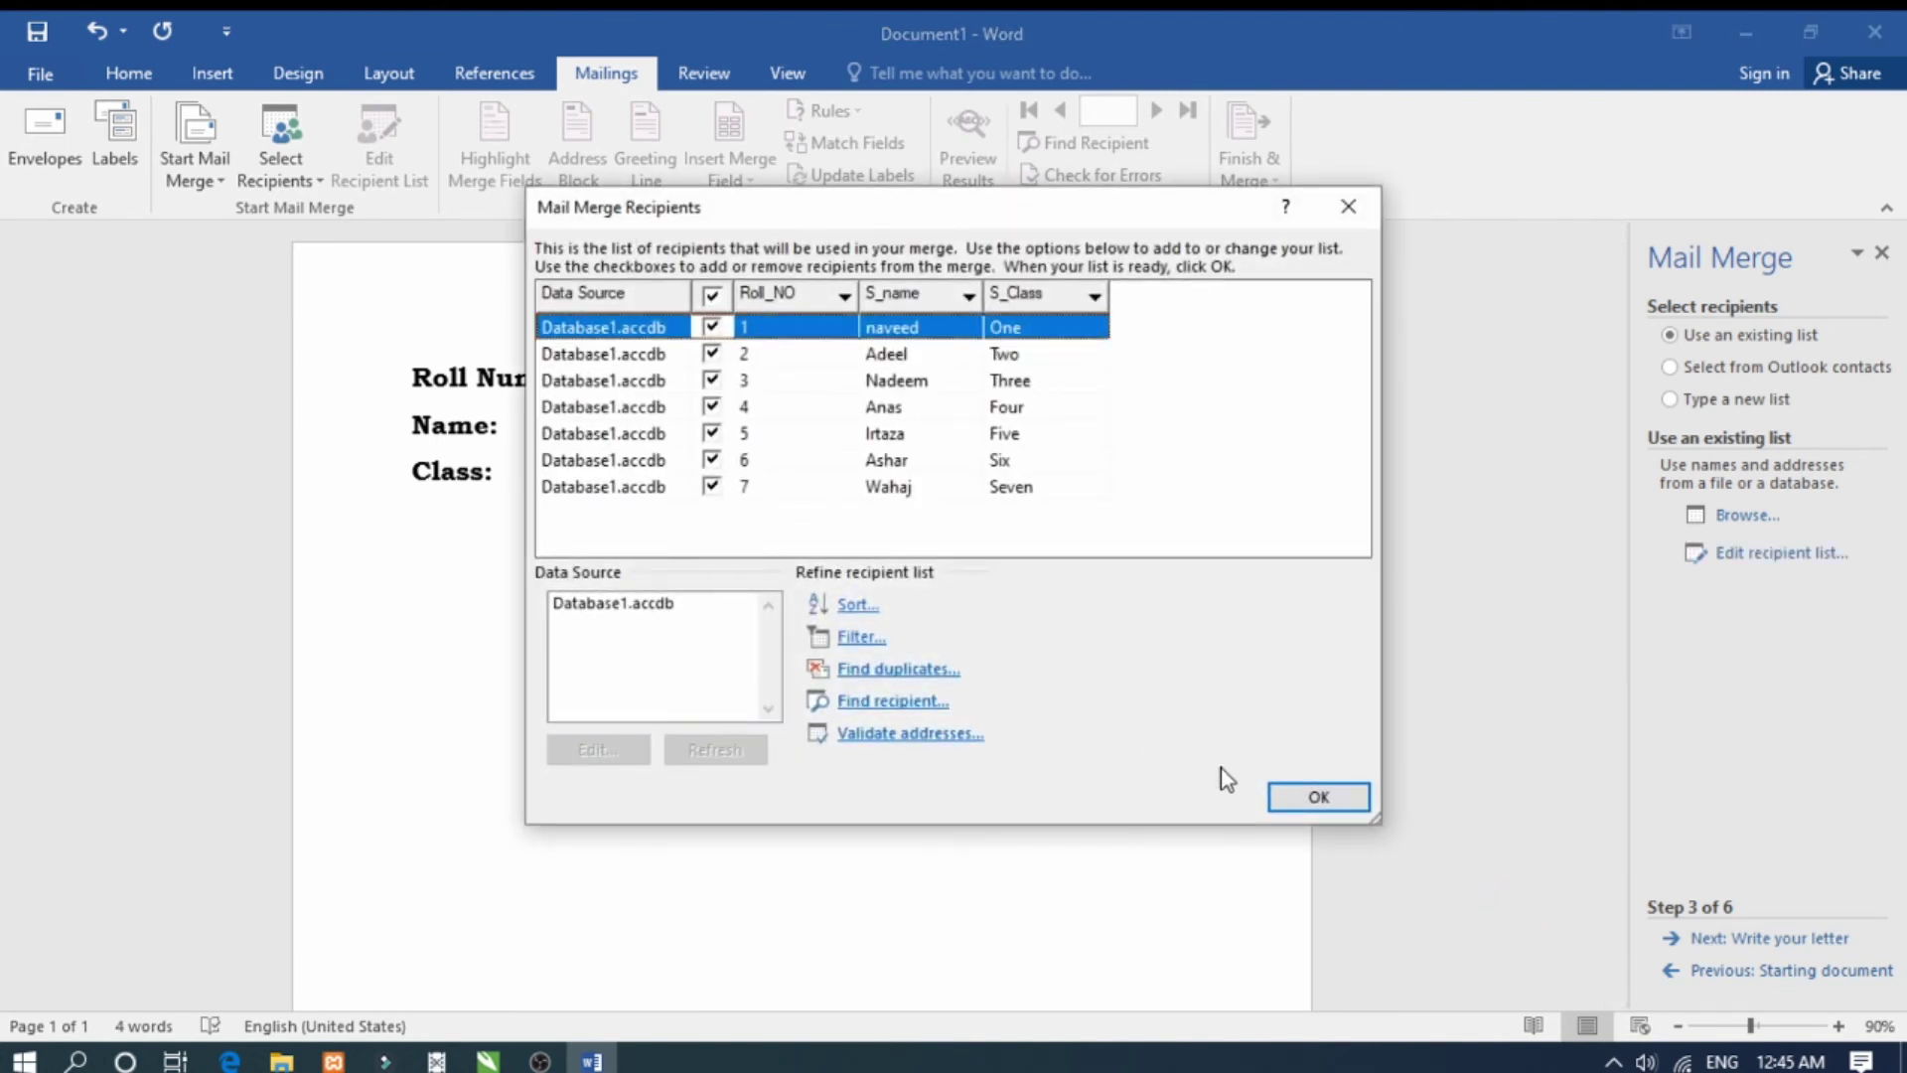
pyautogui.click(1317, 798)
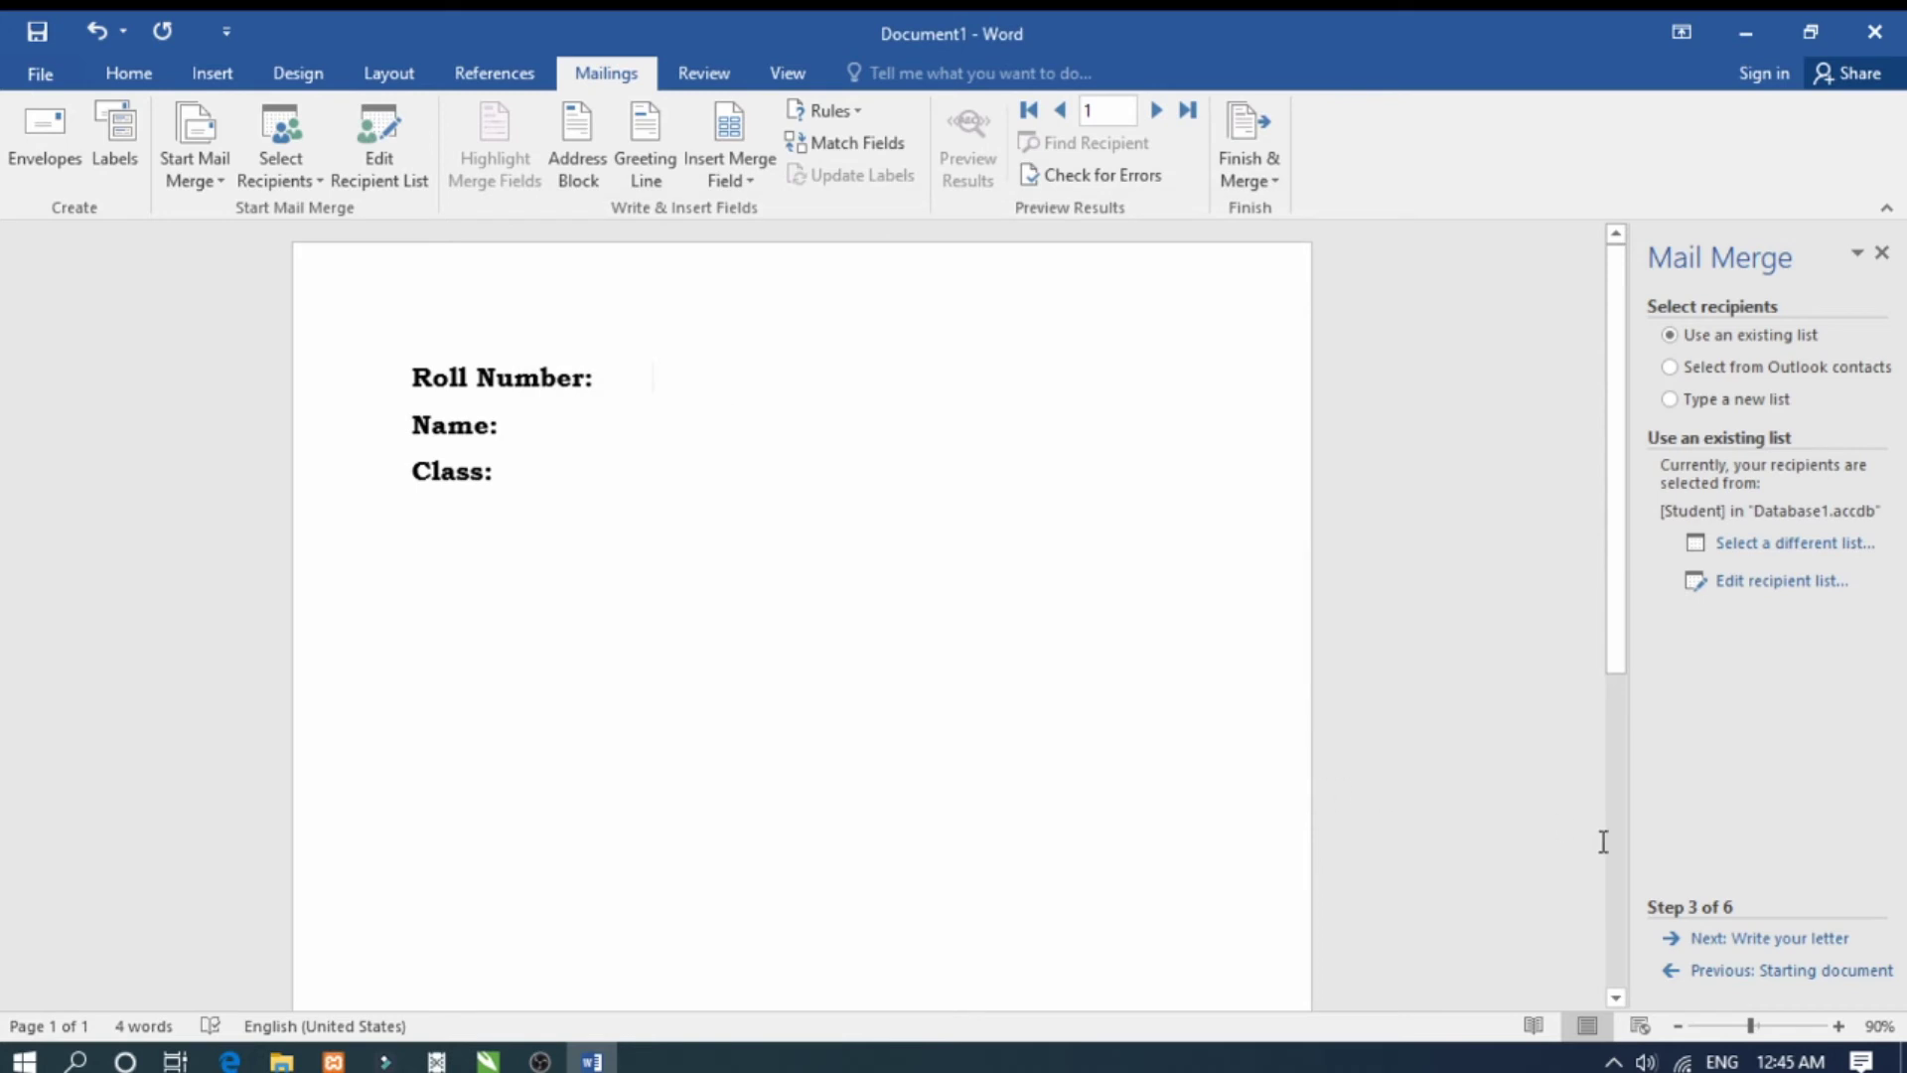
# Step the wizard past Write and Preview your letters to Step 6, Complete the merge
pyautogui.click(1738, 939)
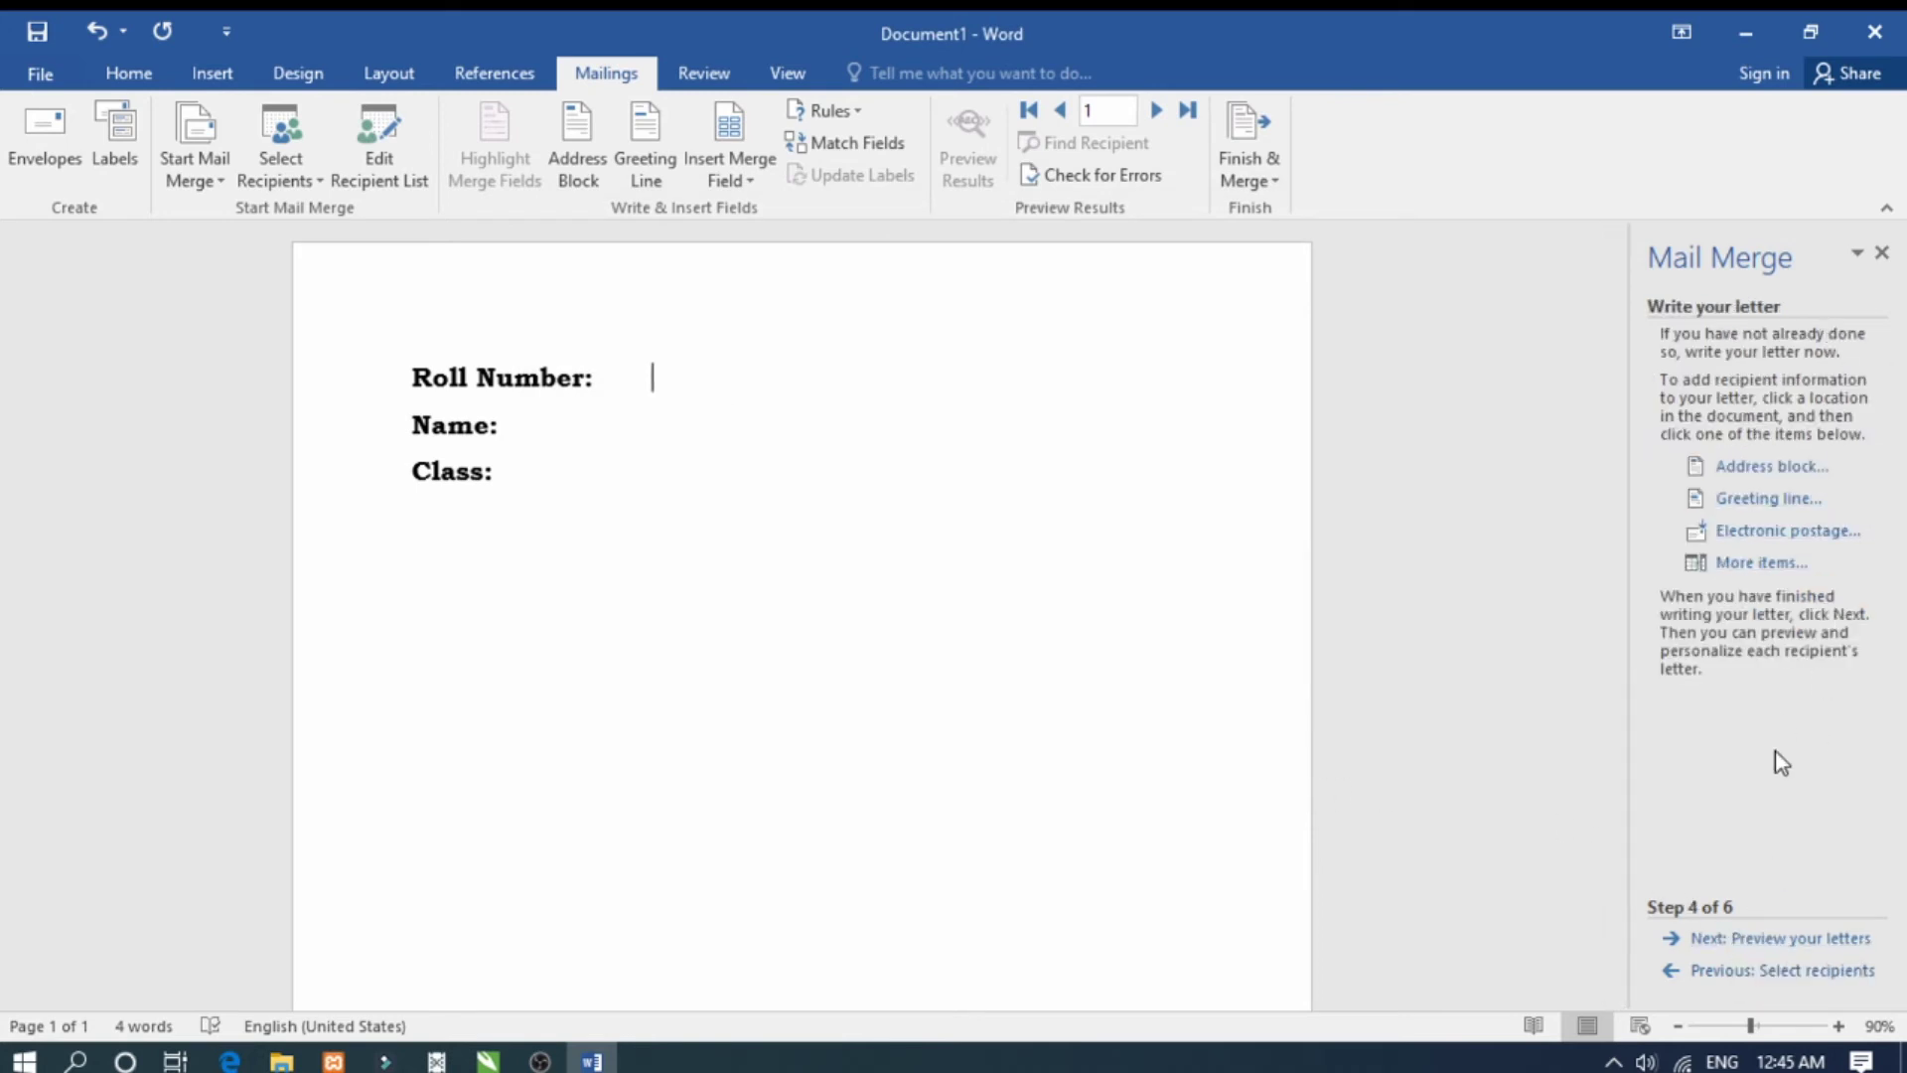
pyautogui.click(1805, 943)
pyautogui.click(1805, 943)
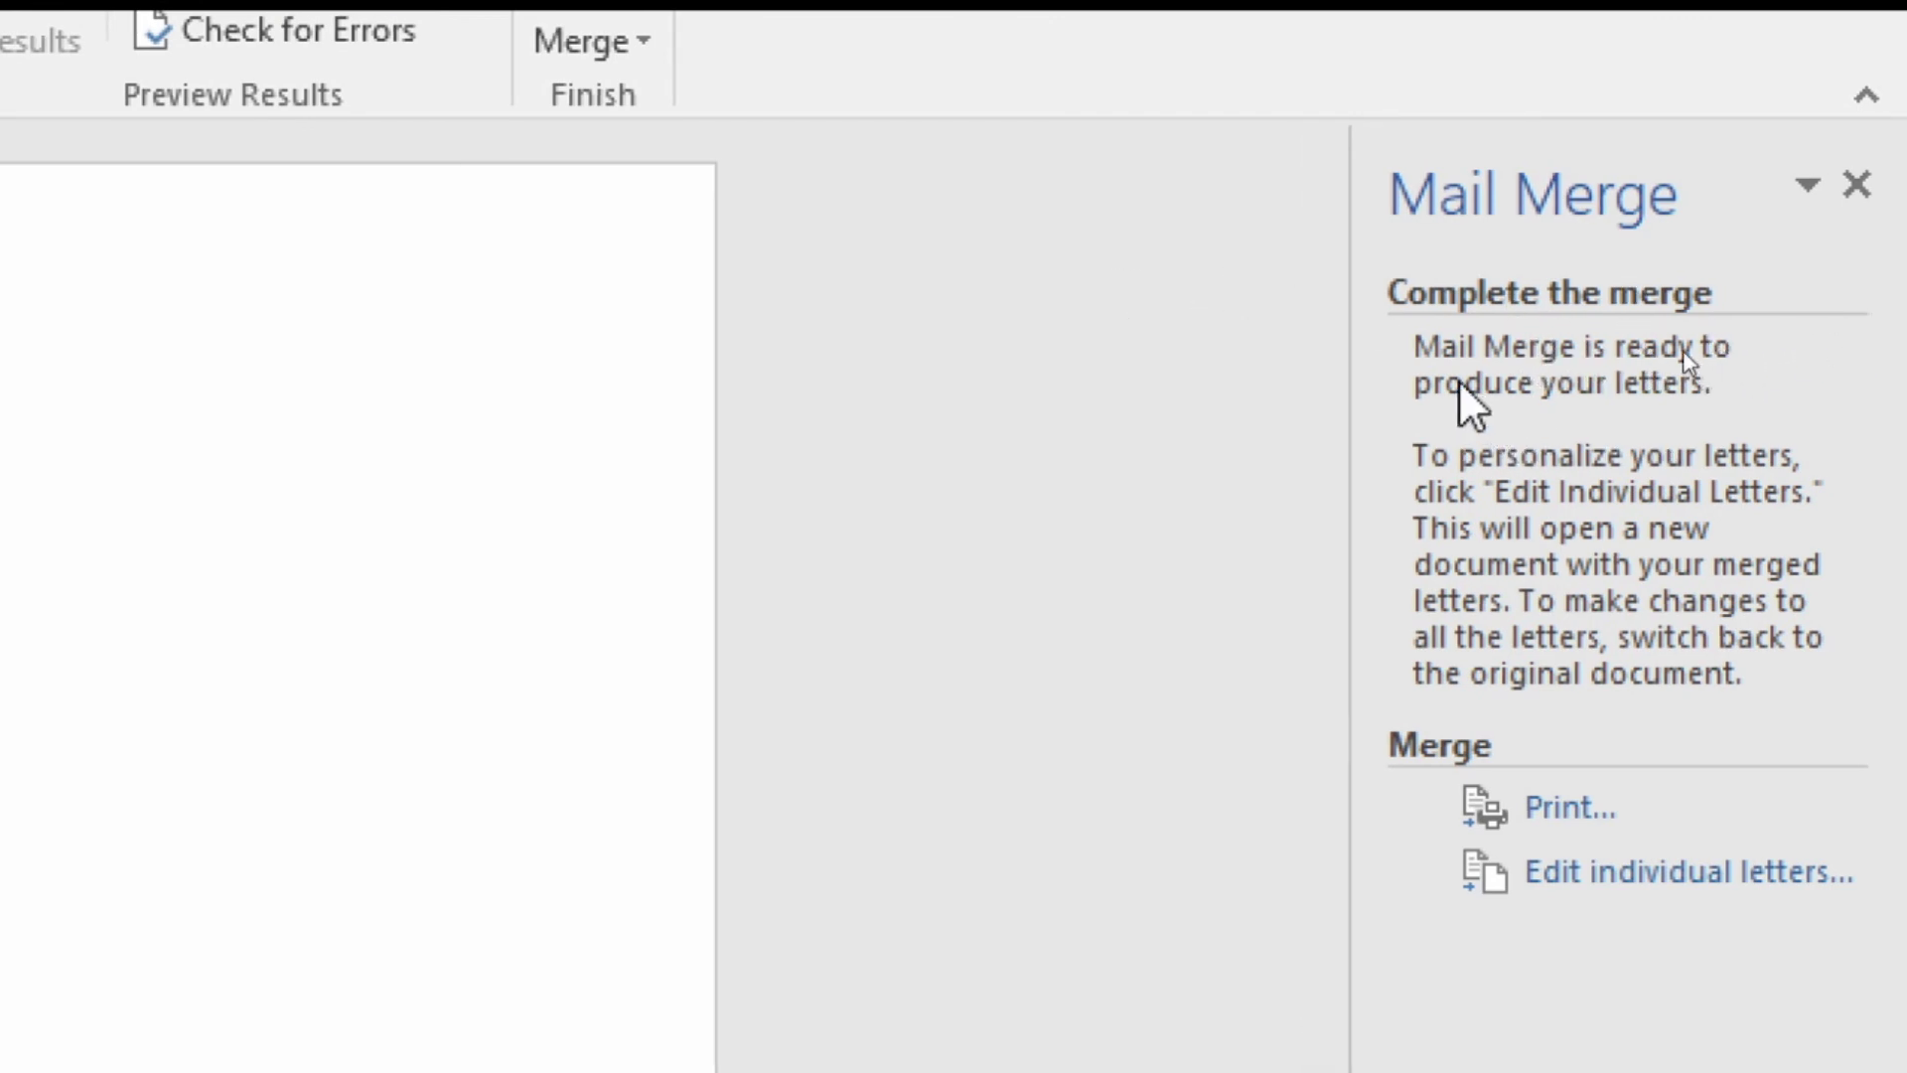
# Insert the Roll_NO, S_name and S_Class merge fields after the Roll Number, Name and Class labels
pyautogui.click(1858, 186)
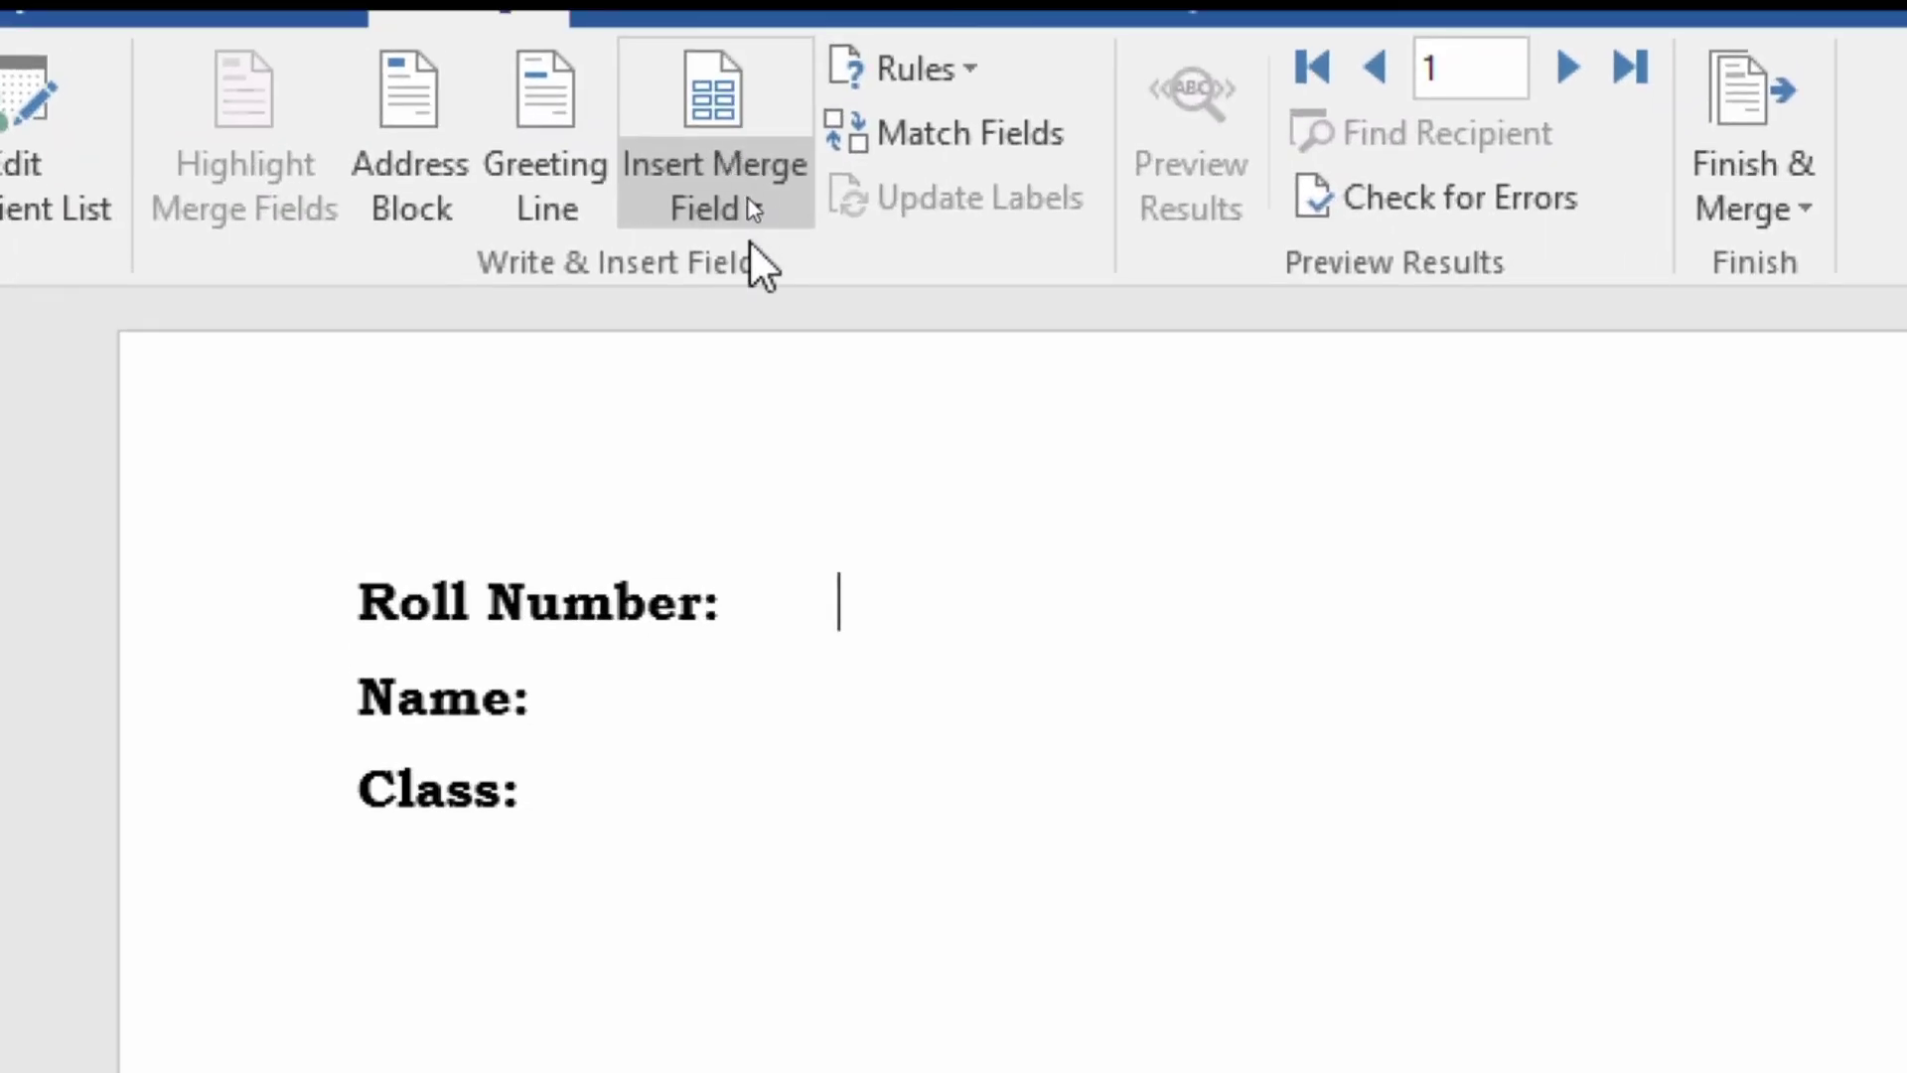
pyautogui.click(747, 198)
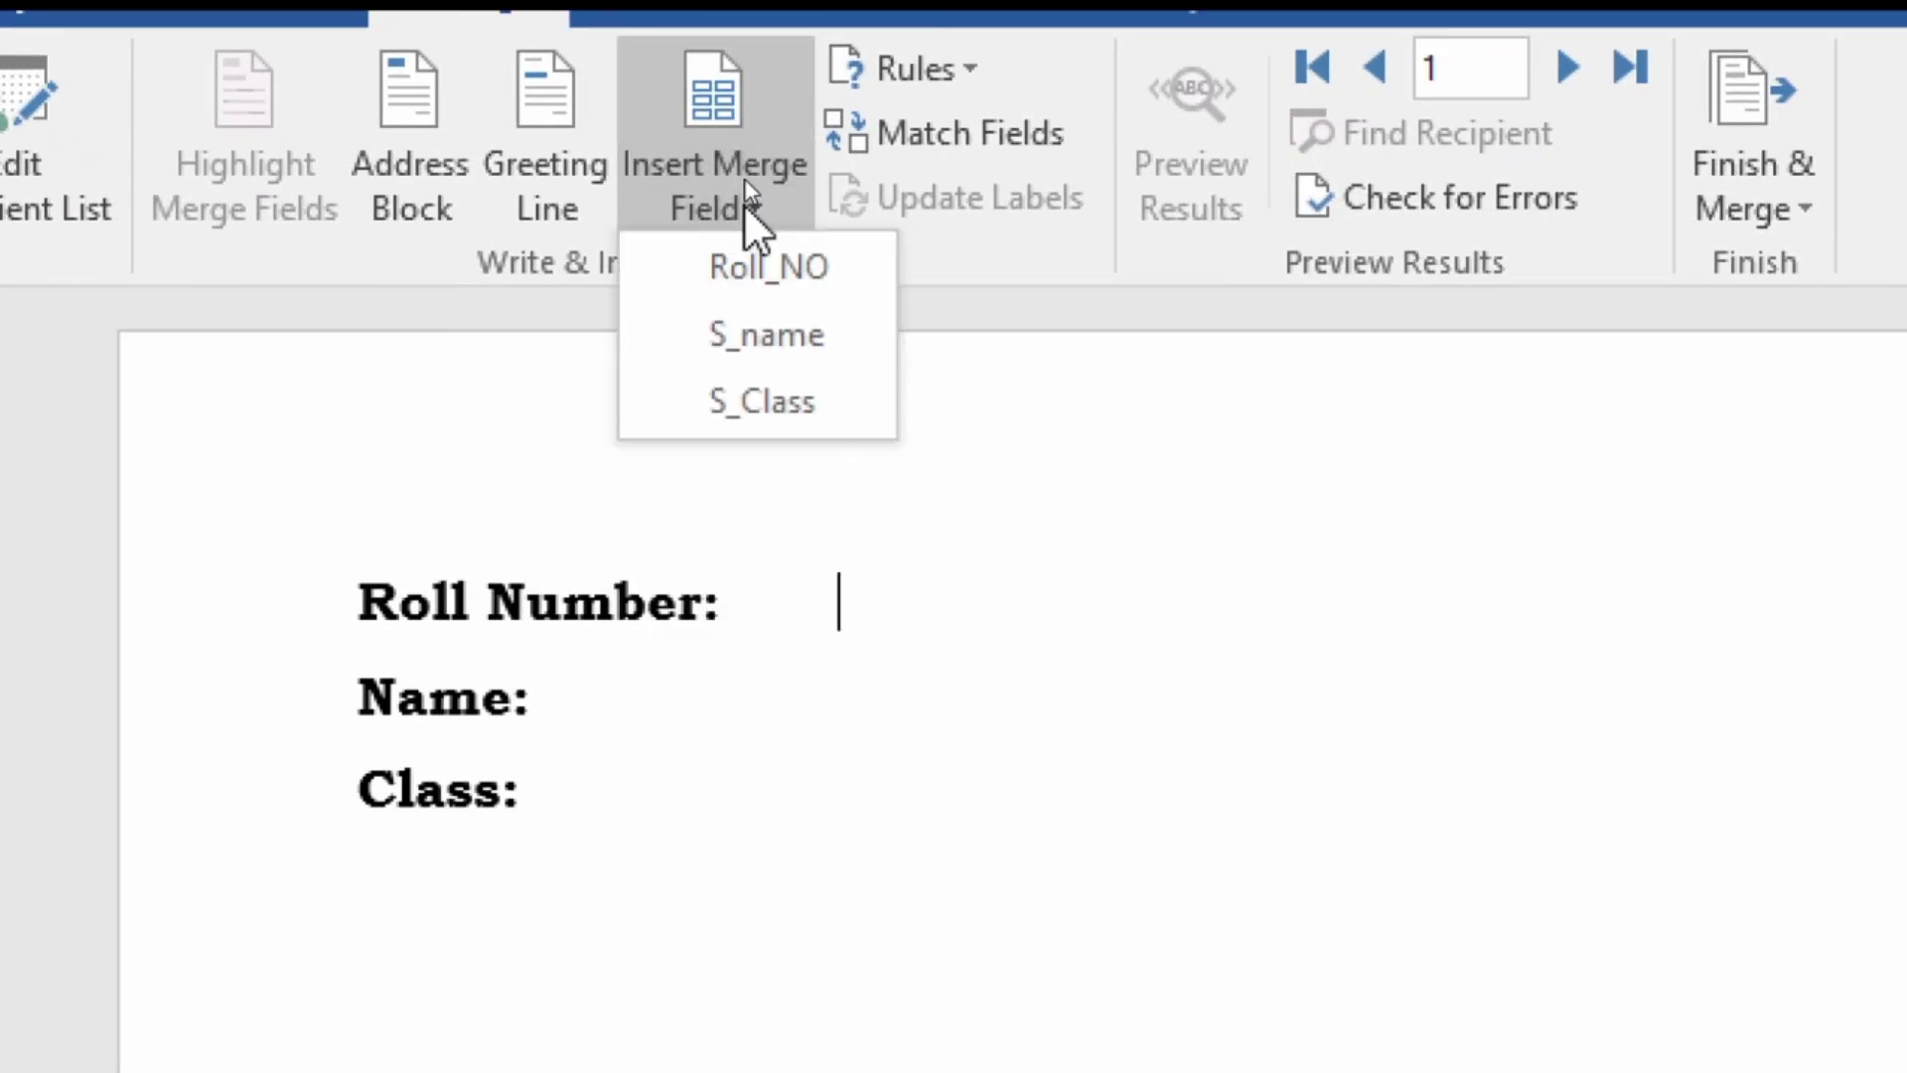
pyautogui.click(783, 270)
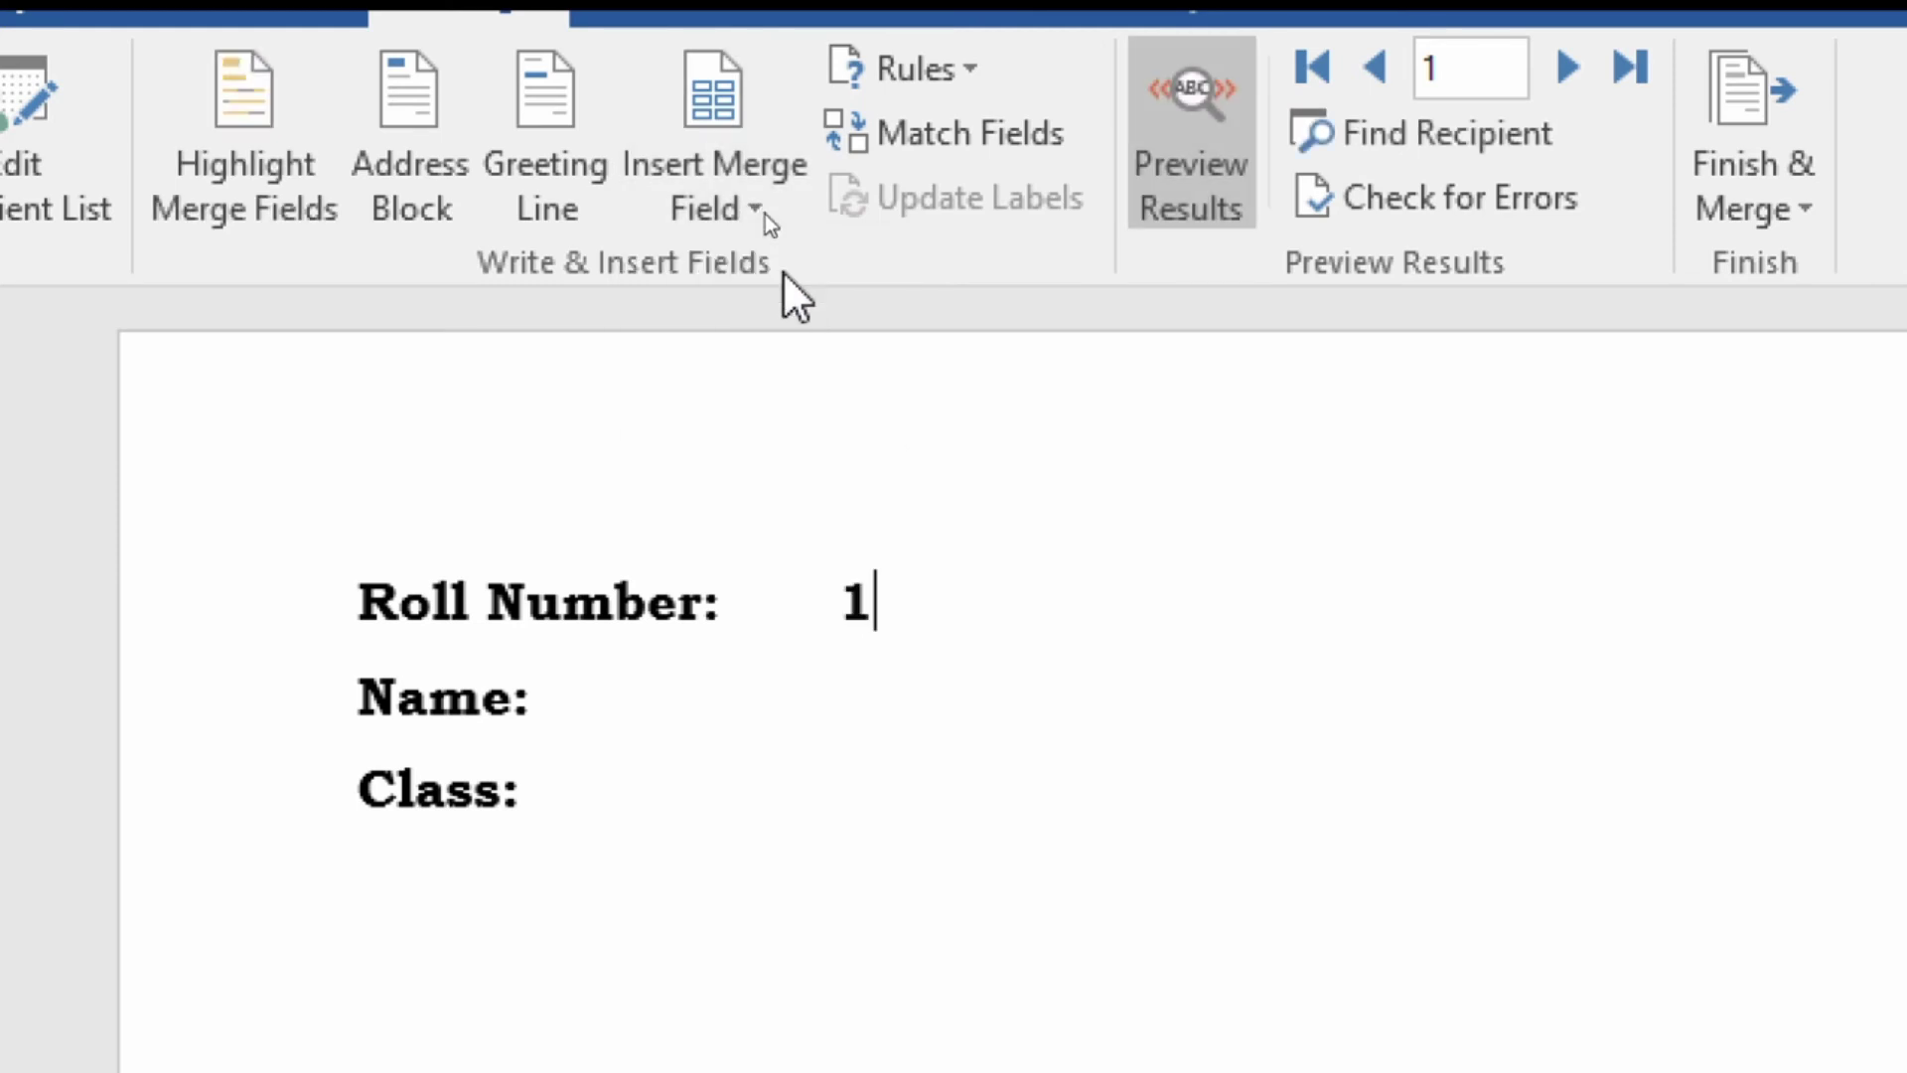
pyautogui.click(831, 707)
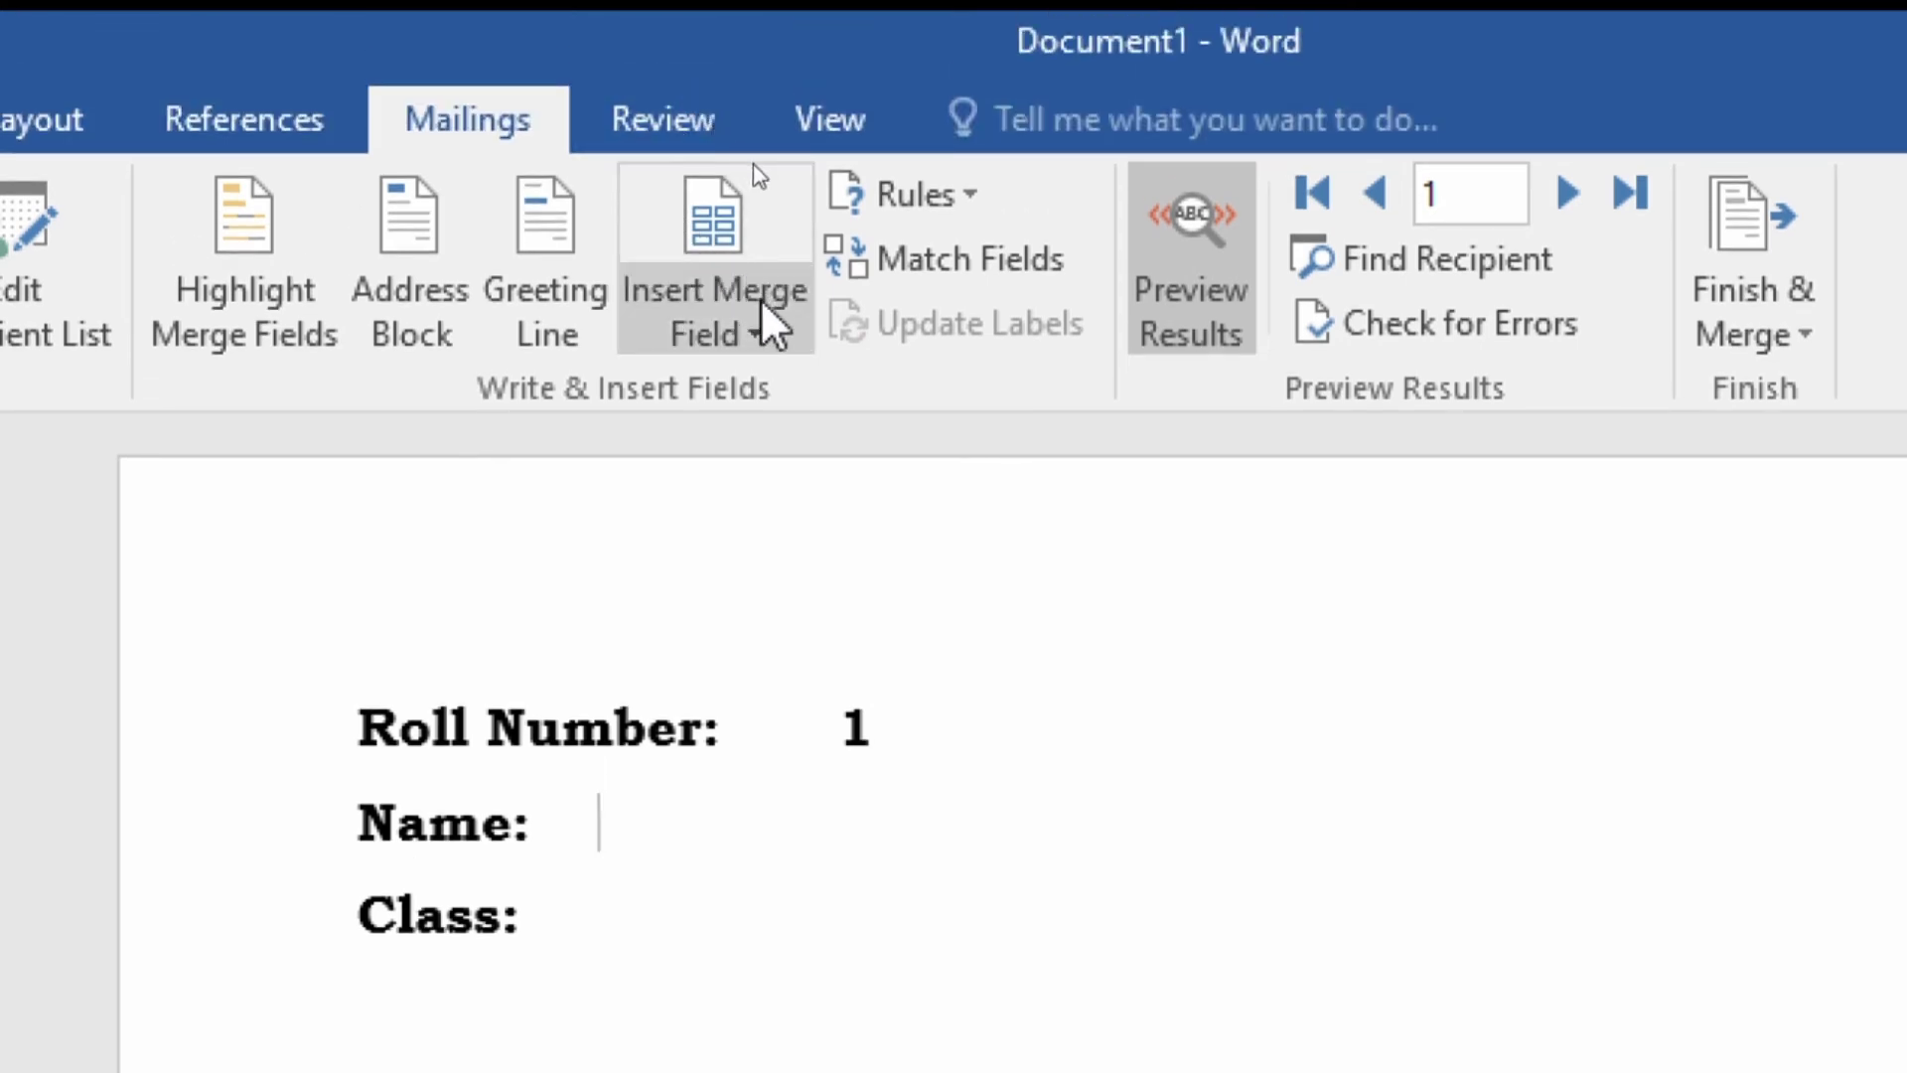
pyautogui.click(760, 298)
pyautogui.click(772, 457)
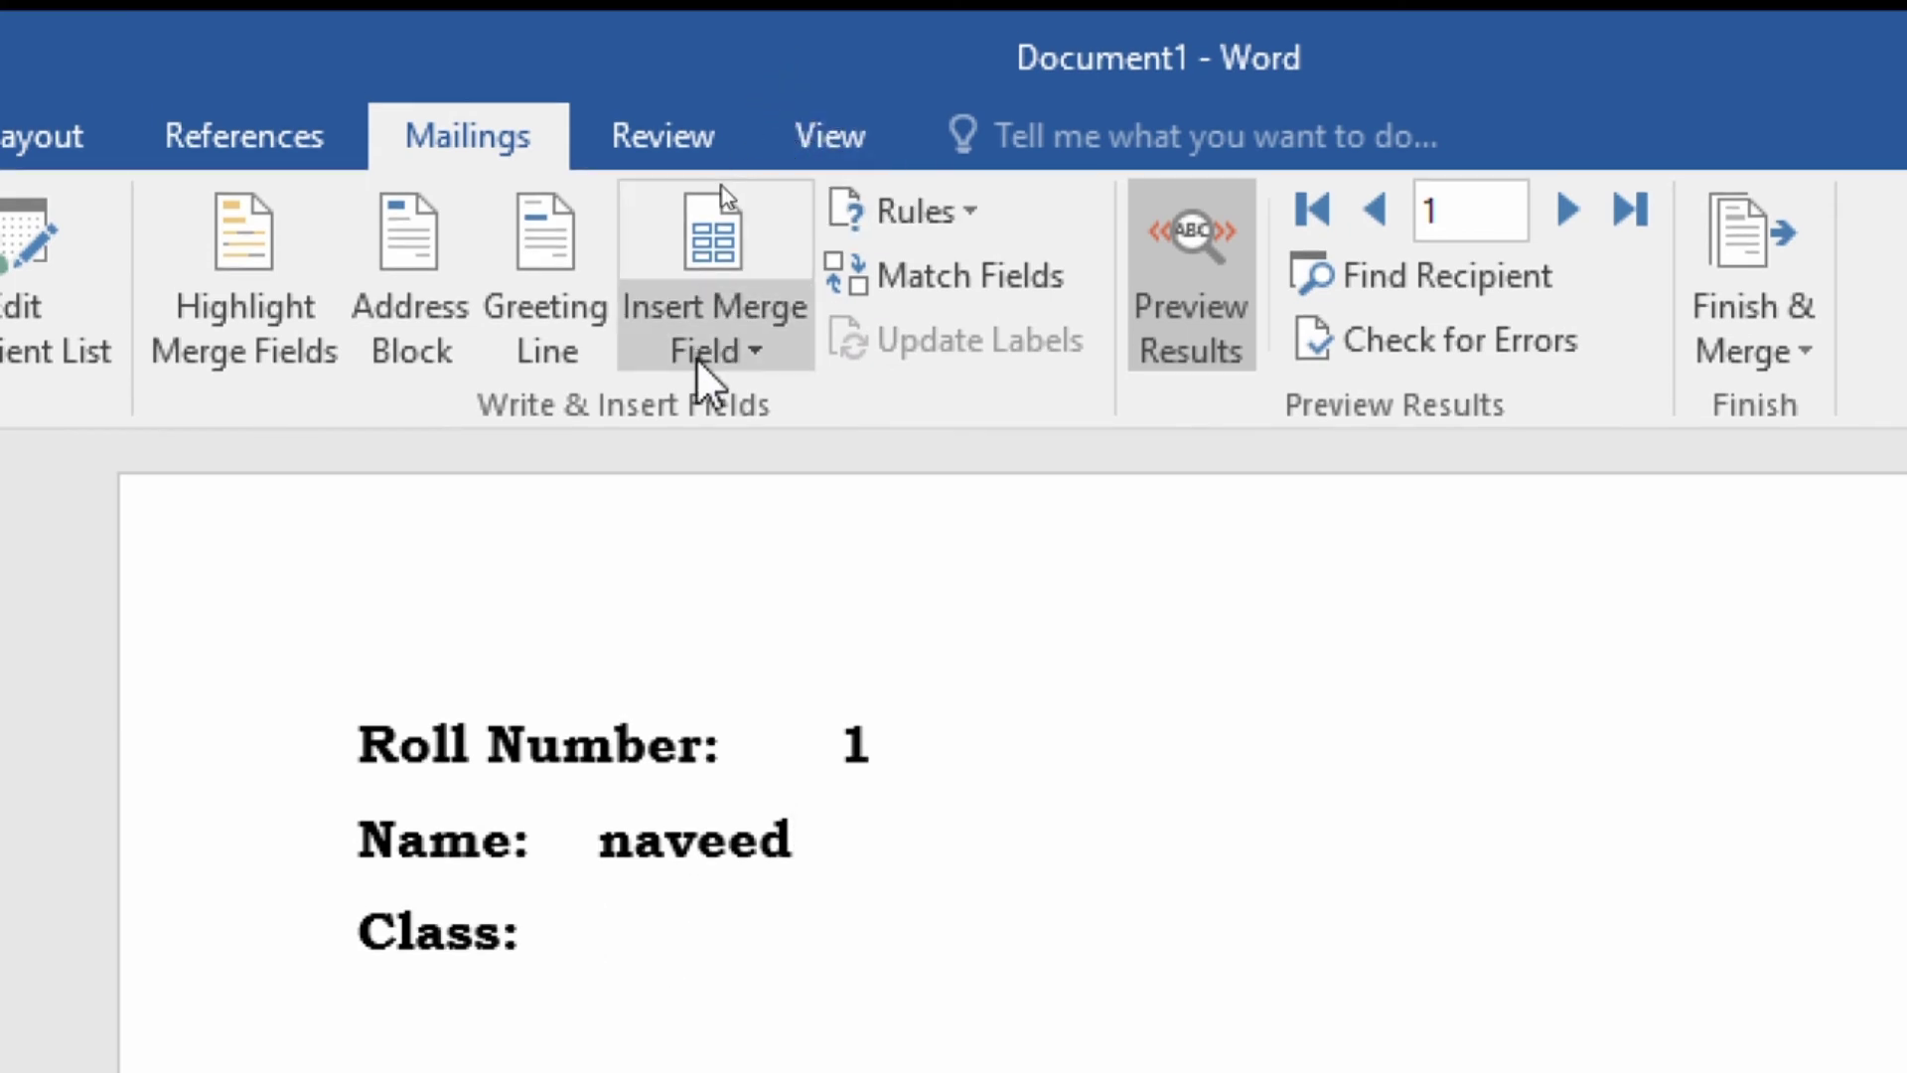
pyautogui.click(704, 363)
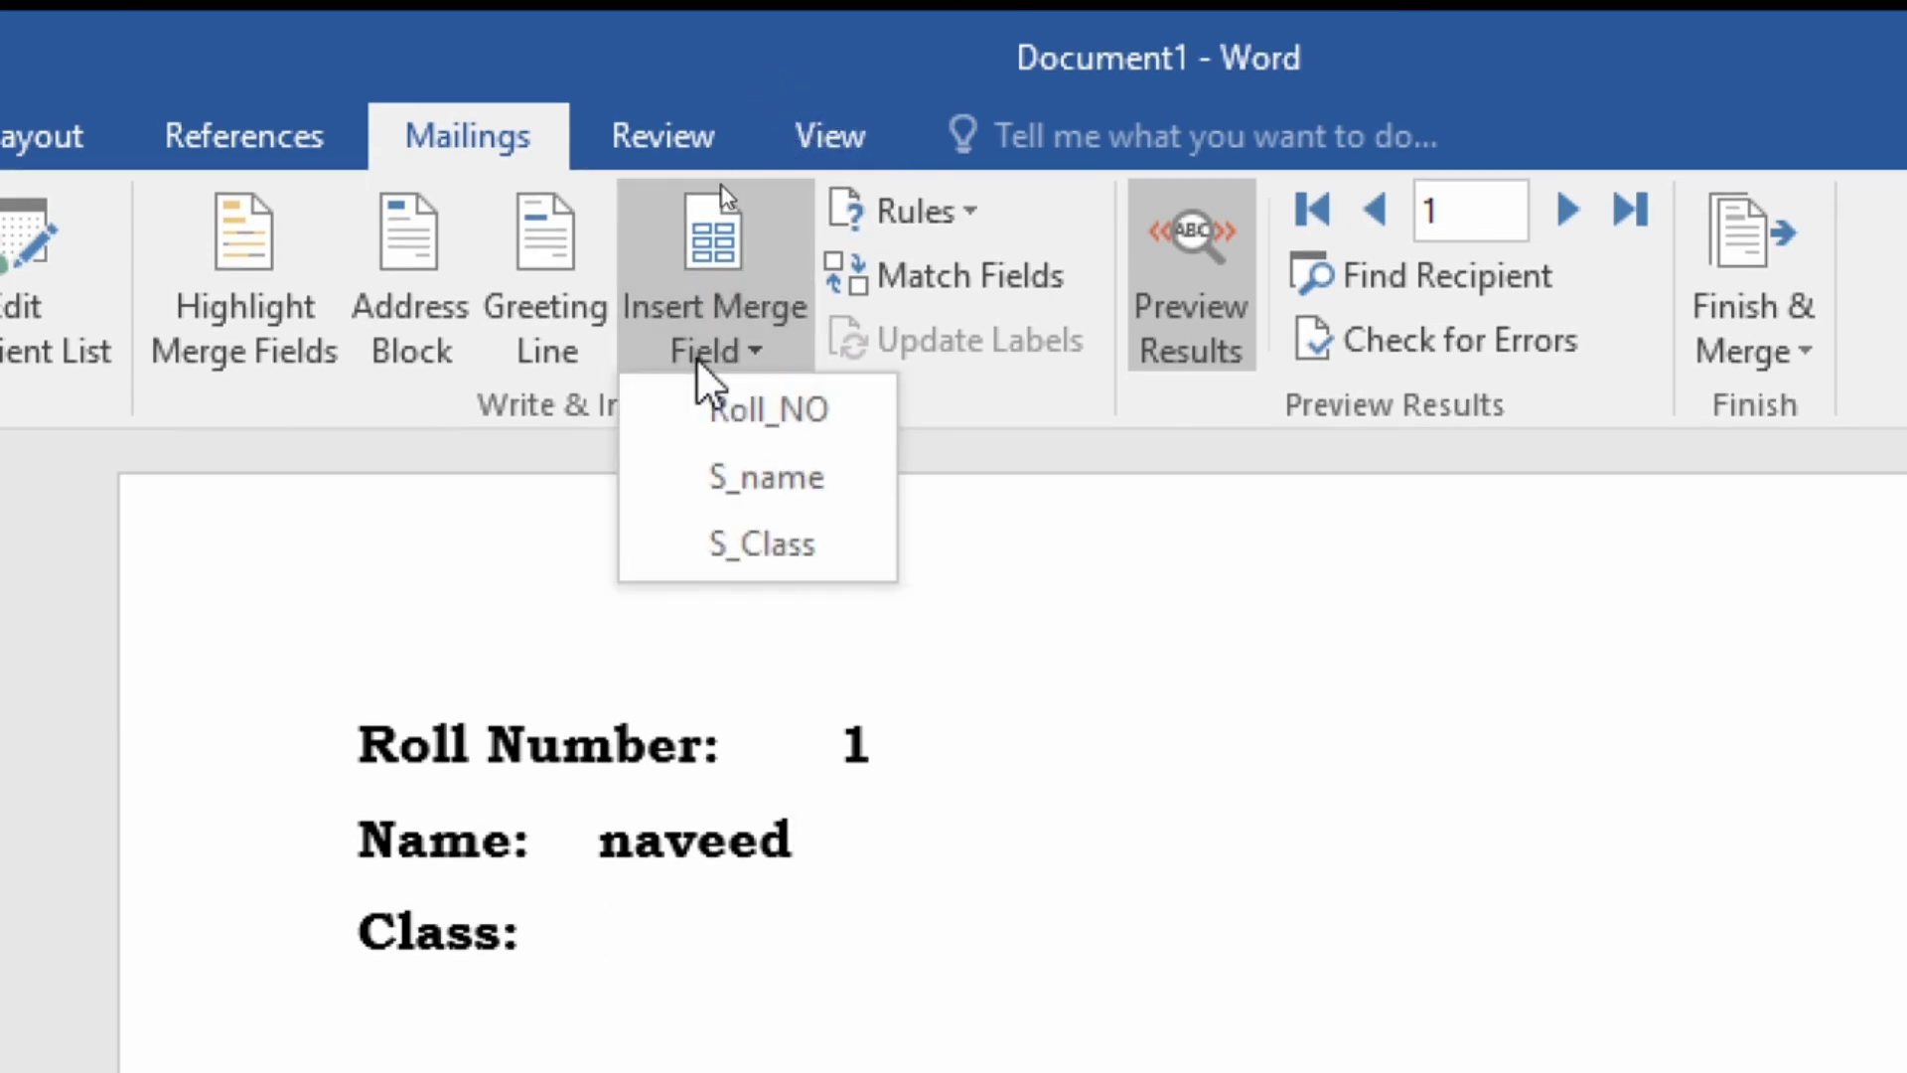
pyautogui.click(745, 566)
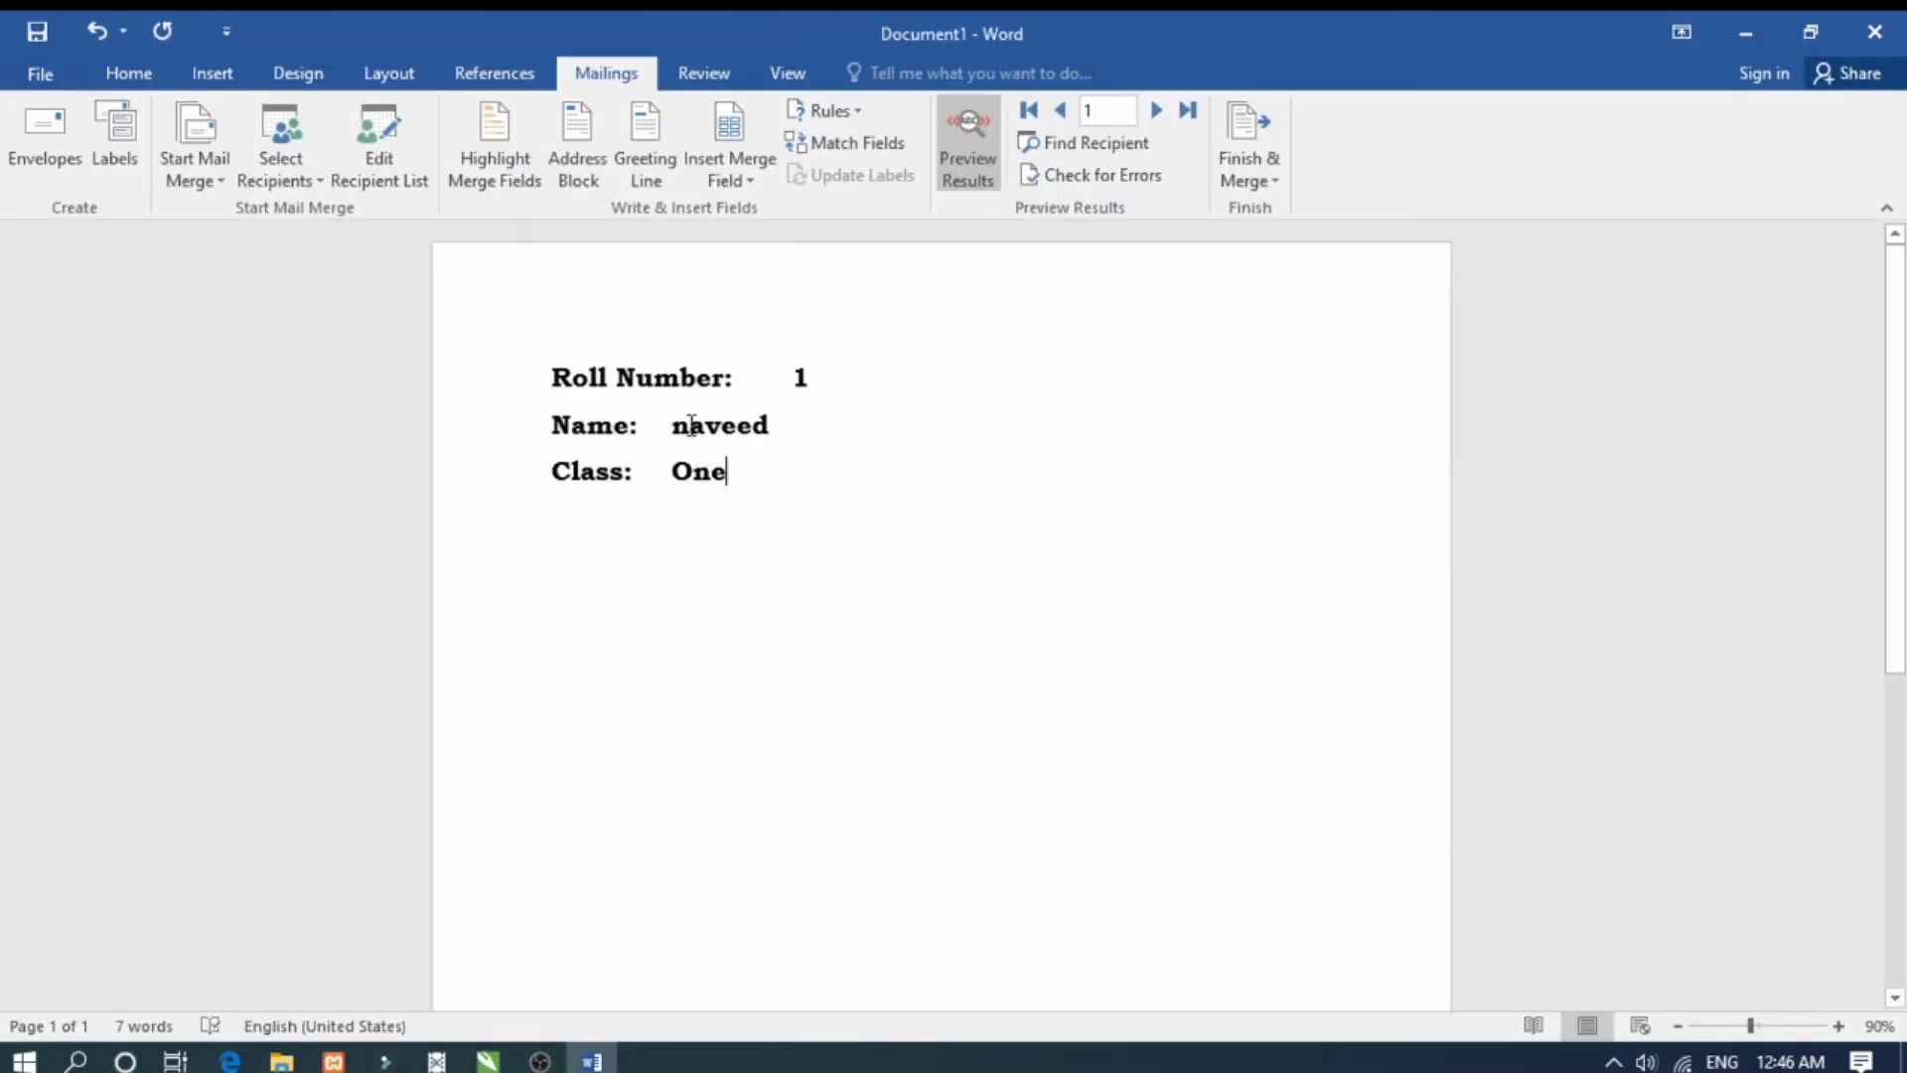
# Add two tabs before the name and class values to align them with the roll number
pyautogui.click(672, 428)
pyautogui.press('Tab')
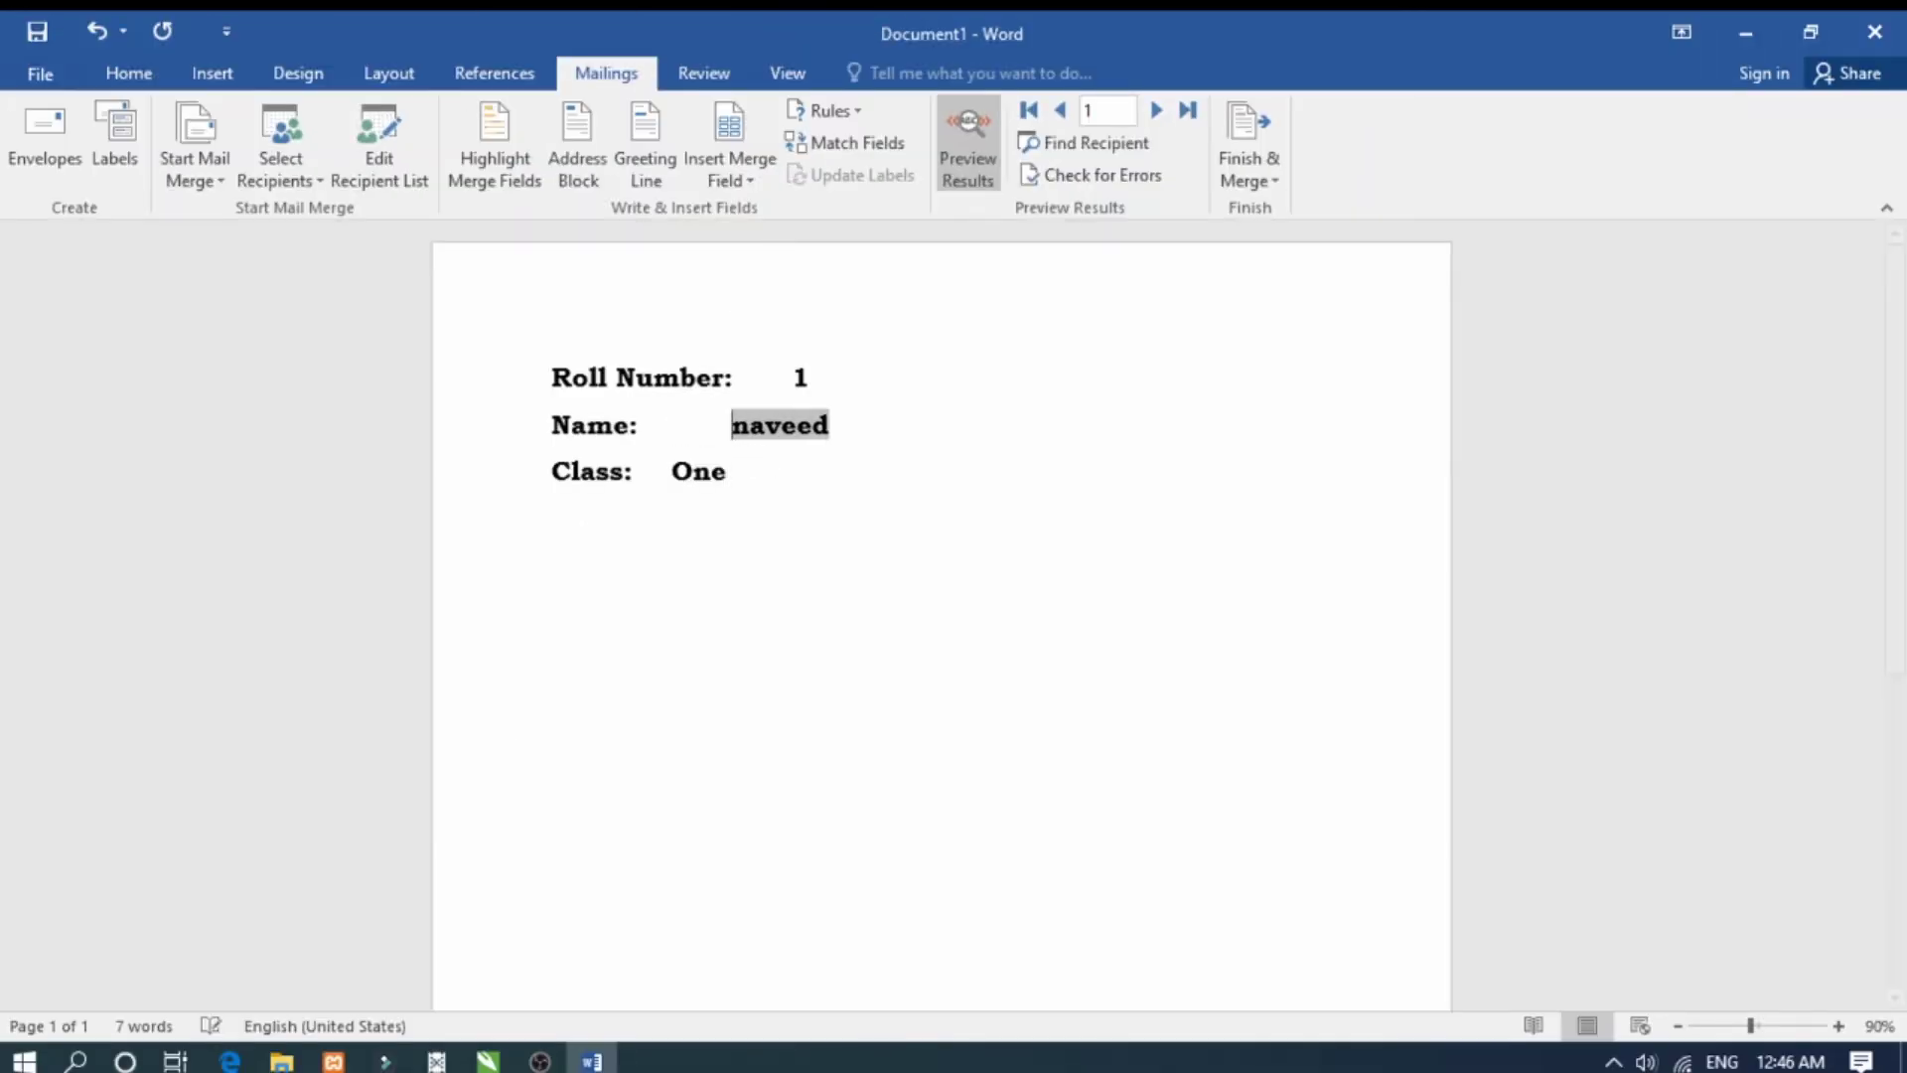
pyautogui.press('Tab')
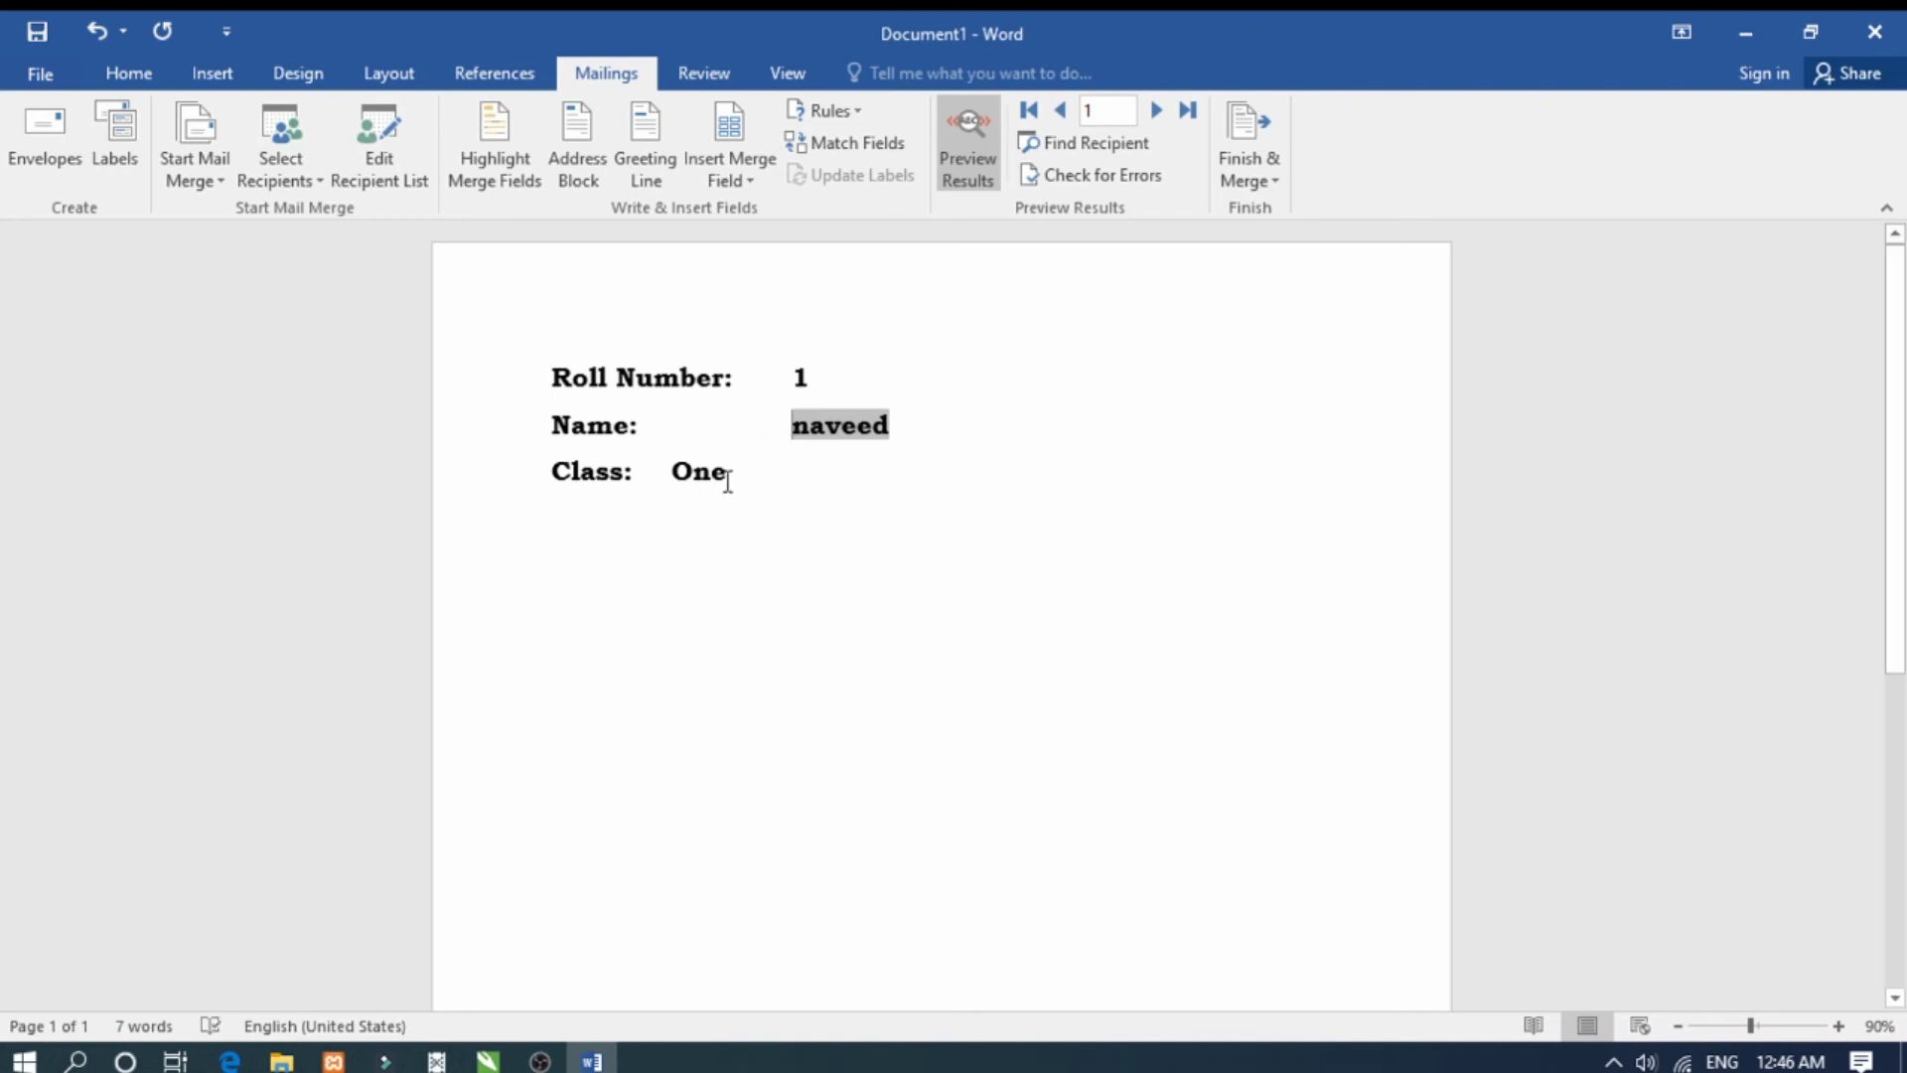
pyautogui.click(728, 476)
pyautogui.press('Tab')
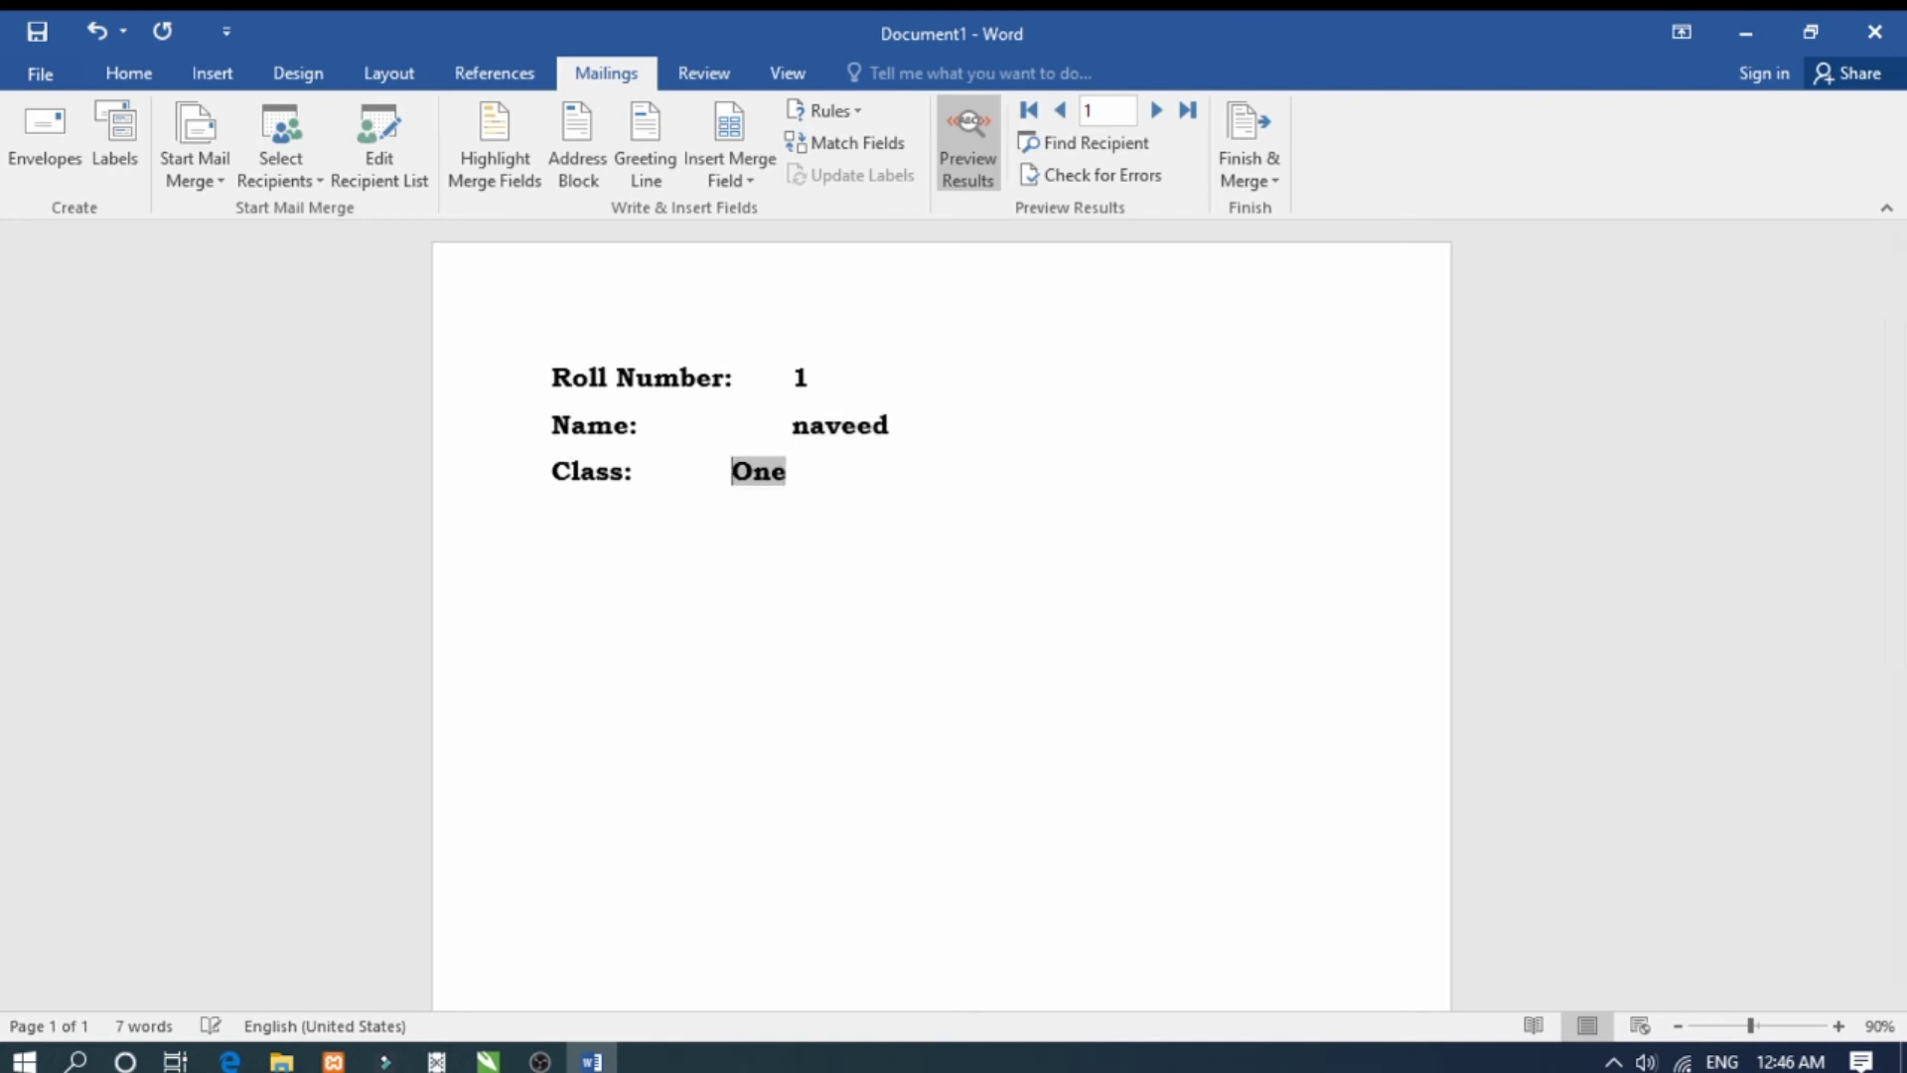
pyautogui.press('Tab')
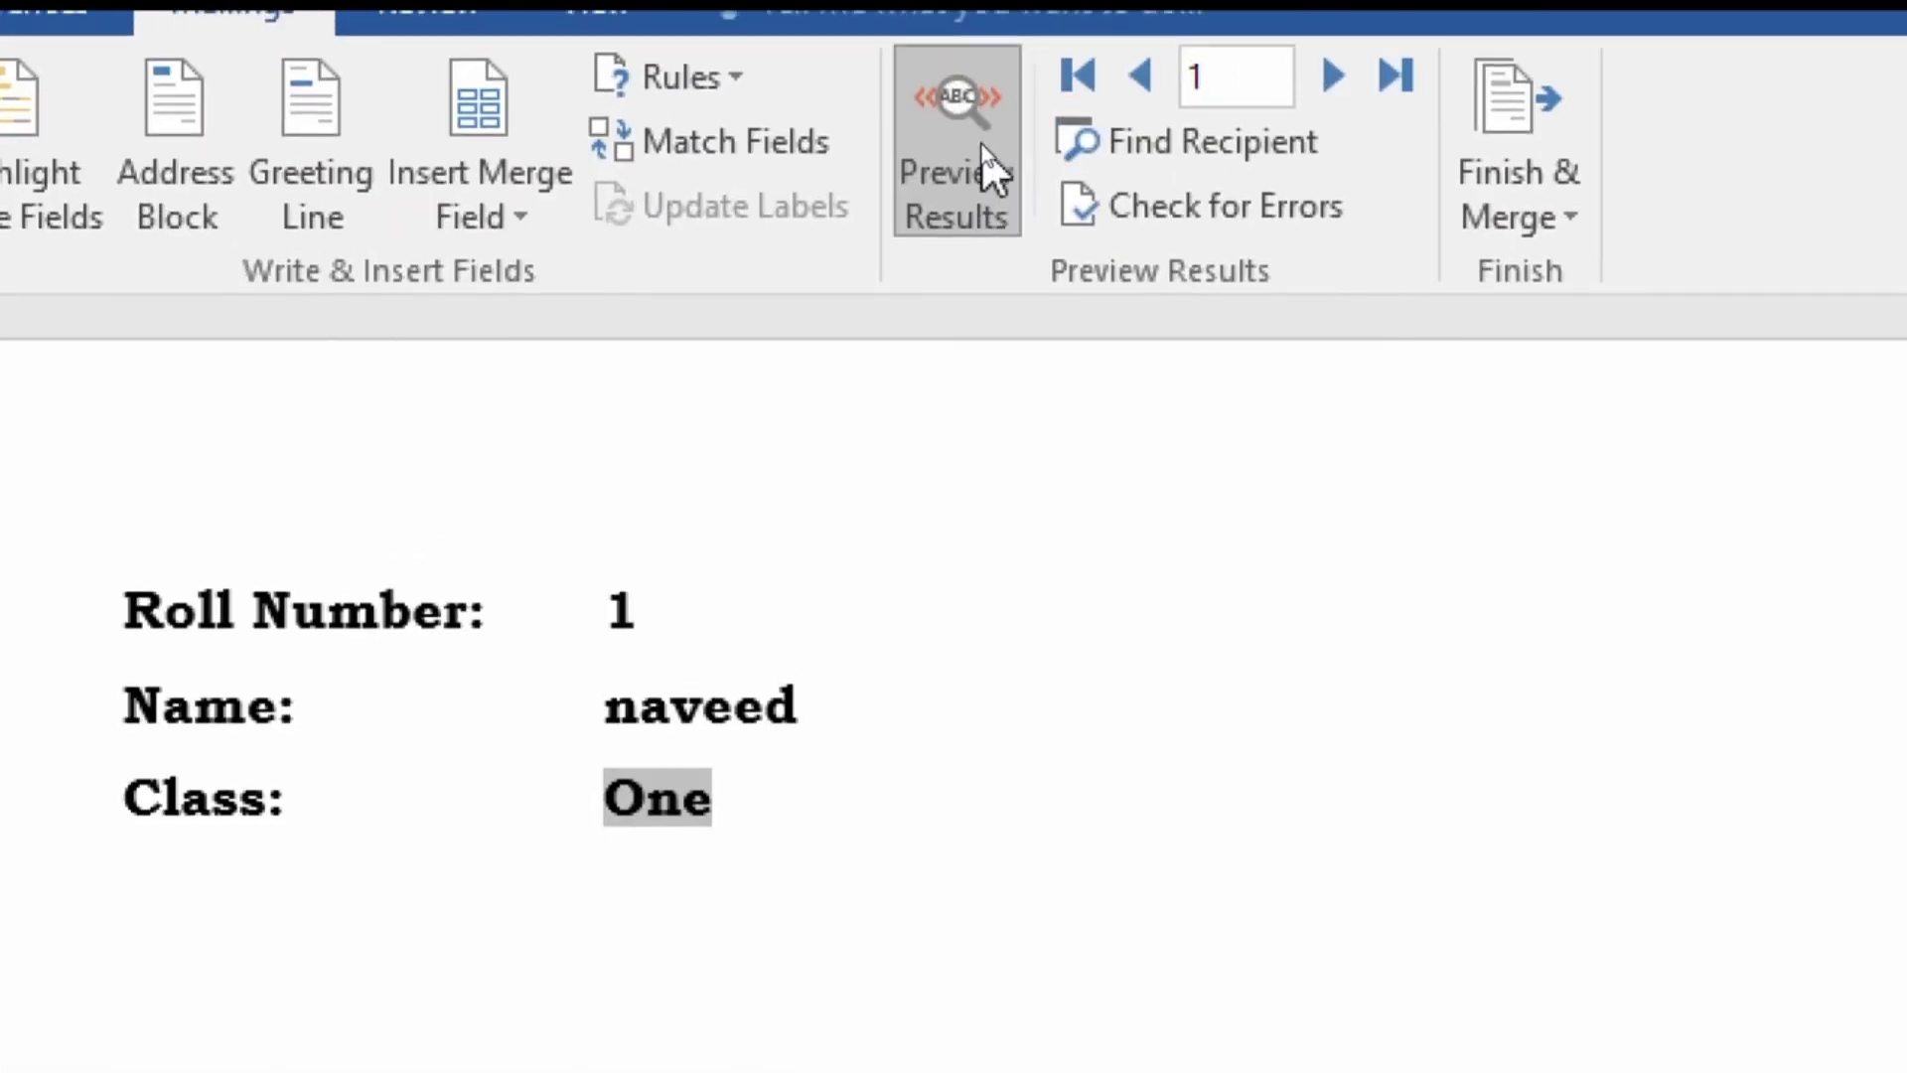
pyautogui.click(964, 146)
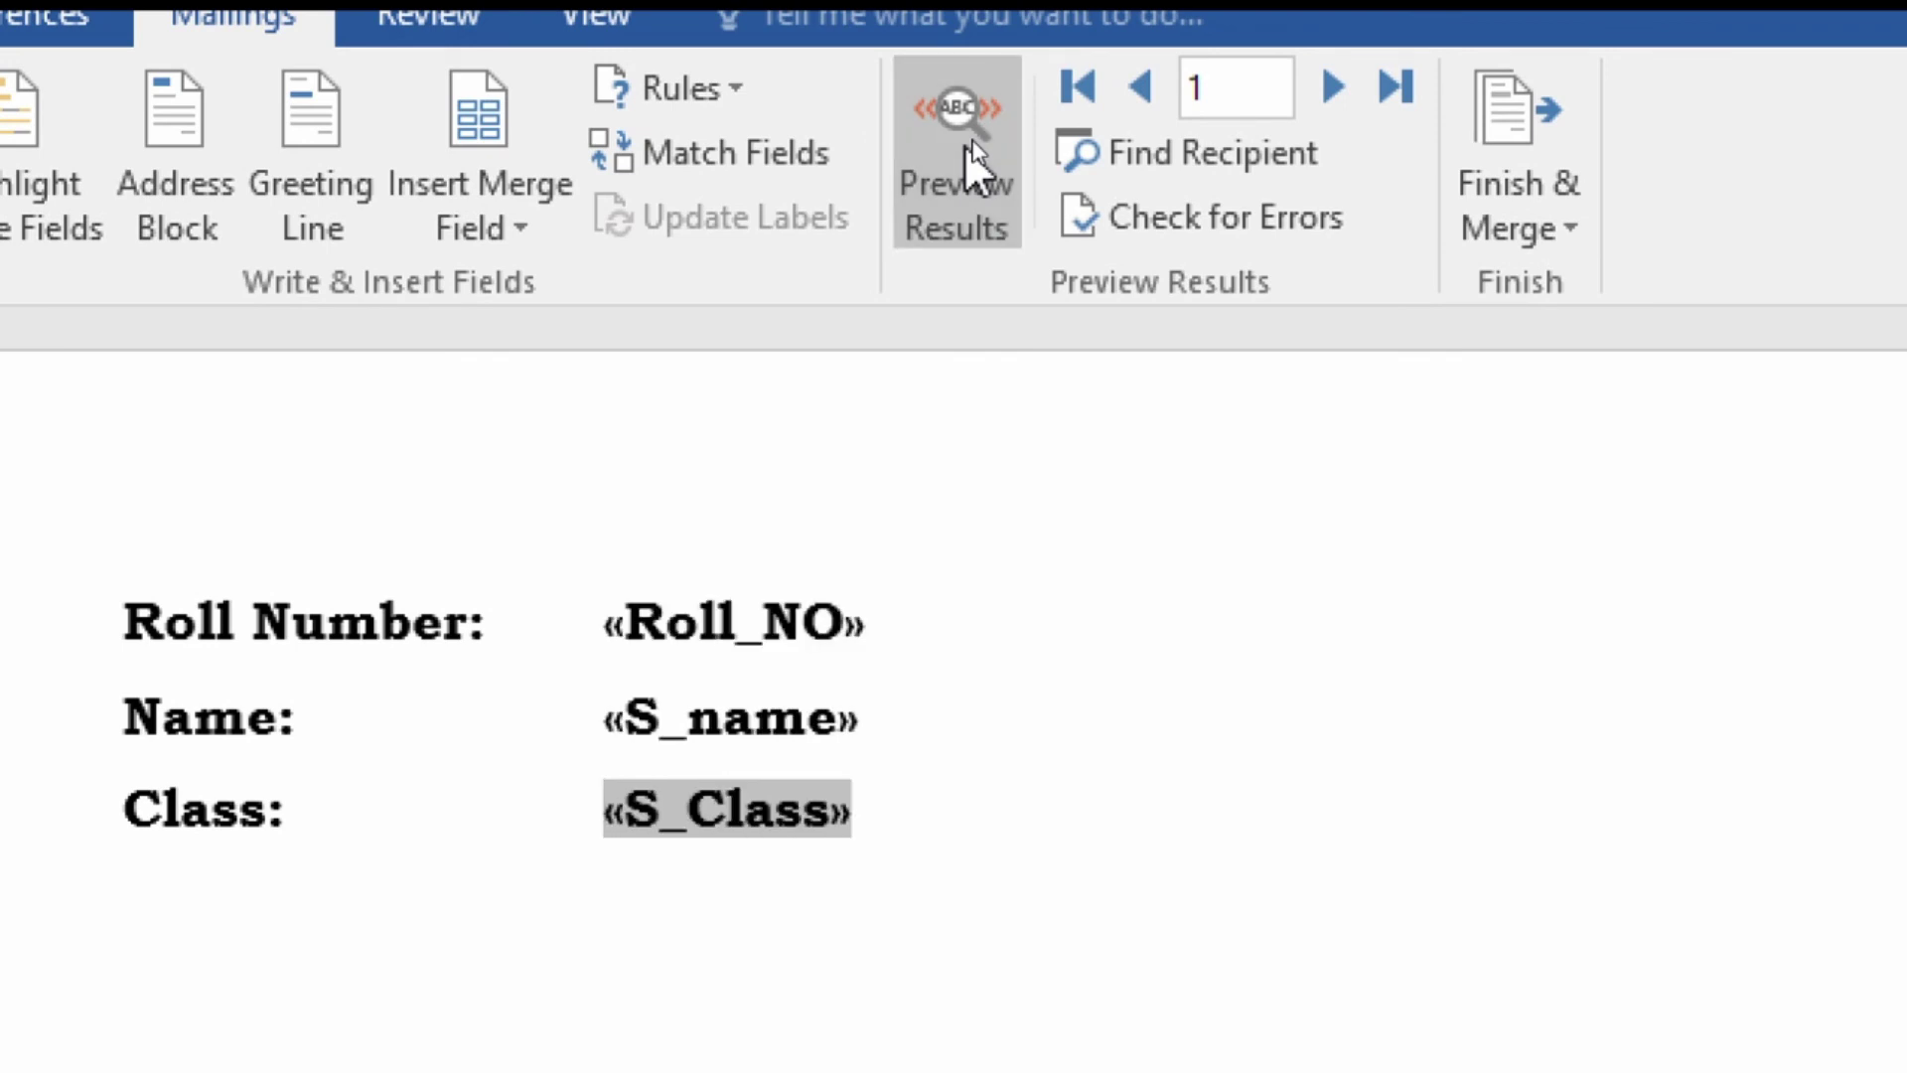
pyautogui.click(964, 146)
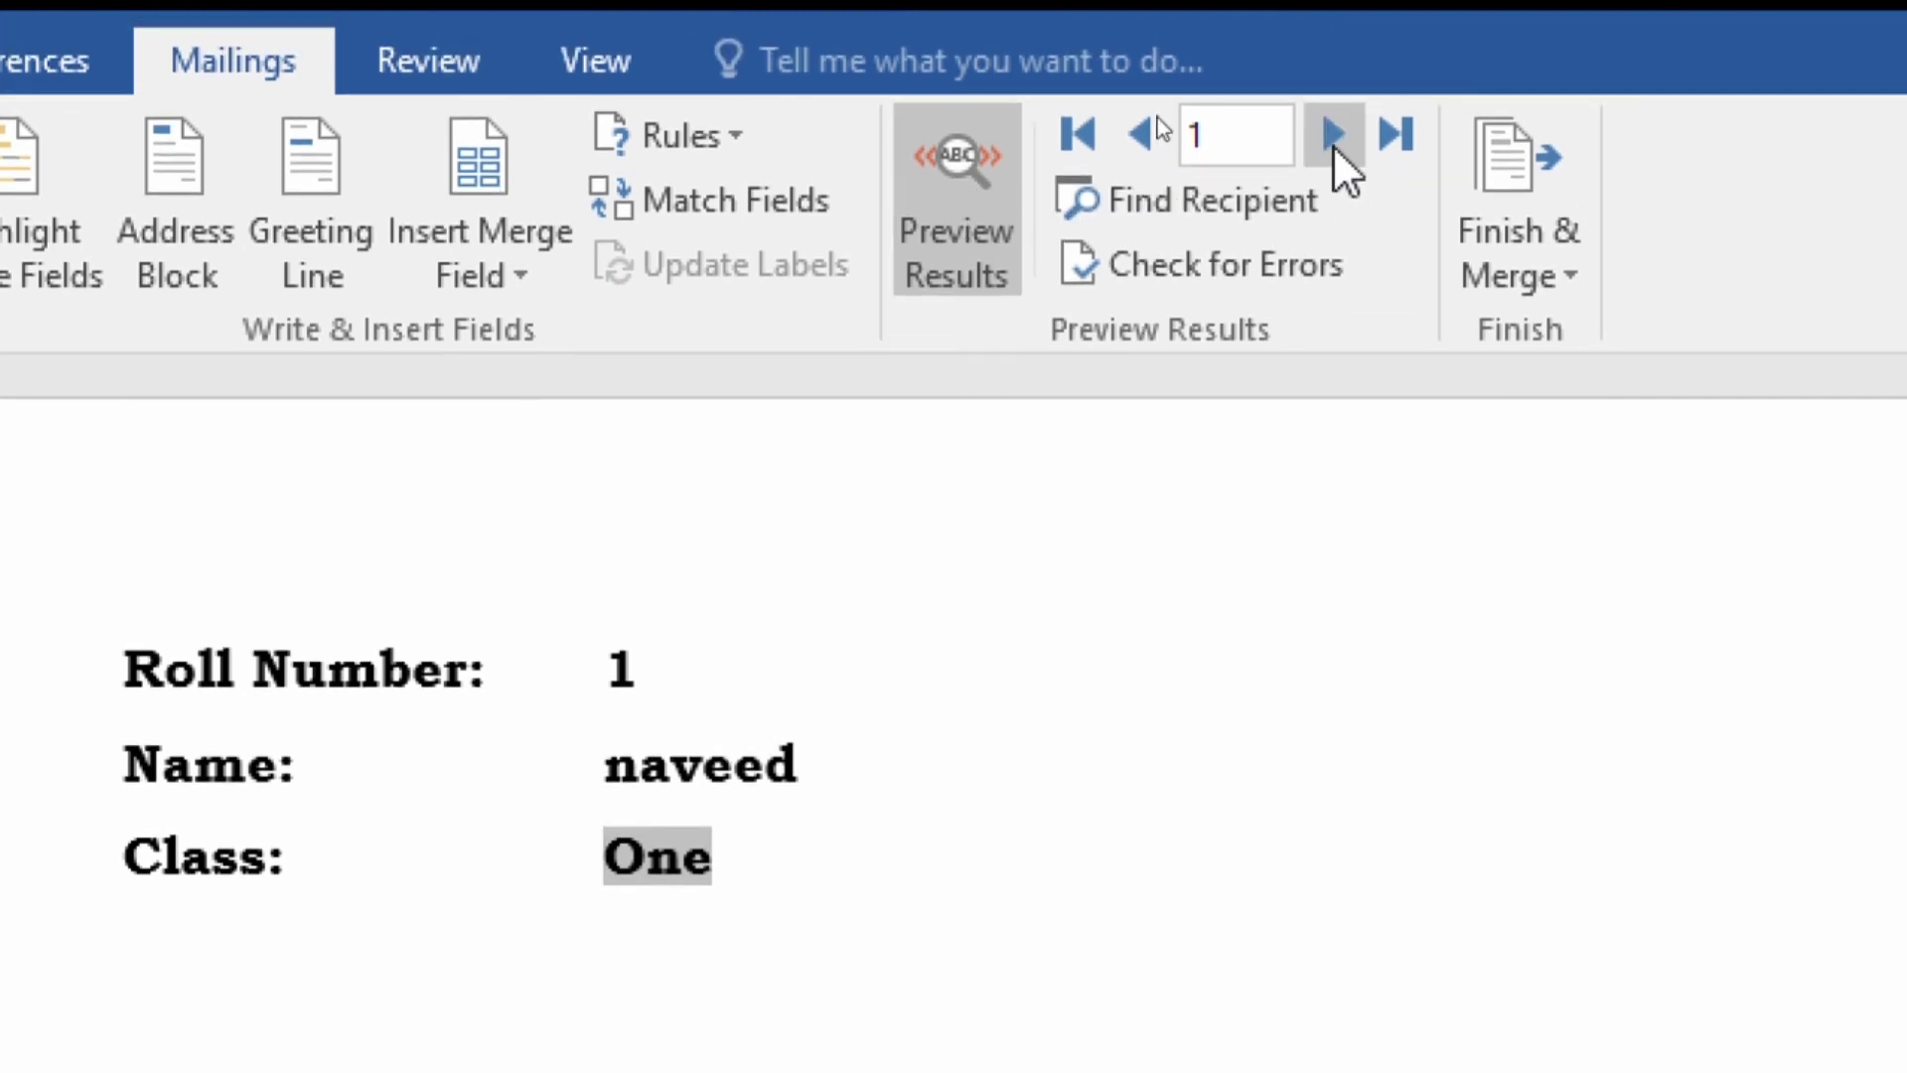
pyautogui.click(1333, 95)
pyautogui.click(1333, 145)
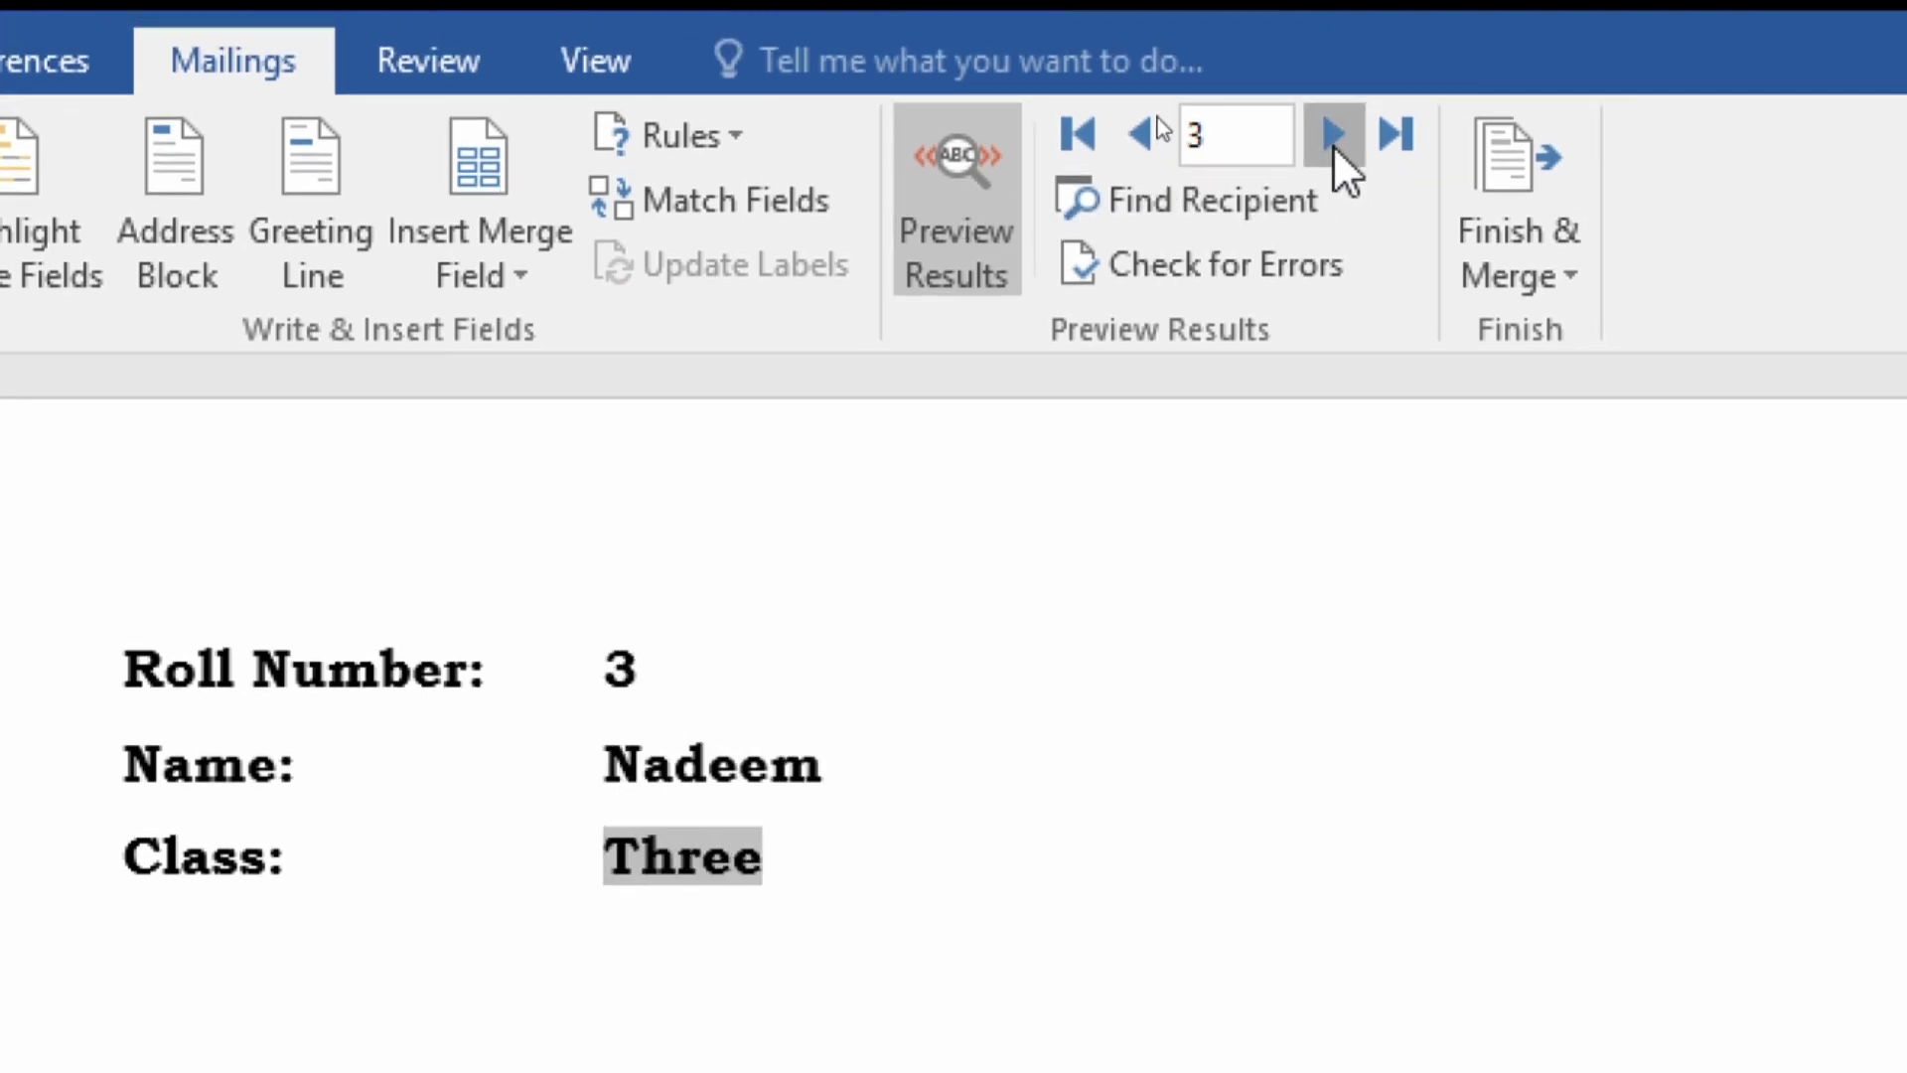
pyautogui.click(1333, 145)
pyautogui.click(1333, 145)
pyautogui.click(1333, 145)
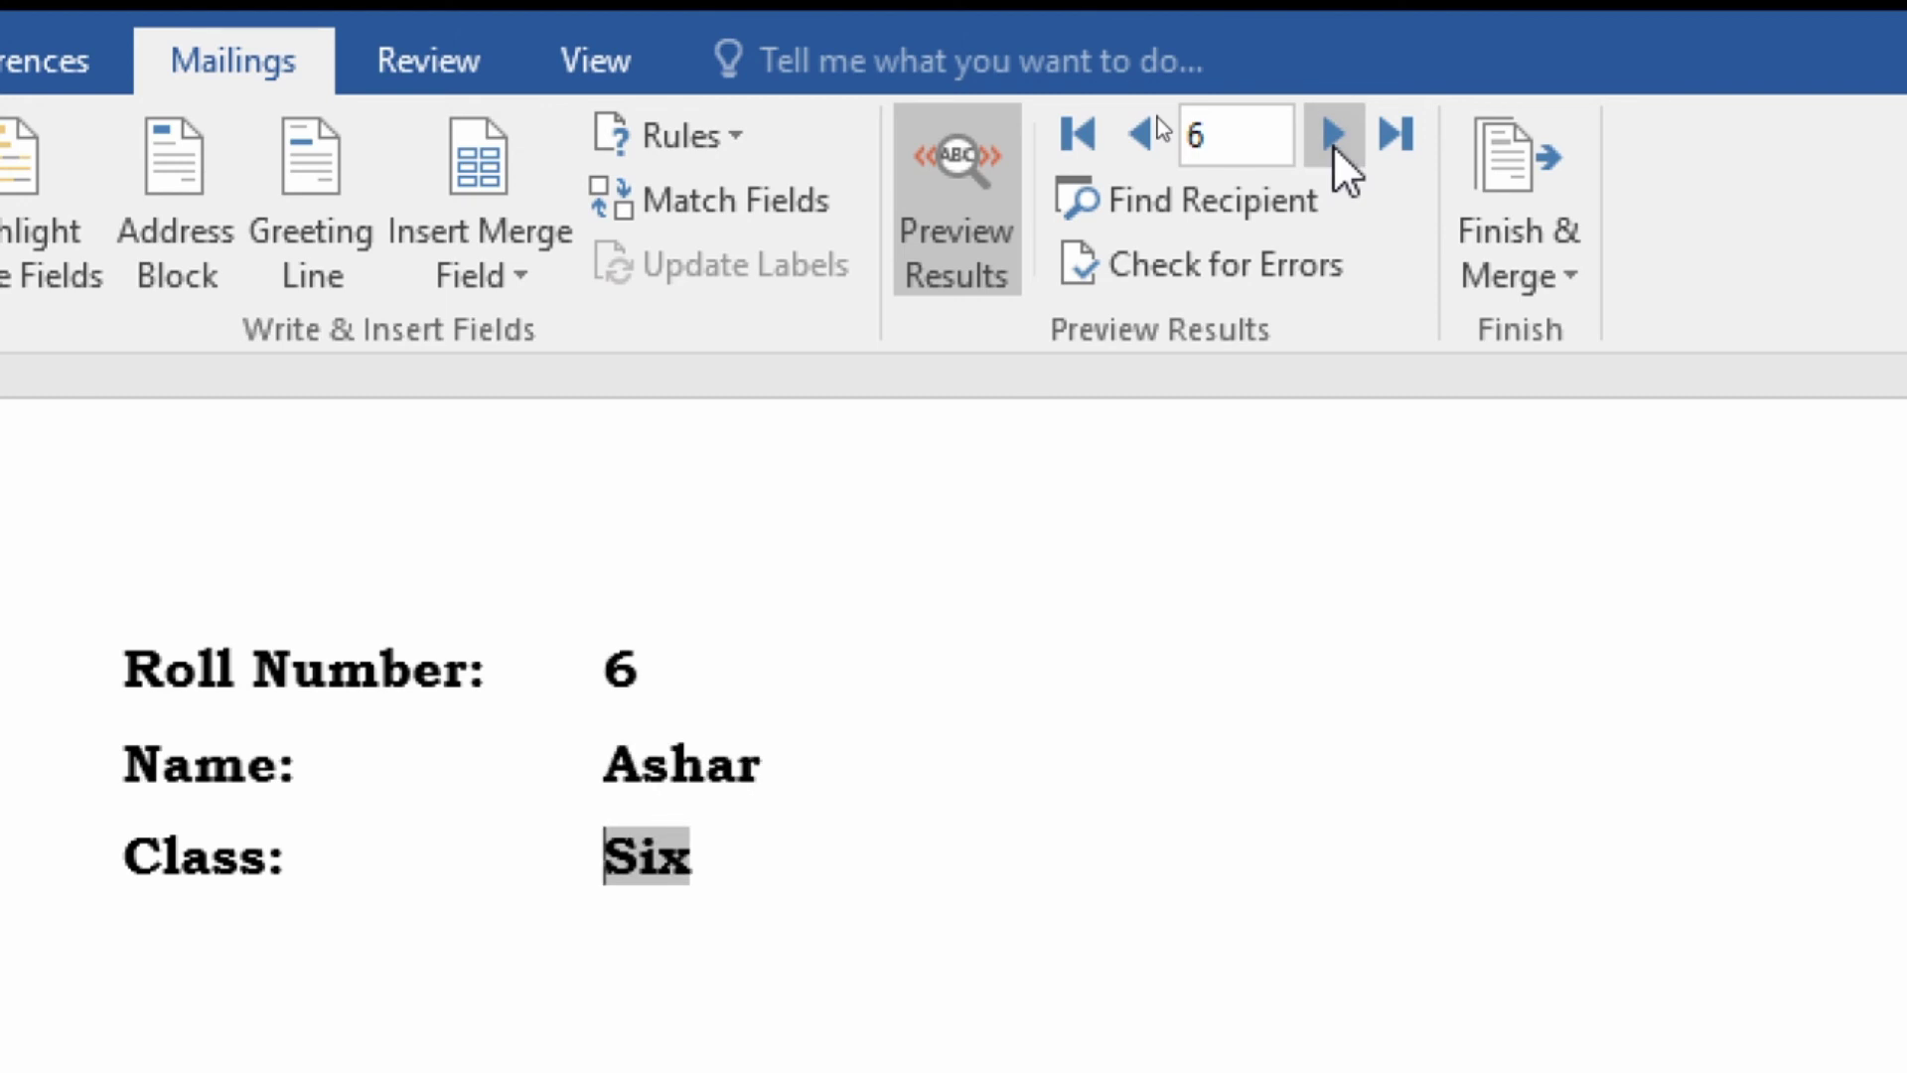
pyautogui.click(1333, 145)
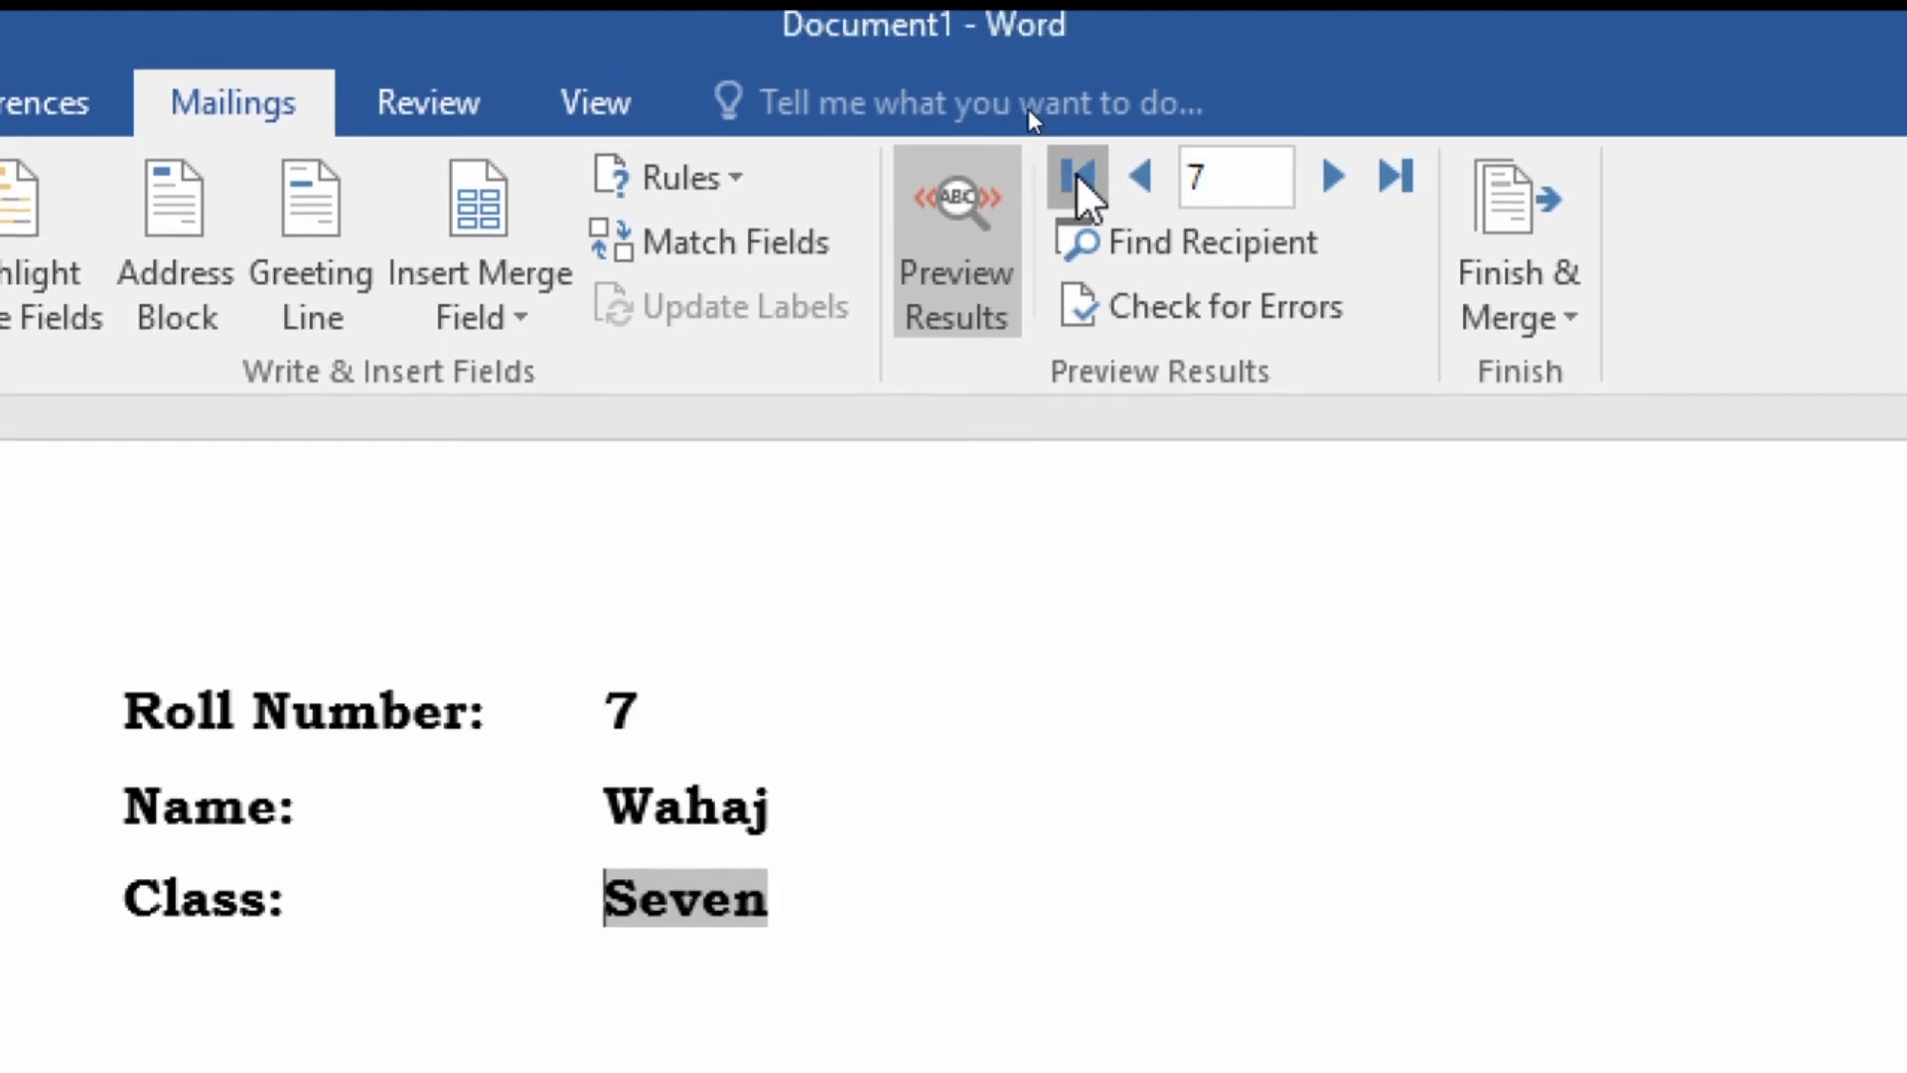
pyautogui.click(1077, 154)
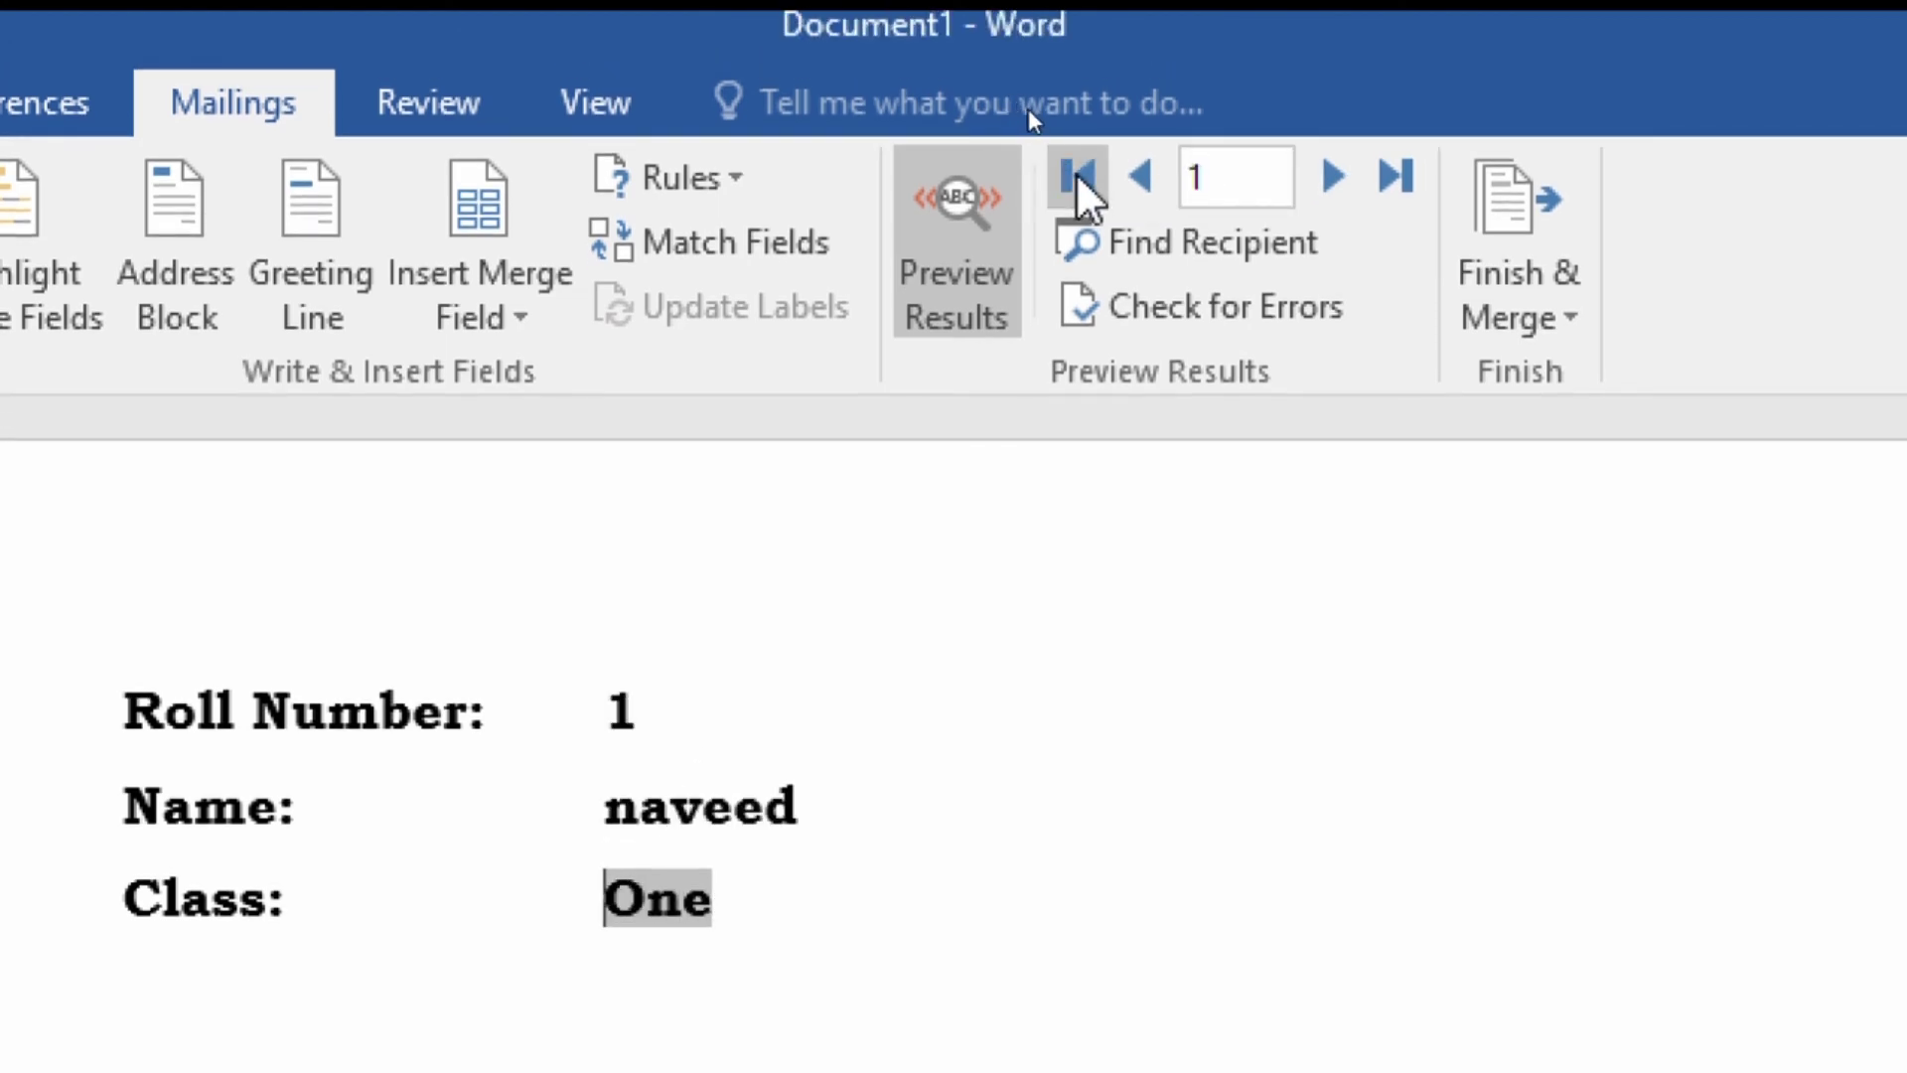
pyautogui.click(1419, 184)
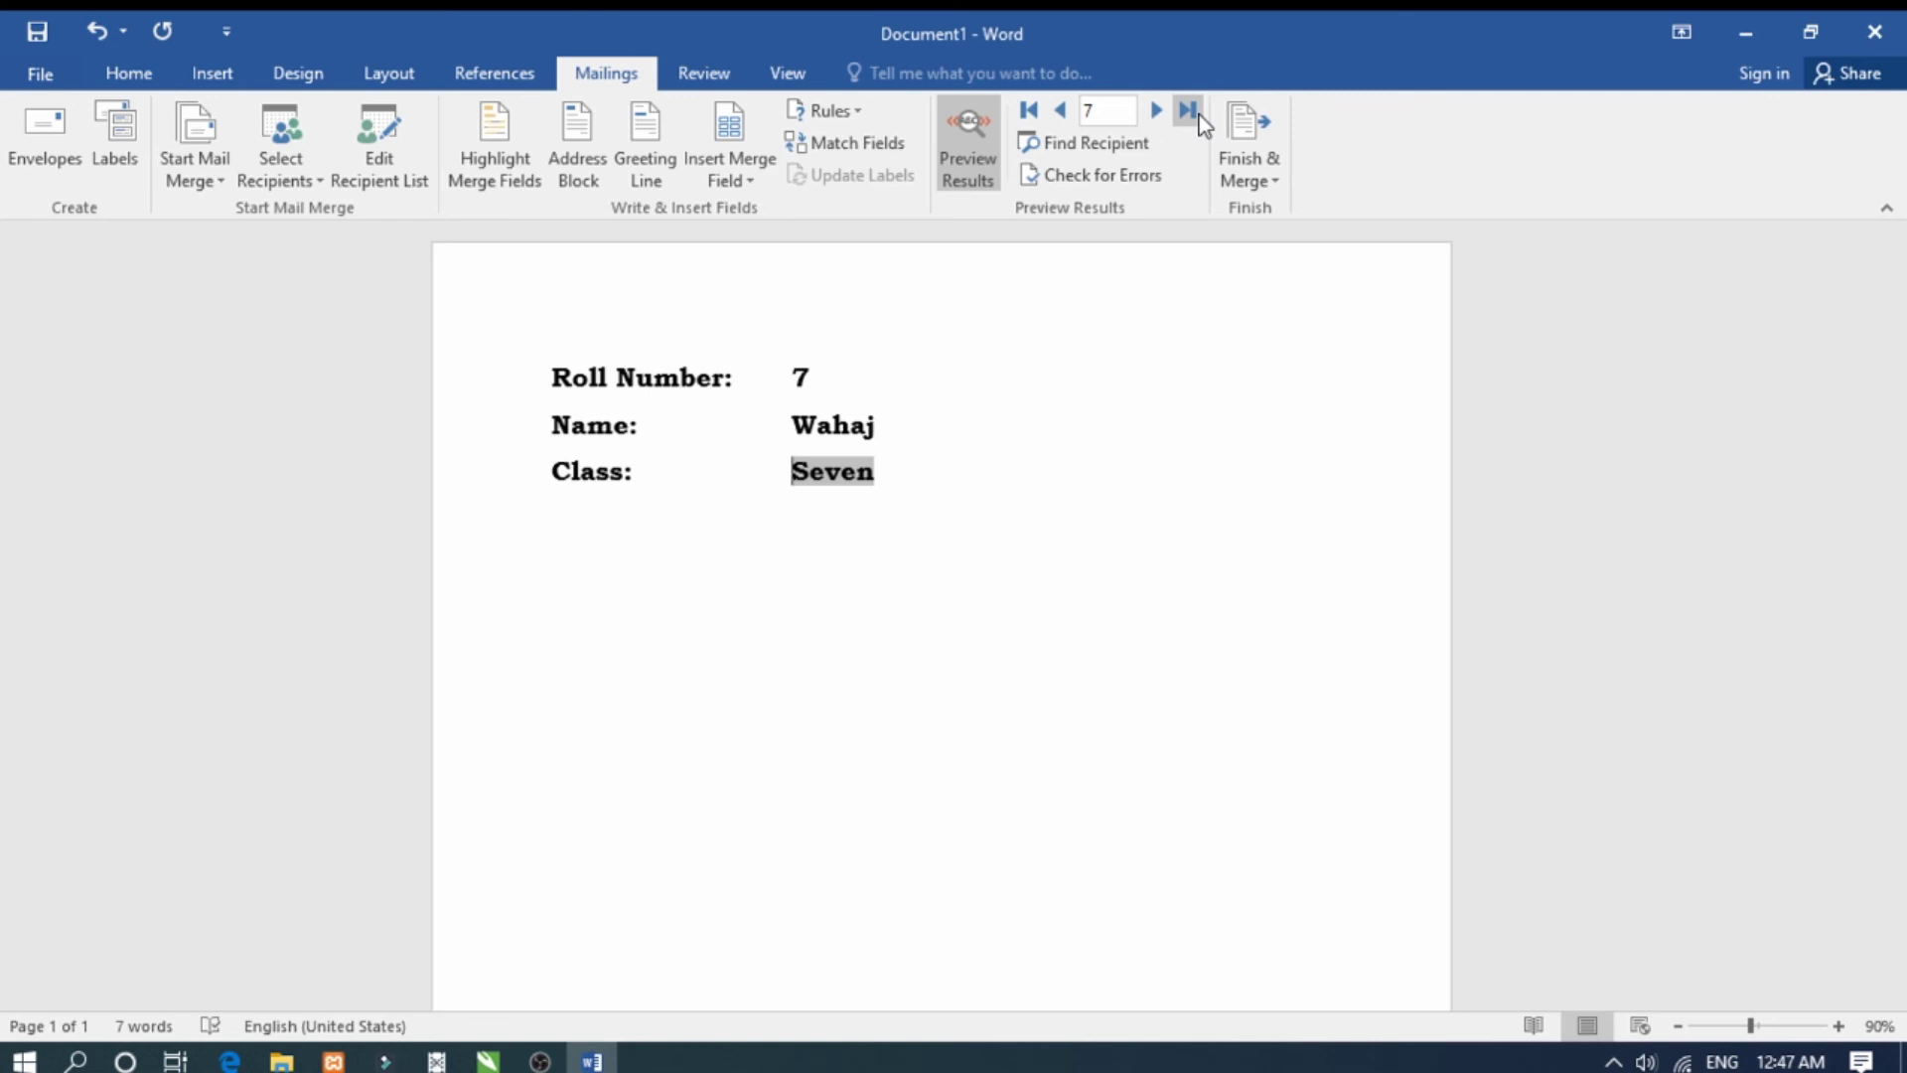
pyautogui.click(1030, 110)
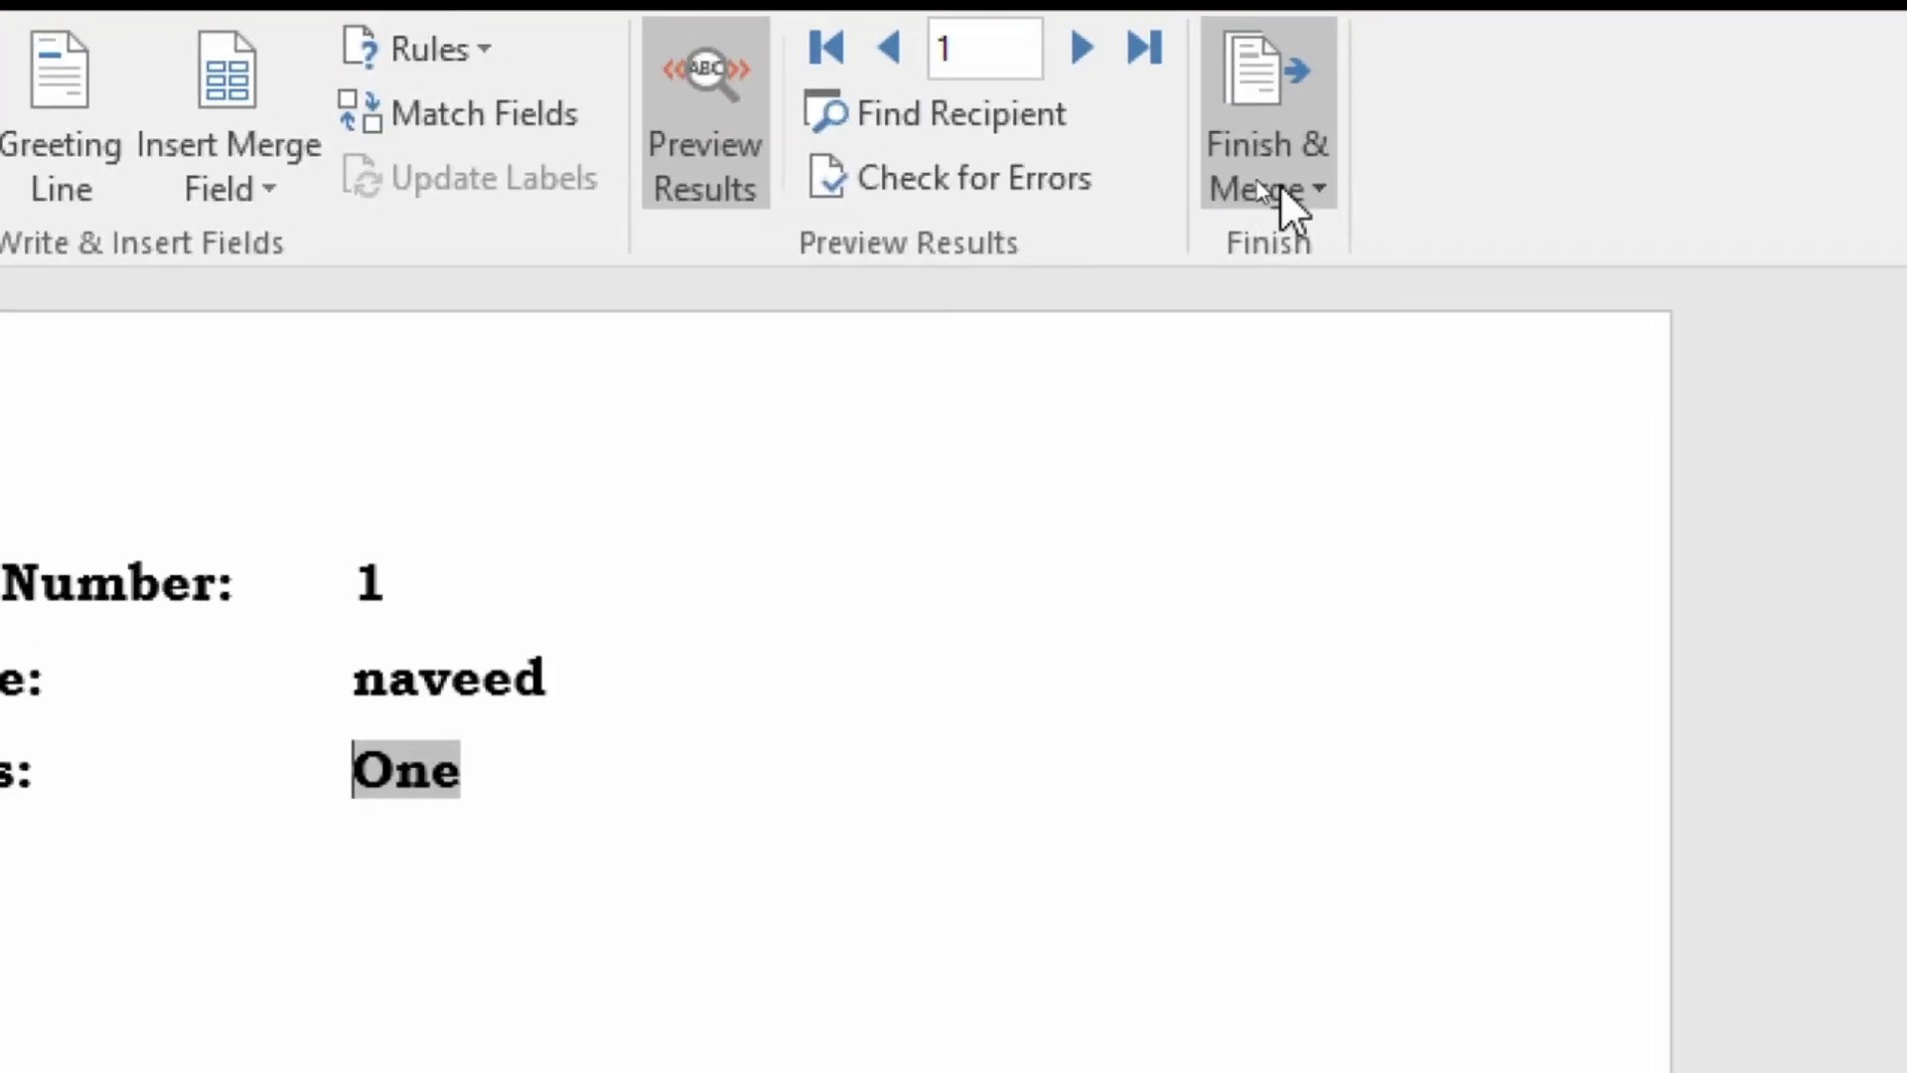
# Print all merged records via Microsoft Print to PDF, saving the output as Sample on the Desktop
pyautogui.click(1280, 185)
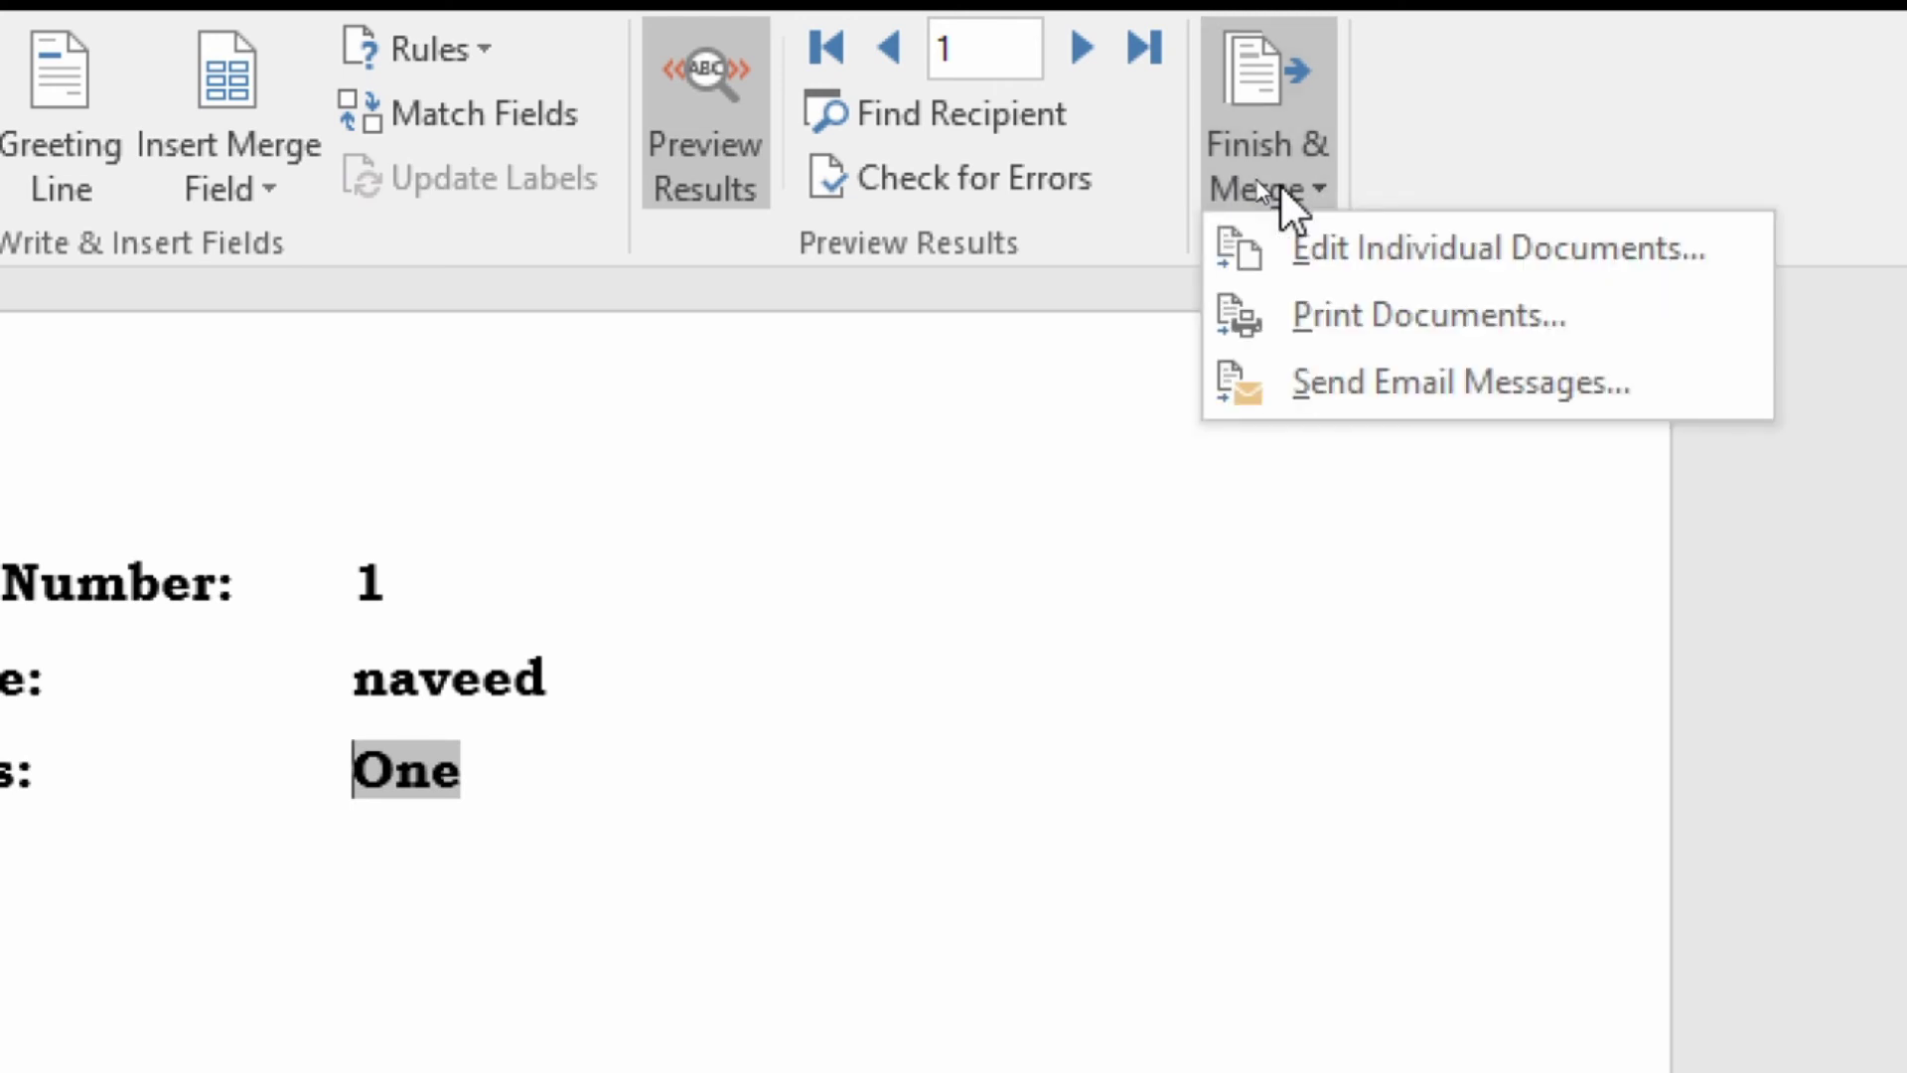
pyautogui.click(1361, 332)
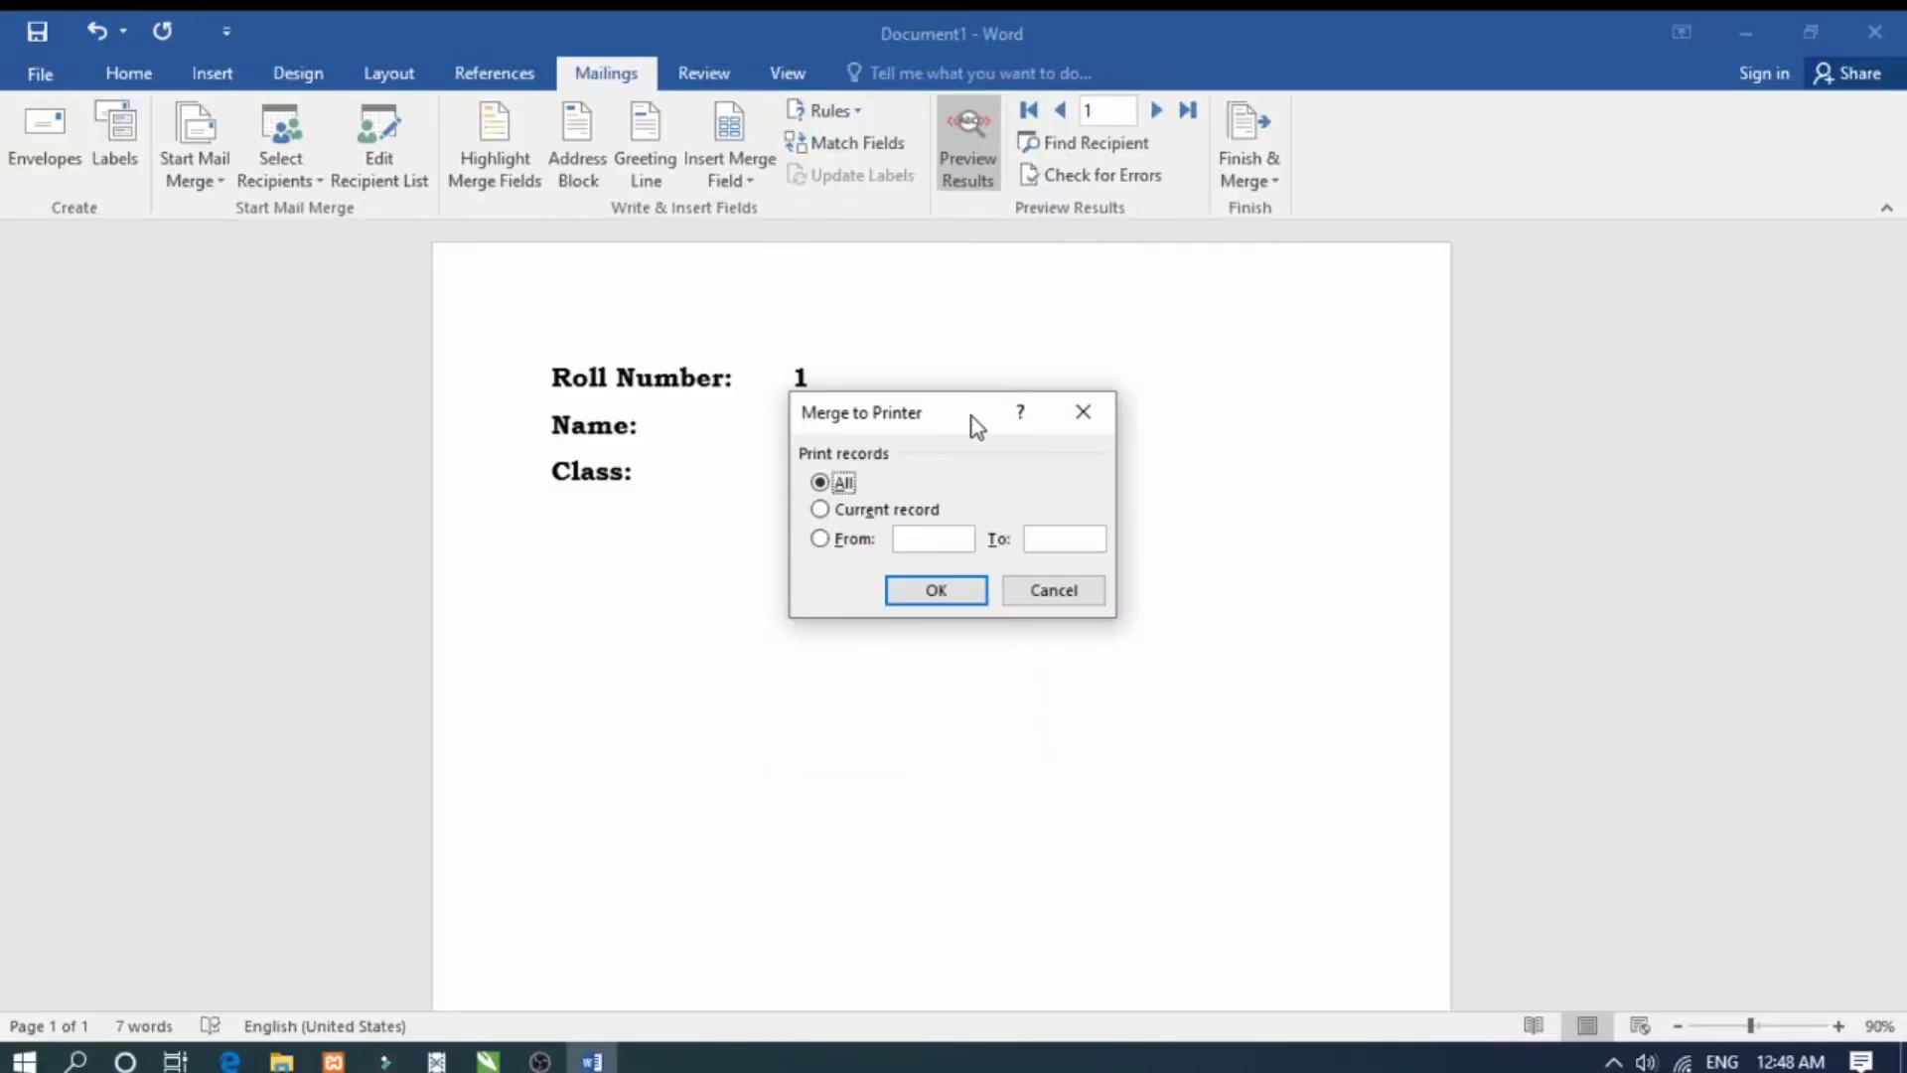
pyautogui.click(950, 586)
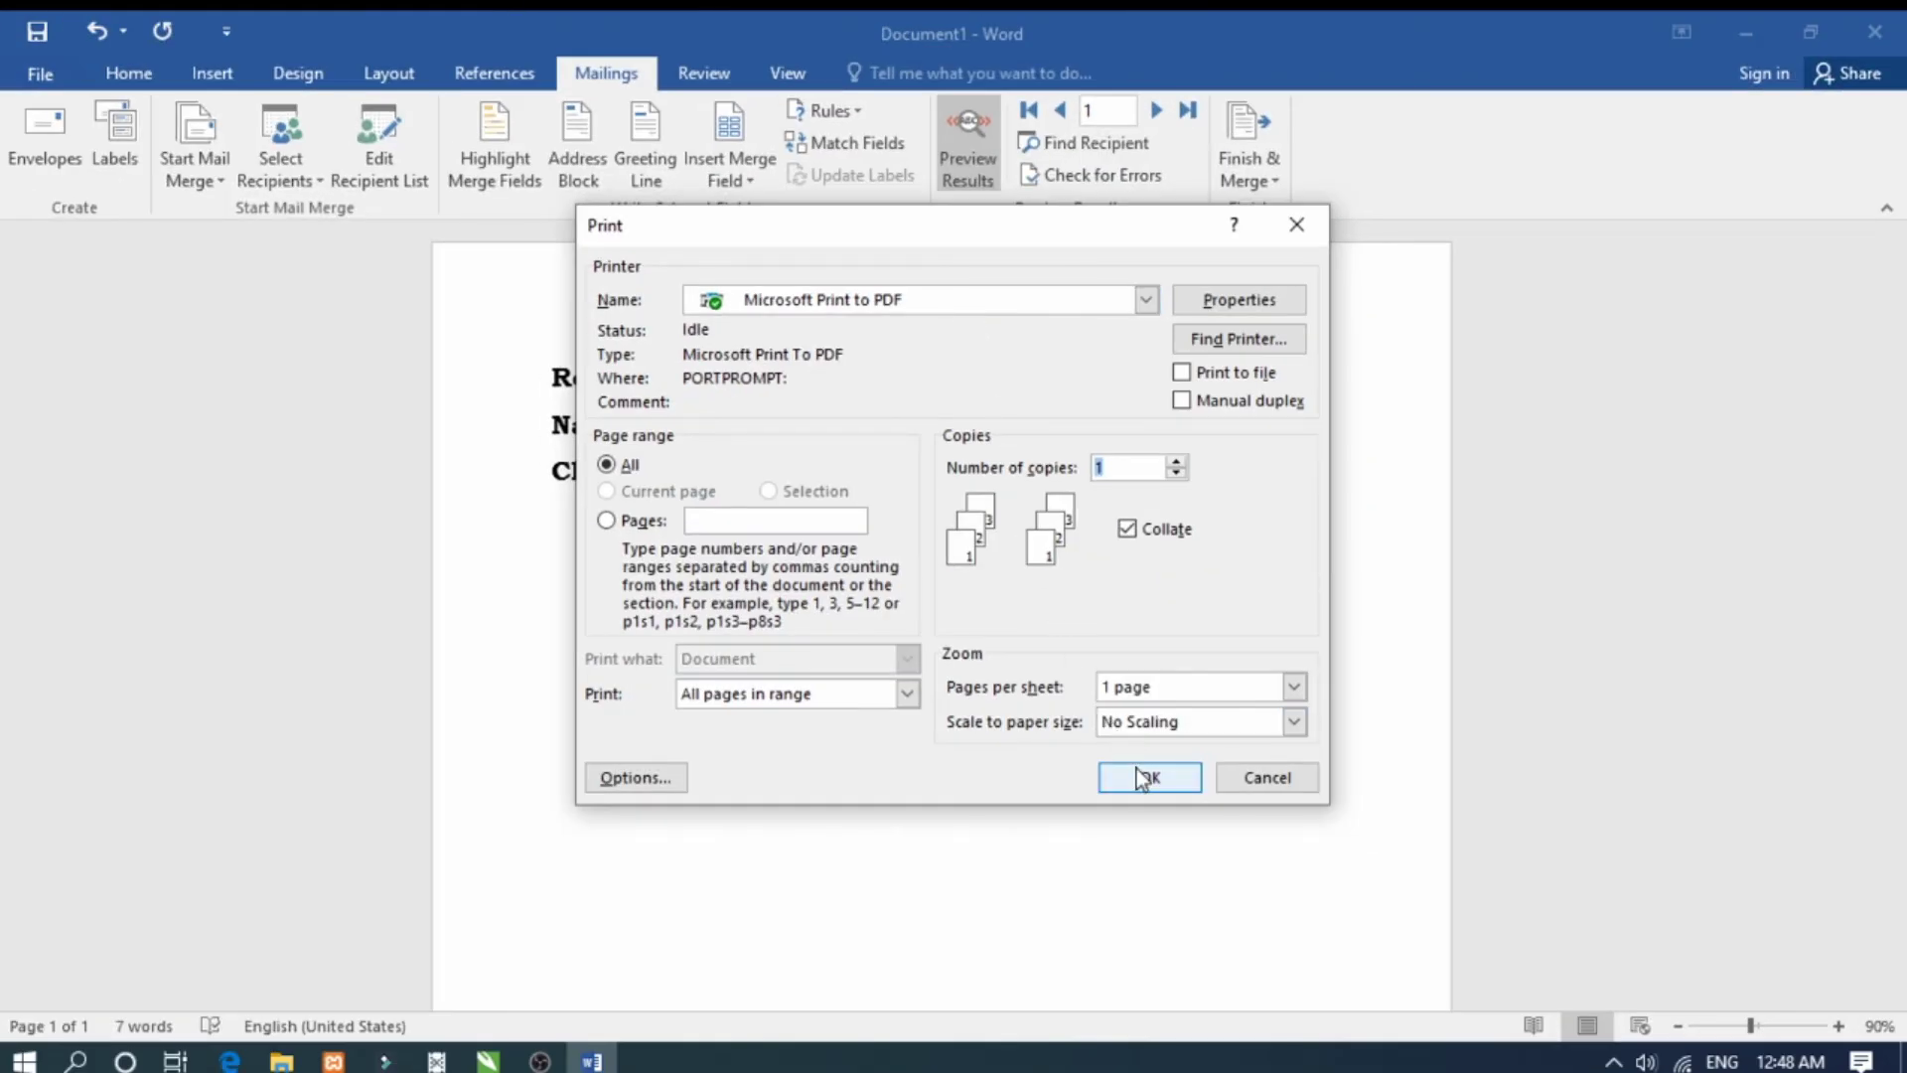
pyautogui.click(1145, 776)
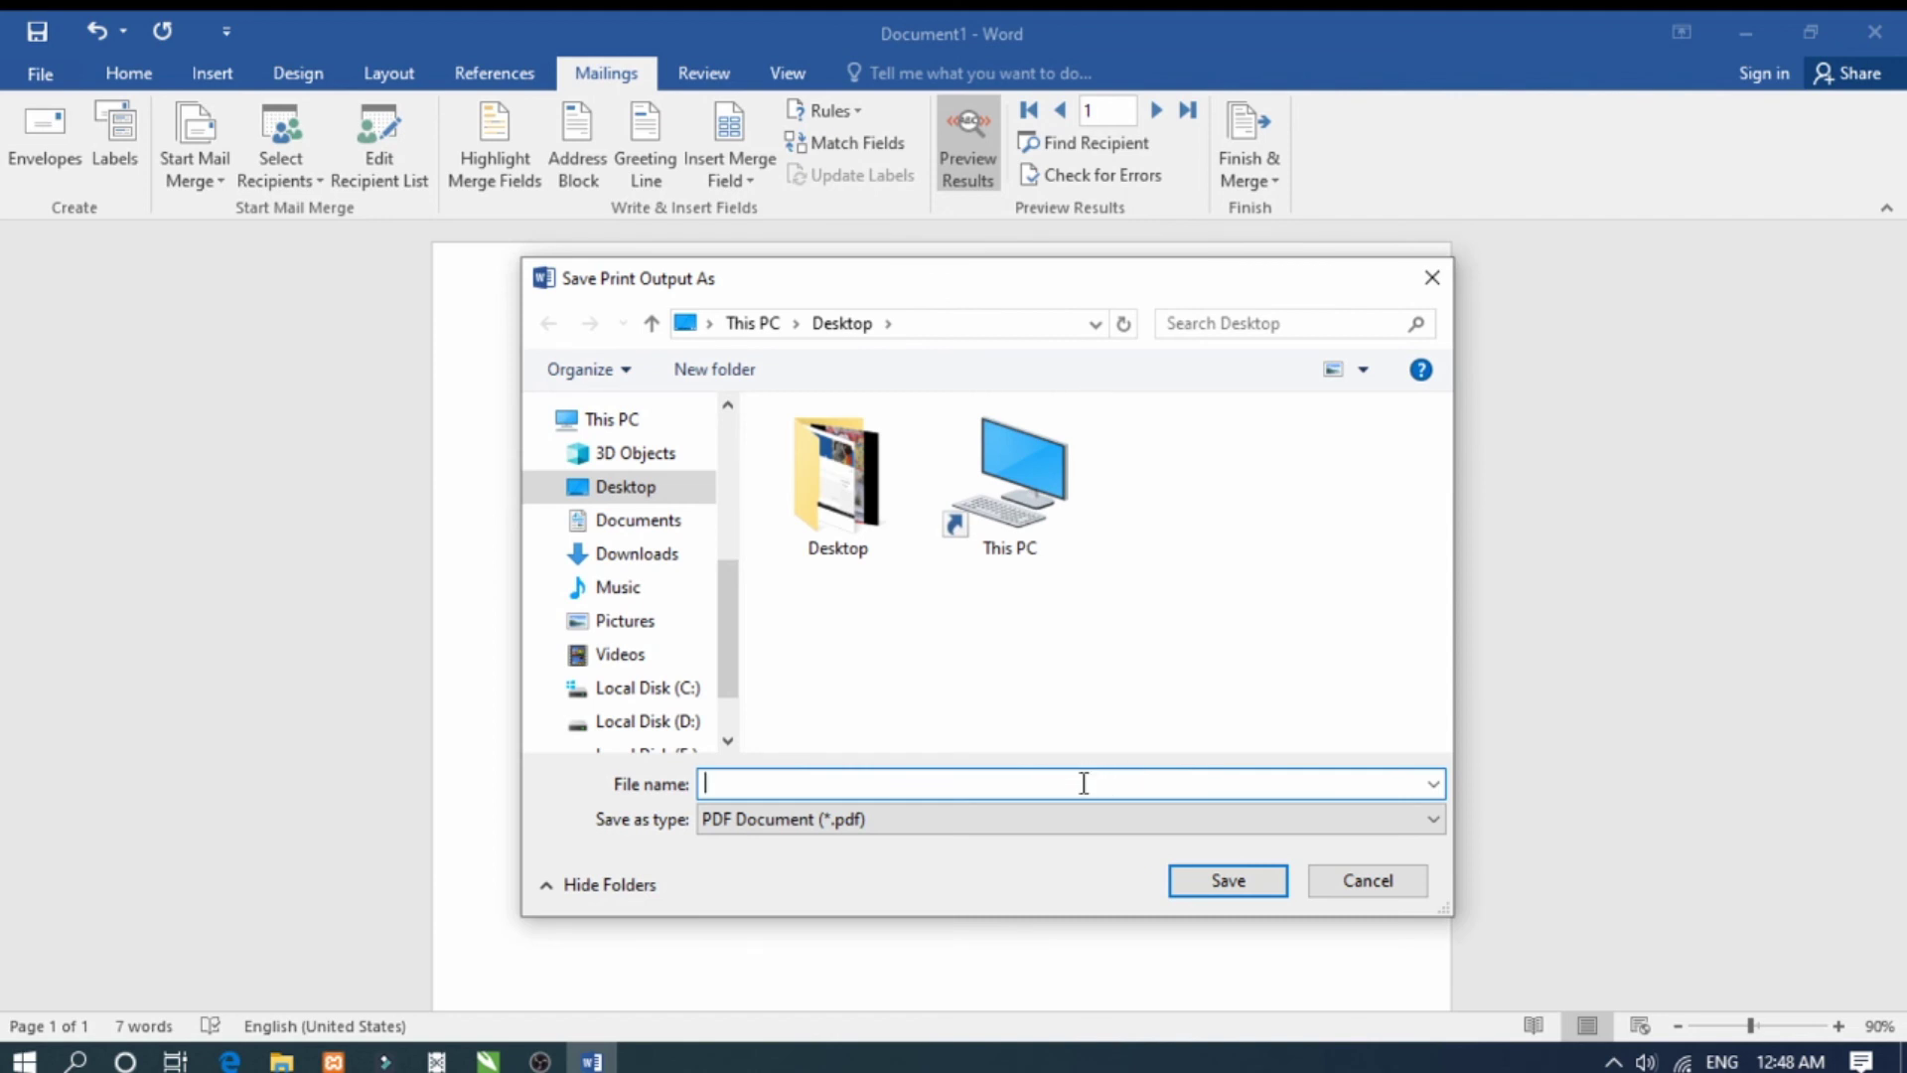
pyautogui.write('Sample')
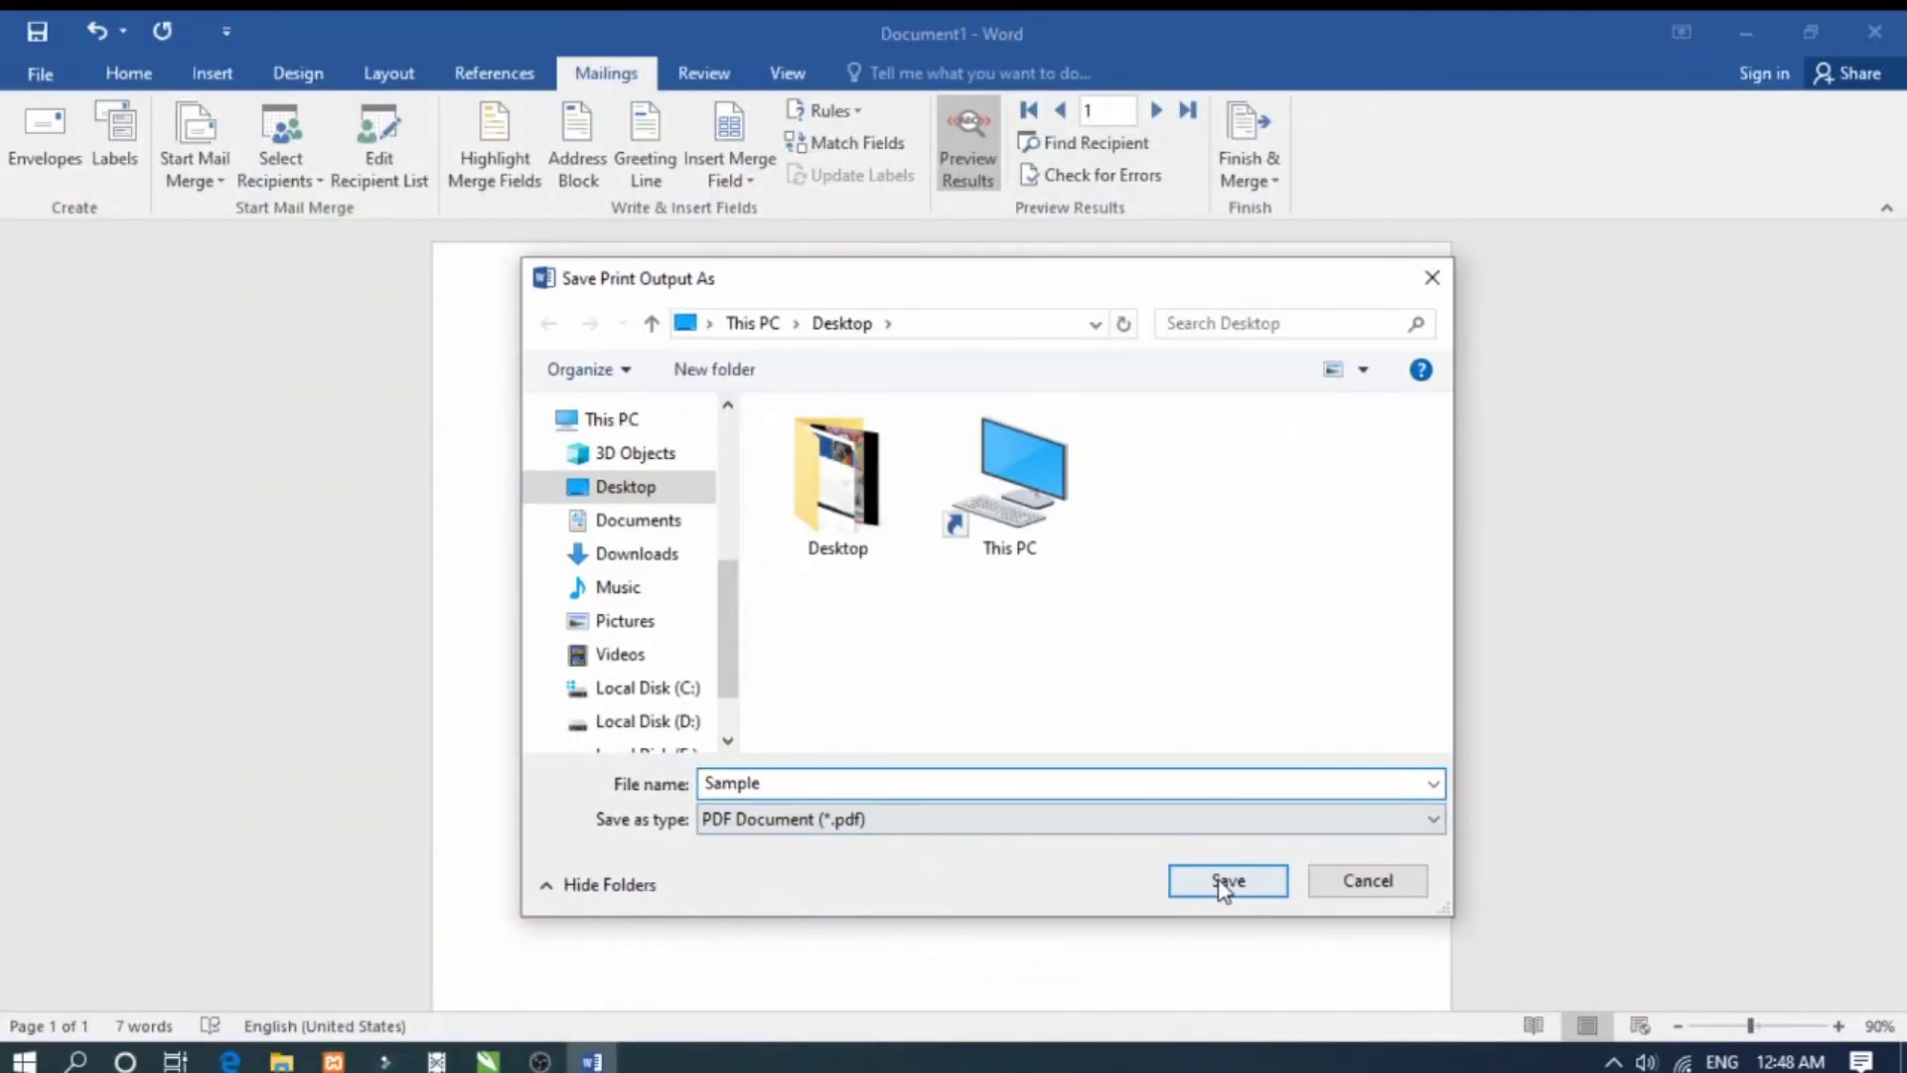
pyautogui.click(1223, 884)
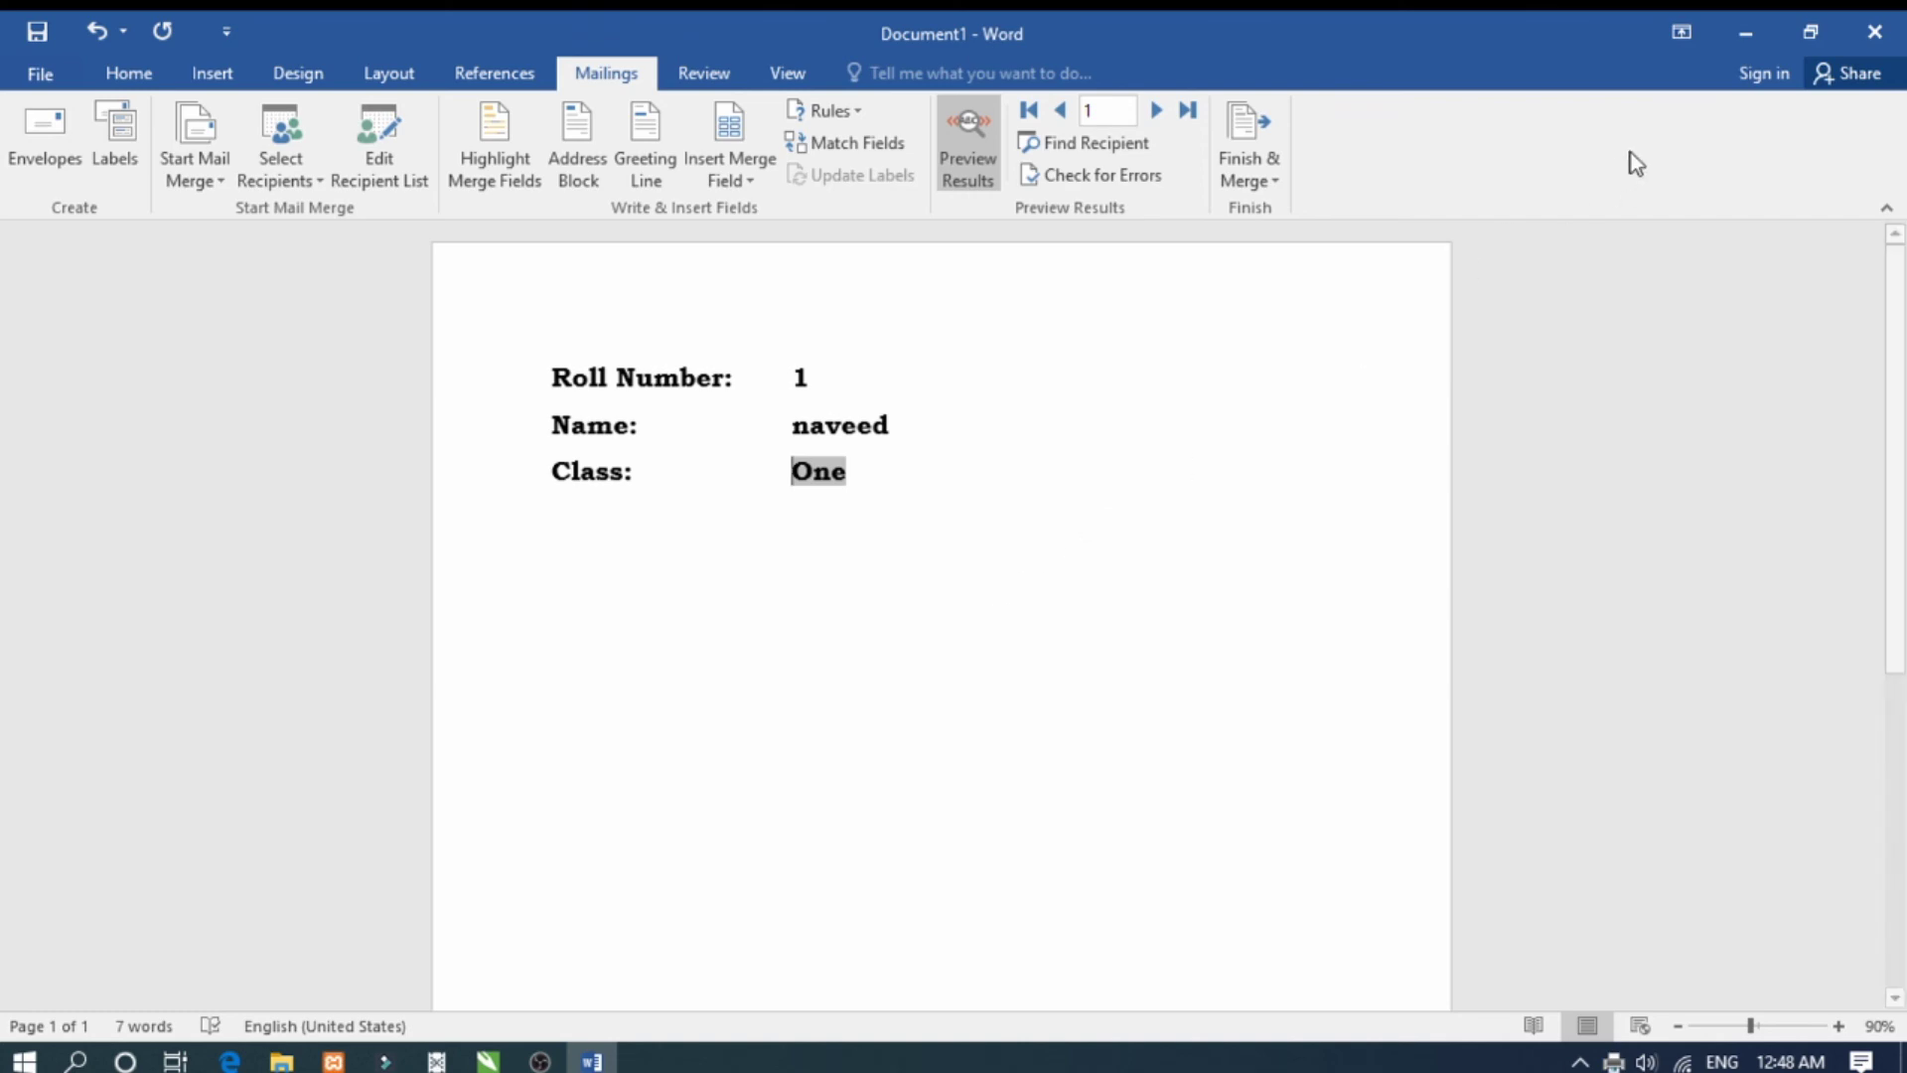
# Minimize Word and open the Sample PDF from the desktop
pyautogui.click(1746, 35)
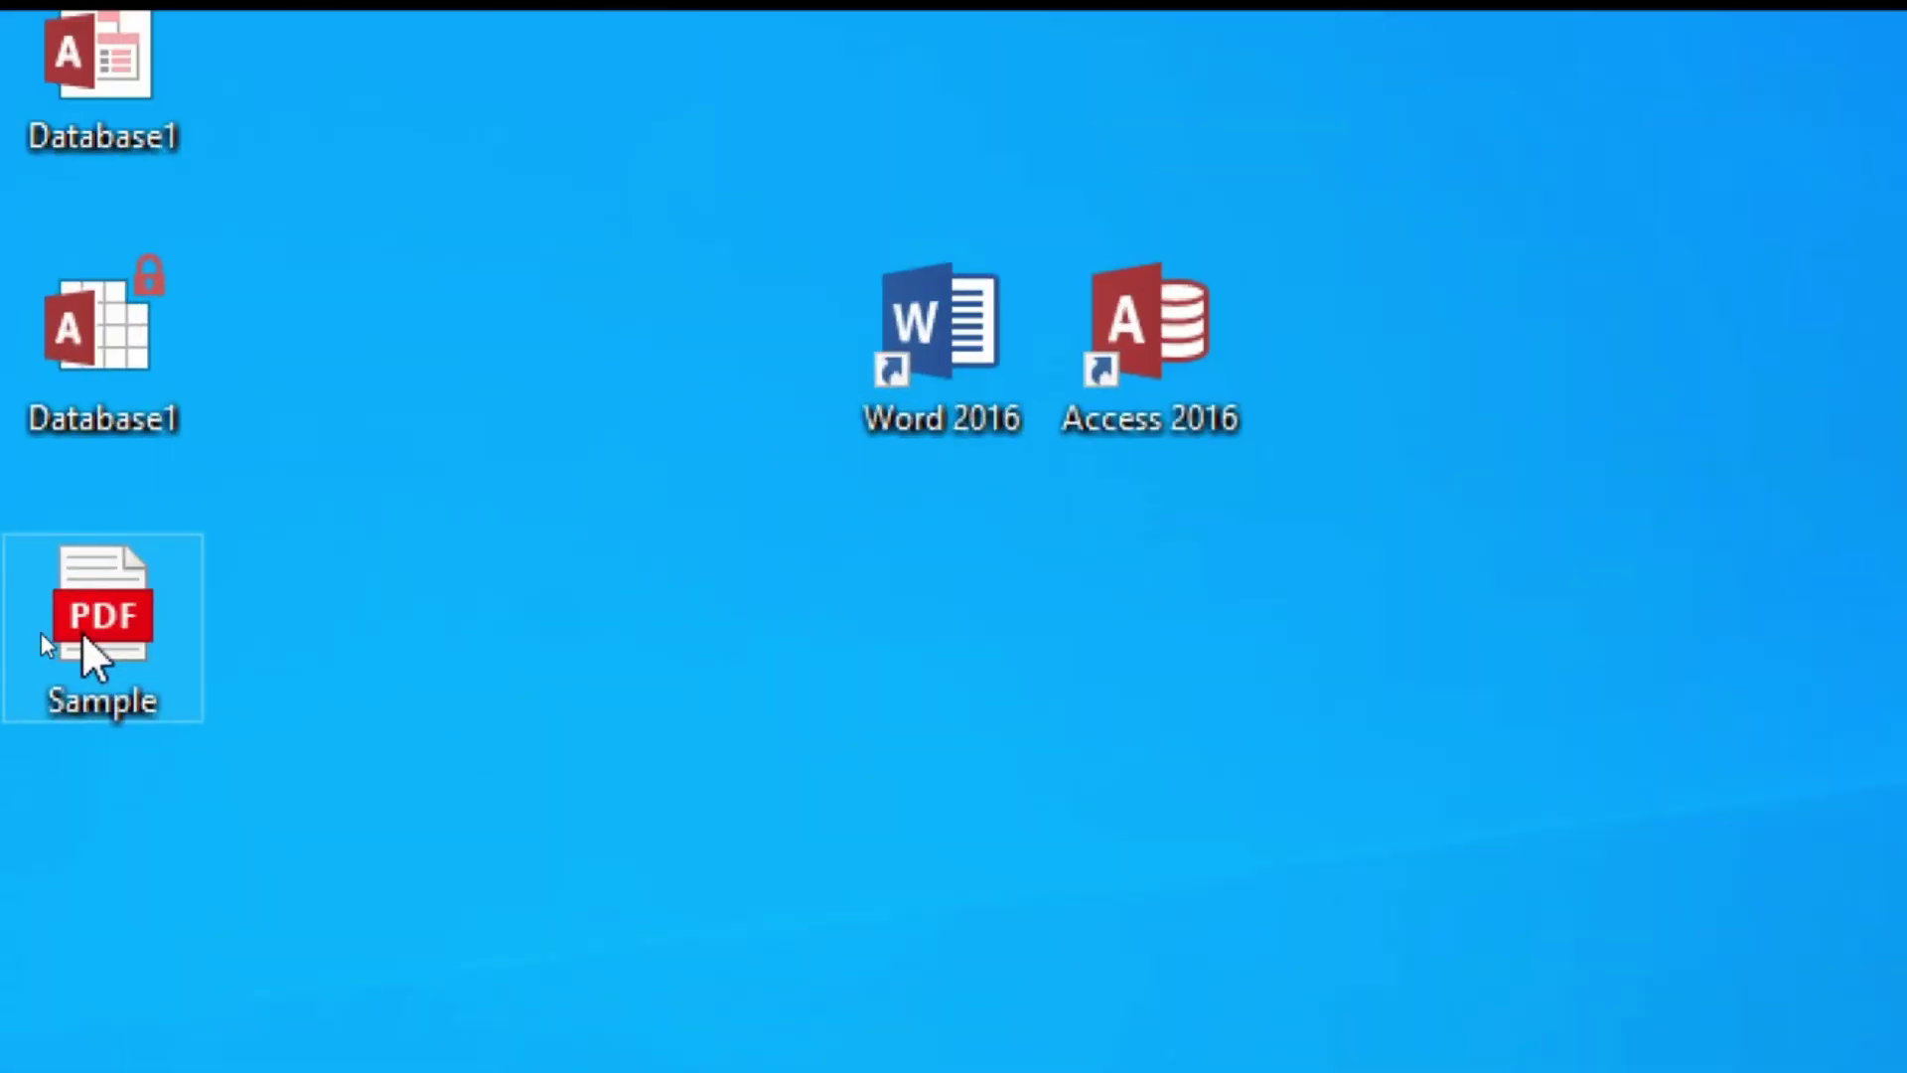
pyautogui.doubleClick(83, 635)
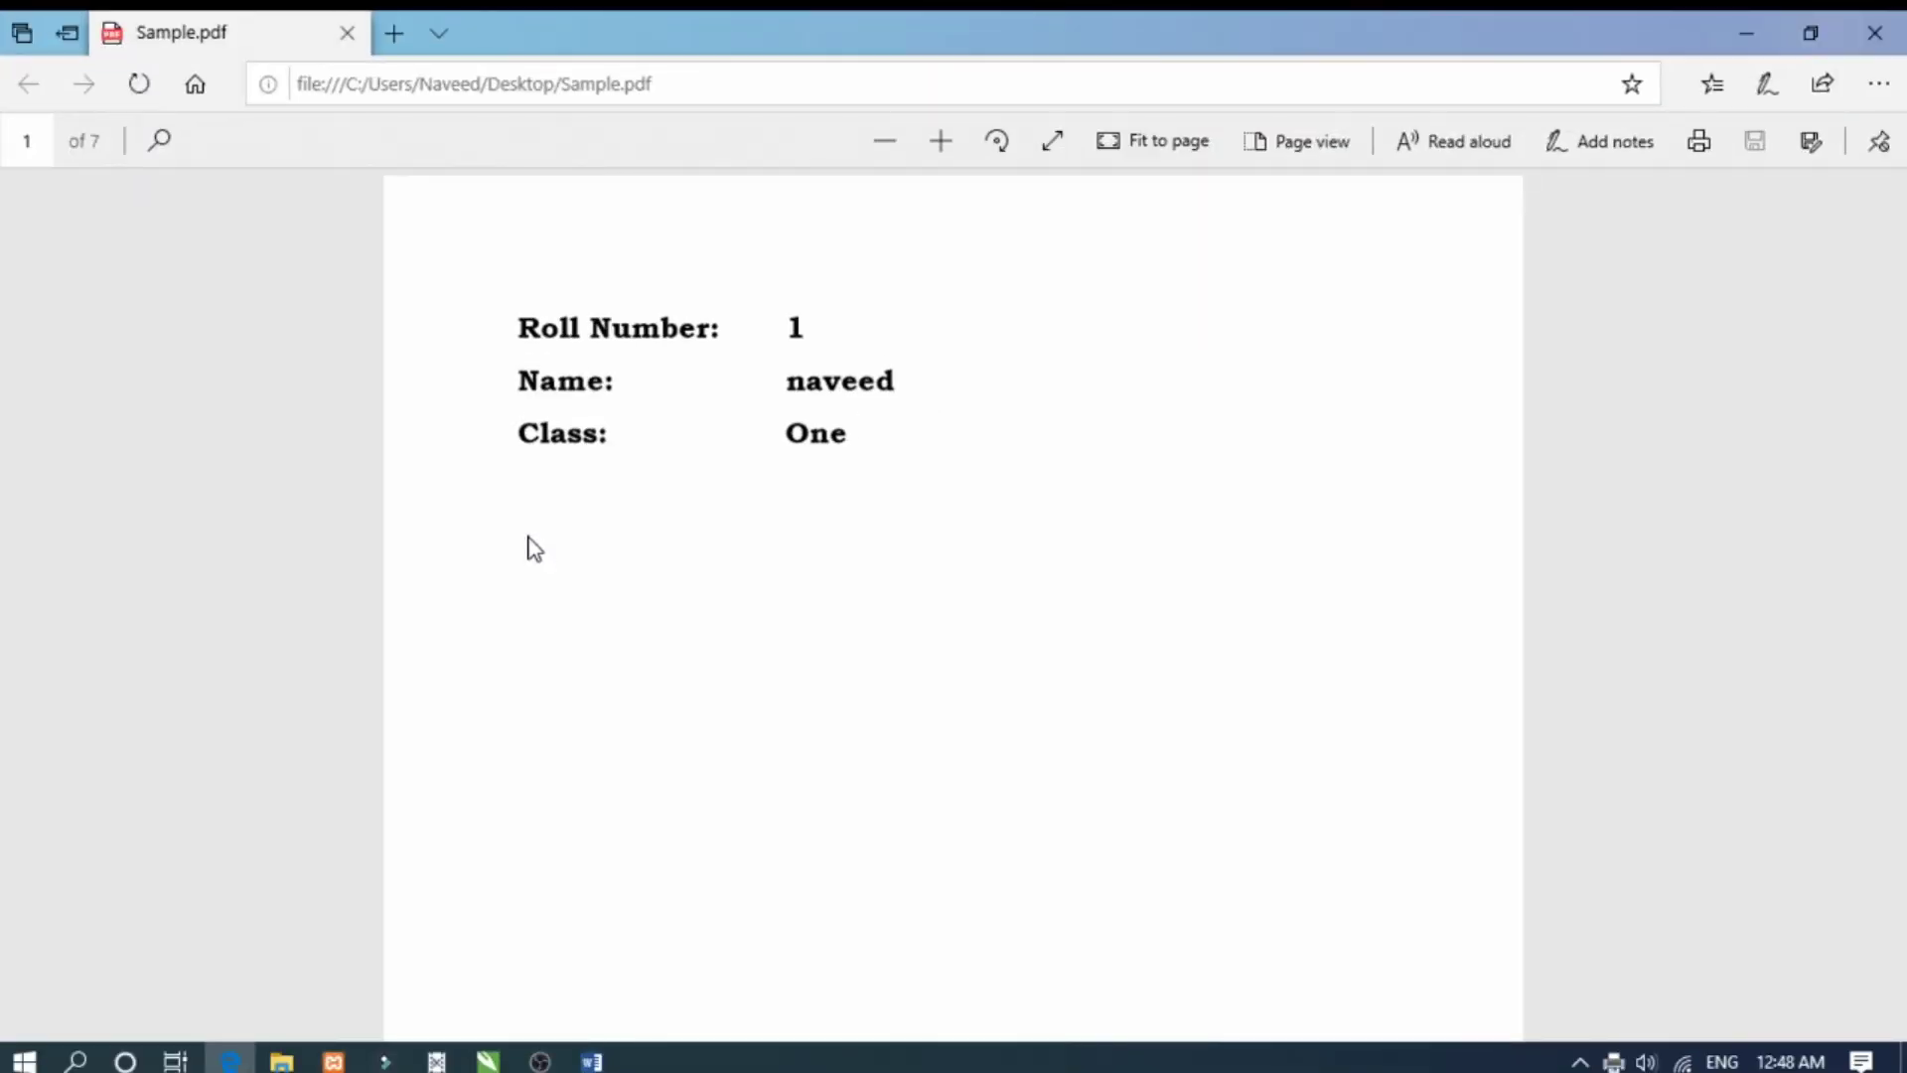
# Scroll through all seven pages of Sample.pdf down to Roll Number 7, then close Edge
pyautogui.scroll(-5, 534, 549)
pyautogui.scroll(-5, 535, 548)
pyautogui.scroll(-5, 534, 549)
pyautogui.scroll(-4, 535, 548)
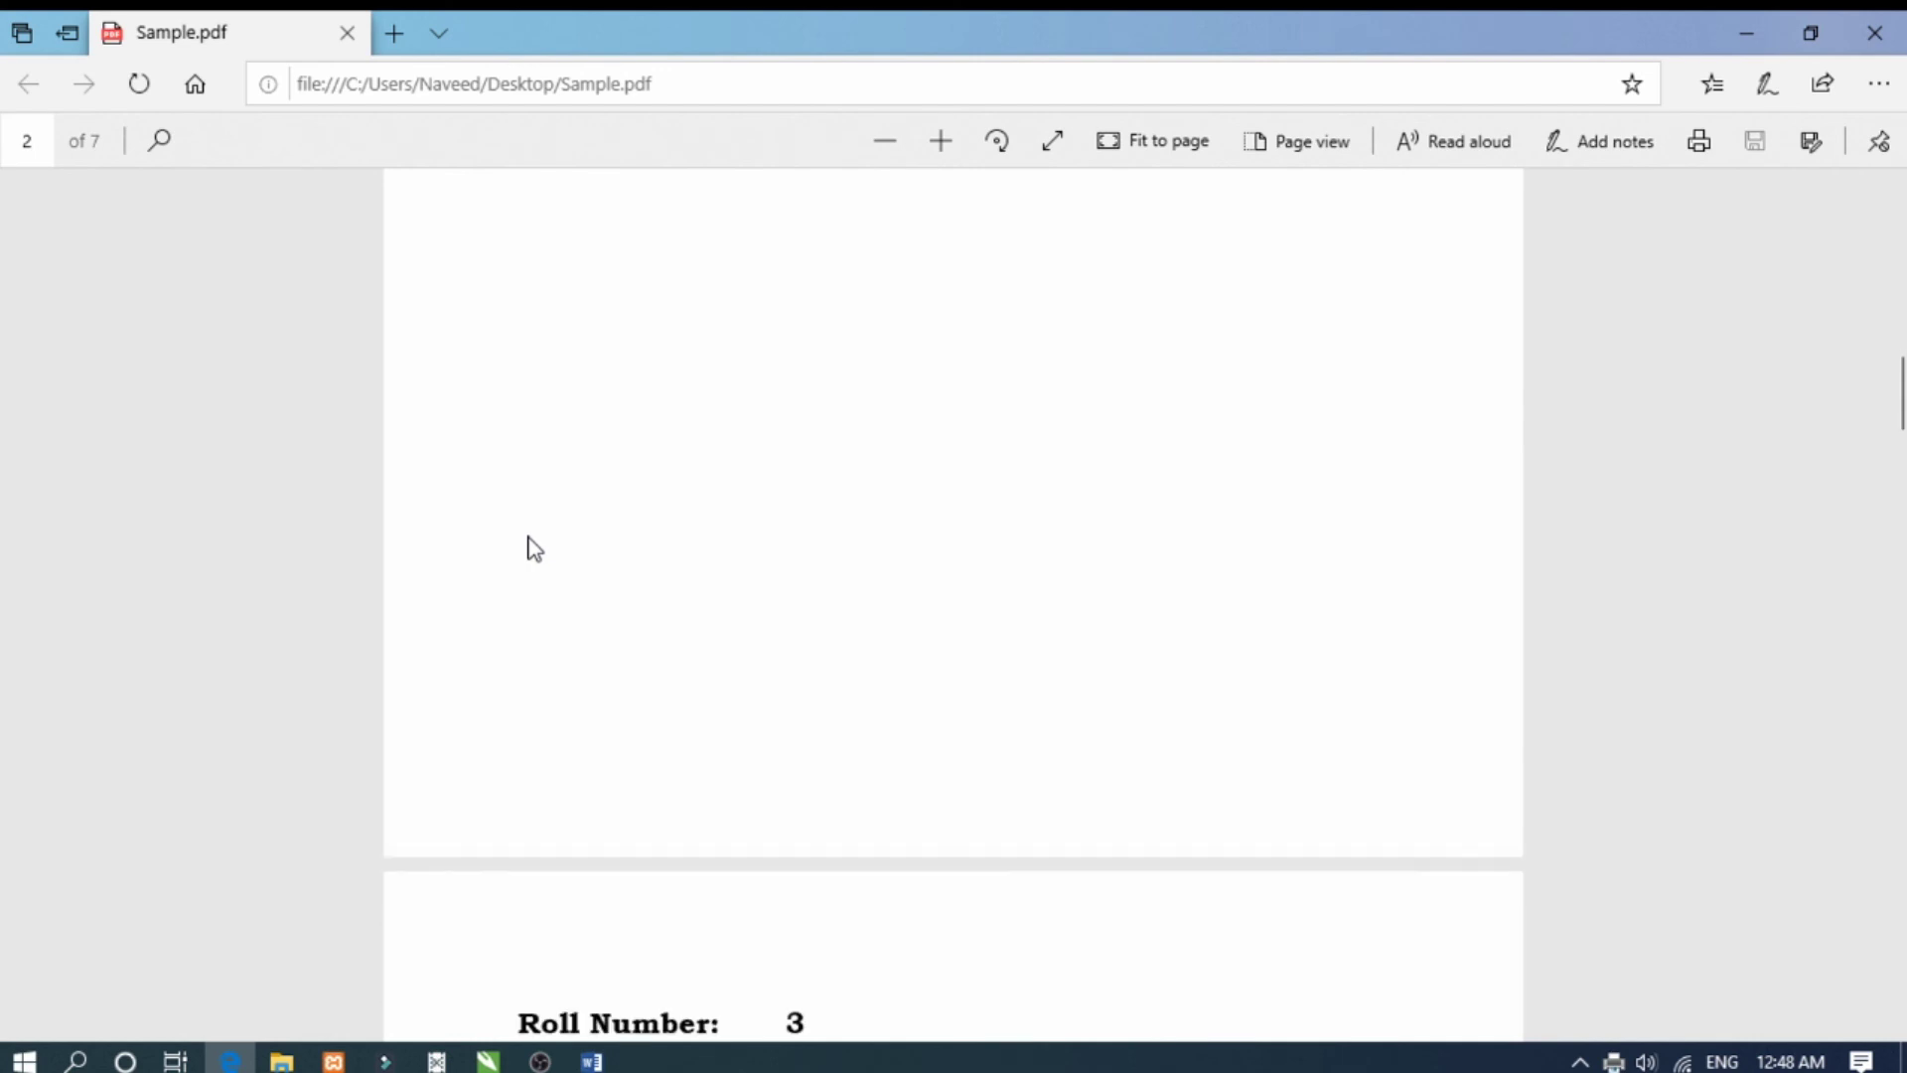
pyautogui.scroll(-1, 534, 548)
pyautogui.scroll(-5, 534, 548)
pyautogui.scroll(-2, 535, 548)
pyautogui.scroll(-5, 534, 548)
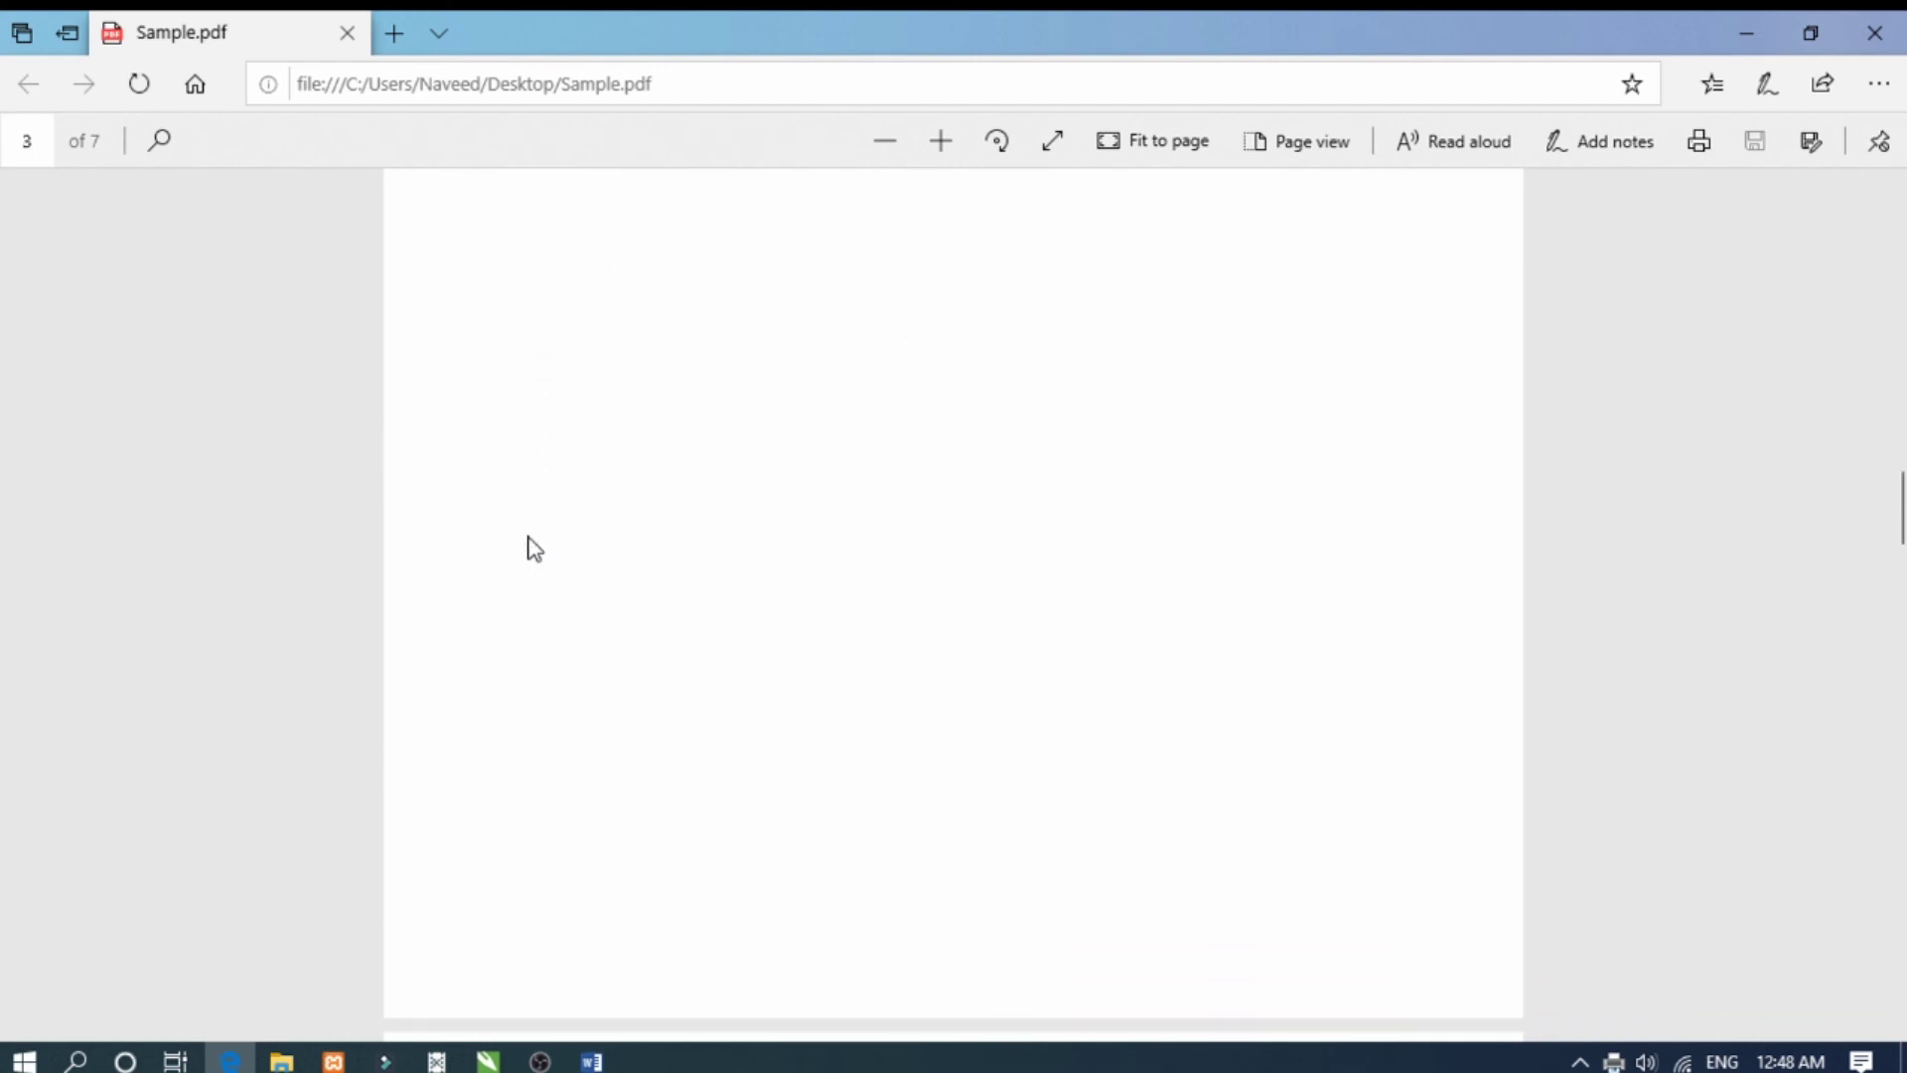
pyautogui.scroll(-5, 535, 548)
pyautogui.scroll(-2, 534, 548)
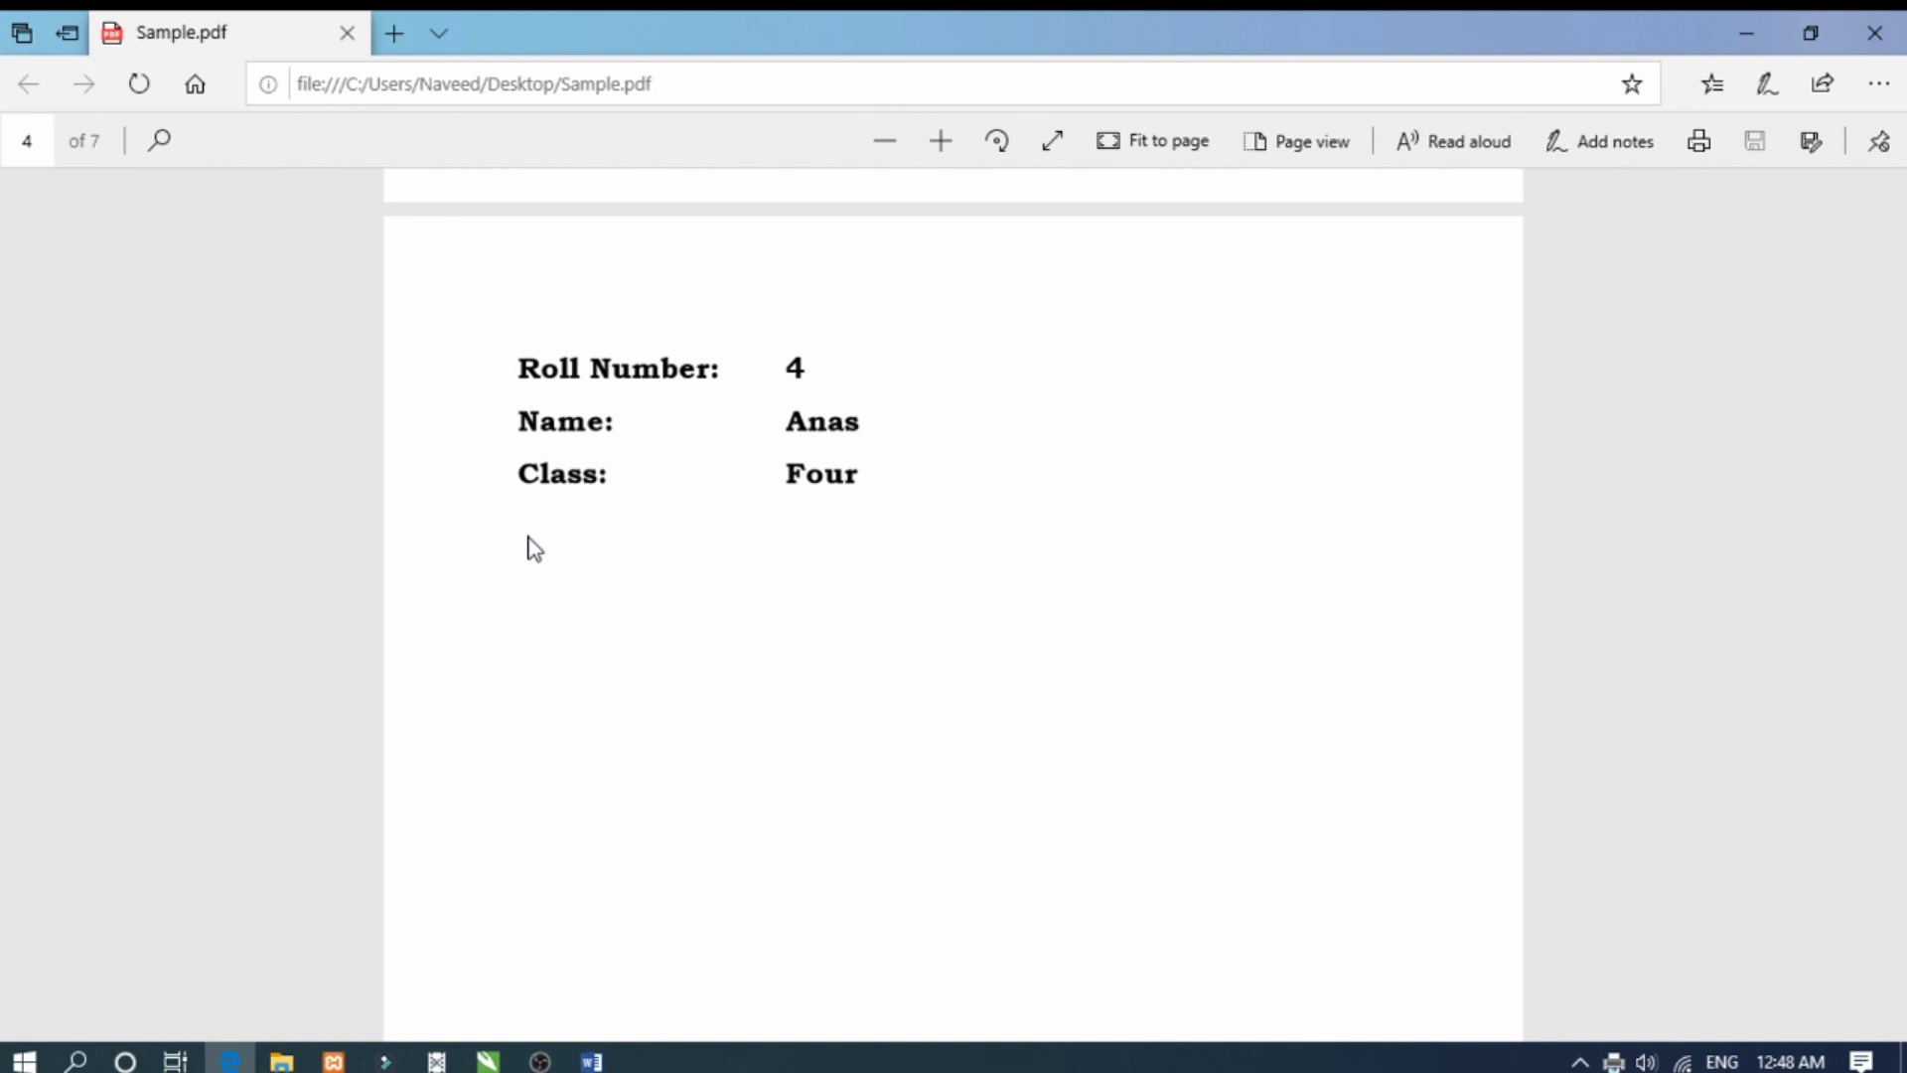
pyautogui.scroll(-4, 534, 548)
pyautogui.scroll(-5, 535, 548)
pyautogui.scroll(-4, 535, 549)
pyautogui.scroll(-5, 535, 548)
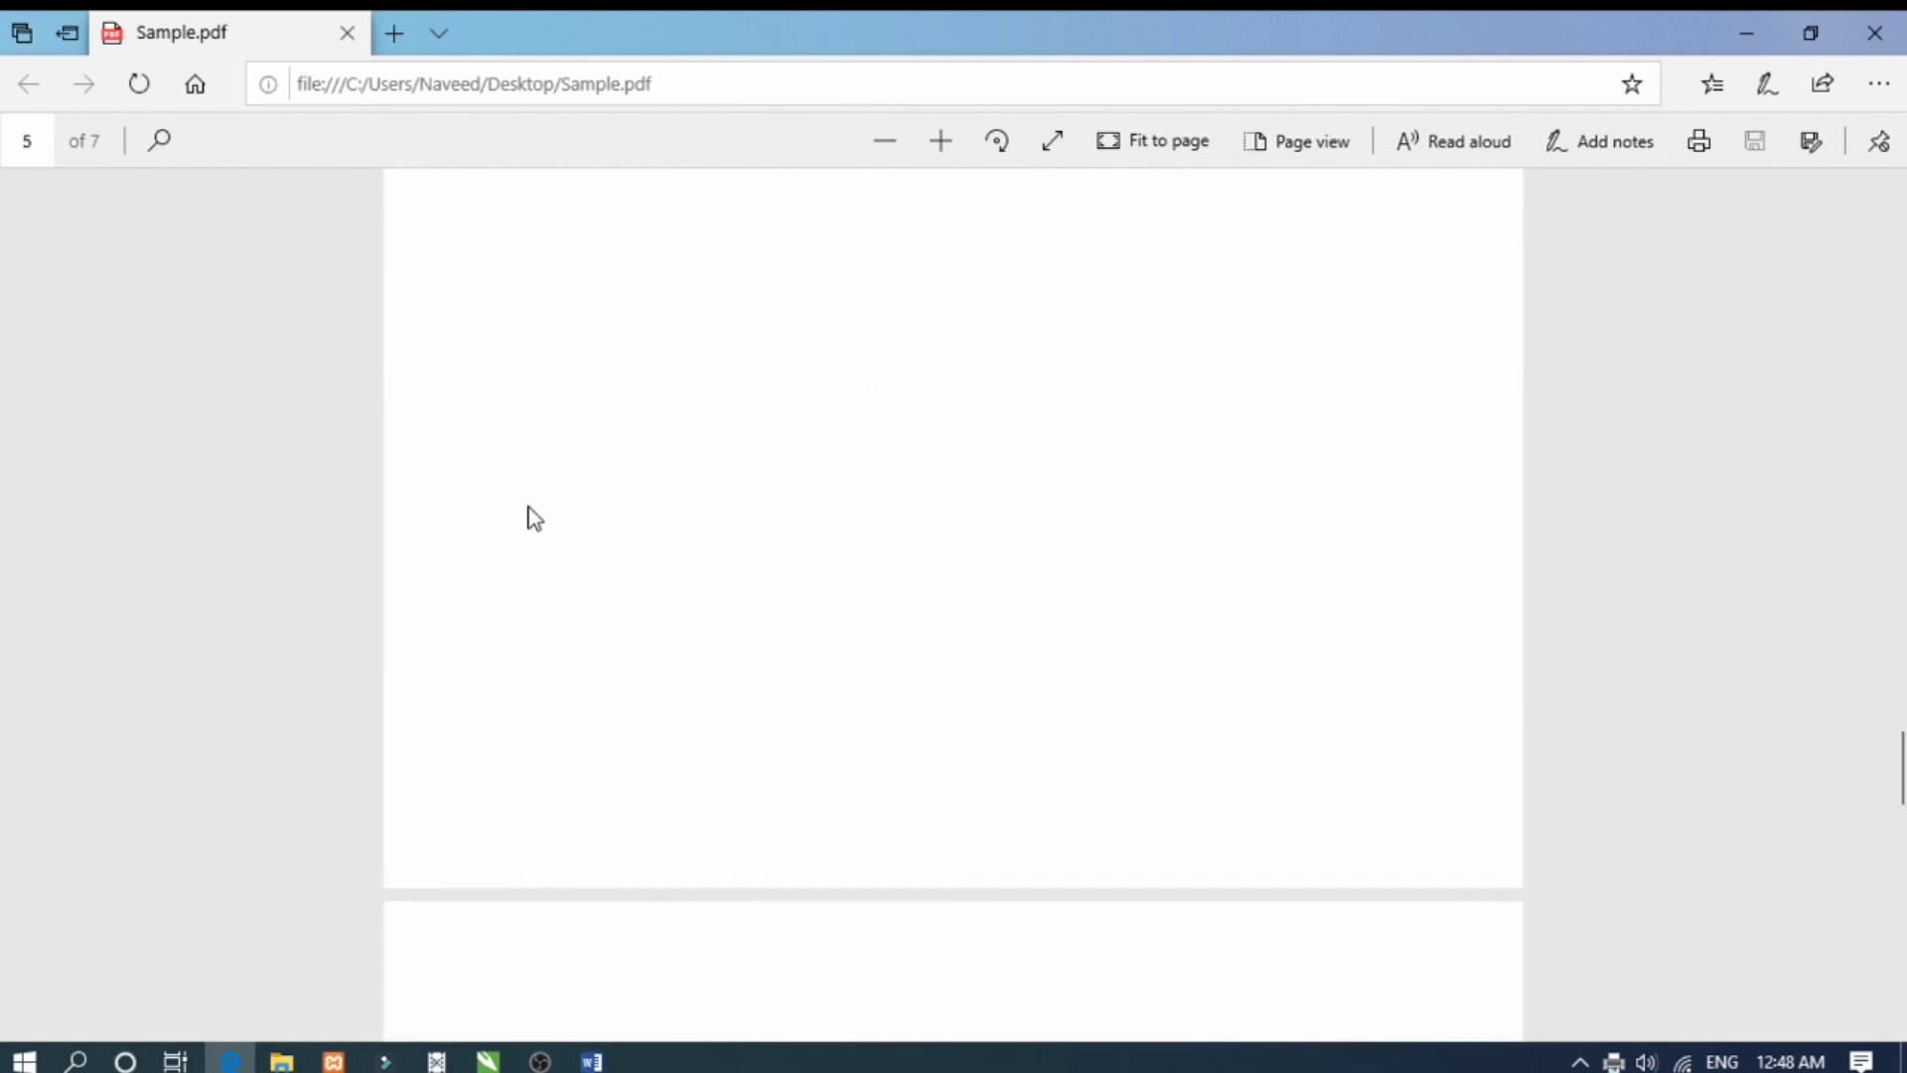
pyautogui.scroll(-5, 535, 518)
pyautogui.scroll(-6, 534, 519)
pyautogui.scroll(-6, 534, 519)
pyautogui.scroll(-3, 535, 518)
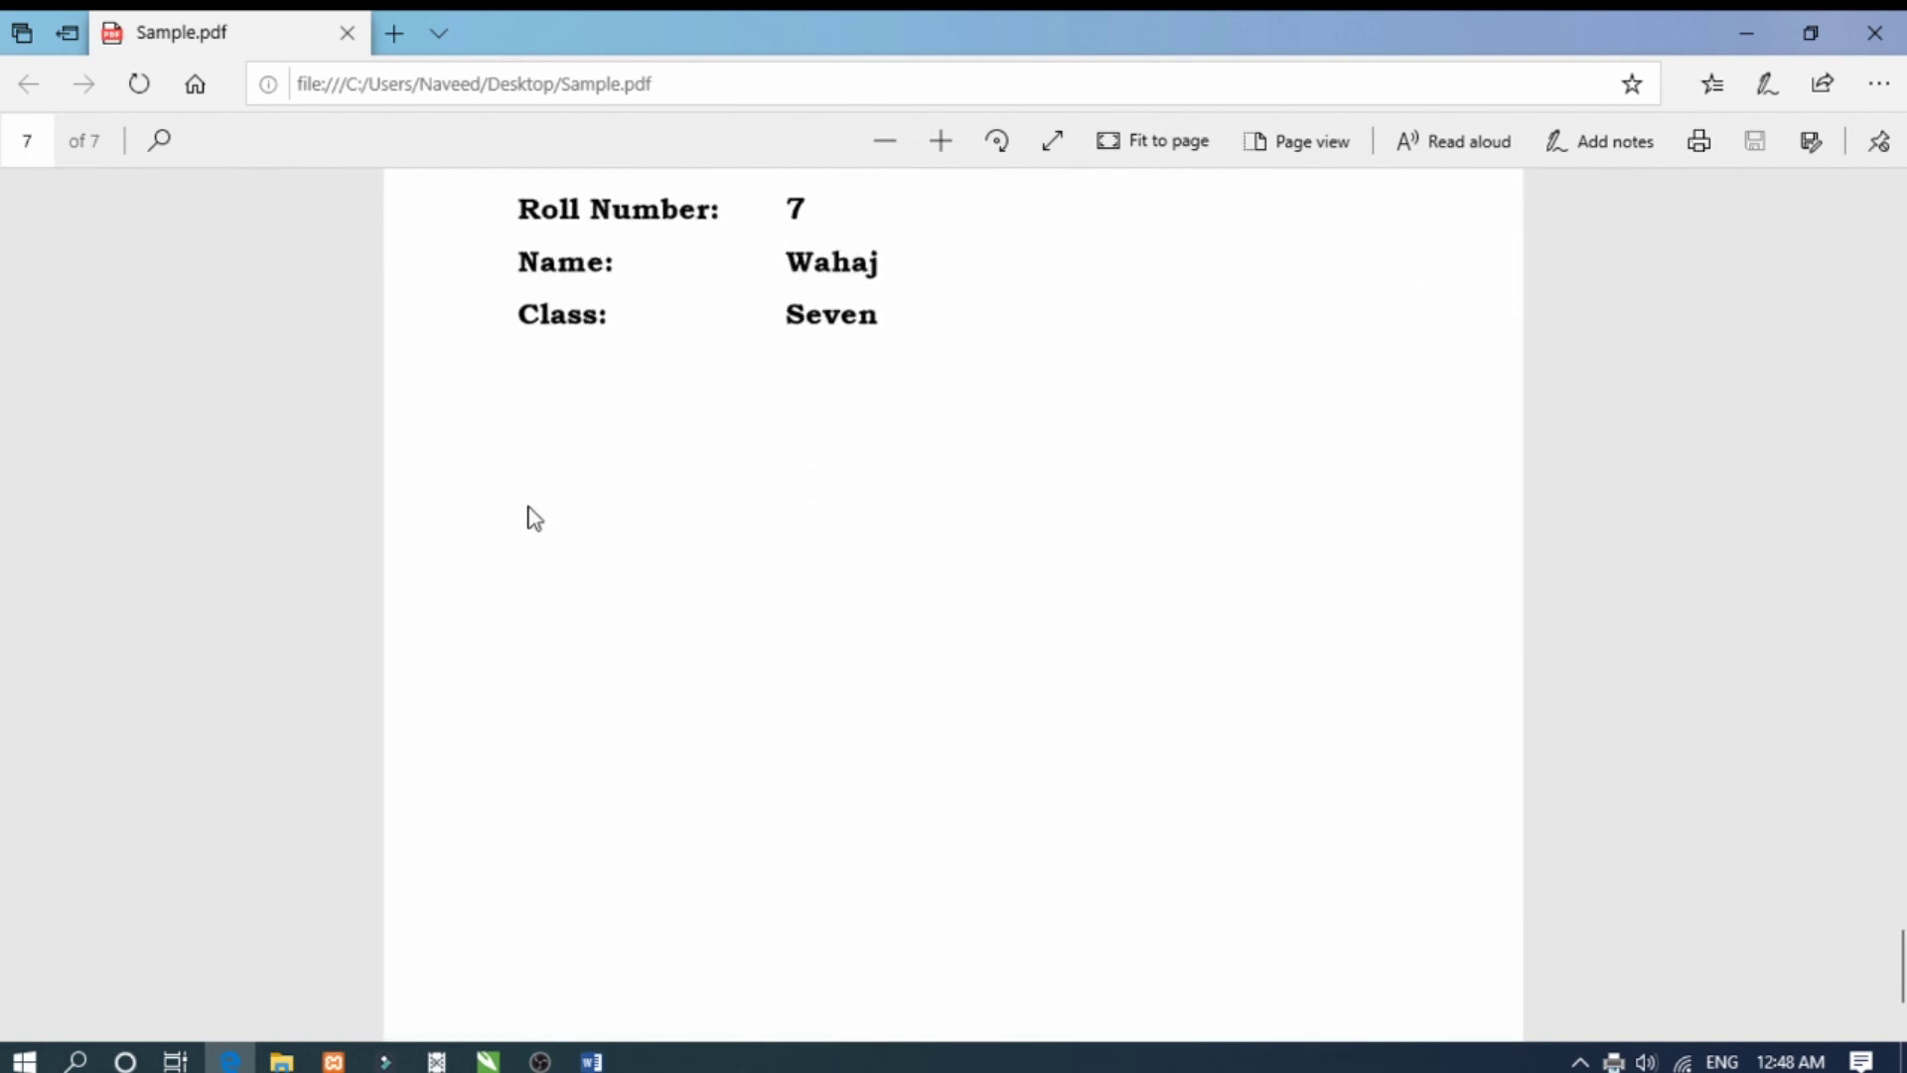
pyautogui.scroll(2, 534, 519)
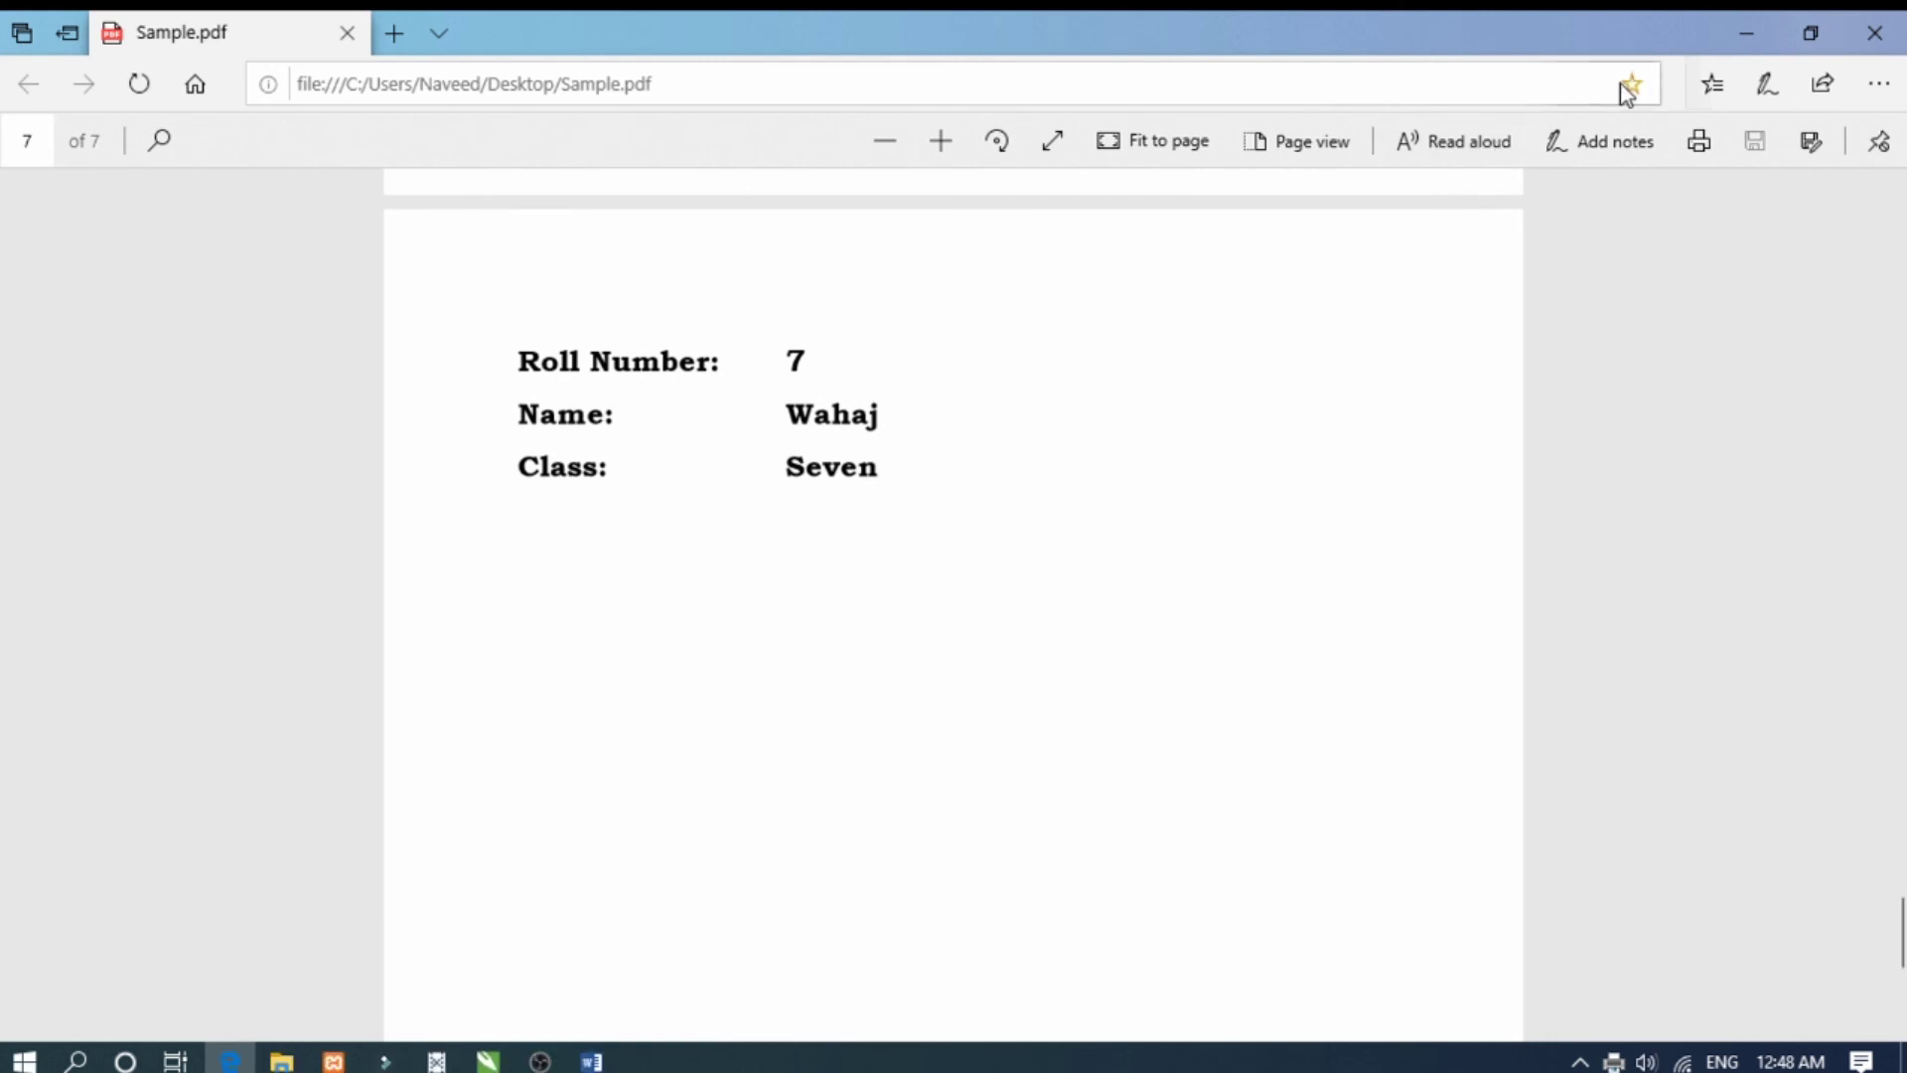
pyautogui.click(1850, 46)
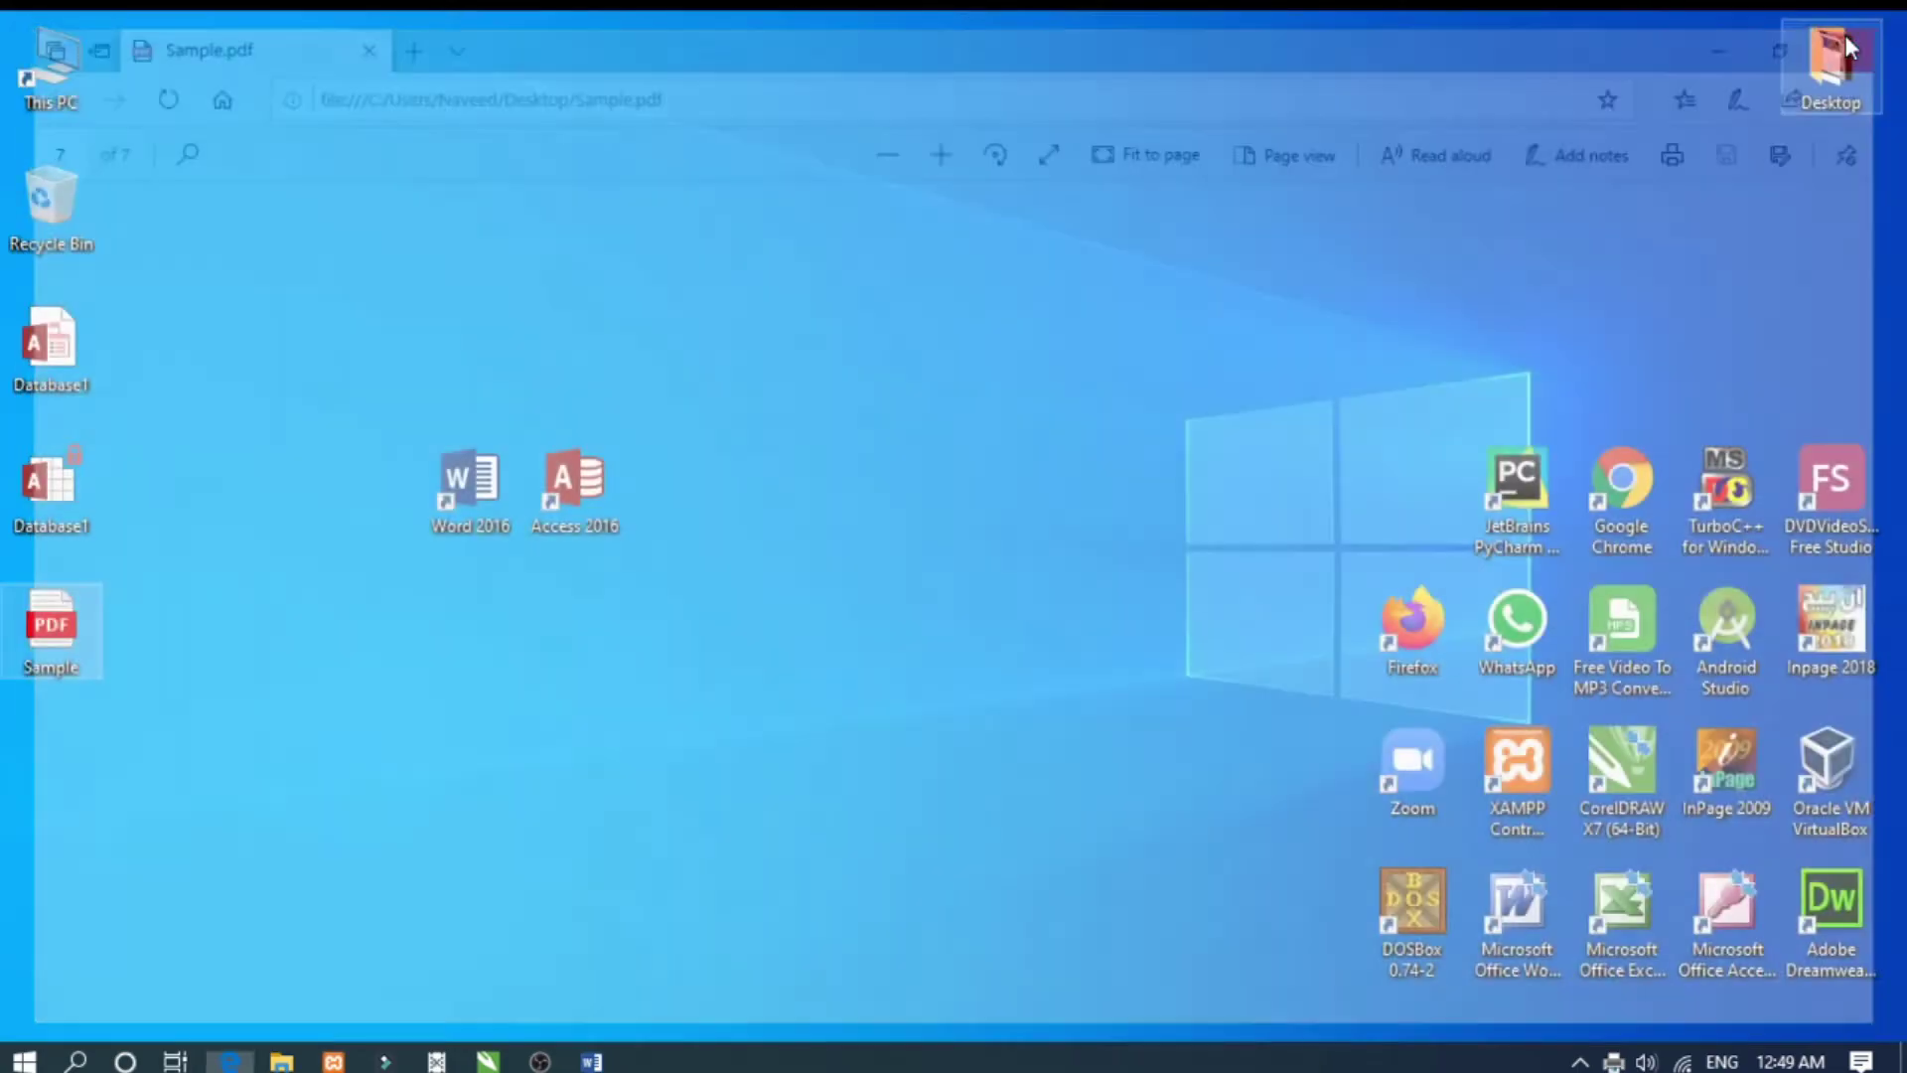